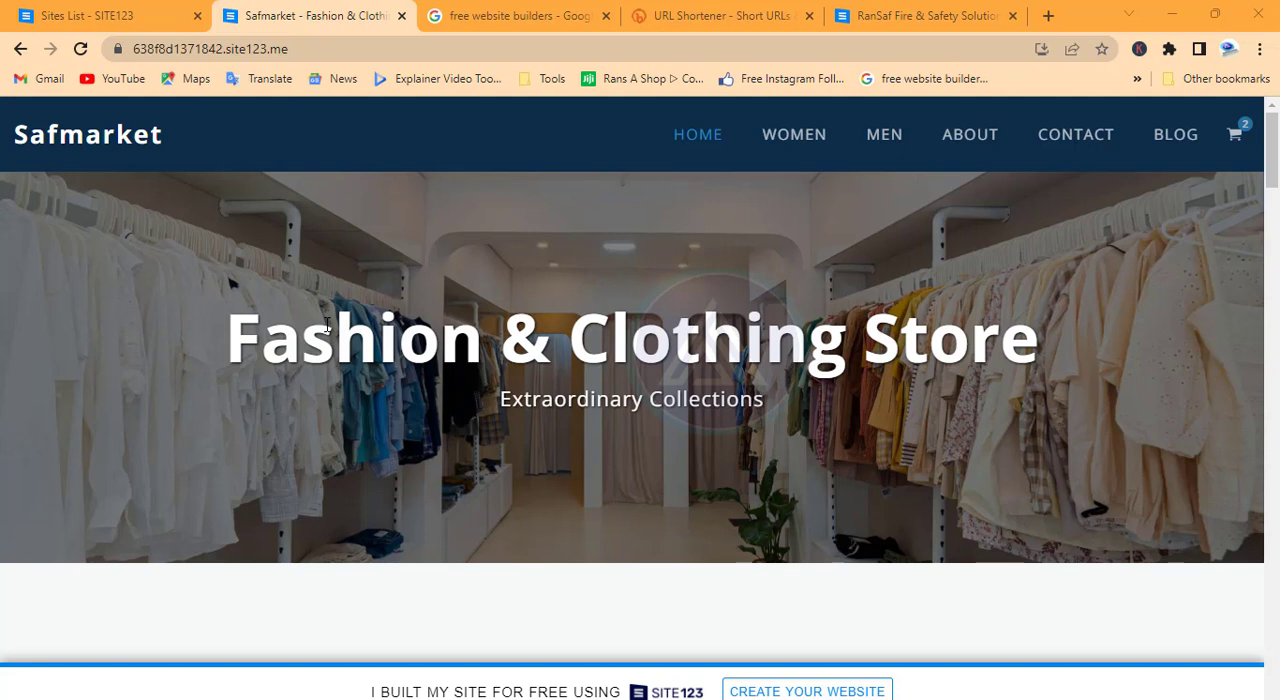
Review the SITE123 listing in the Google search results for free website builders
left_click(510, 25)
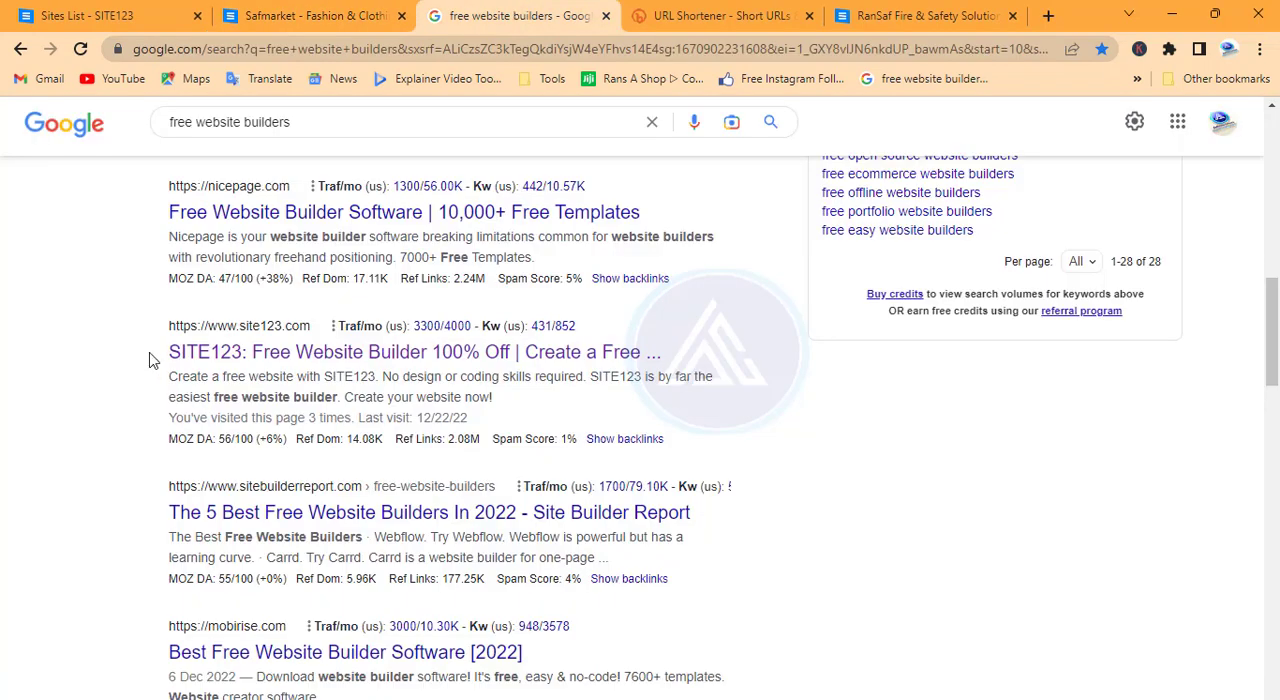
left_click_drag(150, 354, 79, 323)
left_click(105, 340)
Switch to the SITE123 websites list and start a new website of the Online Store type
left_click(110, 12)
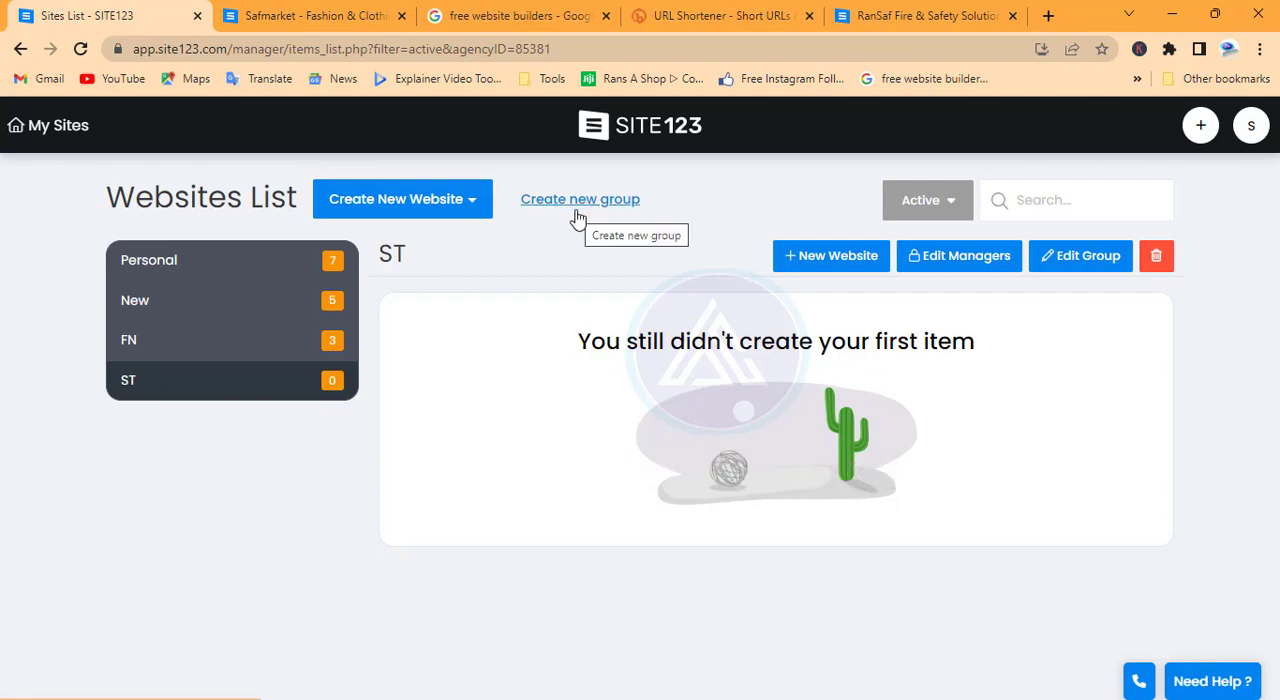
left_click(403, 203)
left_click(386, 245)
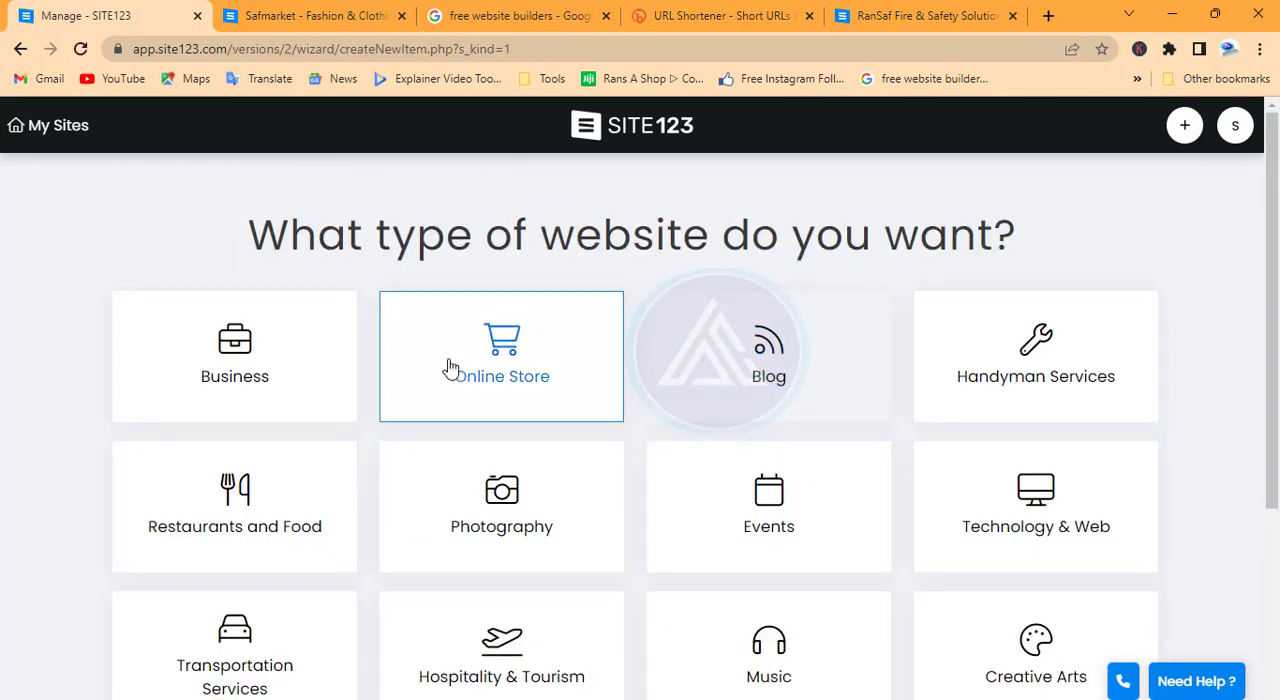
left_click(502, 345)
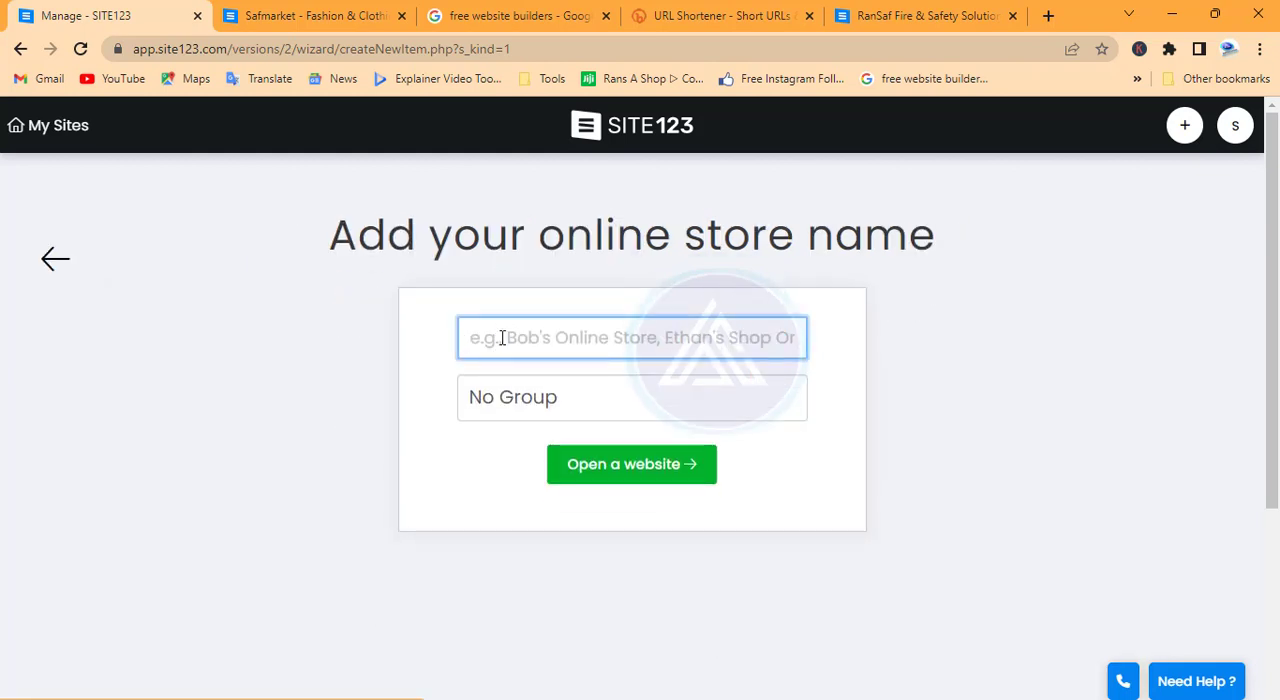
Name the online store Ushop, assign it to a website group and open it in the editor
left_click(502, 338)
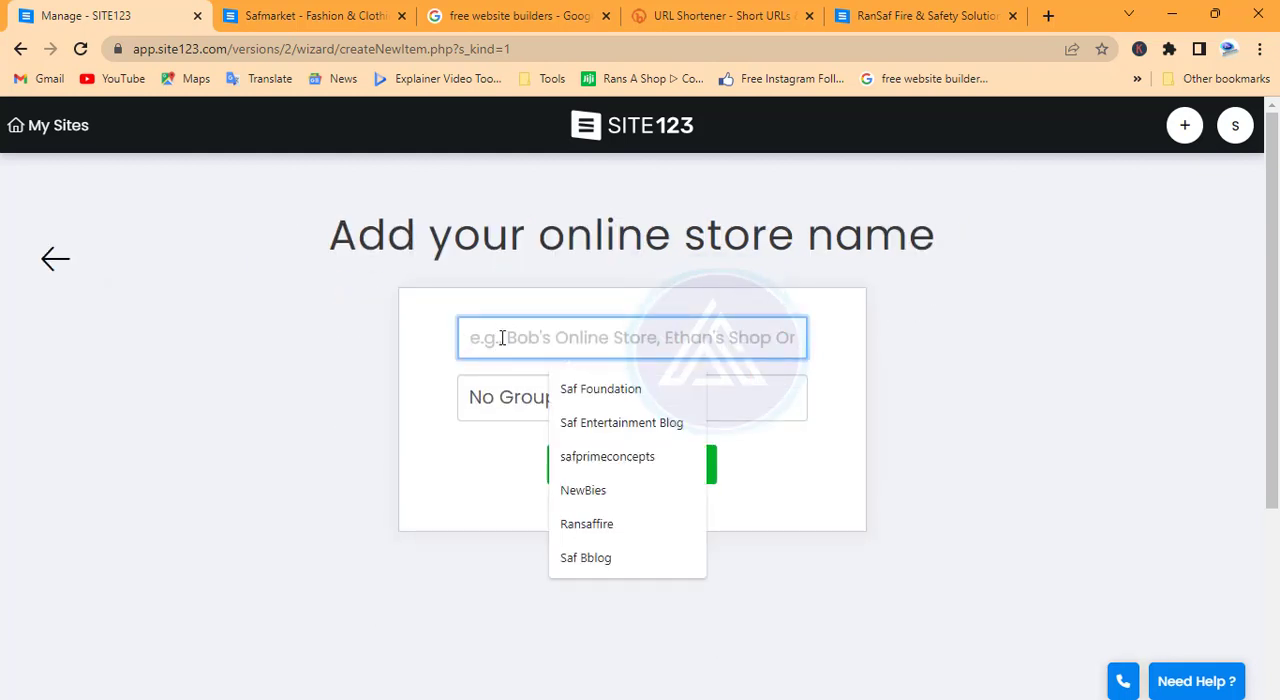
type("Ushop")
left_click(600, 398)
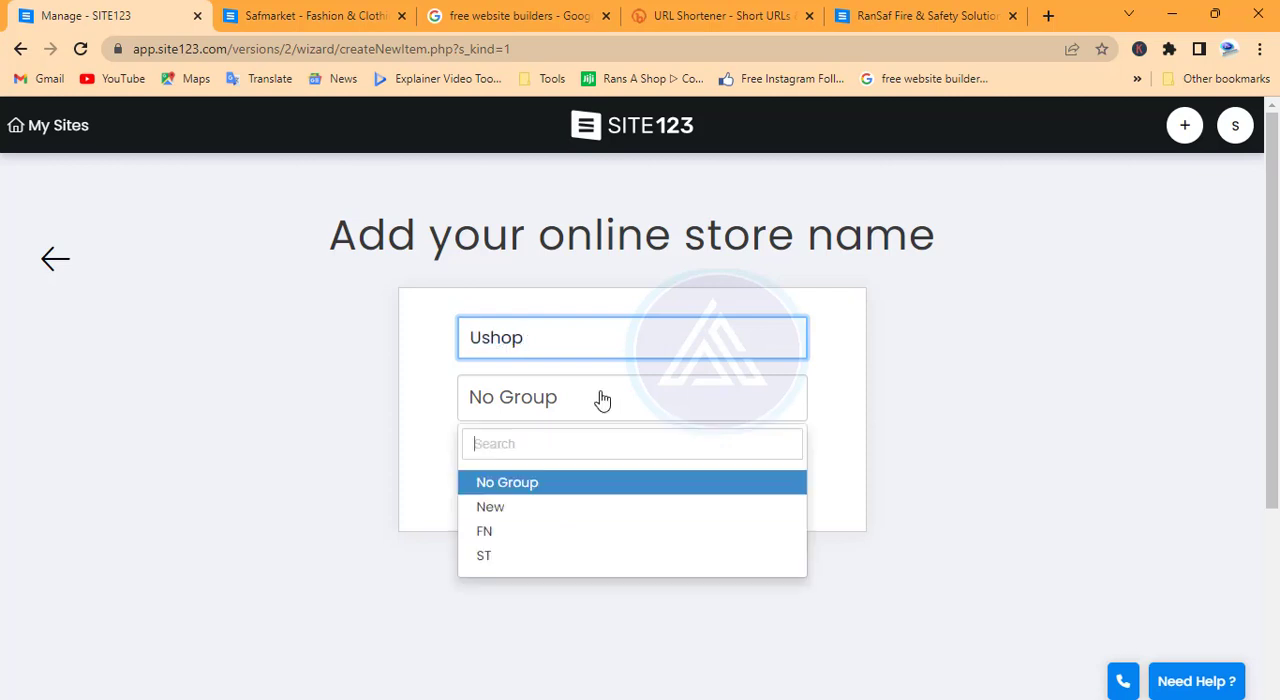
left_click(519, 541)
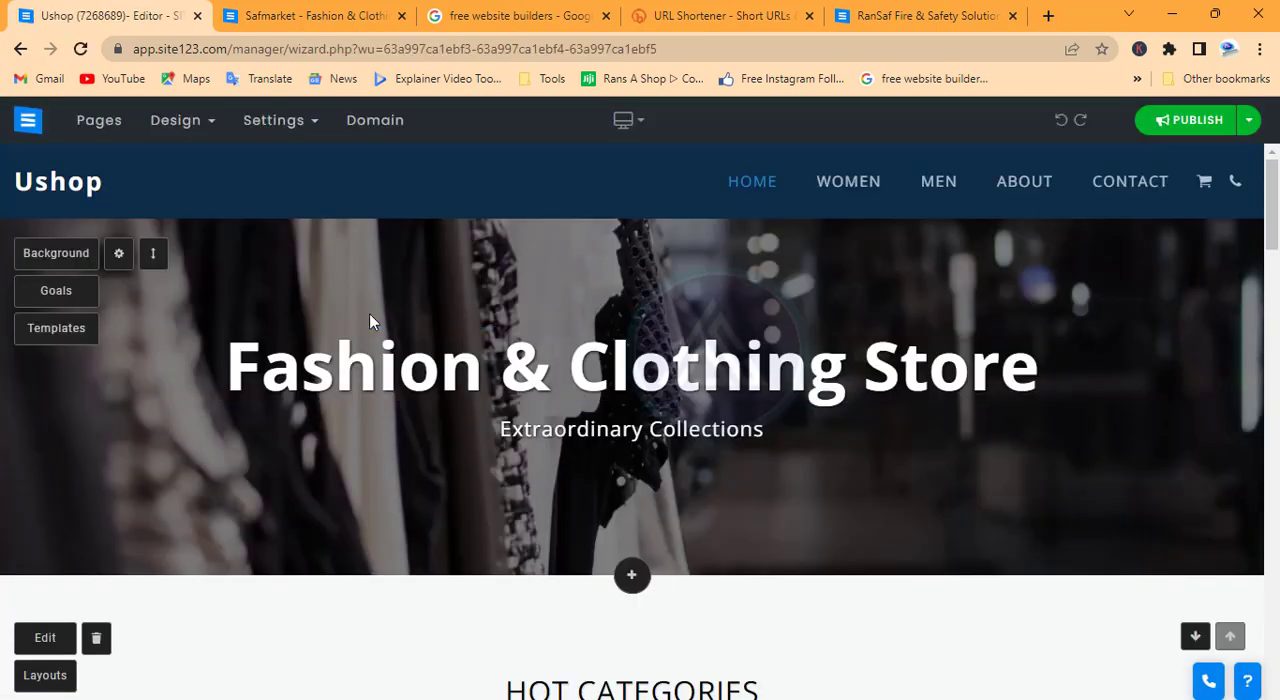
Look through the new store's homepage from the banner to the New Arrival products
scroll(369, 315, "down", 5)
scroll(369, 321, "down", 5)
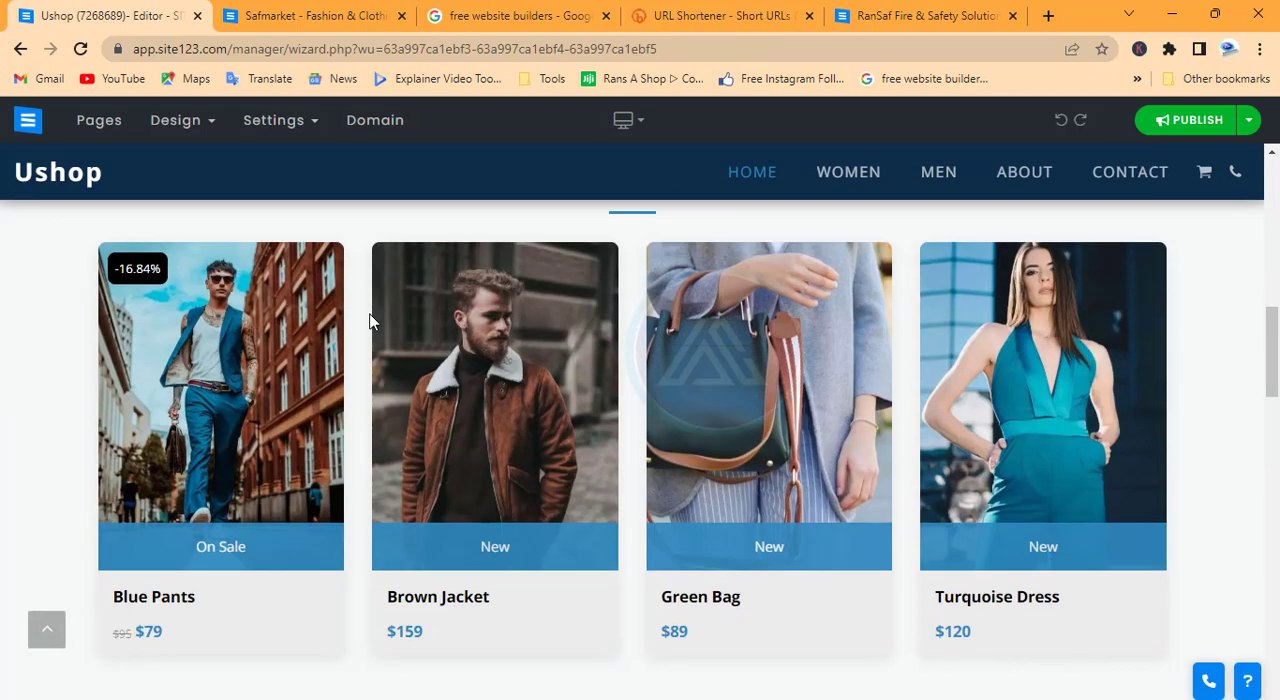
scroll(369, 321, "up", 3)
scroll(369, 321, "up", 7)
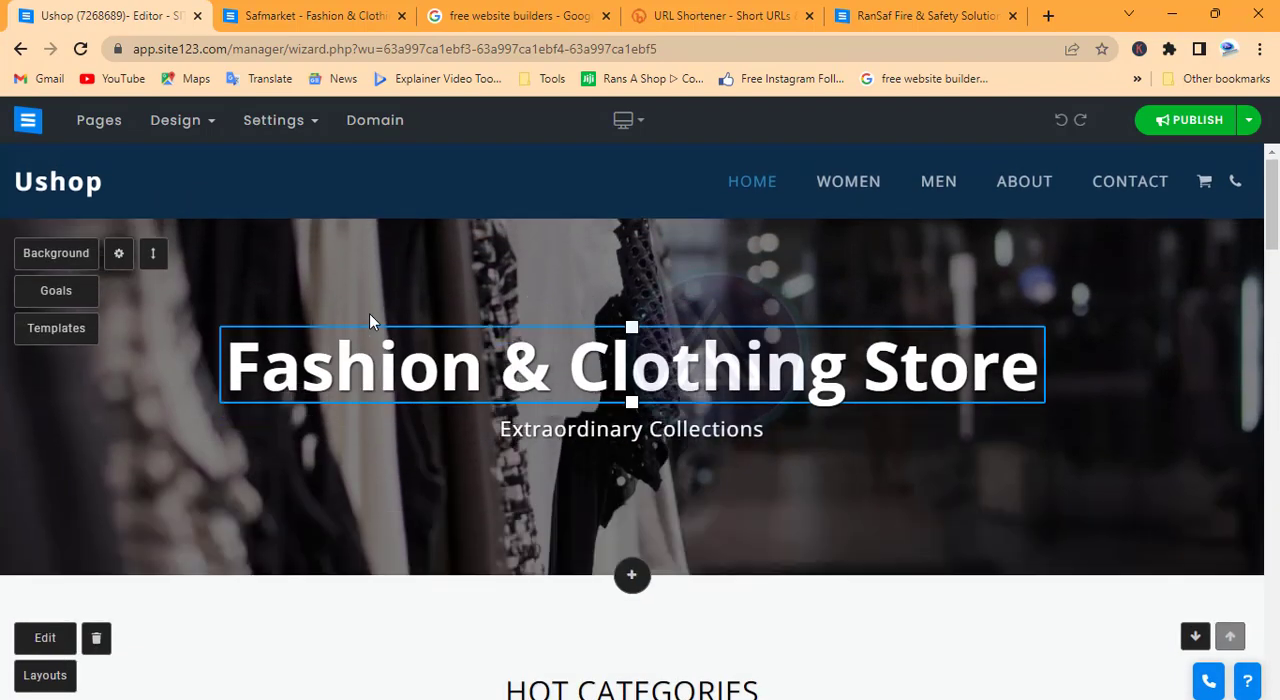
scroll(369, 320, "down", 4)
scroll(369, 321, "down", 10)
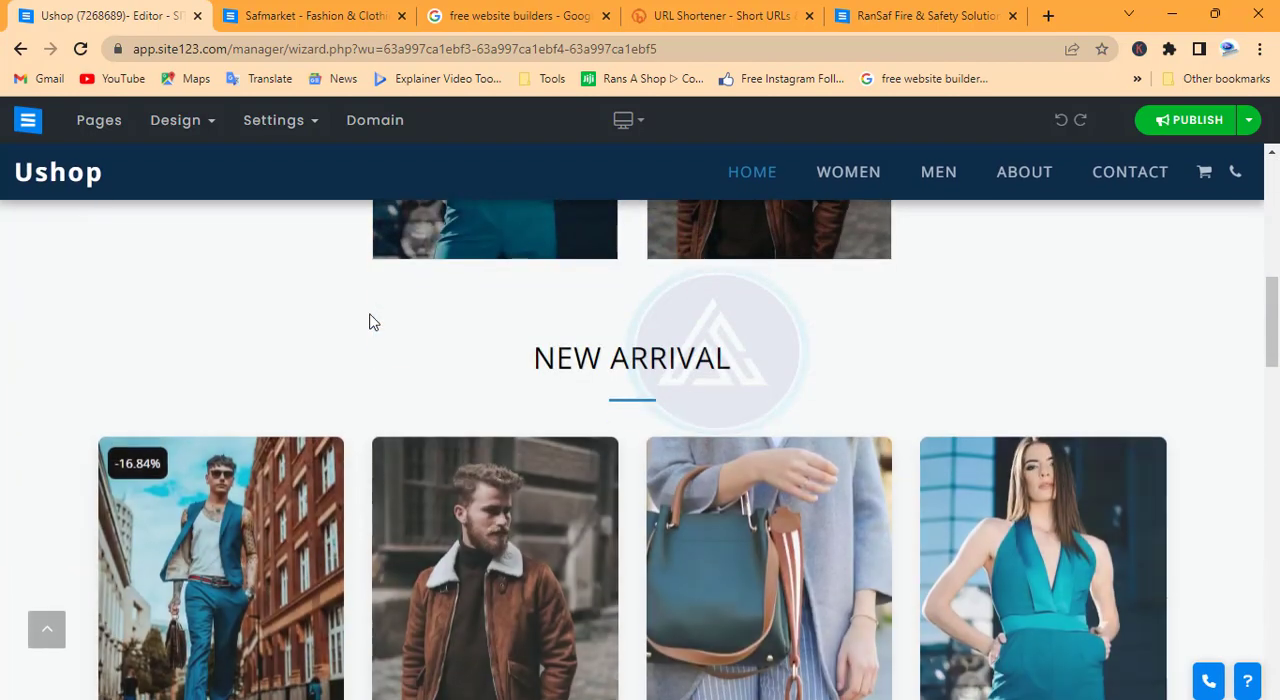
scroll(371, 313, "up", 10)
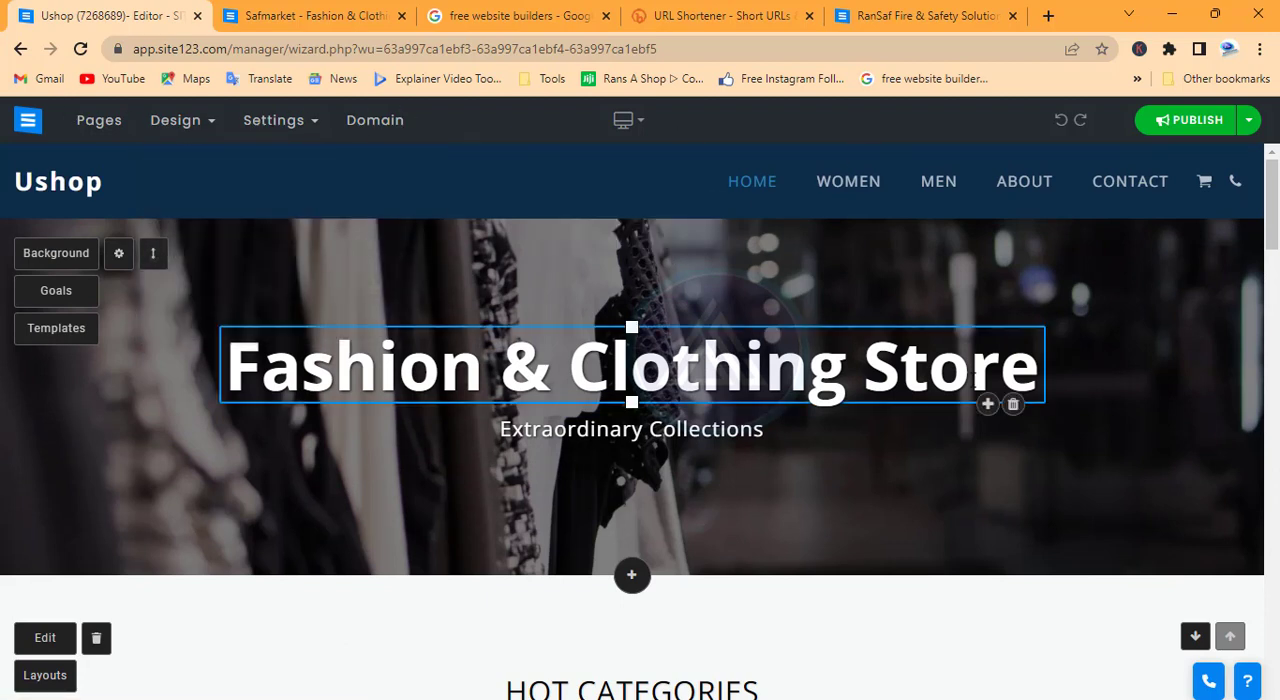
Change the website name to "Ushop store" in the site's name and logo settings
mouse_move(272, 120)
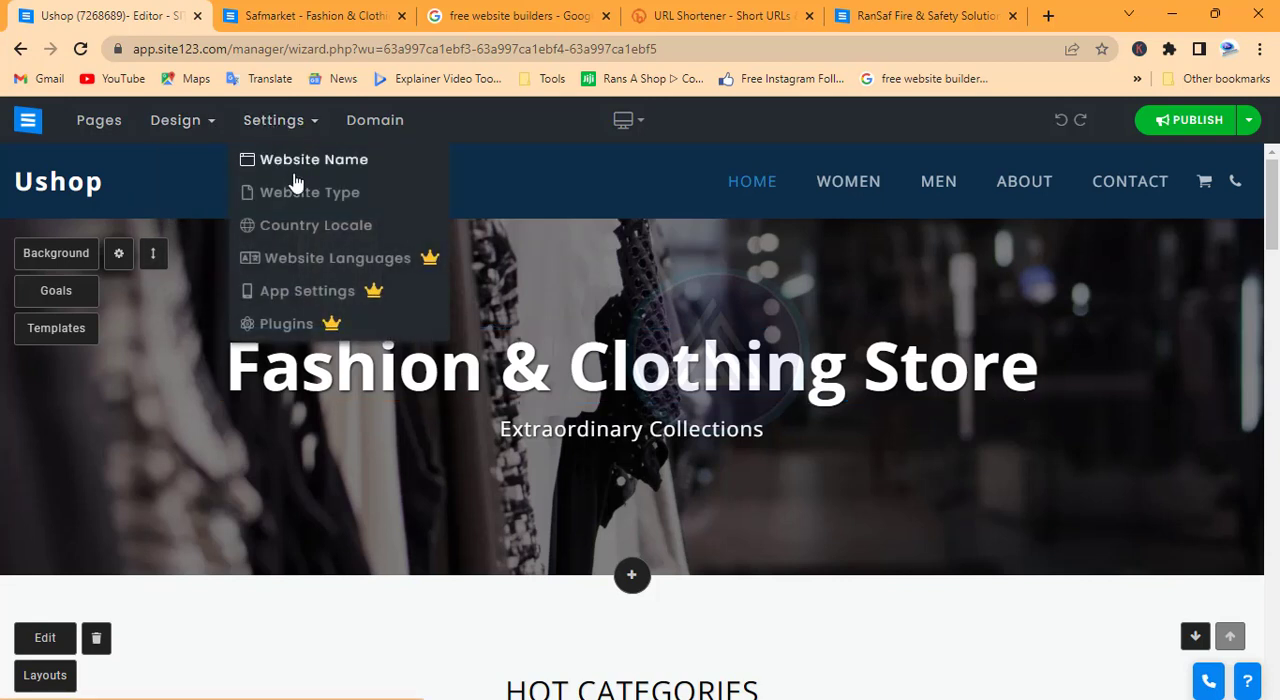
left_click(298, 163)
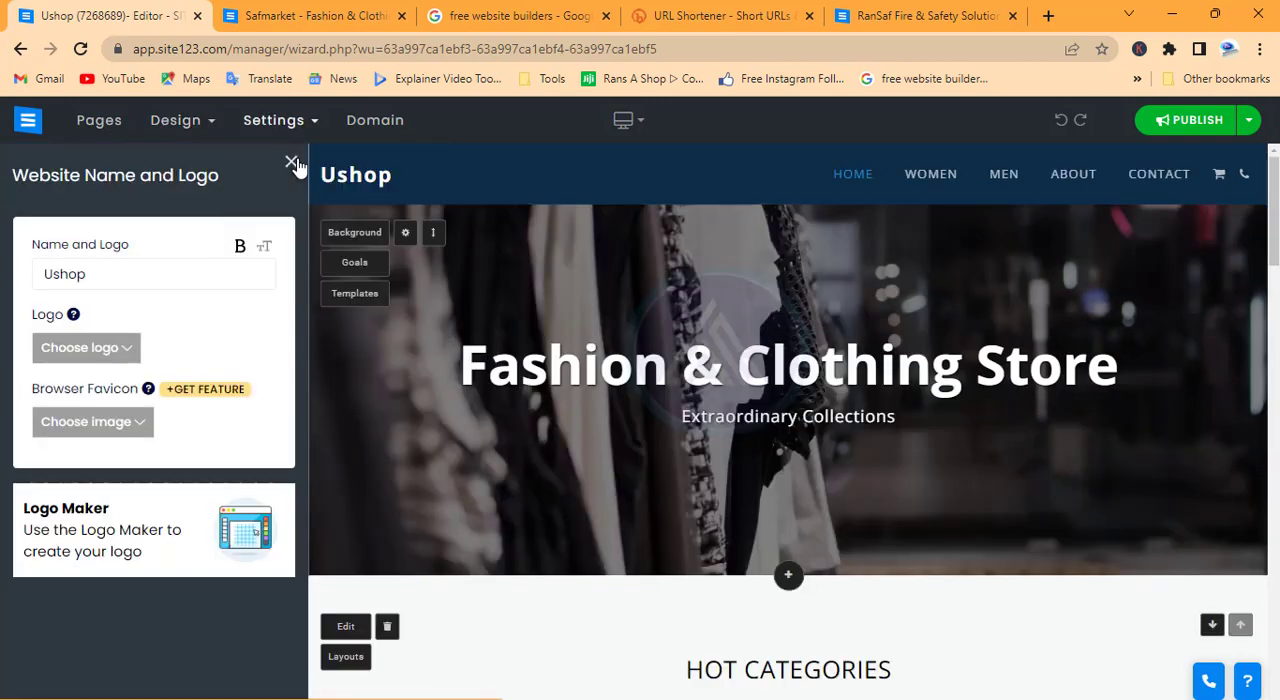
left_click(106, 277)
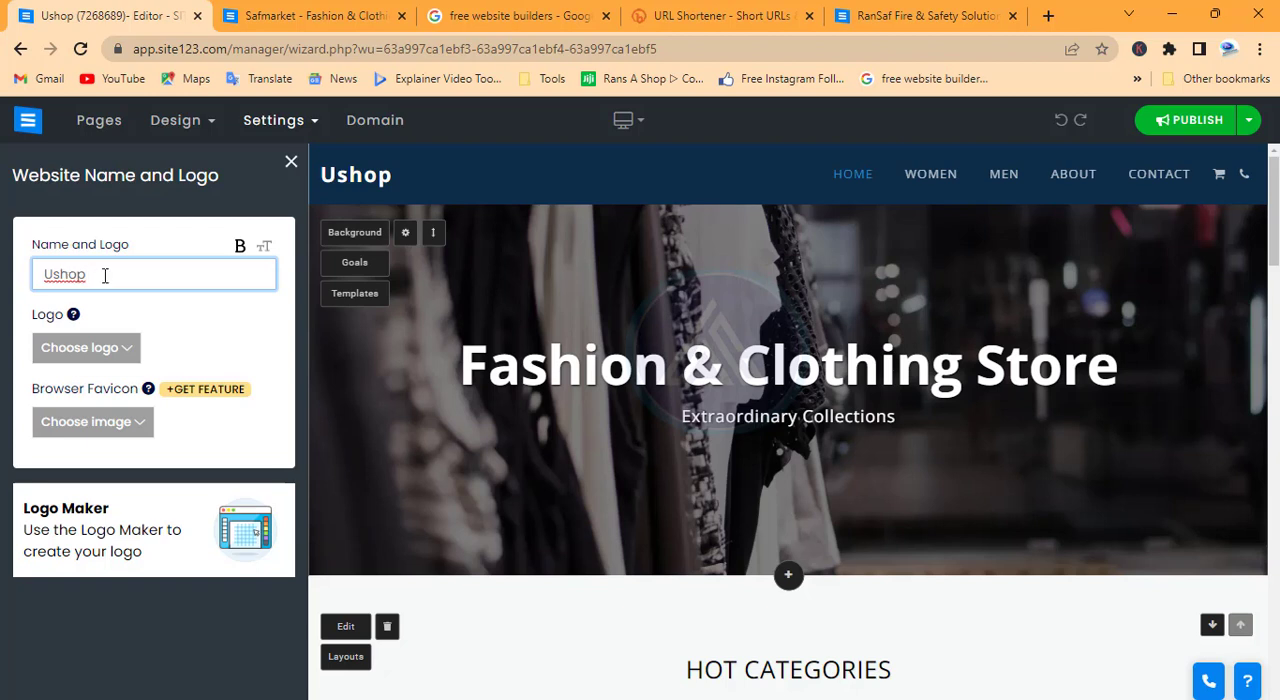
type("store")
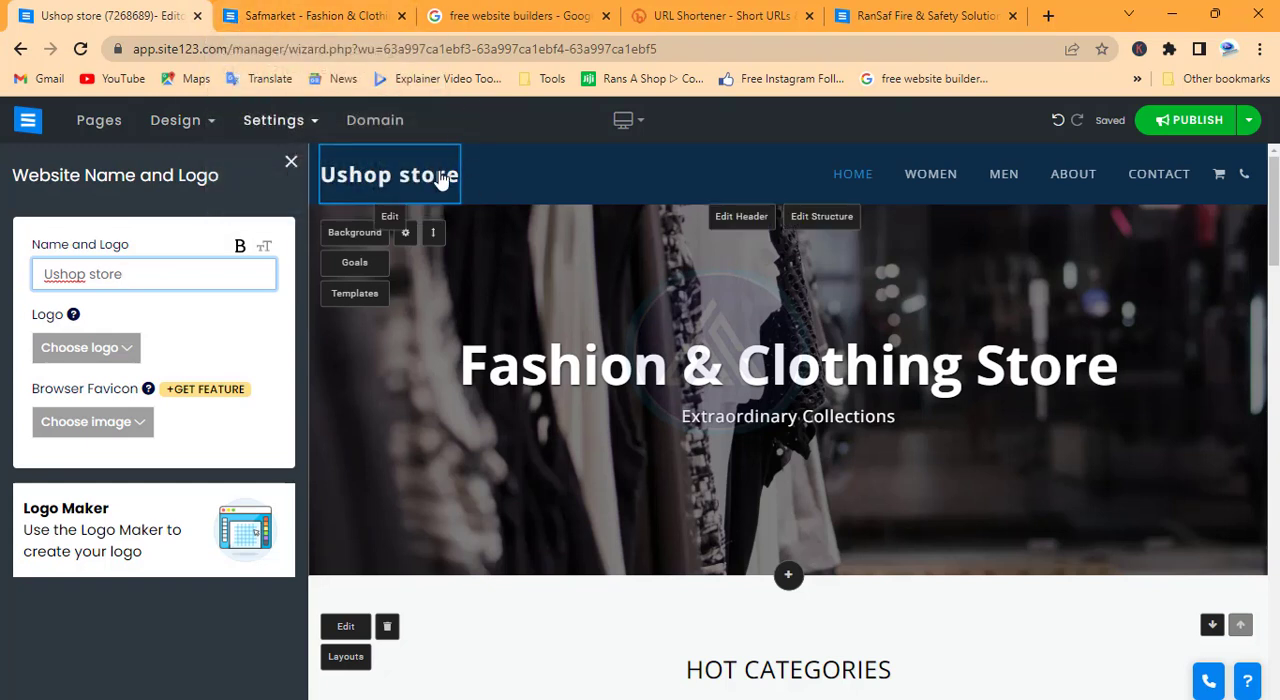
Set the website type to Multipage, the option suitable for stores and big websites
left_click(296, 122)
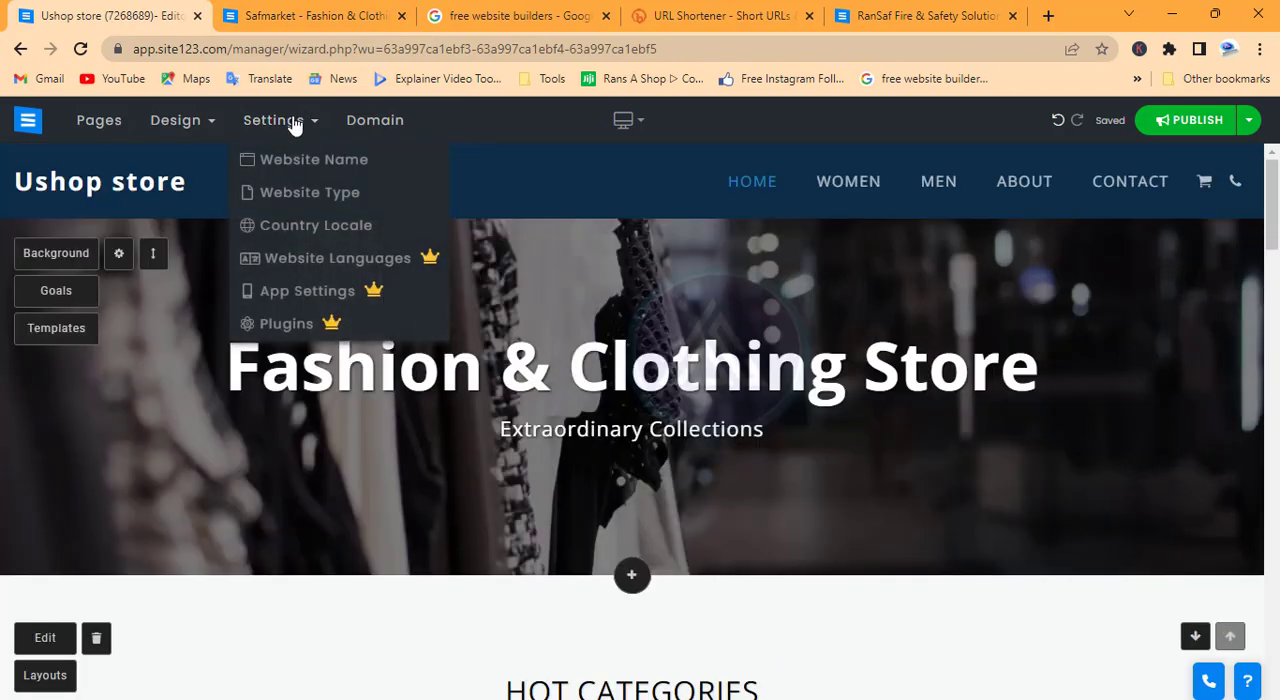
left_click(310, 195)
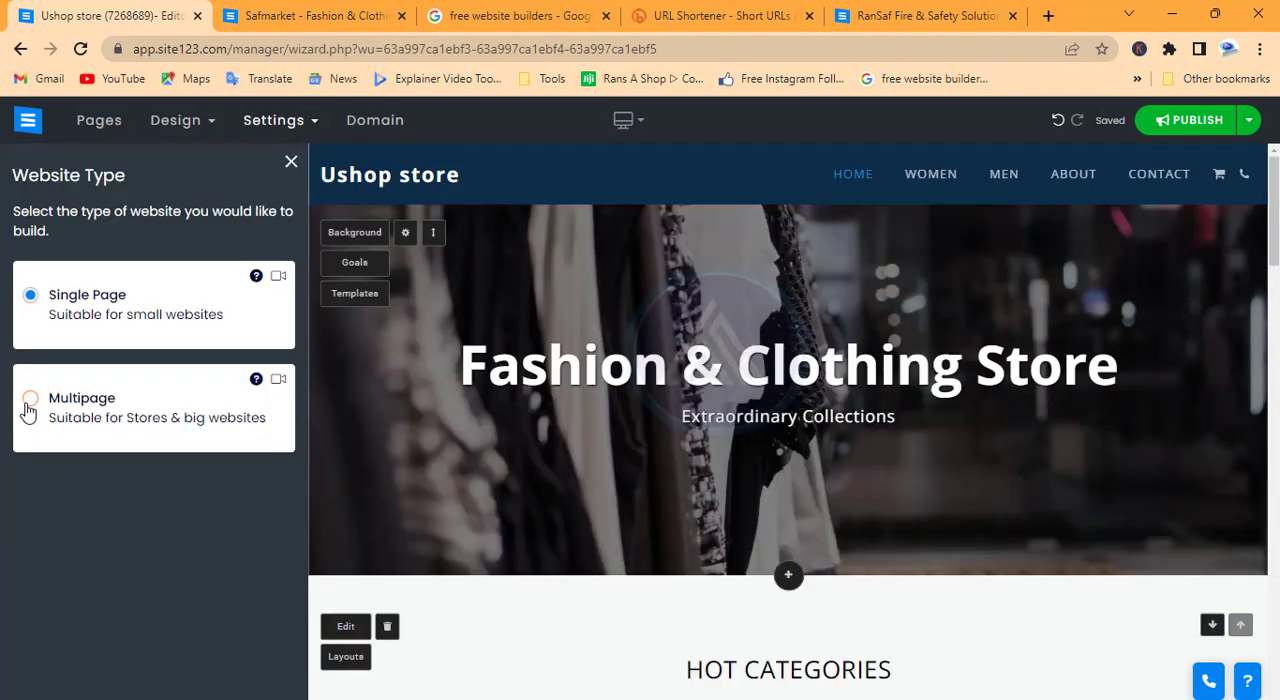
left_click(30, 400)
left_click(296, 124)
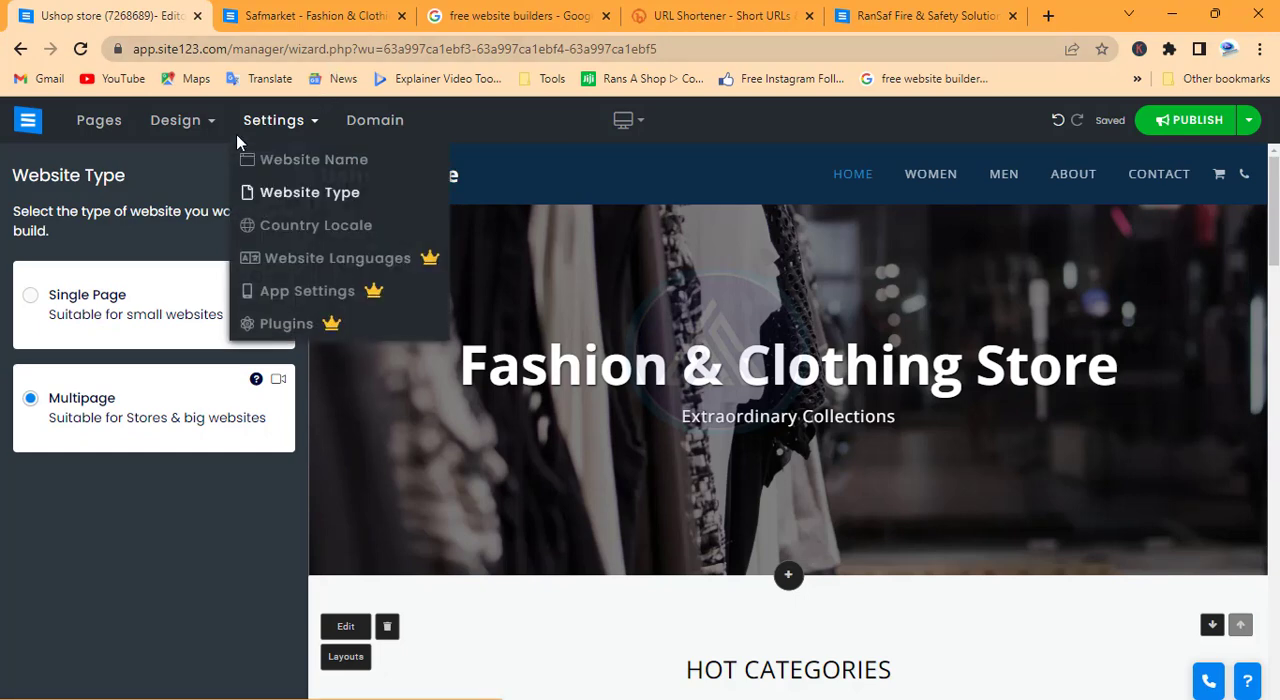
Apply the color scheme with a red main color and light grey header to the site and check it on the page
left_click(198, 122)
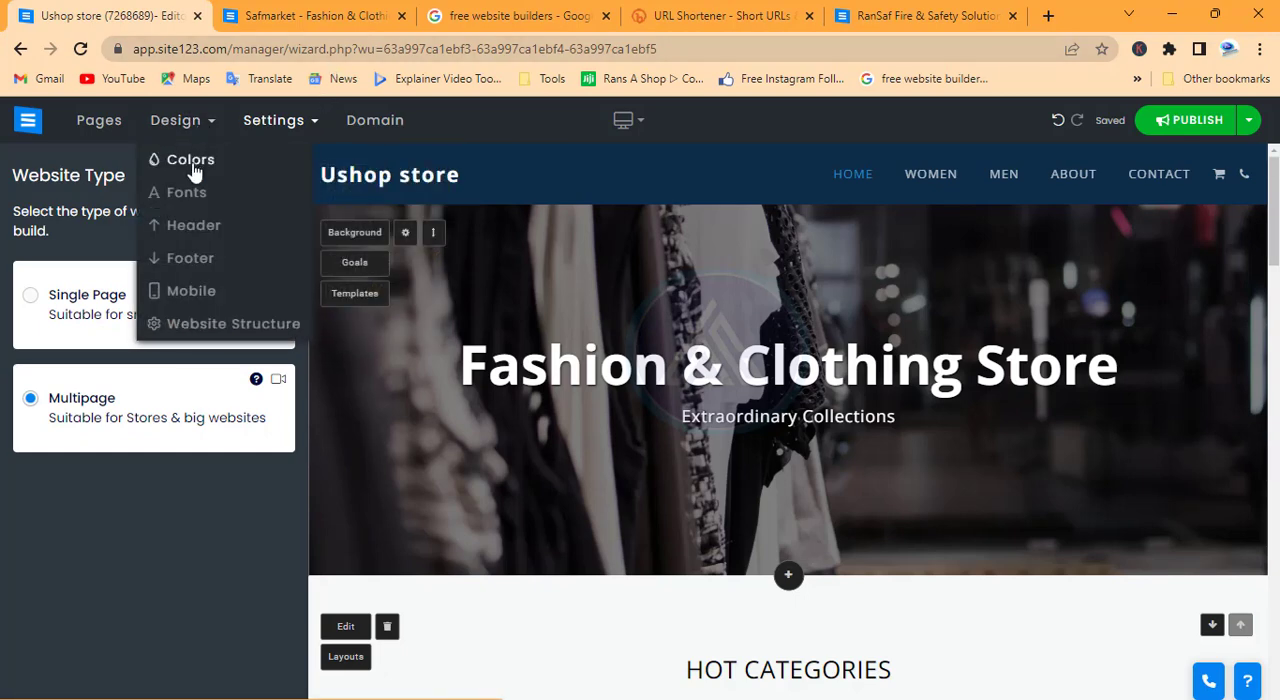
left_click(190, 162)
scroll(765, 496, "down", 6)
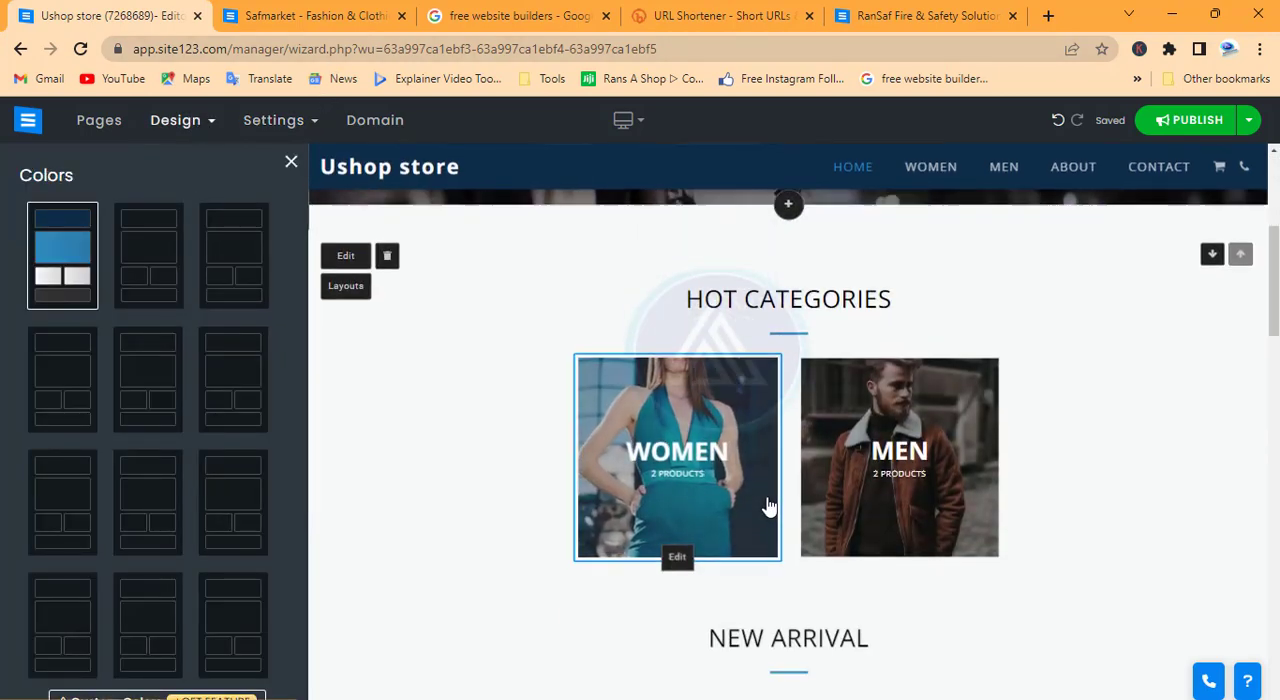
scroll(766, 491, "up", 3)
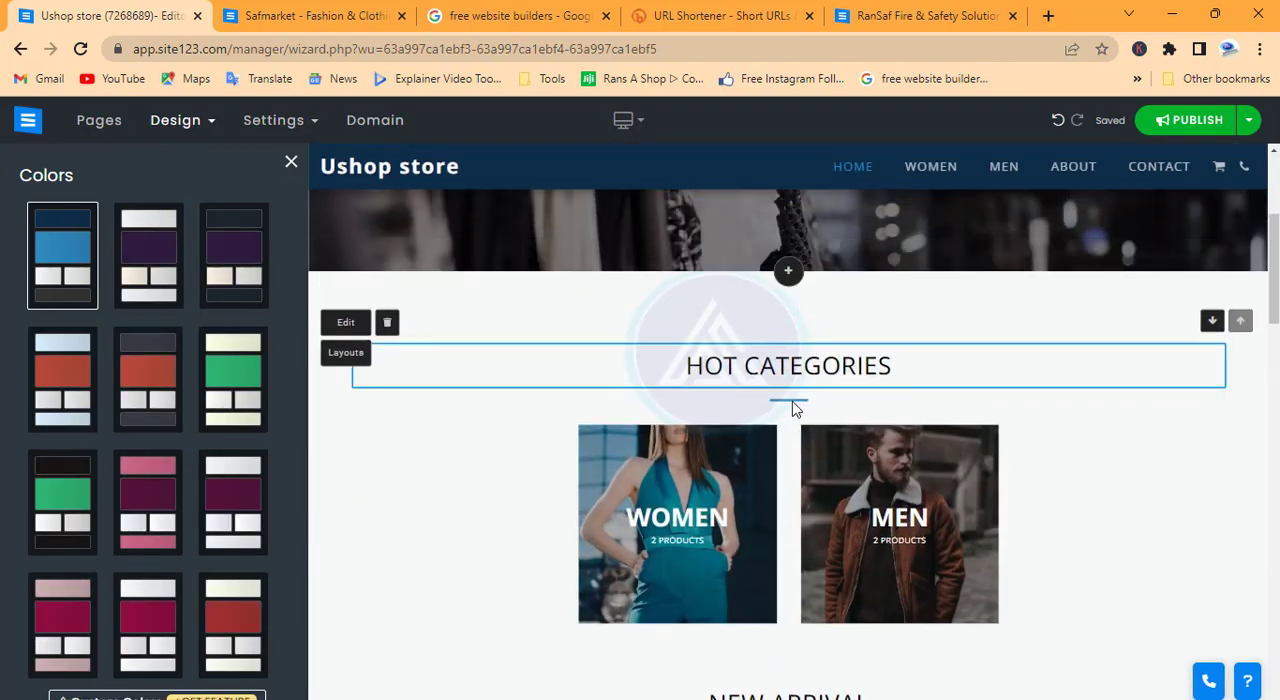
scroll(800, 417, "down", 8)
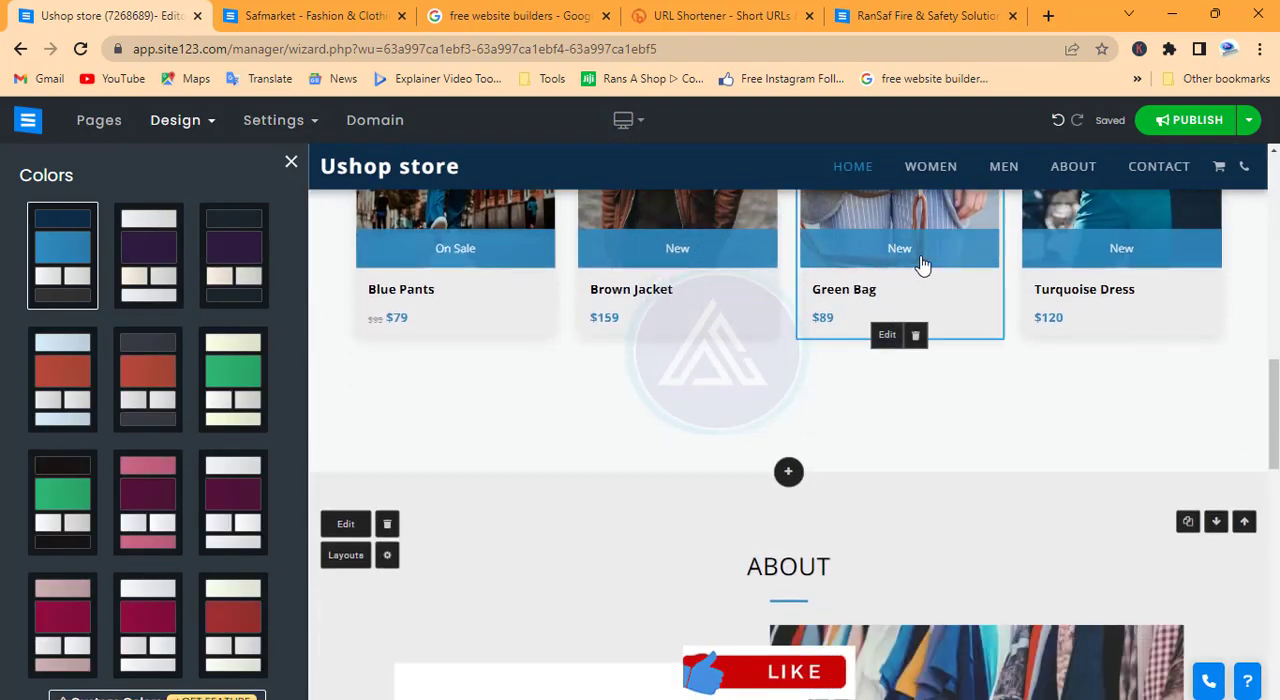
scroll(748, 318, "down", 4)
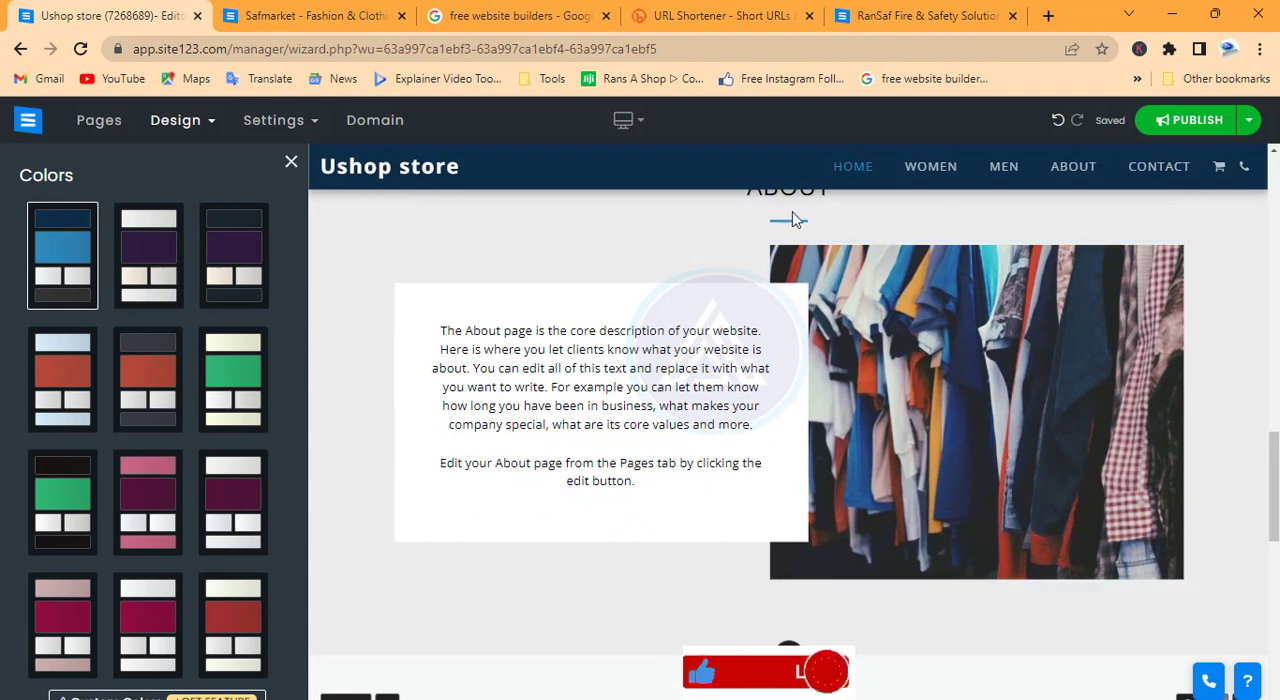
scroll(789, 233, "down", 5)
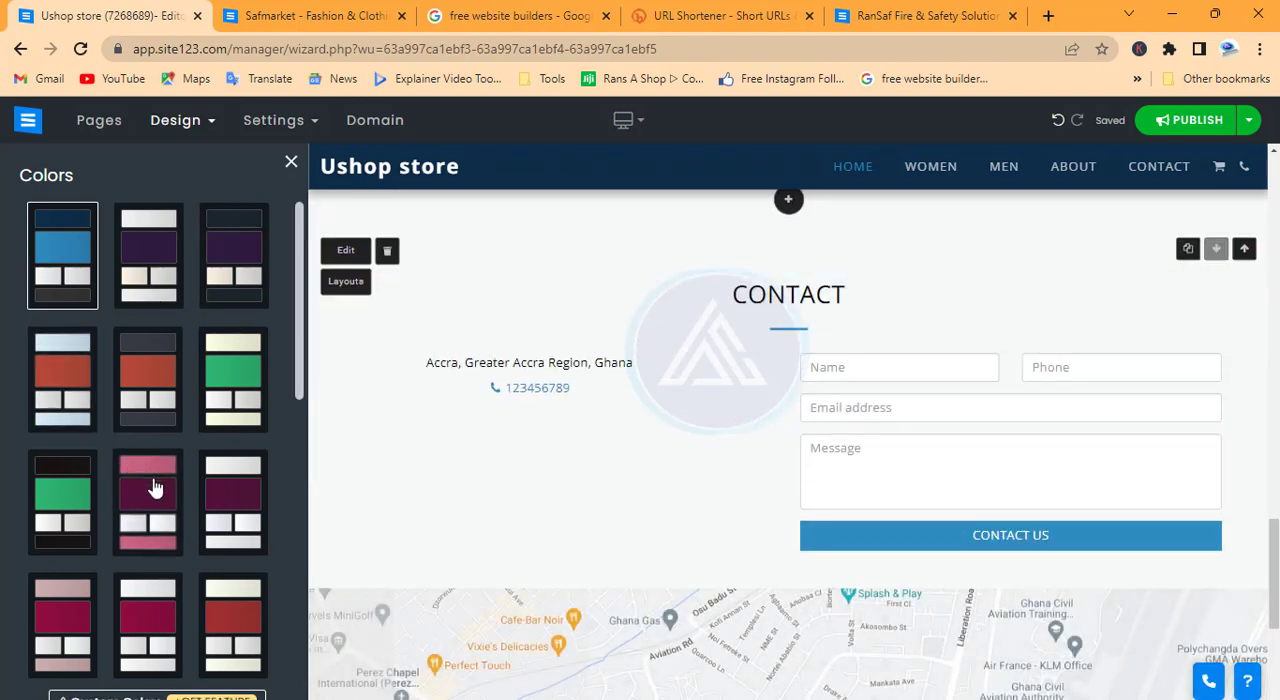
scroll(155, 487, "down", 3)
scroll(157, 383, "down", 2)
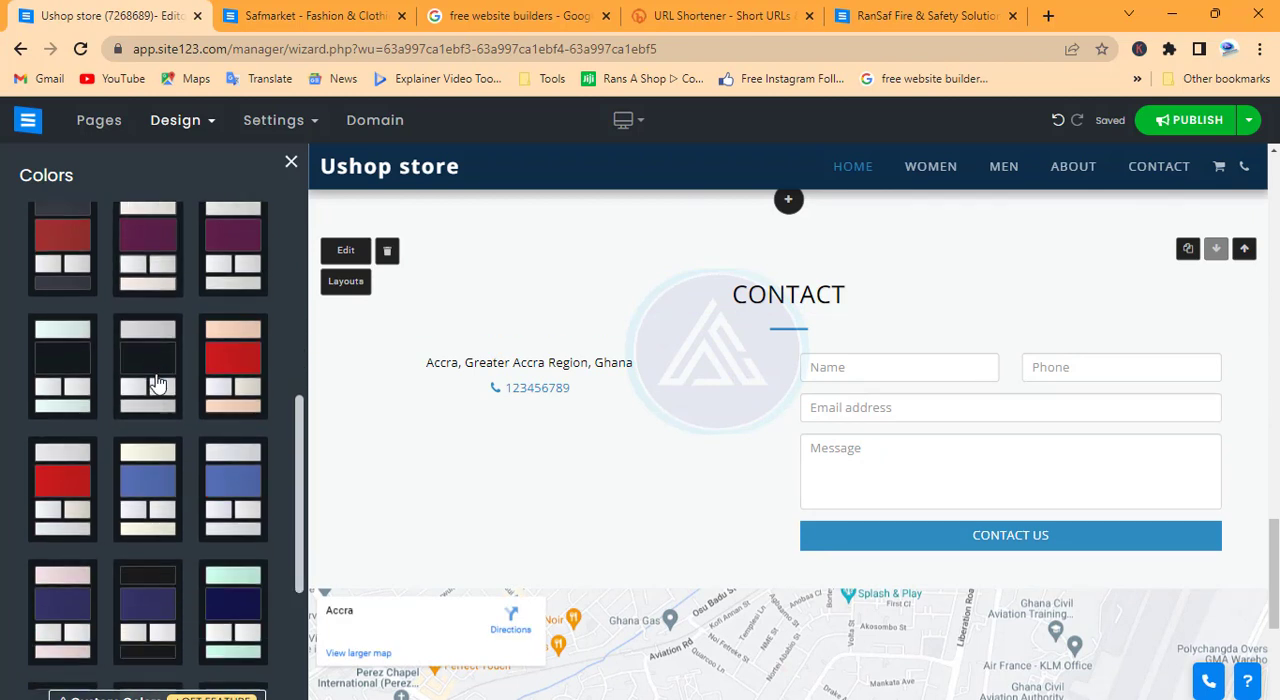
left_click(52, 429)
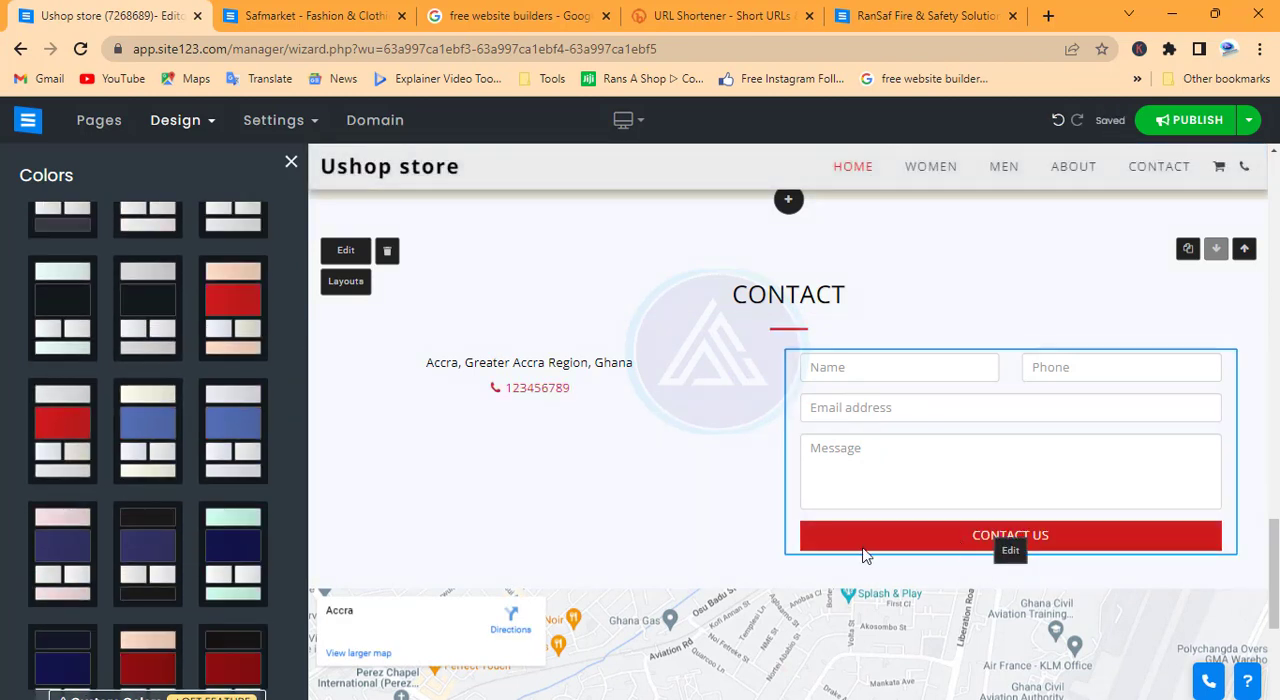
scroll(848, 435, "up", 1)
scroll(848, 435, "up", 5)
scroll(780, 460, "down", 1)
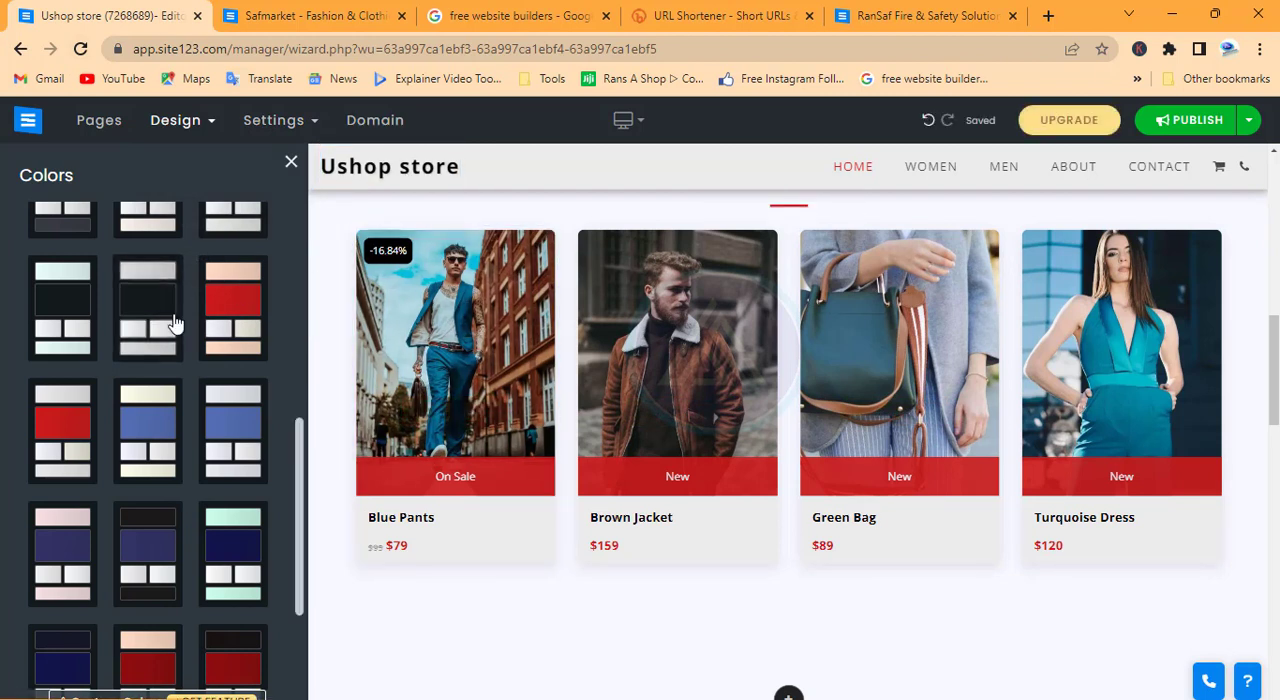
Open the Header design settings of the store website
mouse_move(180, 122)
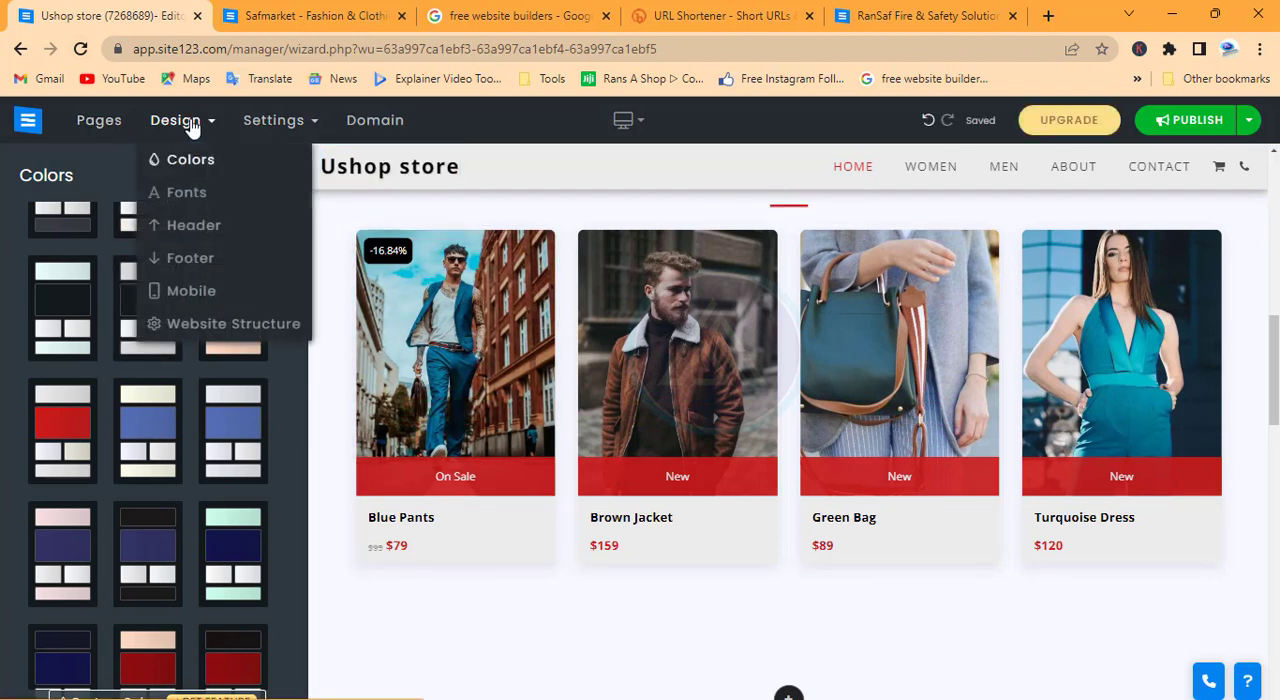
left_click(200, 227)
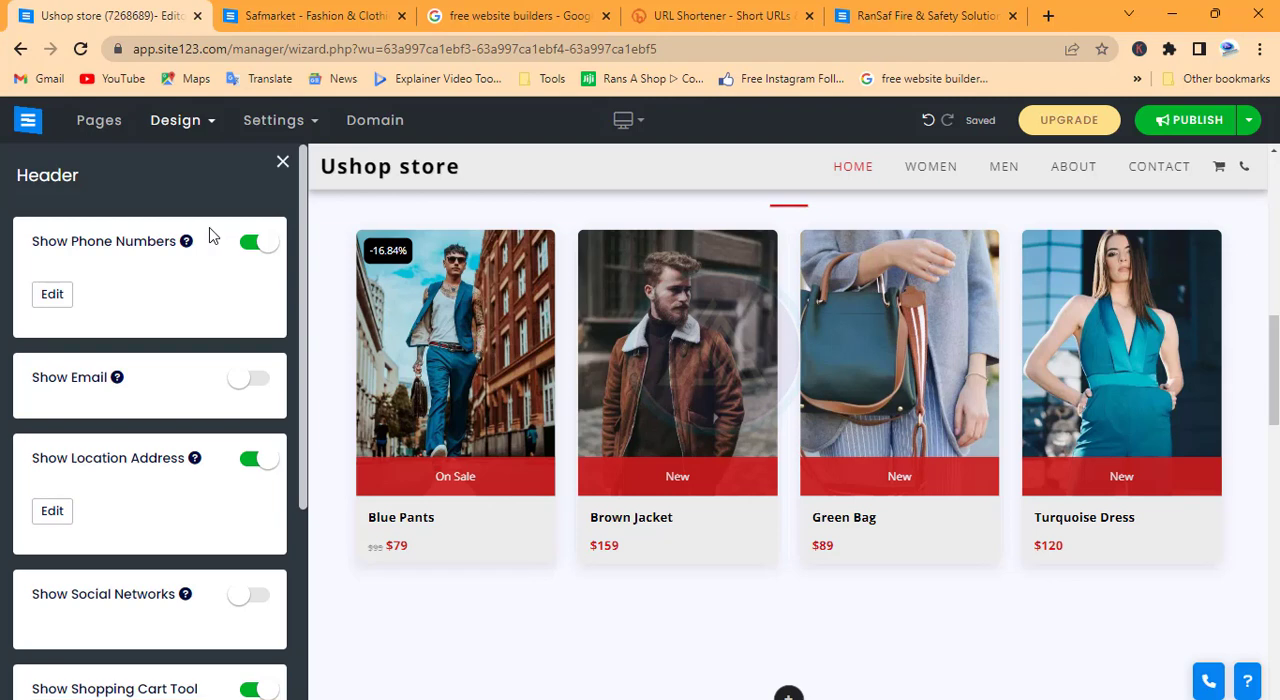
Examine the published Safmarket example site from header to footer, and return to the Ushop store editor
left_click(285, 13)
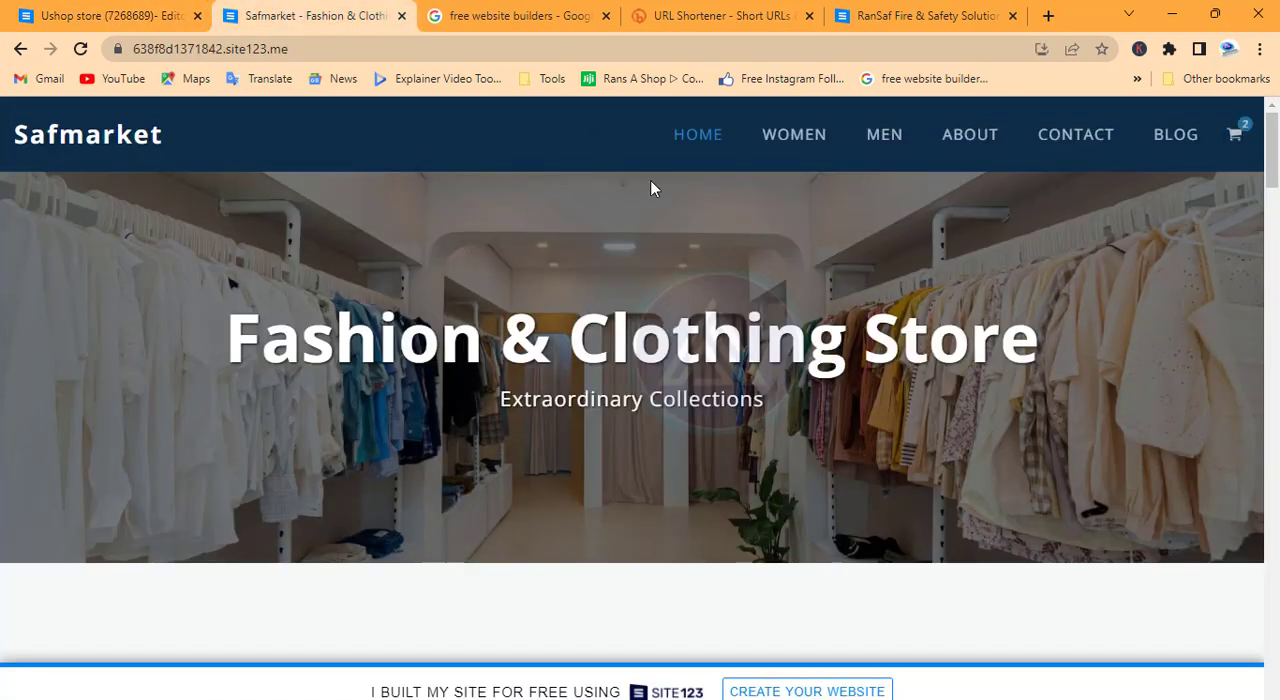
scroll(640, 437, "down", 12)
scroll(640, 437, "up", 9)
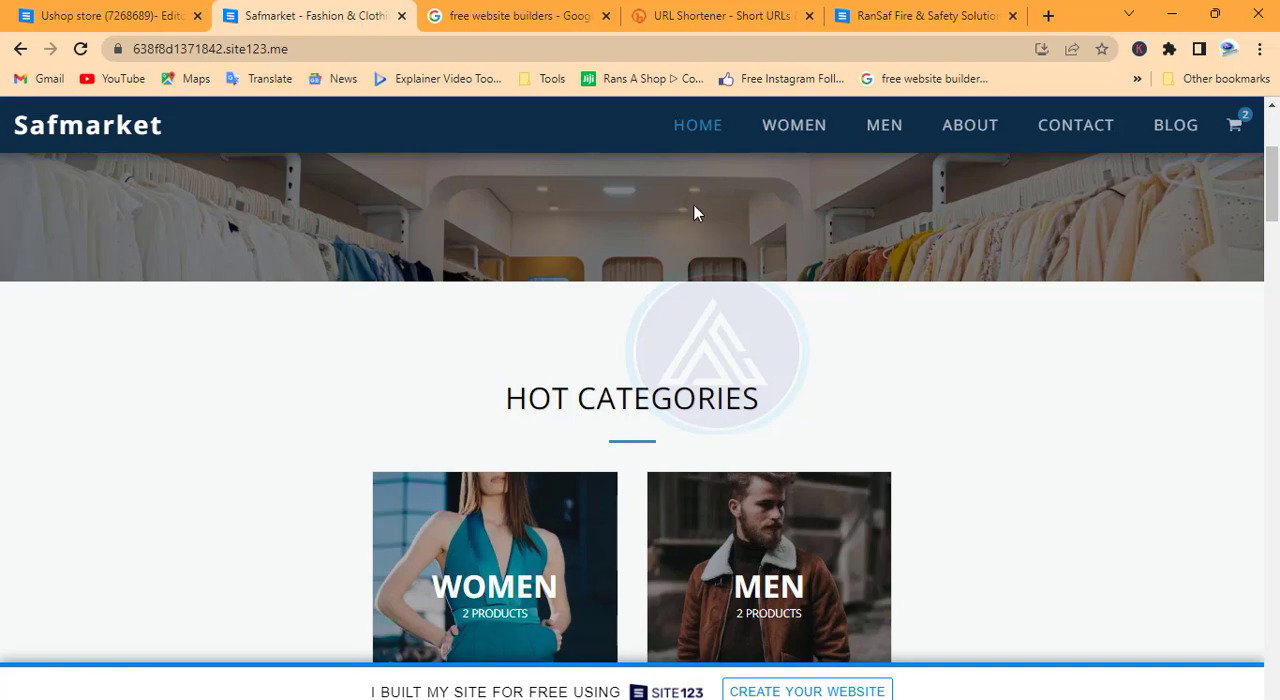
scroll(694, 213, "up", 3)
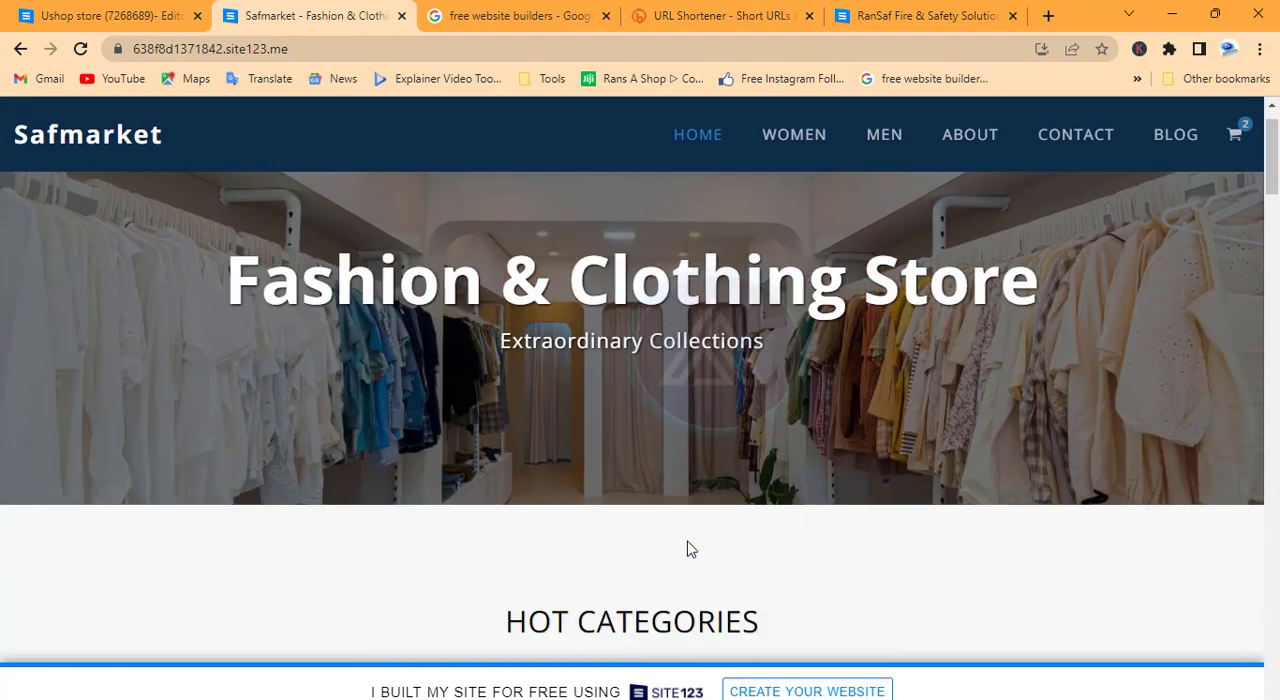
scroll(687, 549, "down", 15)
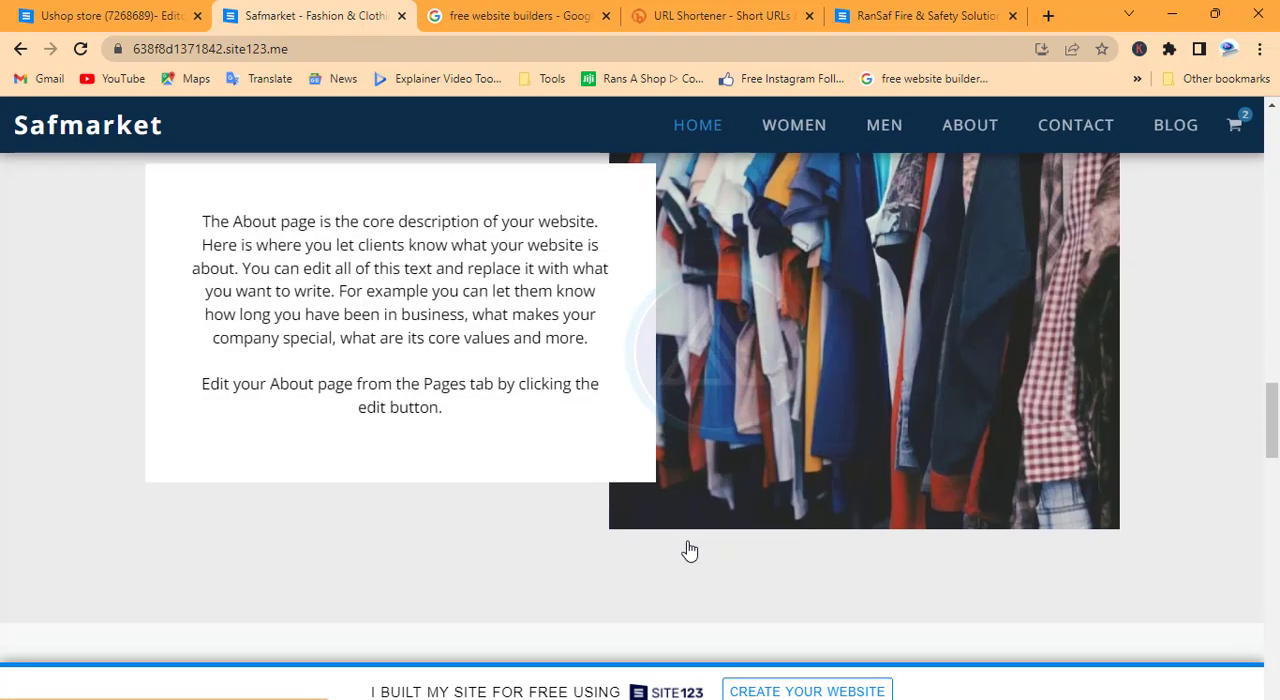
scroll(689, 551, "down", 10)
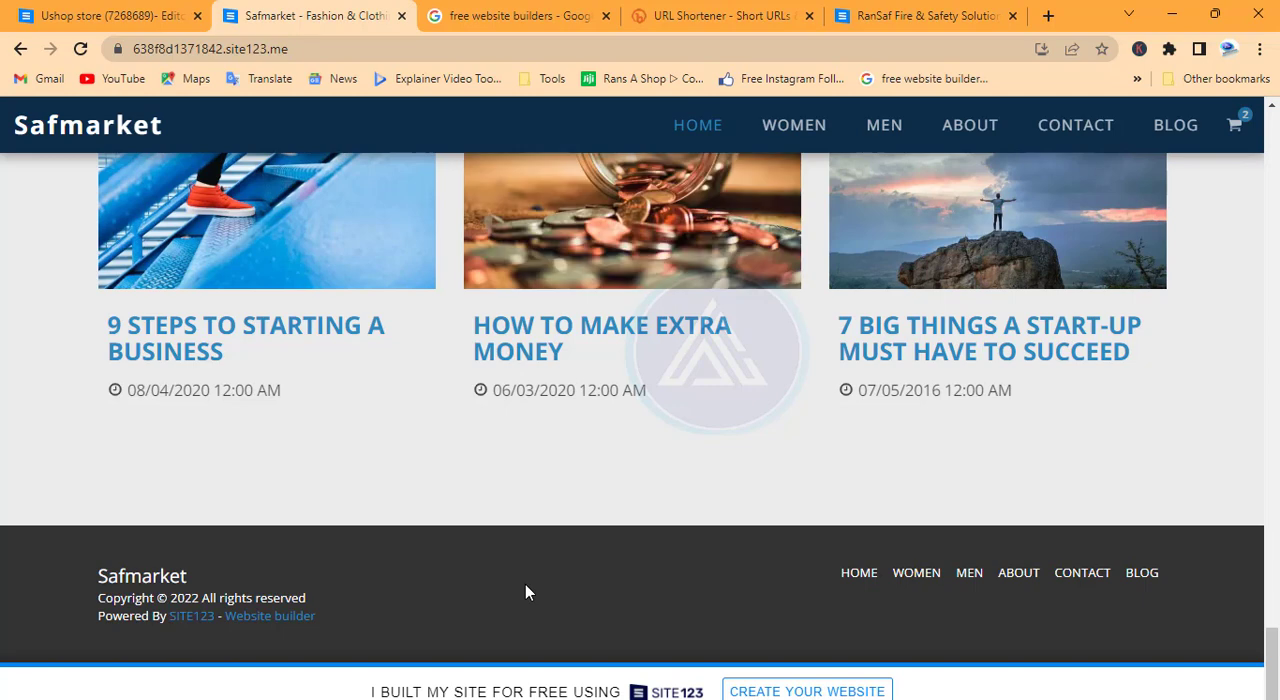
left_click(60, 16)
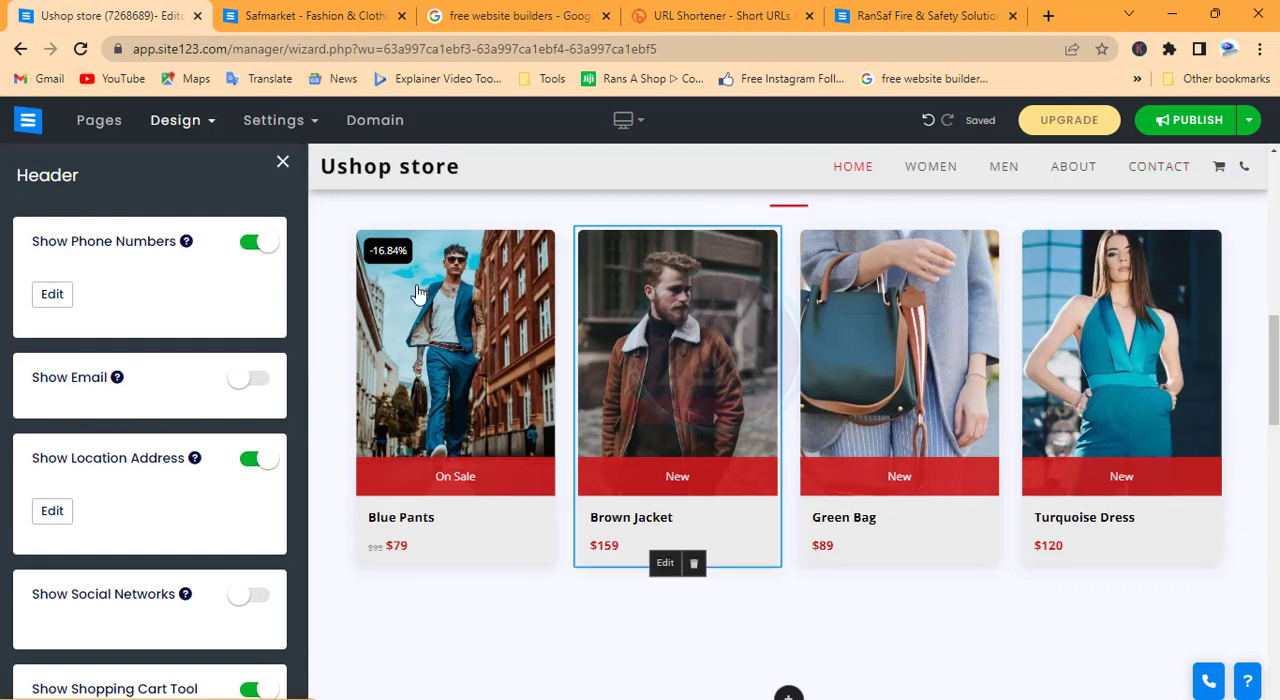
Turn on the email, social networks and login icon options in the Header settings
left_click(257, 390)
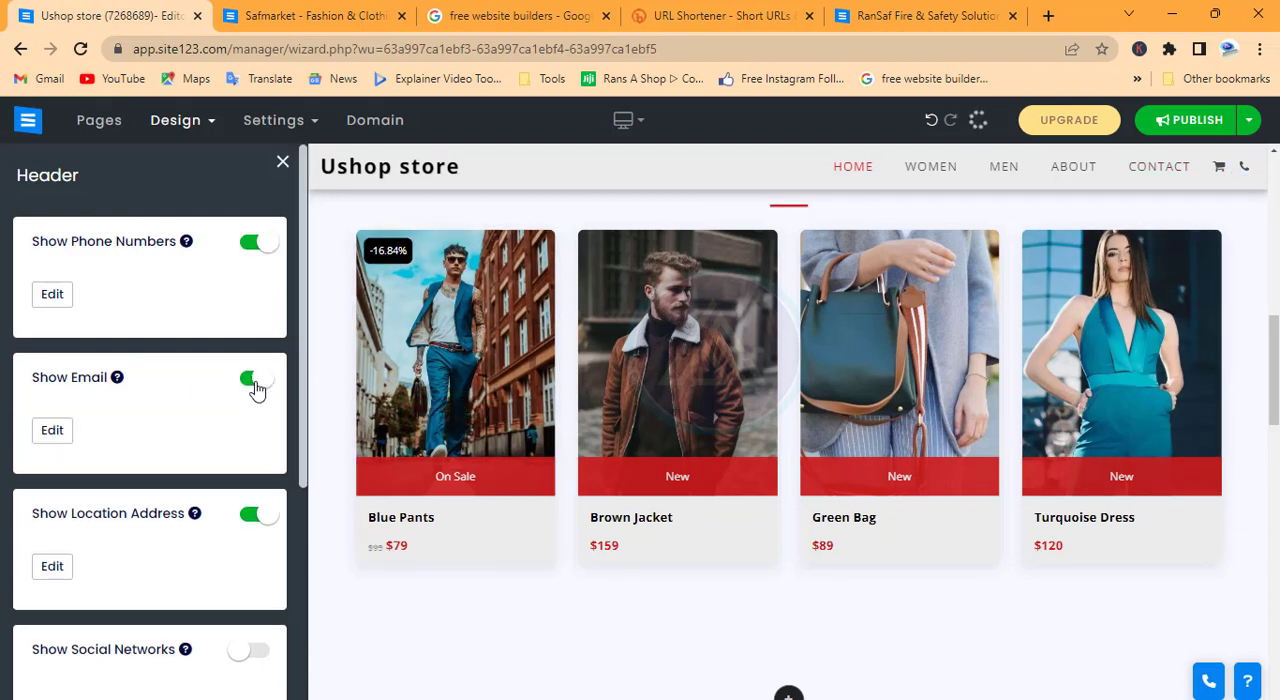
scroll(211, 471, "down", 3)
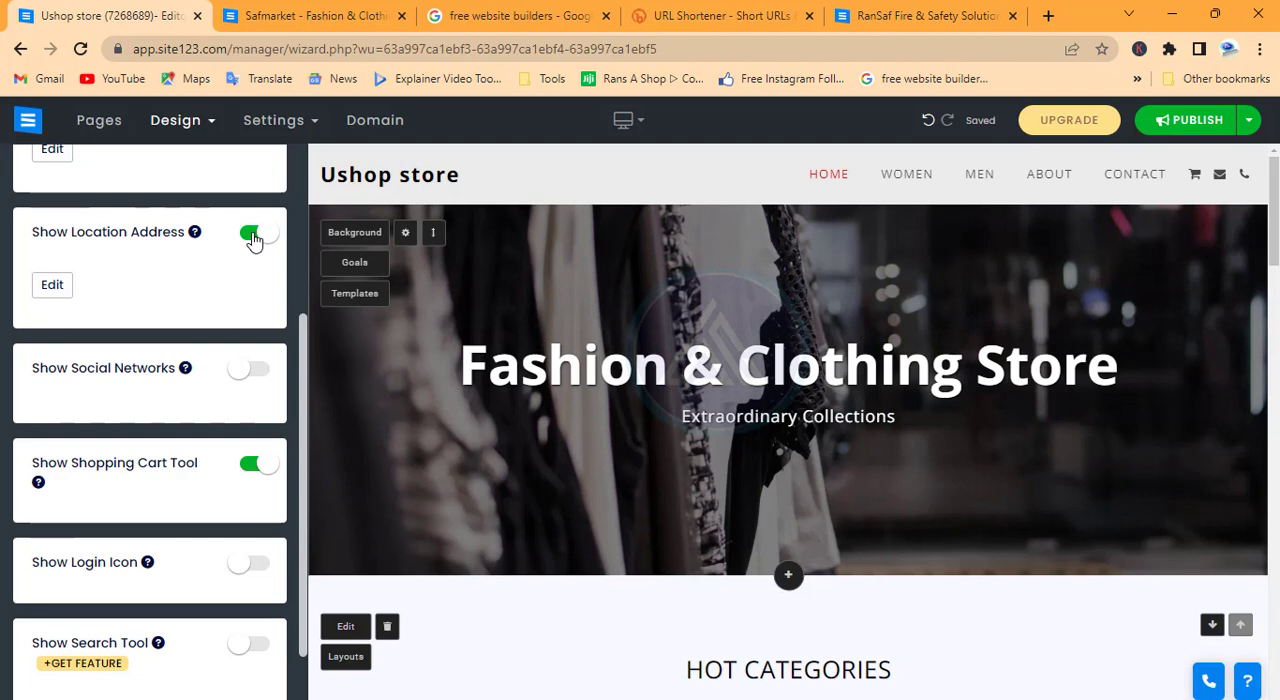
left_click(257, 378)
scroll(258, 379, "down", 1)
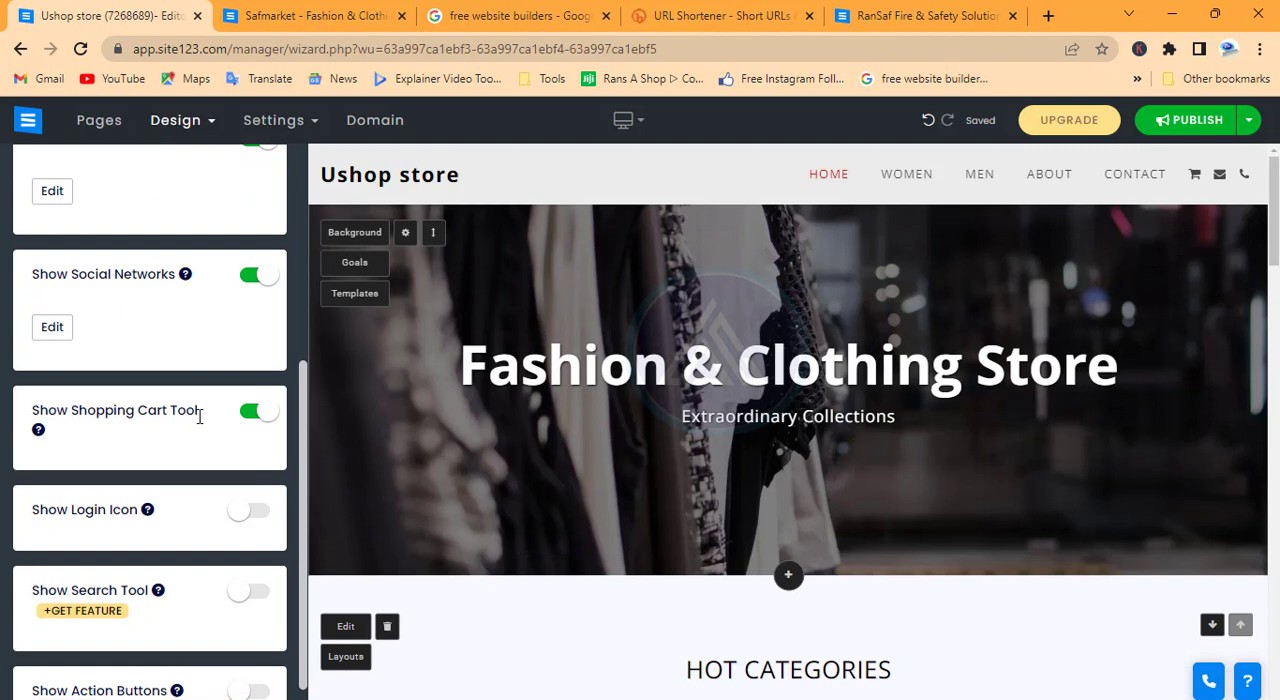
scroll(222, 439, "down", 1)
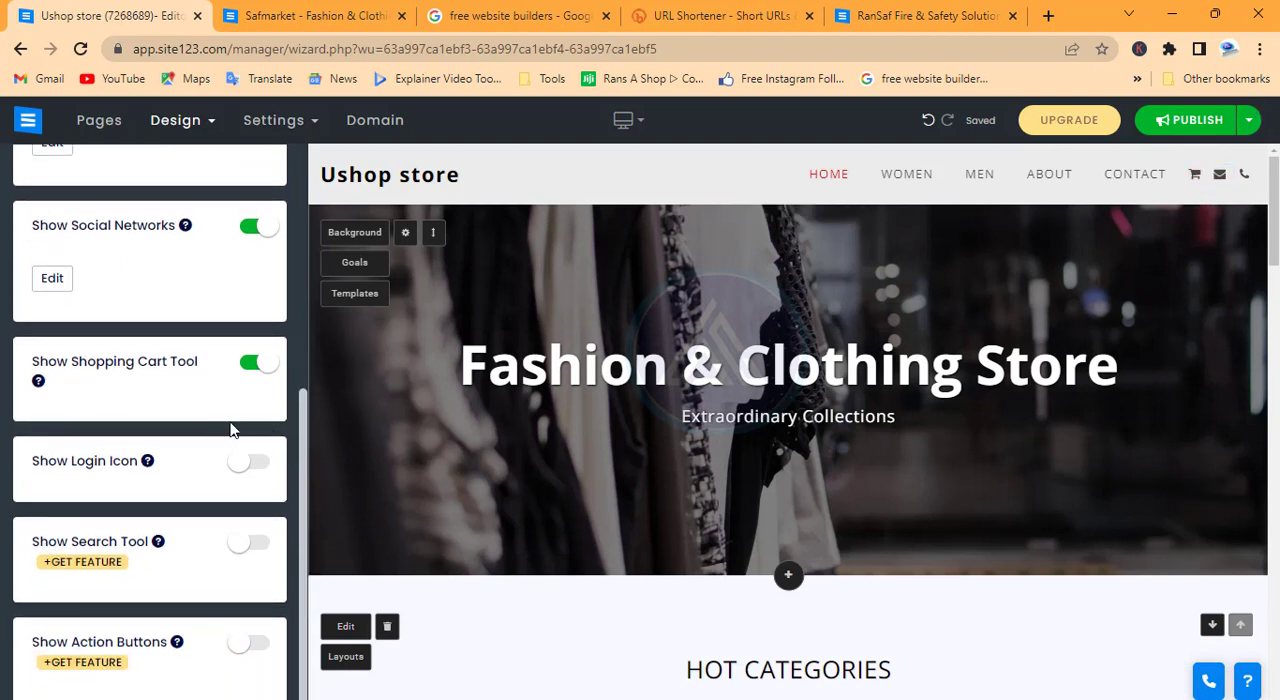
left_click(252, 464)
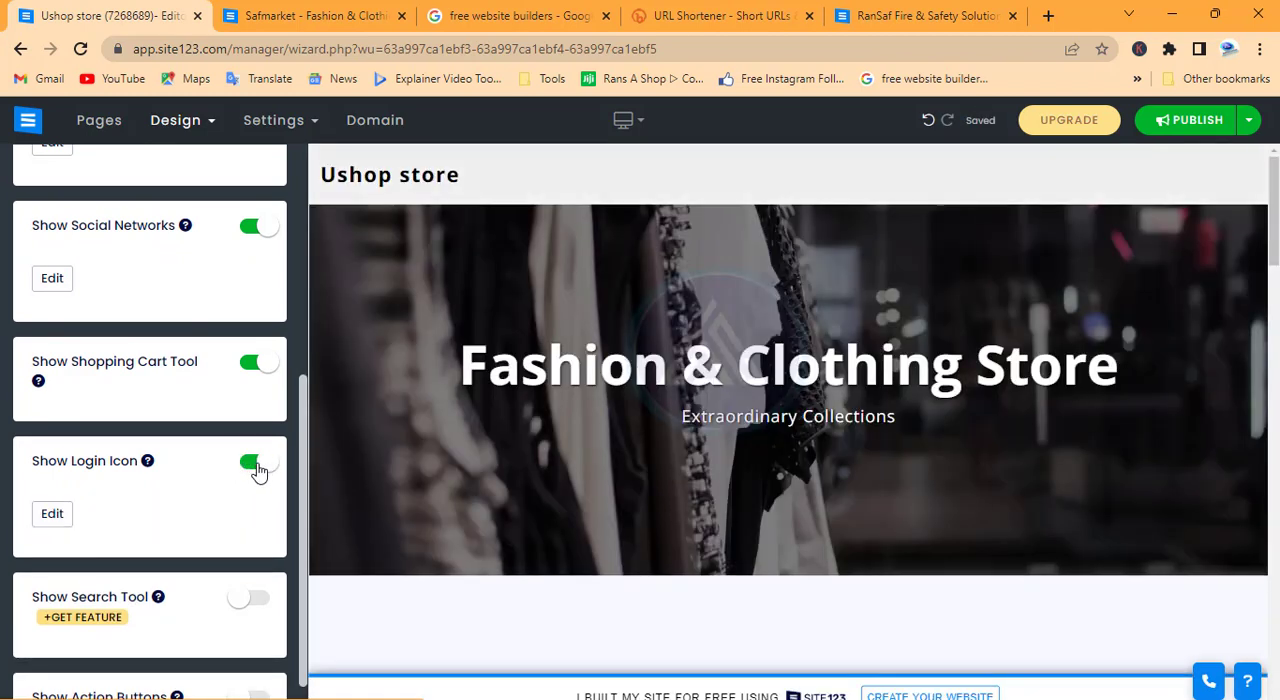
scroll(258, 470, "down", 1)
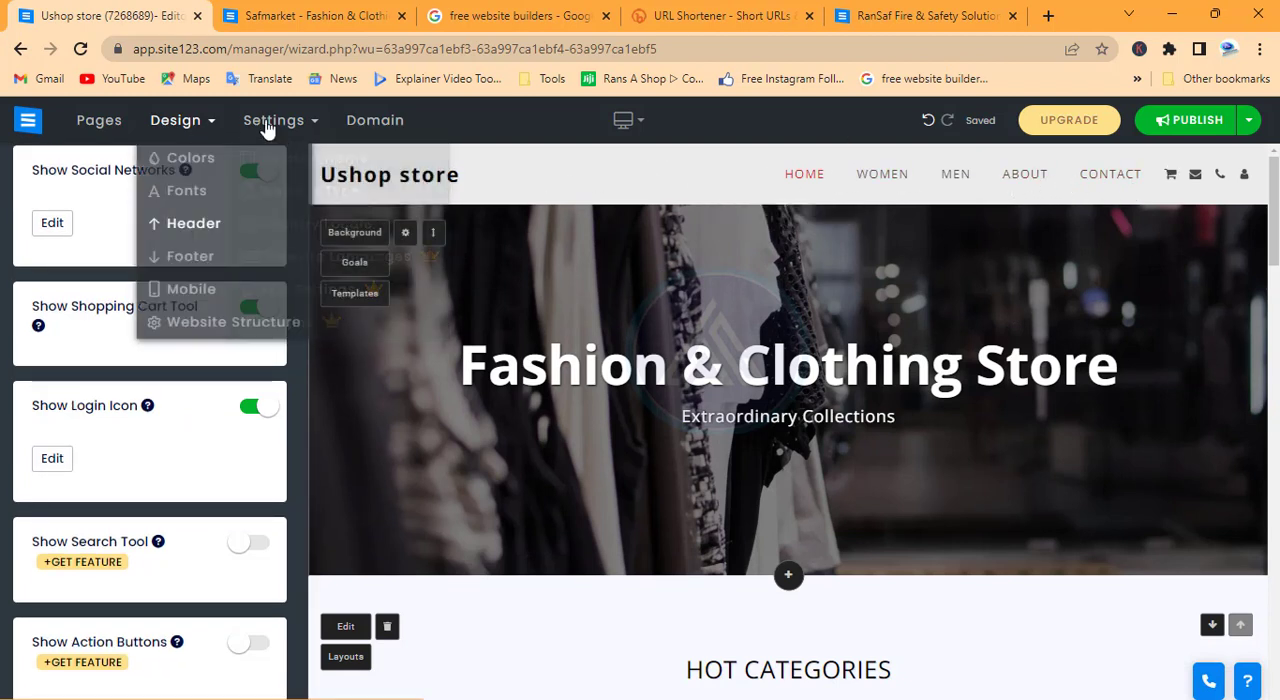
Enable the floating share button in the Footer design settings, try it on the page, and open the site's page list
mouse_move(199, 128)
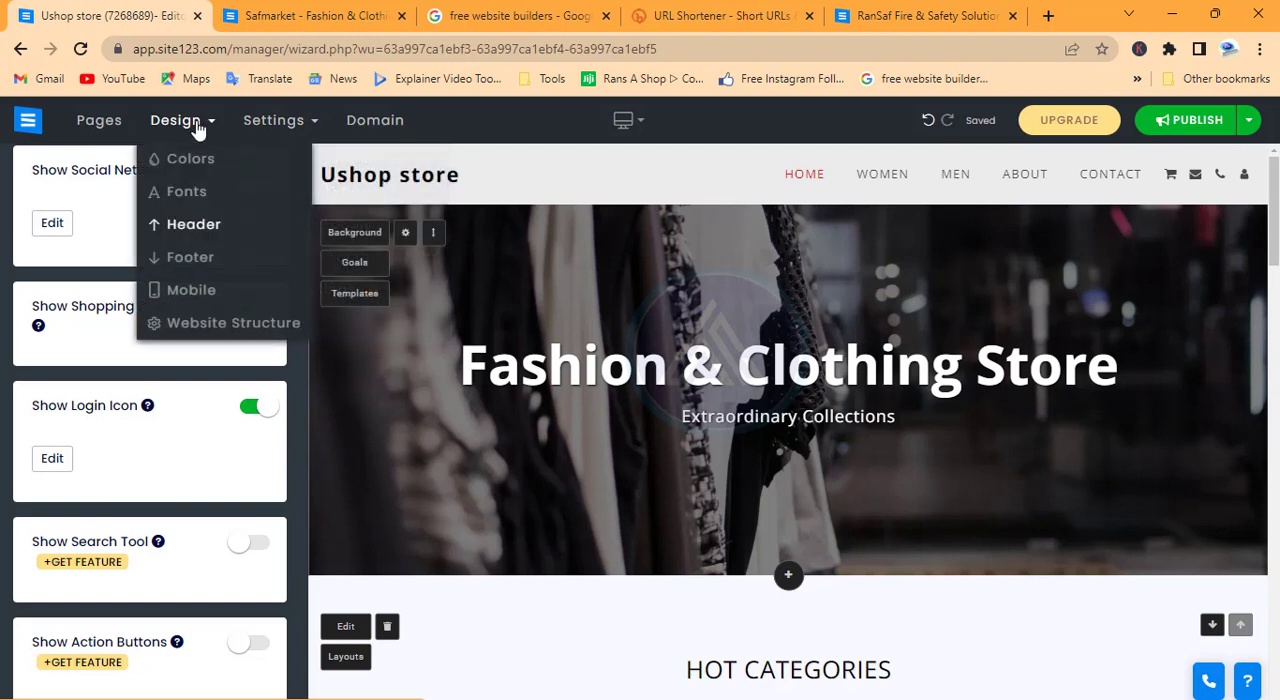
left_click(193, 259)
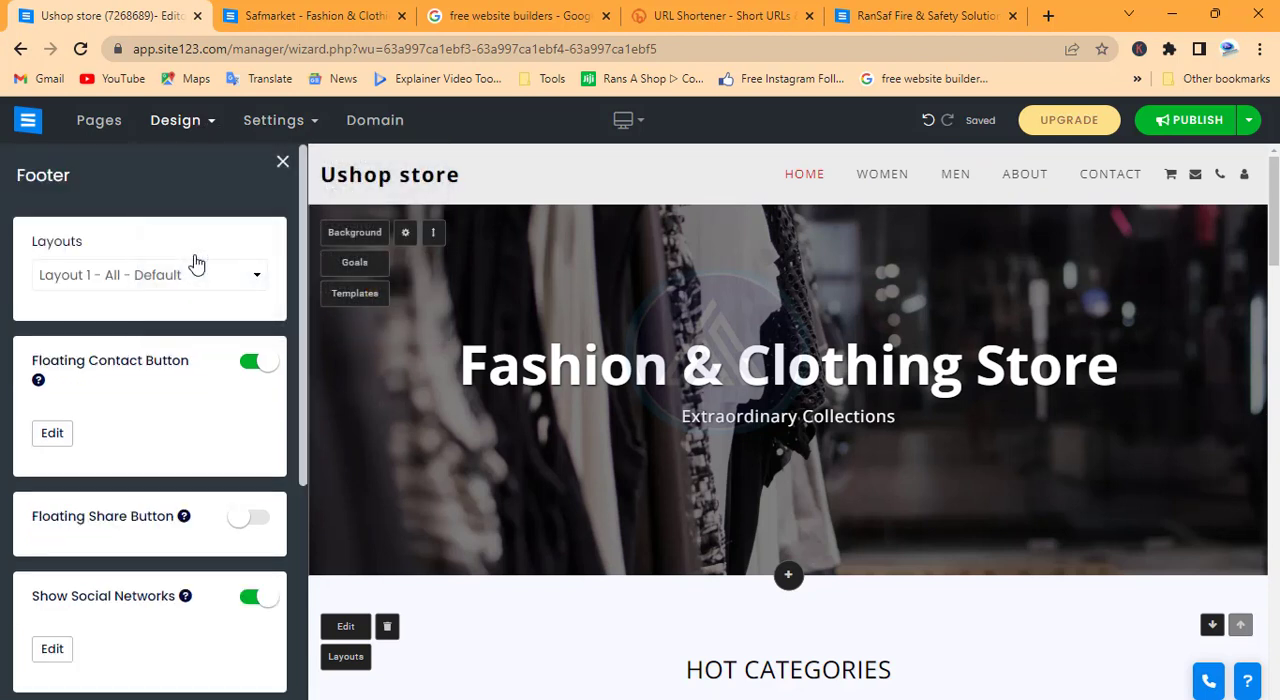
scroll(220, 320, "down", 2)
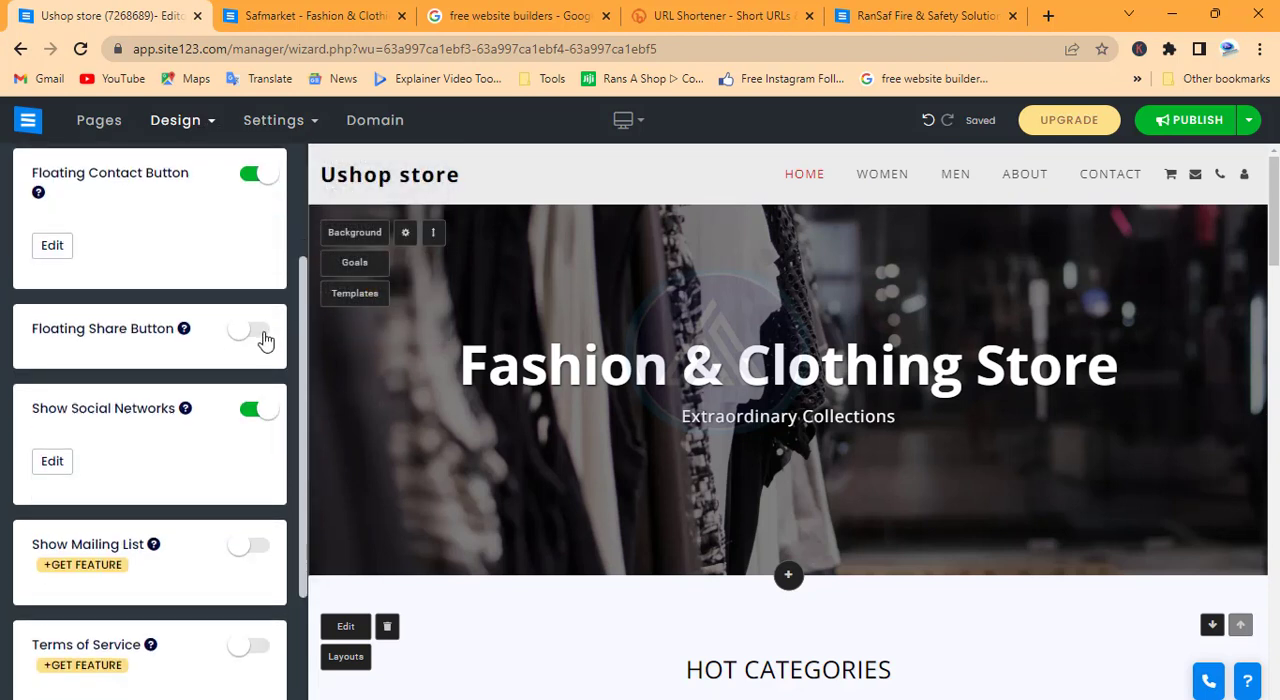
left_click(252, 331)
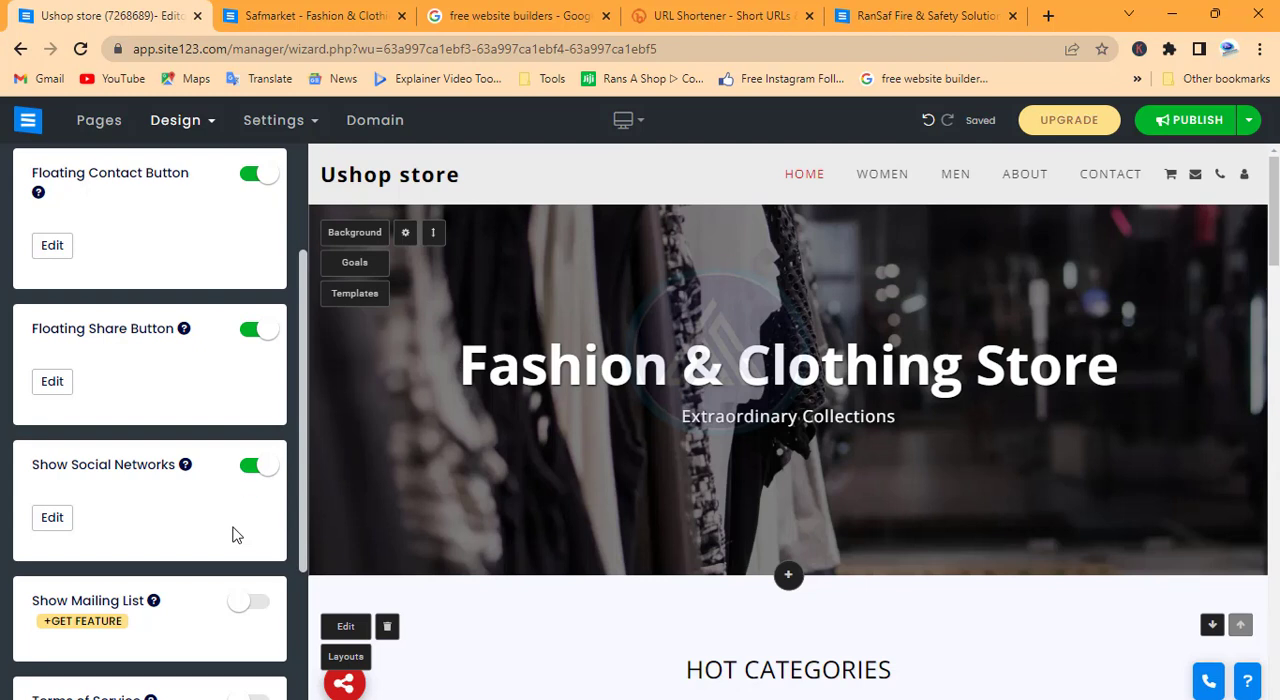
scroll(234, 531, "up", 2)
scroll(234, 531, "down", 5)
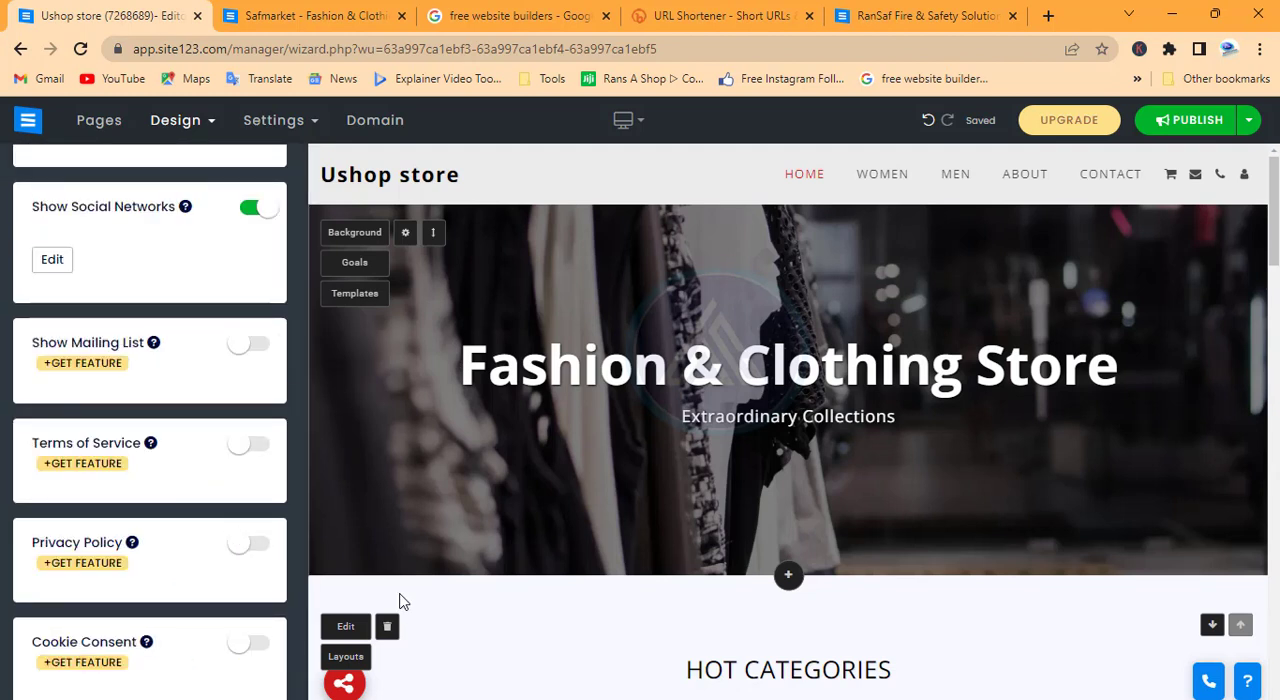
left_click(345, 683)
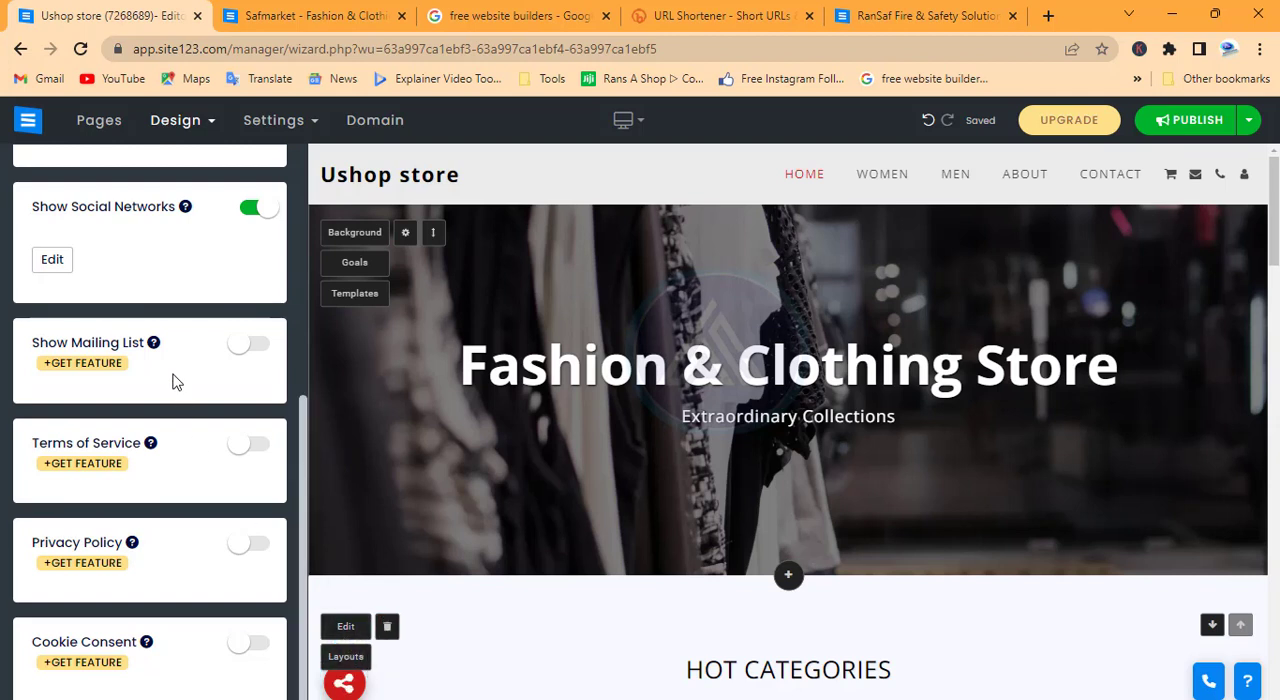
scroll(172, 381, "up", 5)
left_click(197, 122)
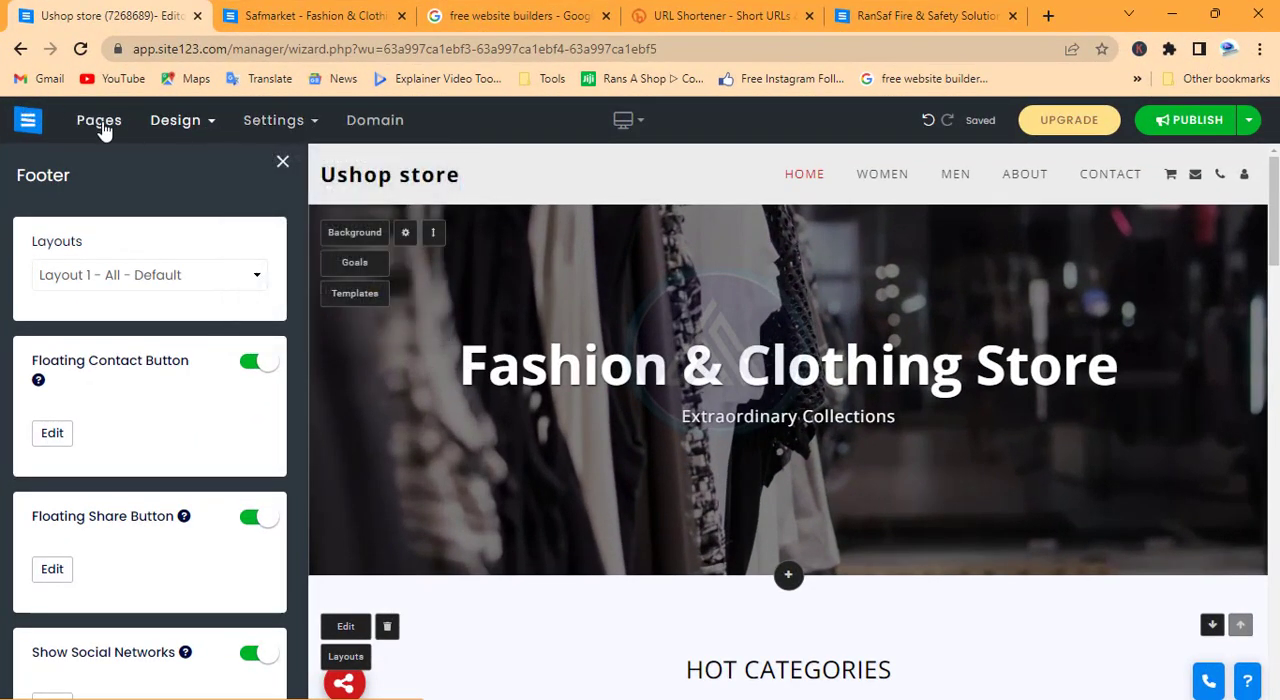
left_click(100, 122)
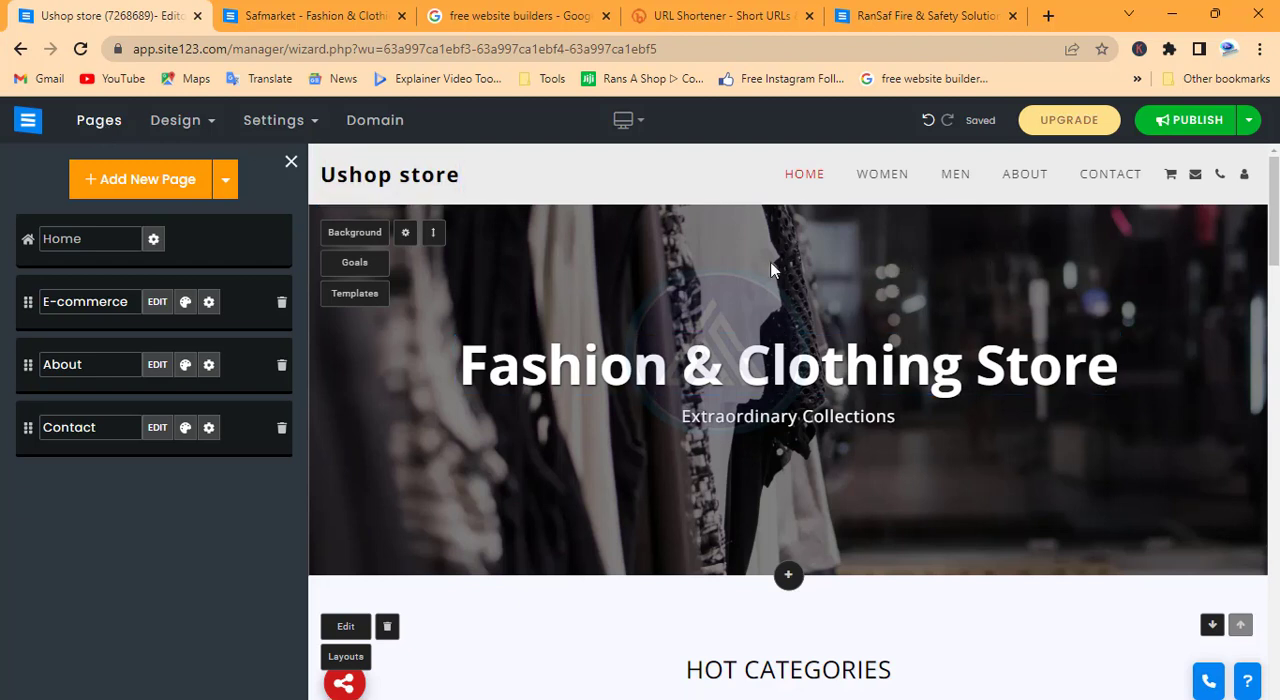
Open the home banner's background settings and search the image library for "online", browsing the pictures offered
left_click(355, 233)
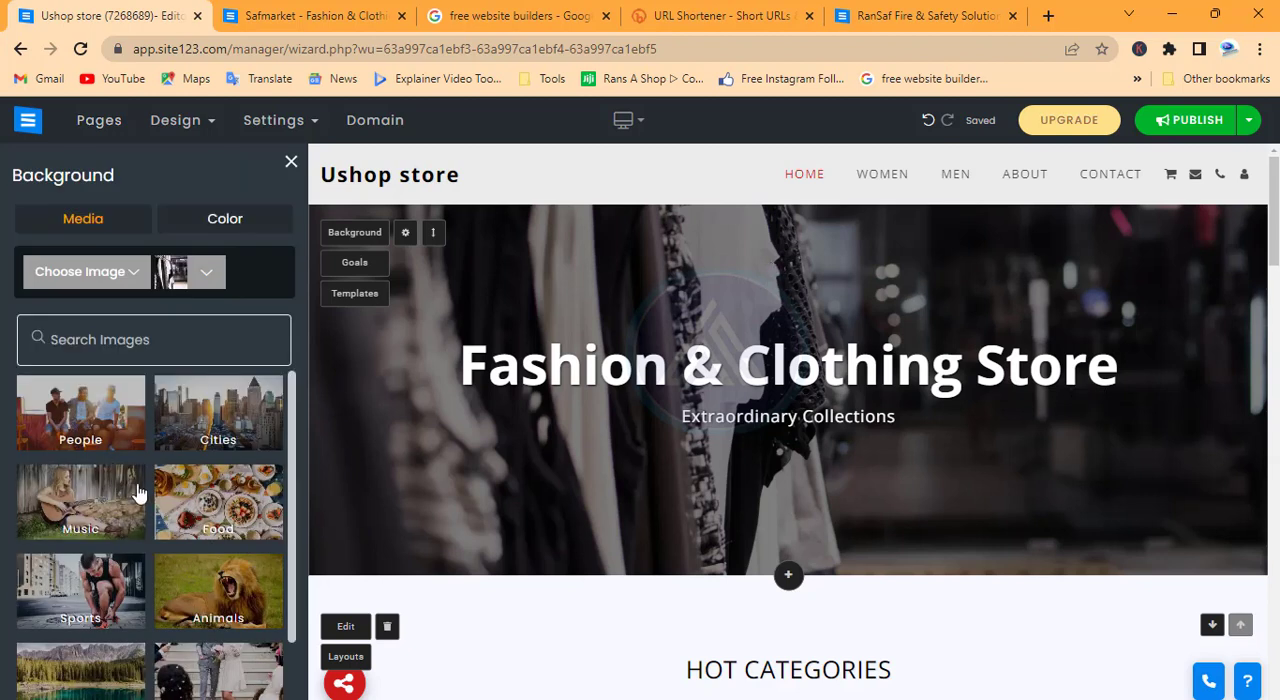
left_click(148, 337)
type("c")
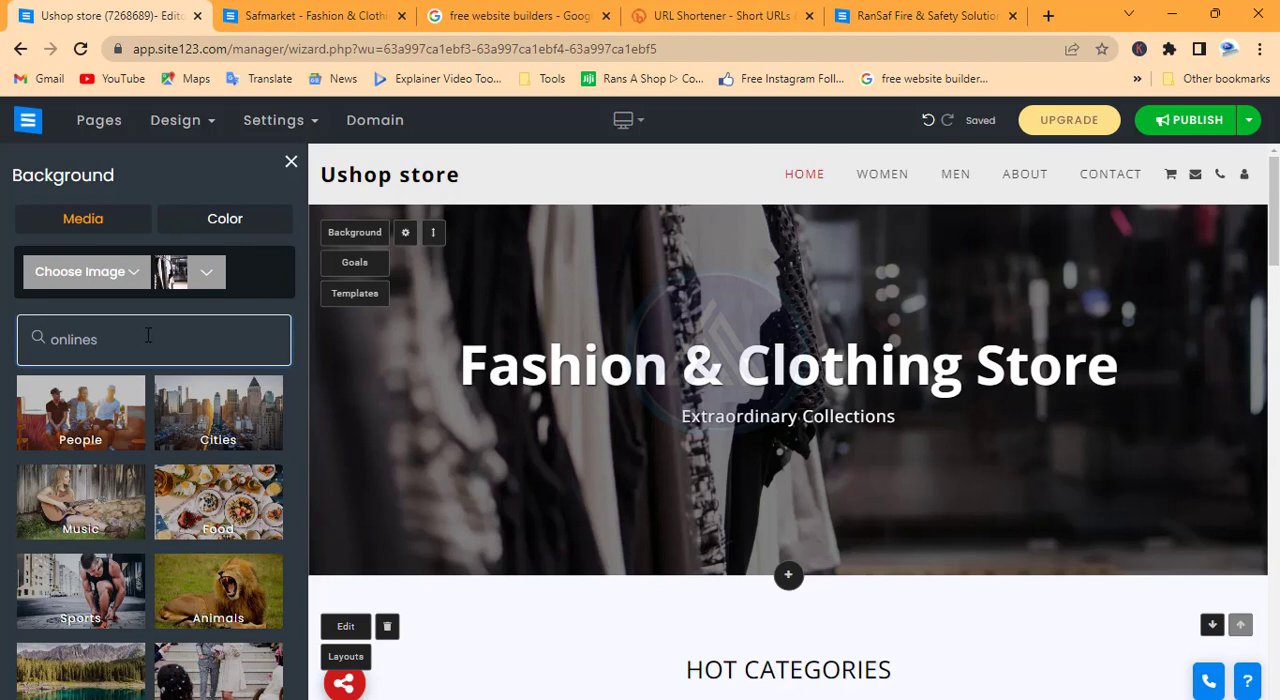
type("nlines")
key("BackSpace")
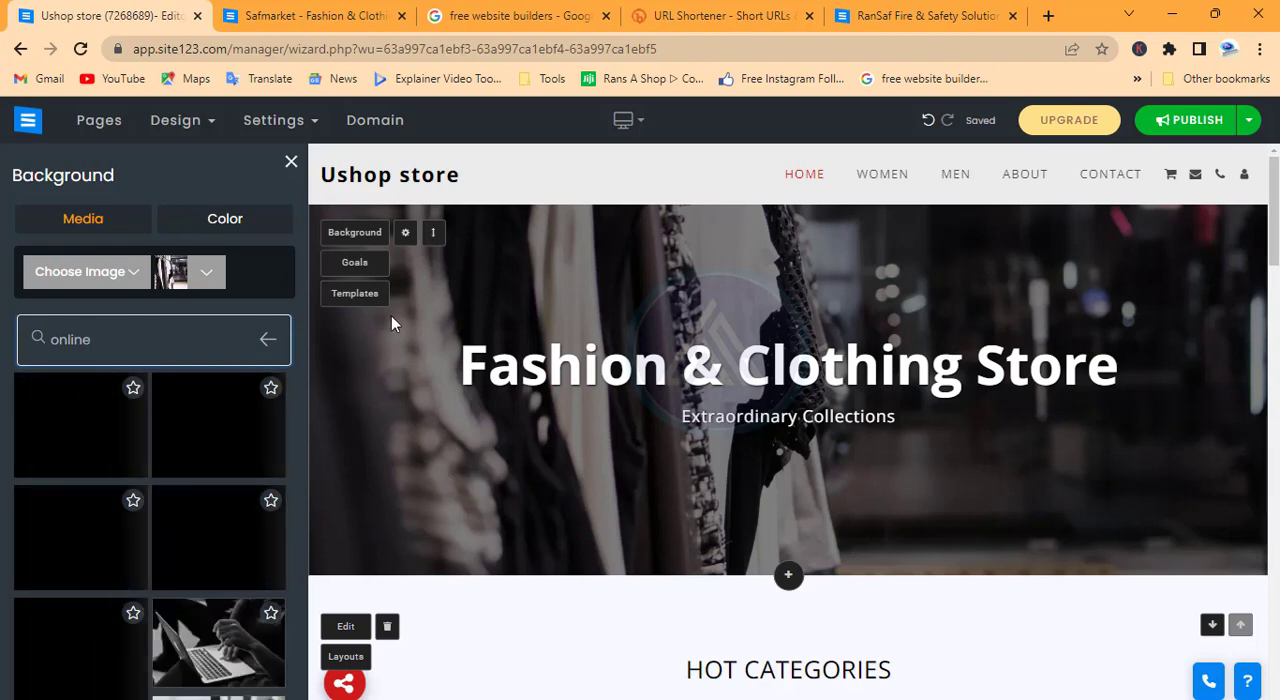
scroll(215, 608, "down", 3)
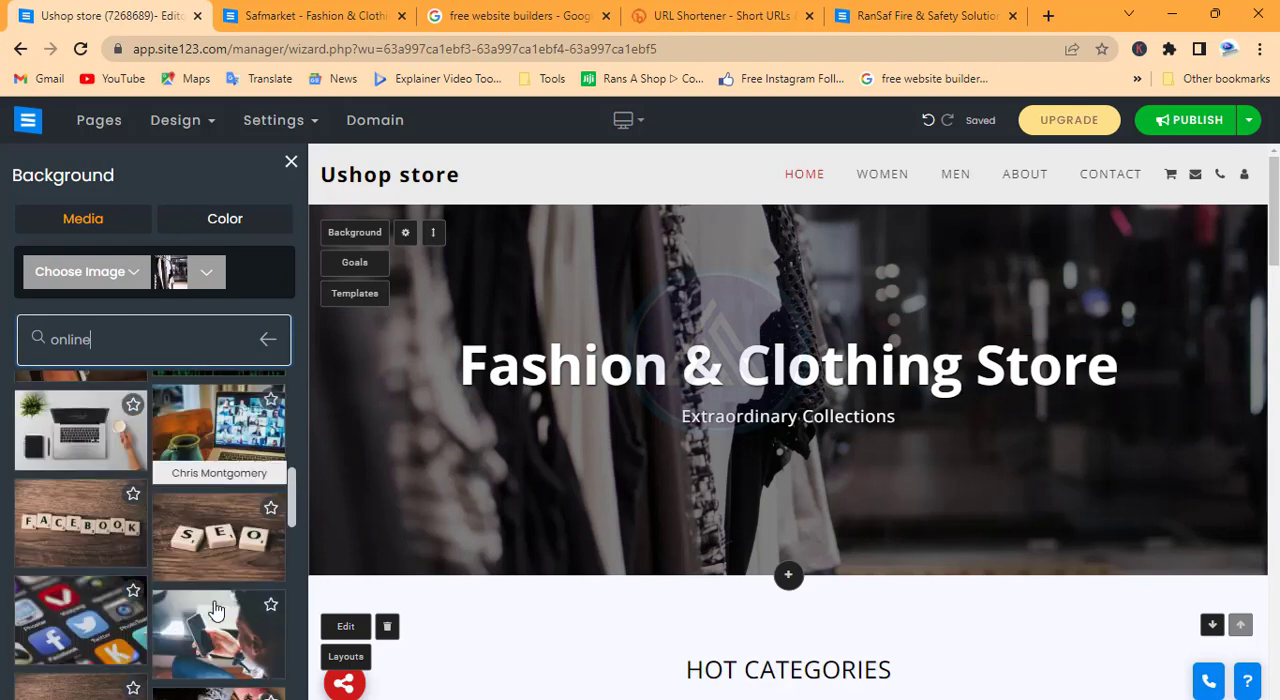
scroll(215, 610, "down", 2)
scroll(214, 610, "up", 5)
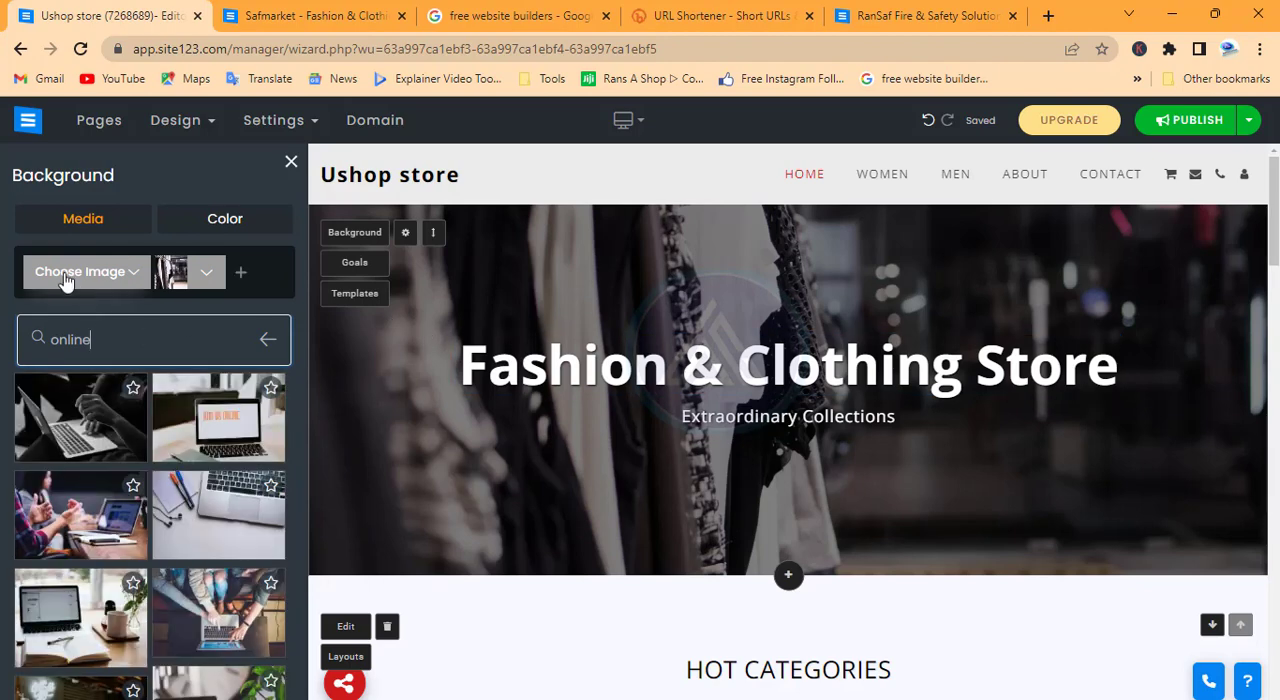
Upload the image makt from the Site files n pics folder as the home banner's background
left_click(65, 278)
left_click(85, 306)
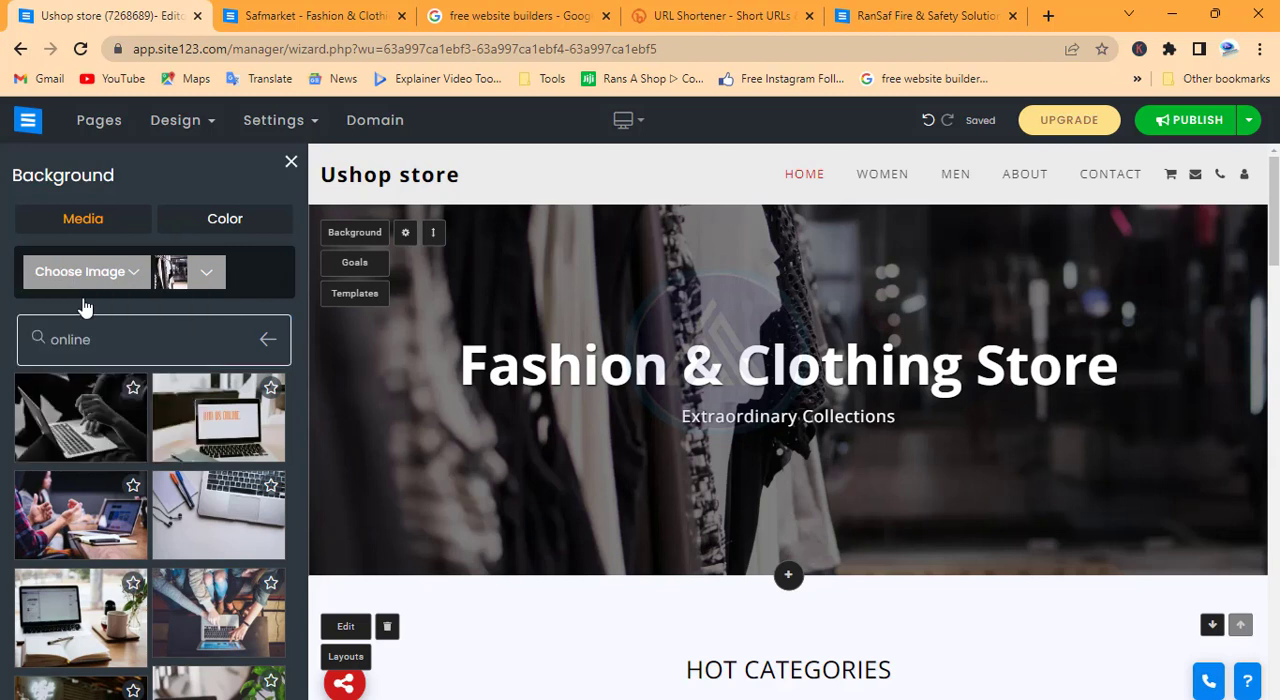
double_click(626, 421)
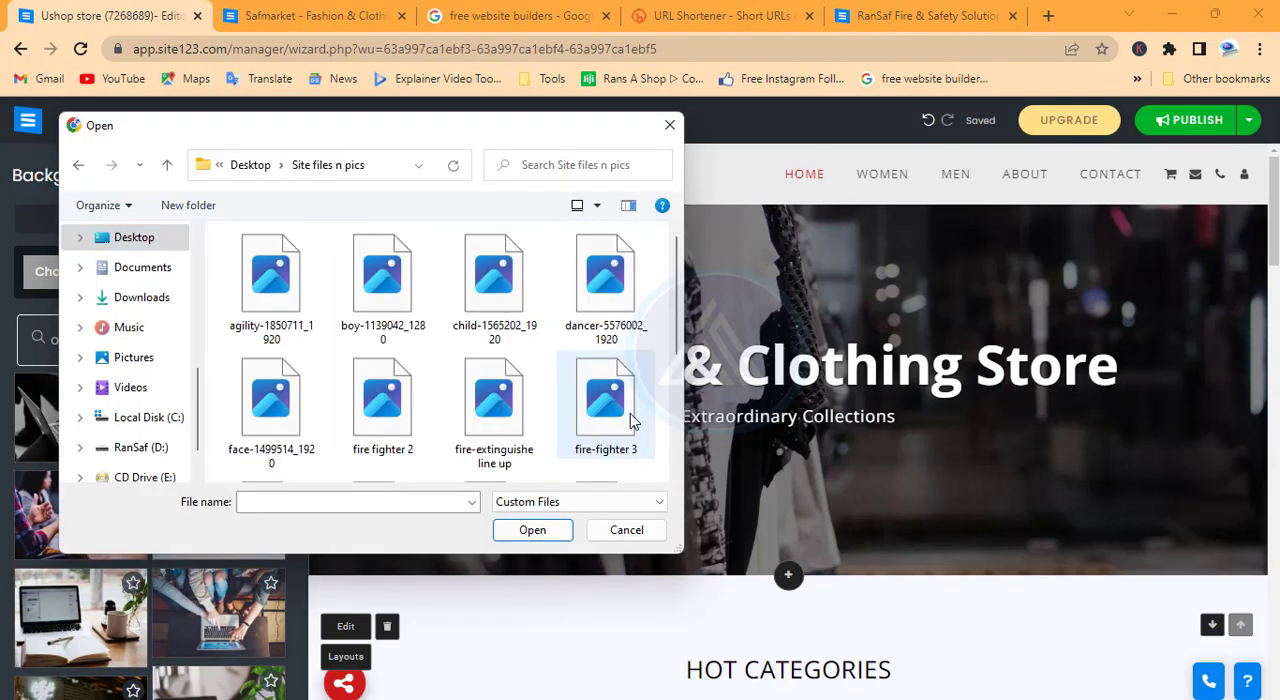
scroll(630, 421, "down", 2)
left_click(532, 320)
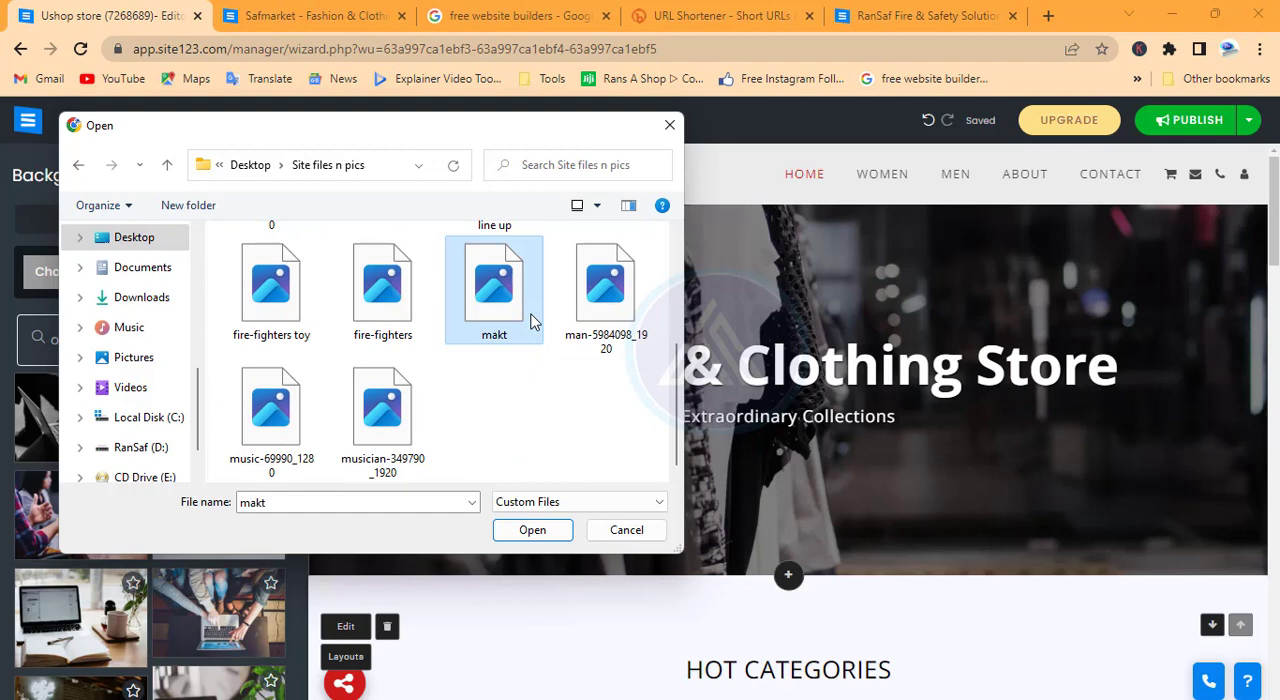
left_click(532, 533)
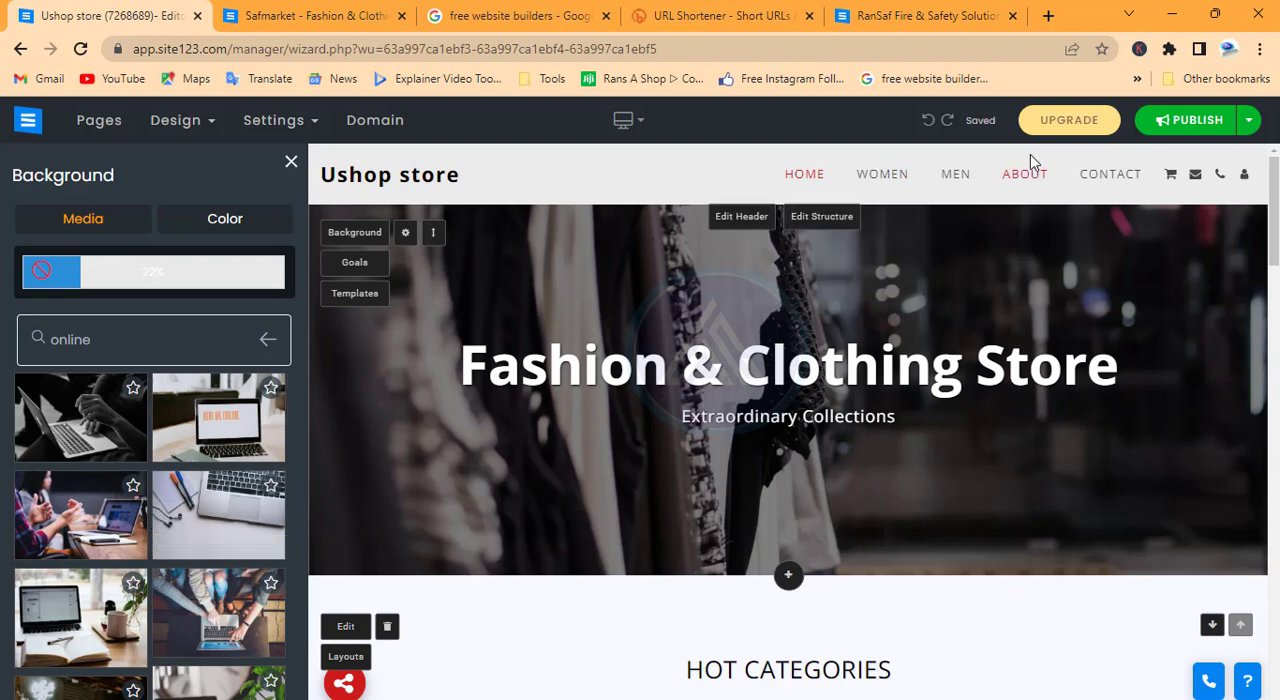
mouse_move(995, 123)
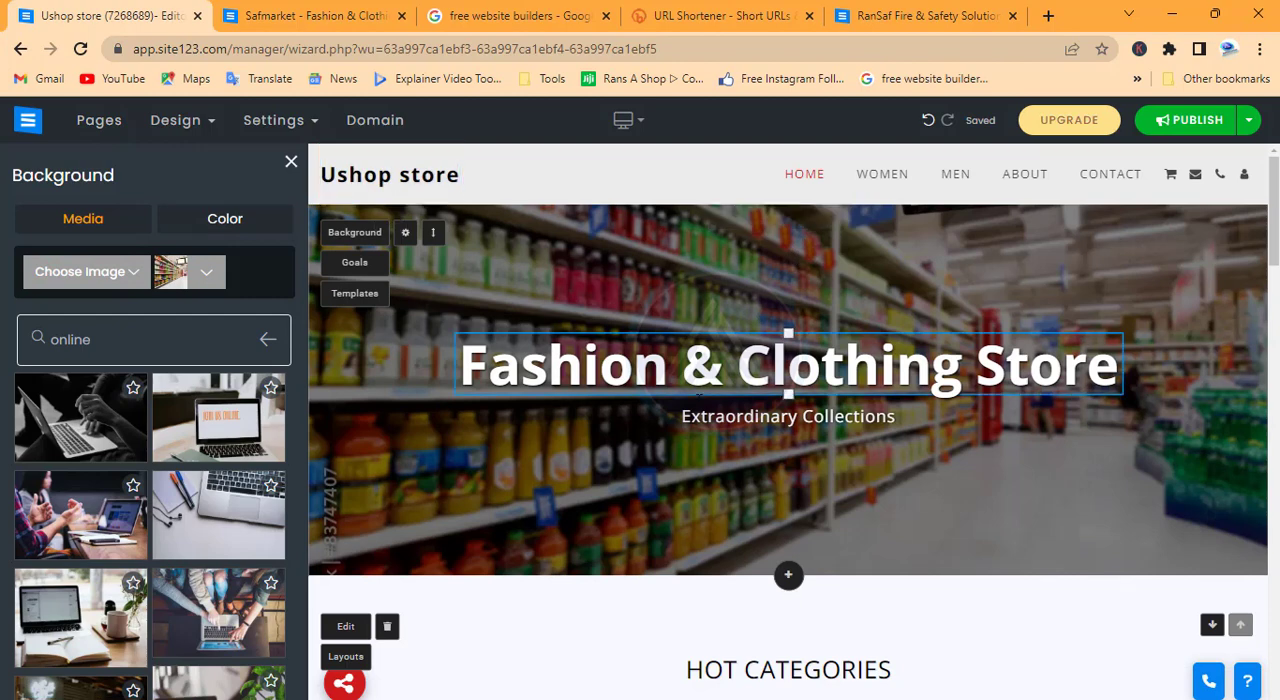
Replace the home banner's main heading with "Quality brands shop"
left_click(744, 365)
left_click_drag(462, 370, 1143, 375)
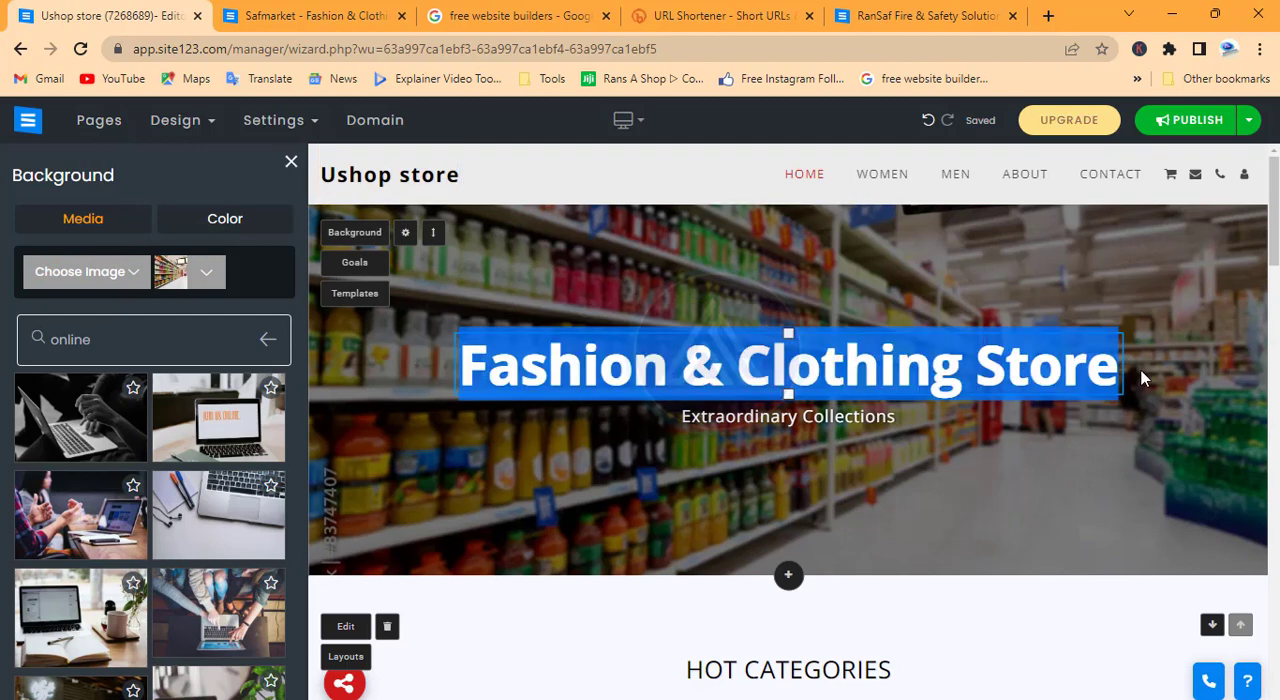
type("Quali")
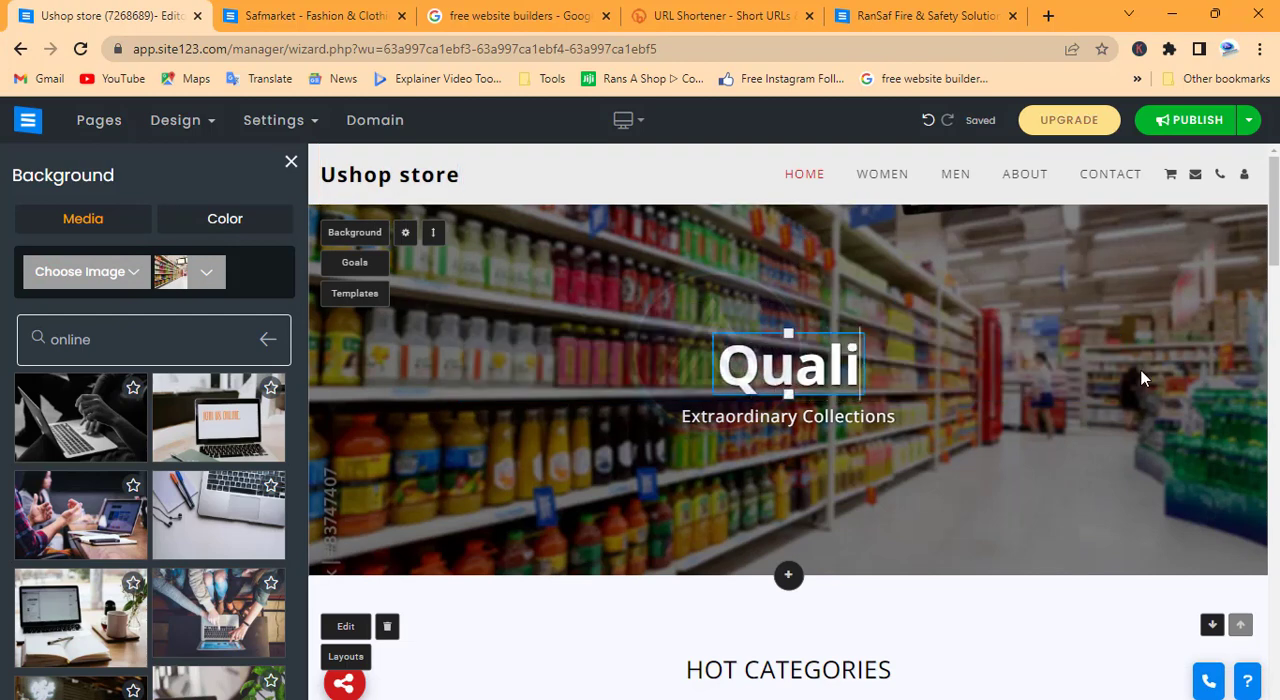
type("ty brands shop")
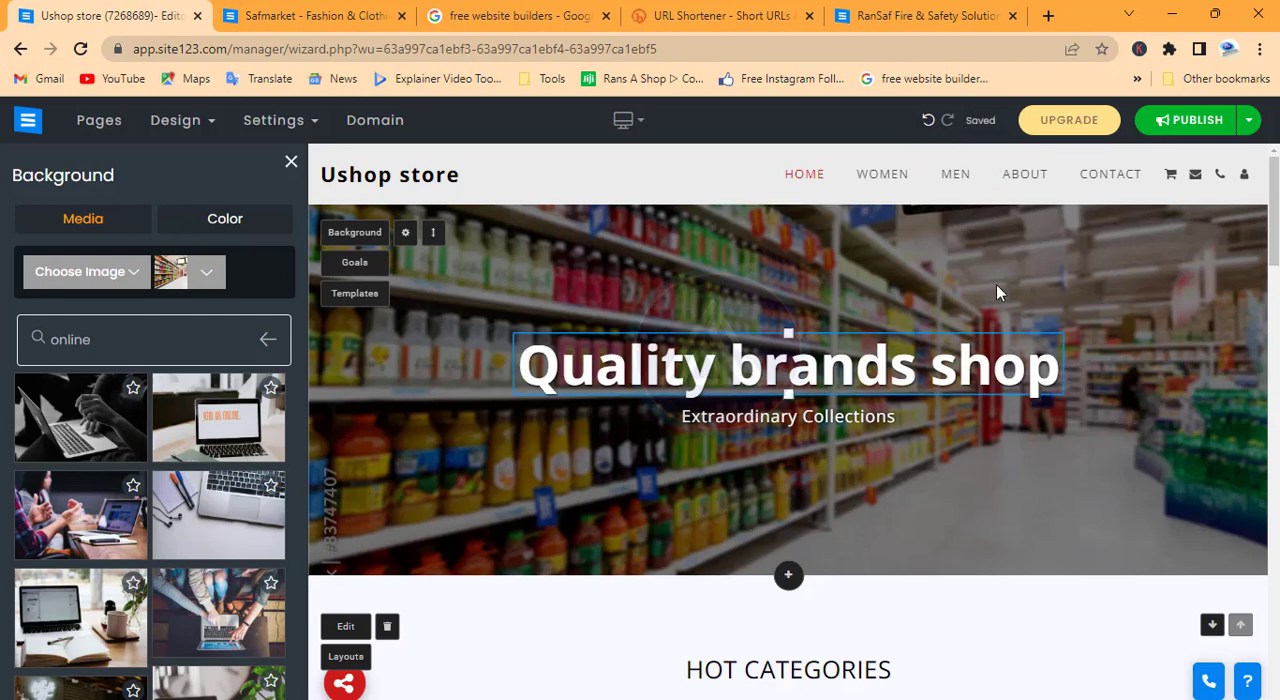
scroll(541, 311, "down", 2)
scroll(541, 313, "up", 2)
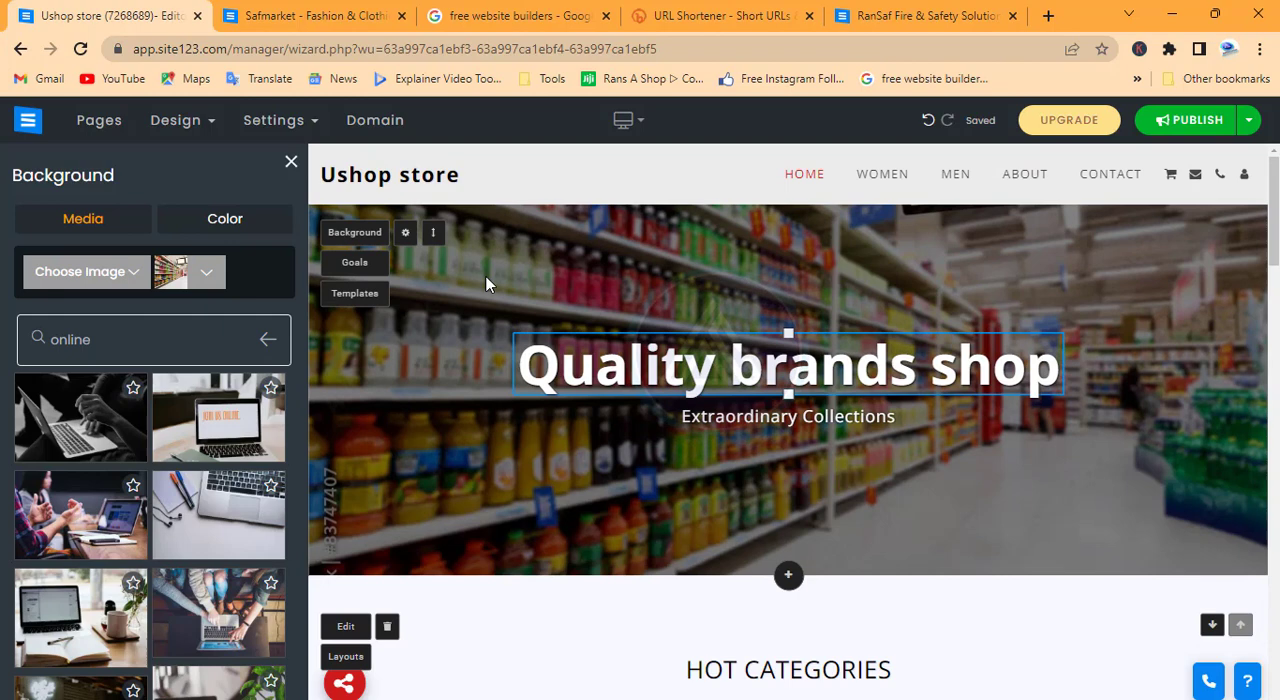
Apply the wavy shape divider, second in the list, to the home banner's lower edge and close the settings
left_click(404, 238)
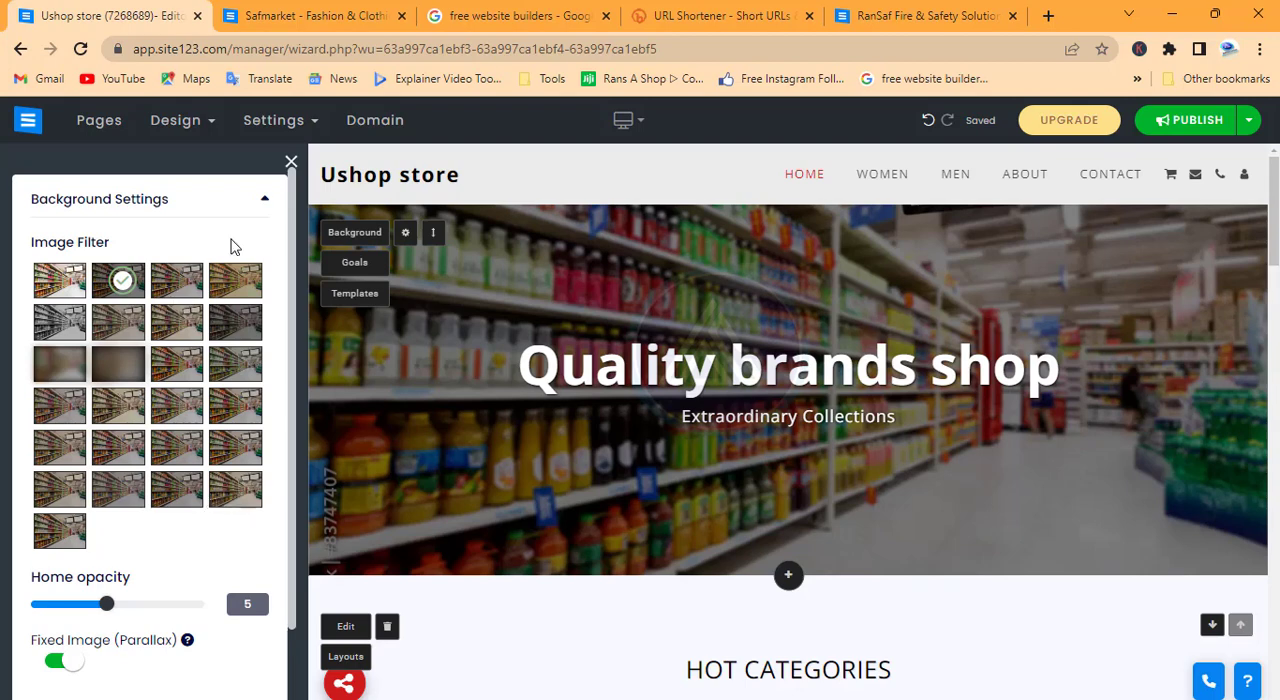
scroll(203, 563, "down", 1)
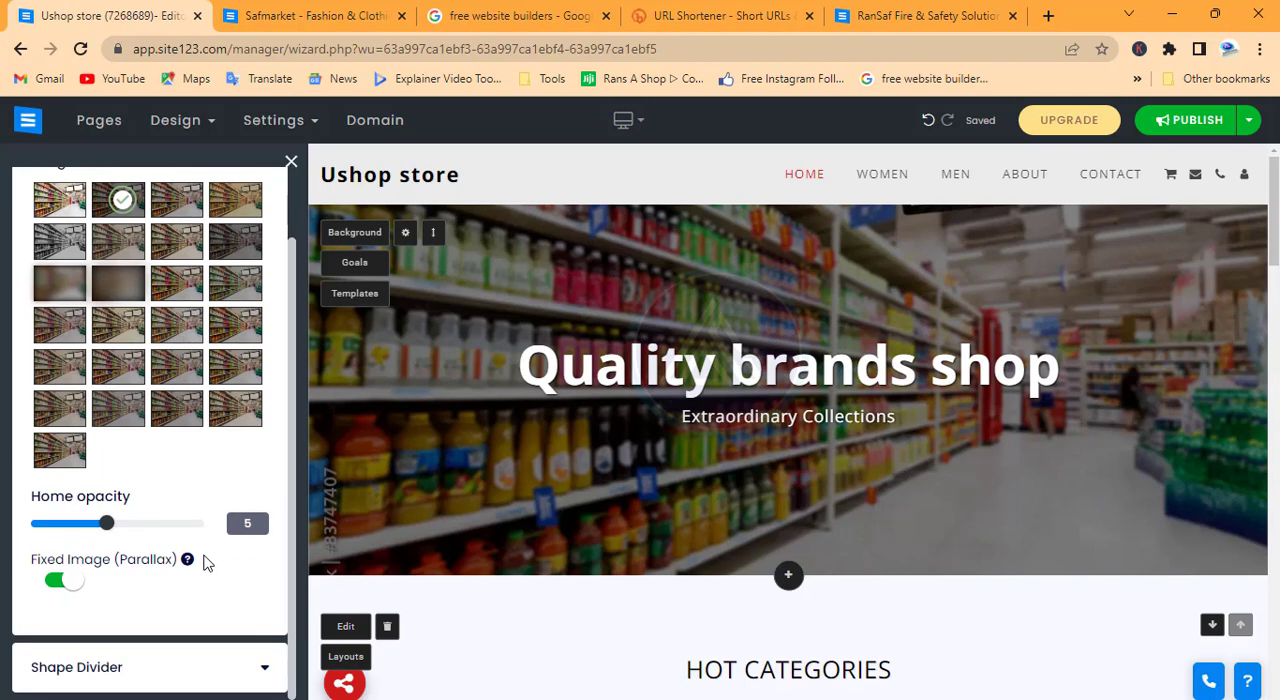
left_click(80, 667)
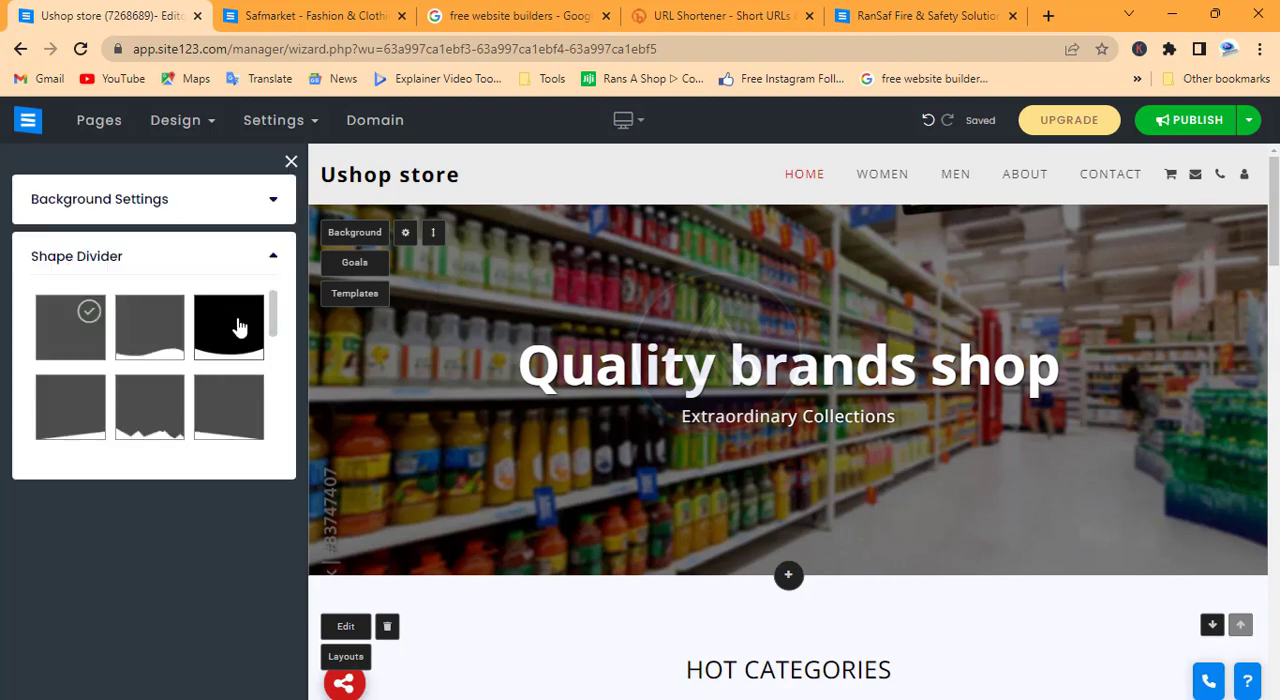
left_click(140, 350)
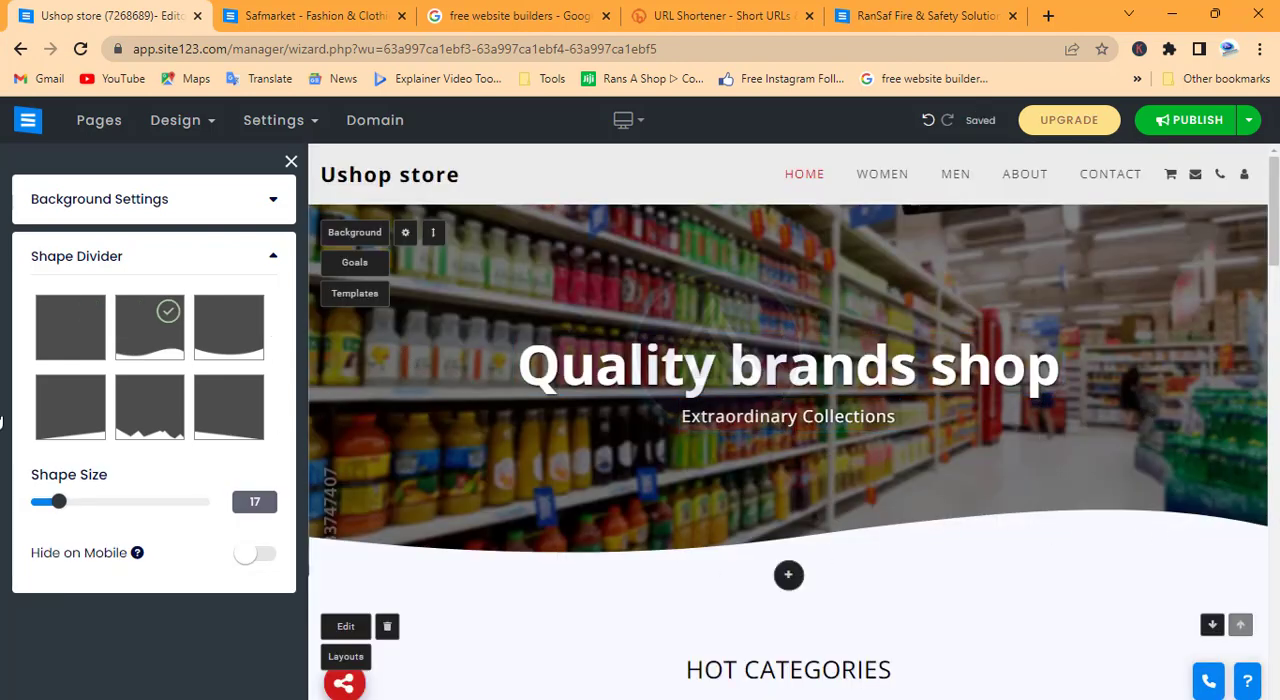
scroll(155, 418, "down", 2)
scroll(155, 418, "down", 3)
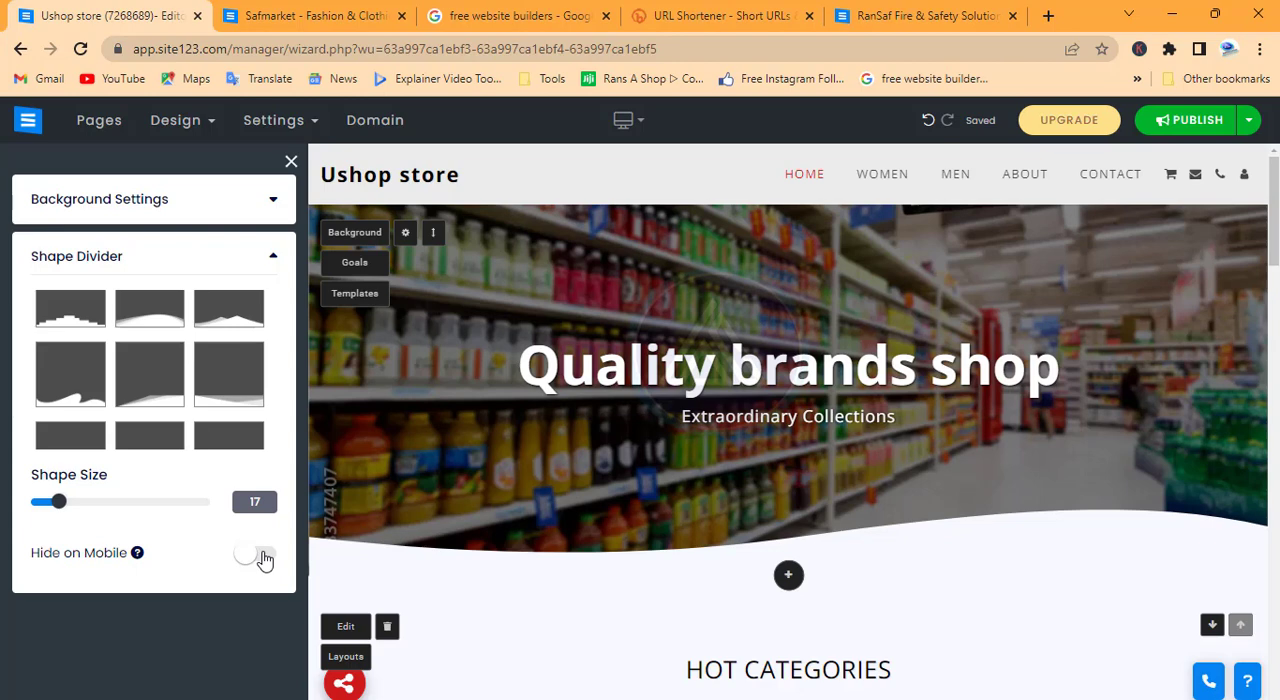
left_click(291, 161)
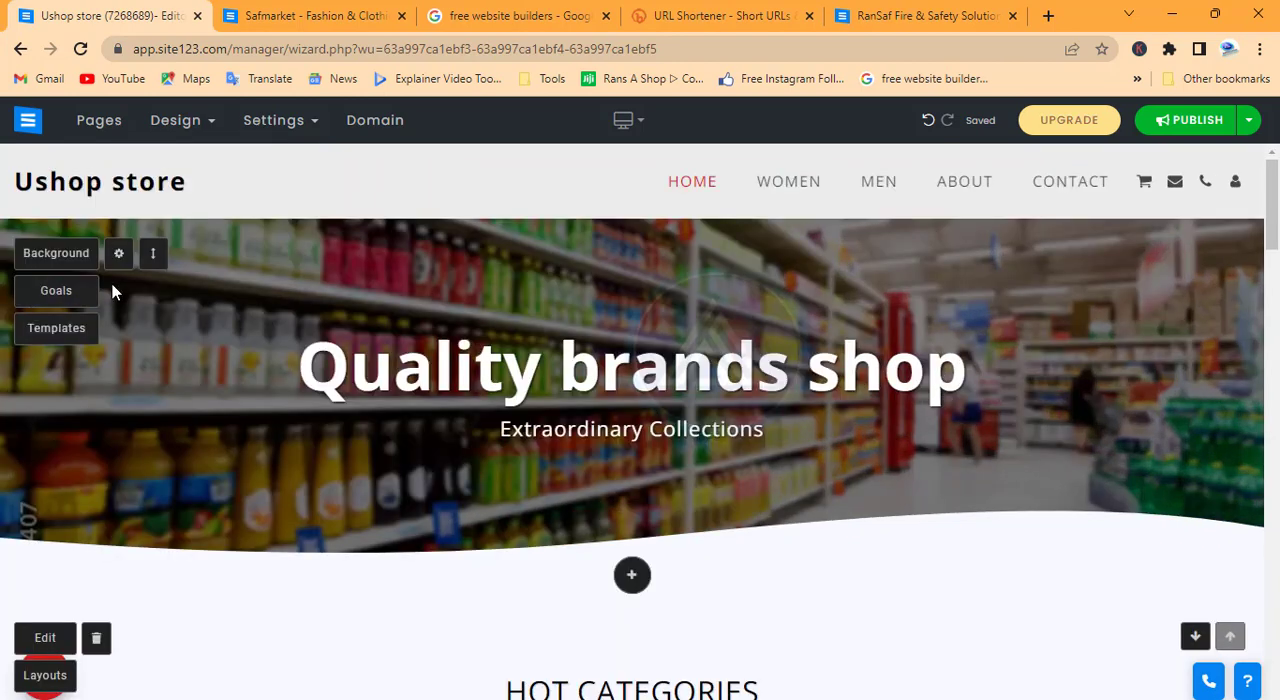
Browse the full list of home banner templates, from Recording Studio to UI/UX Designers, and close it without applying one
left_click(76, 331)
scroll(138, 553, "down", 4)
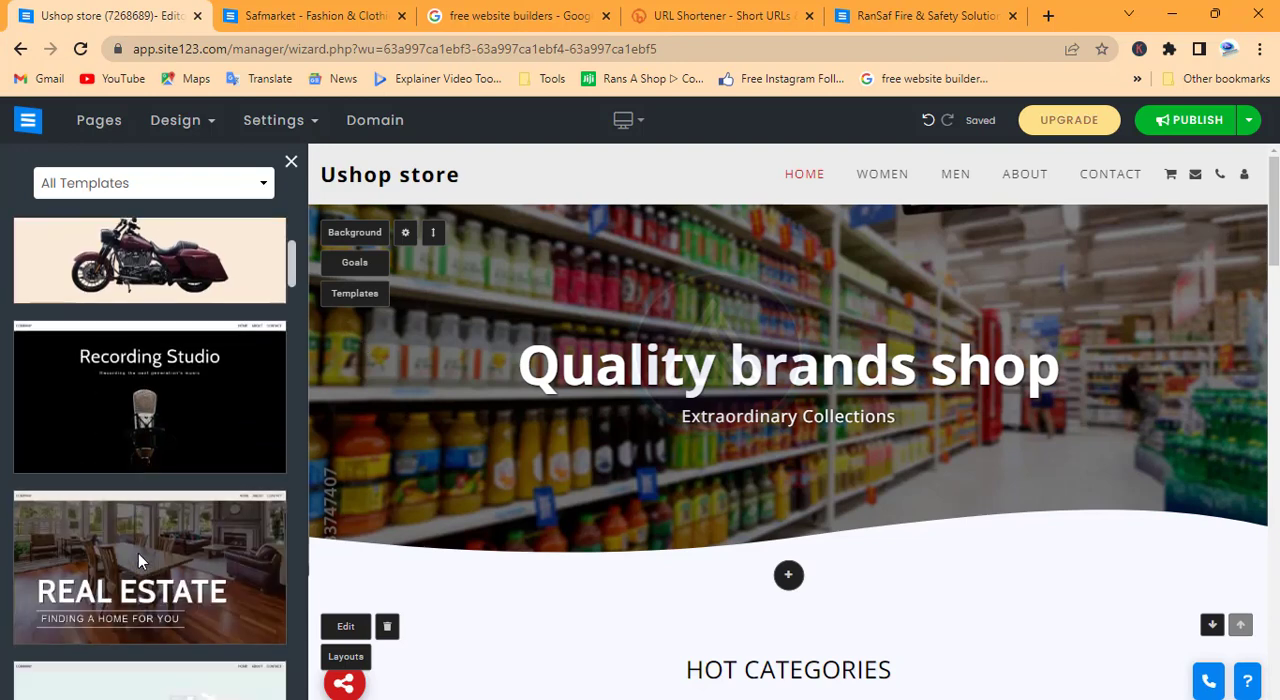
scroll(150, 520, "down", 6)
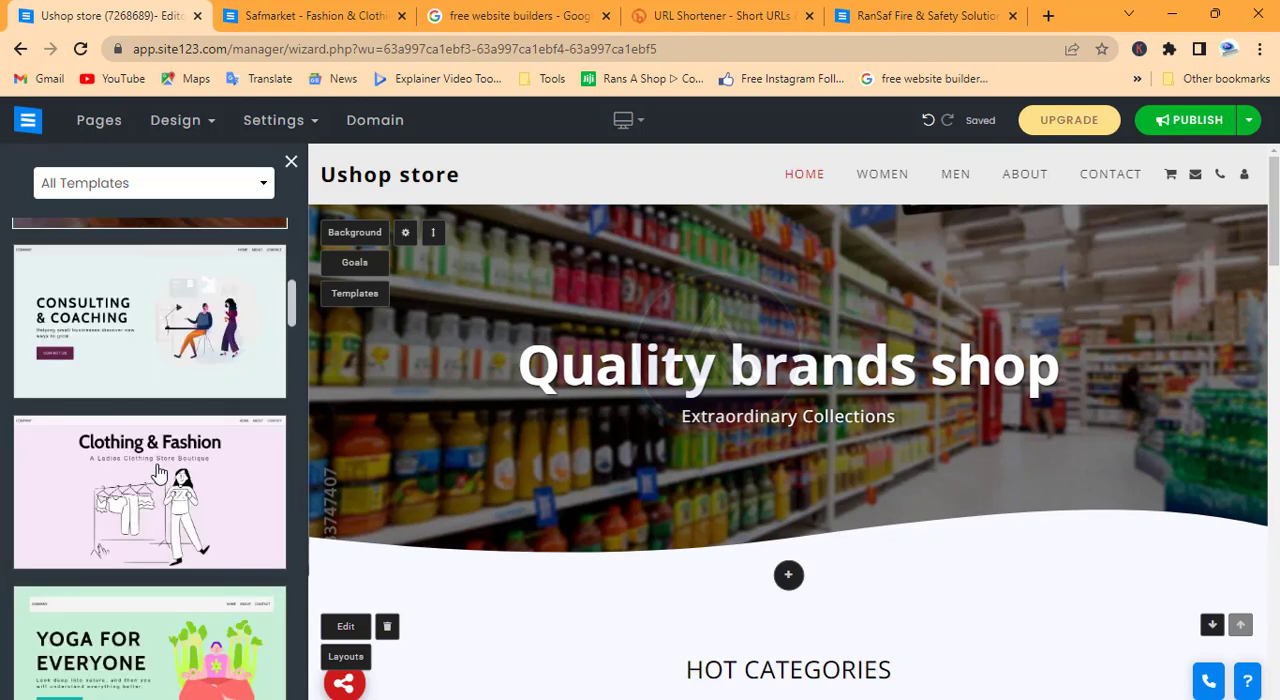
scroll(158, 473, "down", 5)
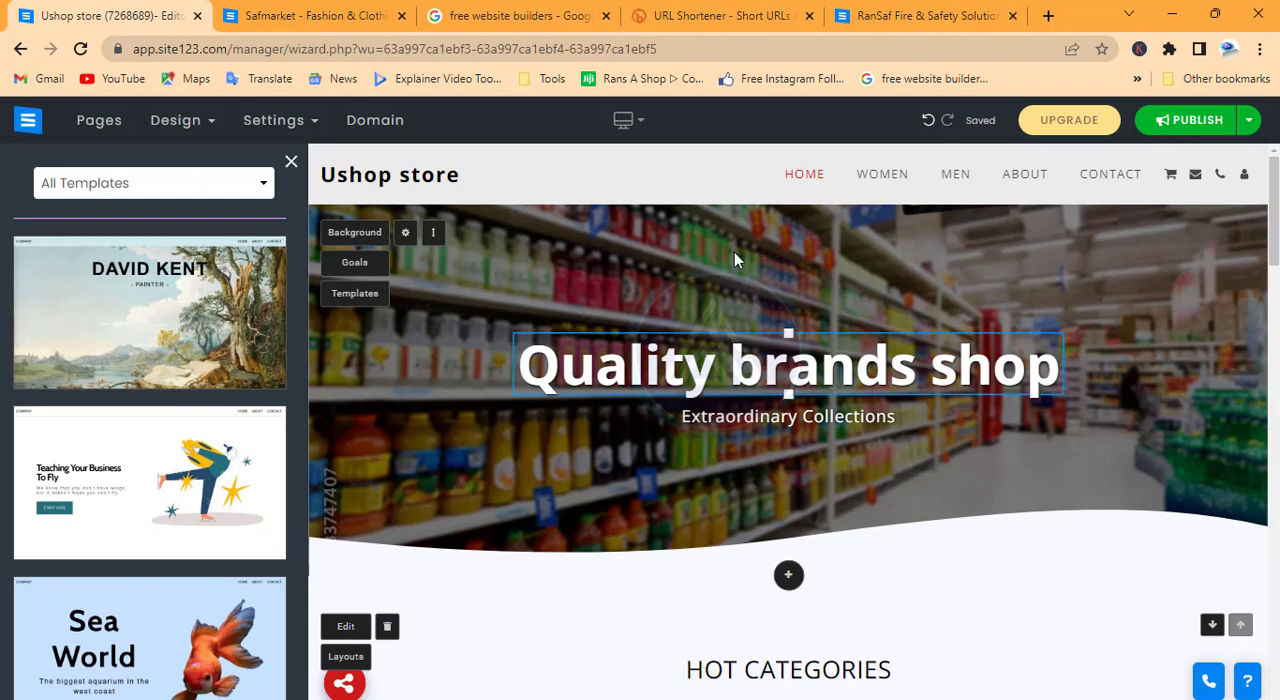
scroll(240, 443, "down", 10)
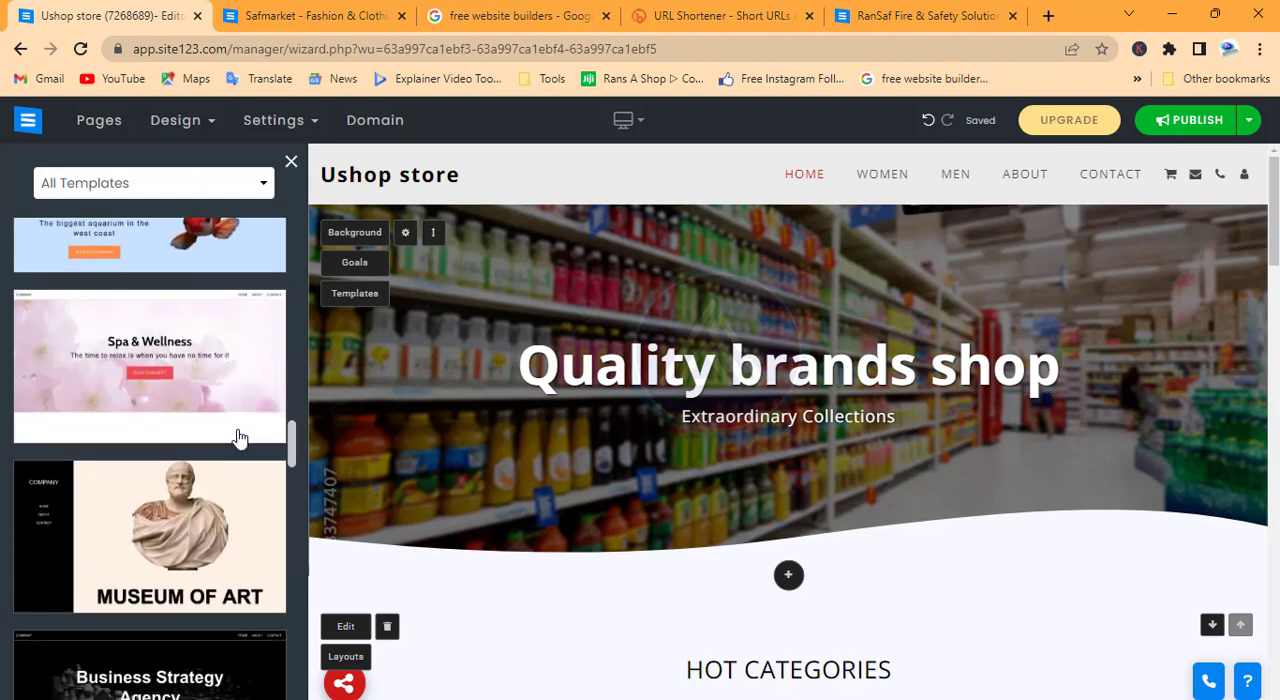
scroll(240, 438, "down", 8)
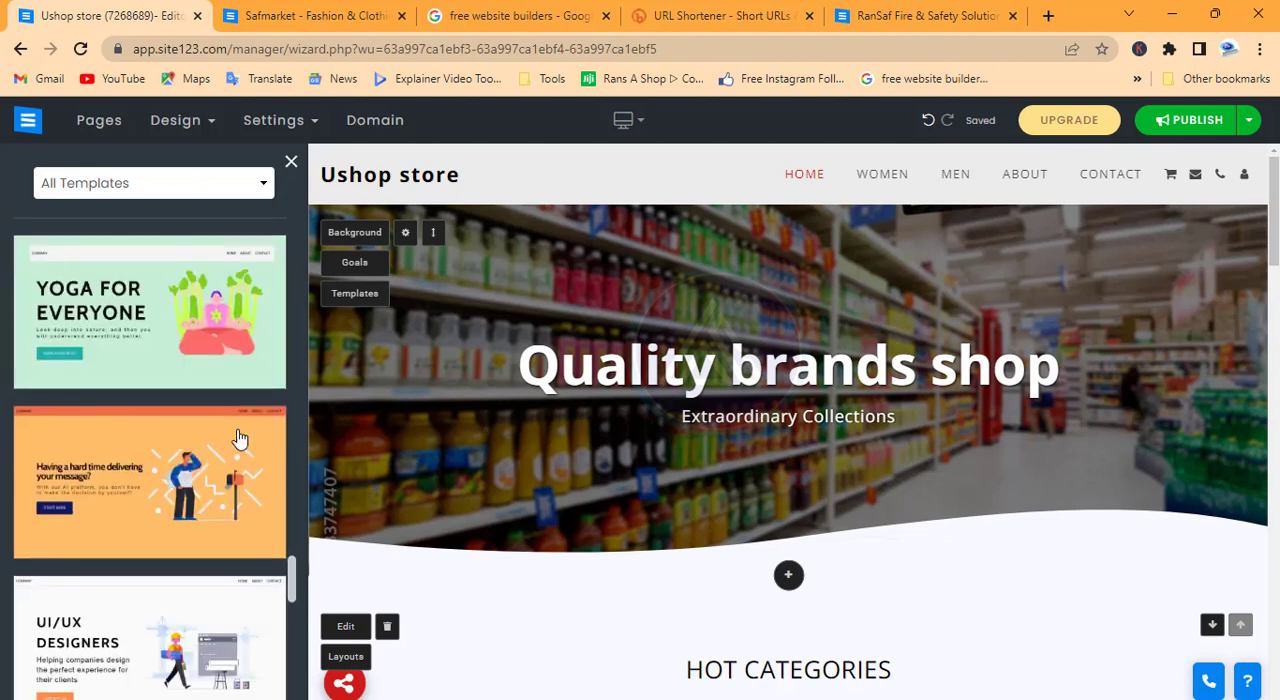
scroll(242, 397, "down", 8)
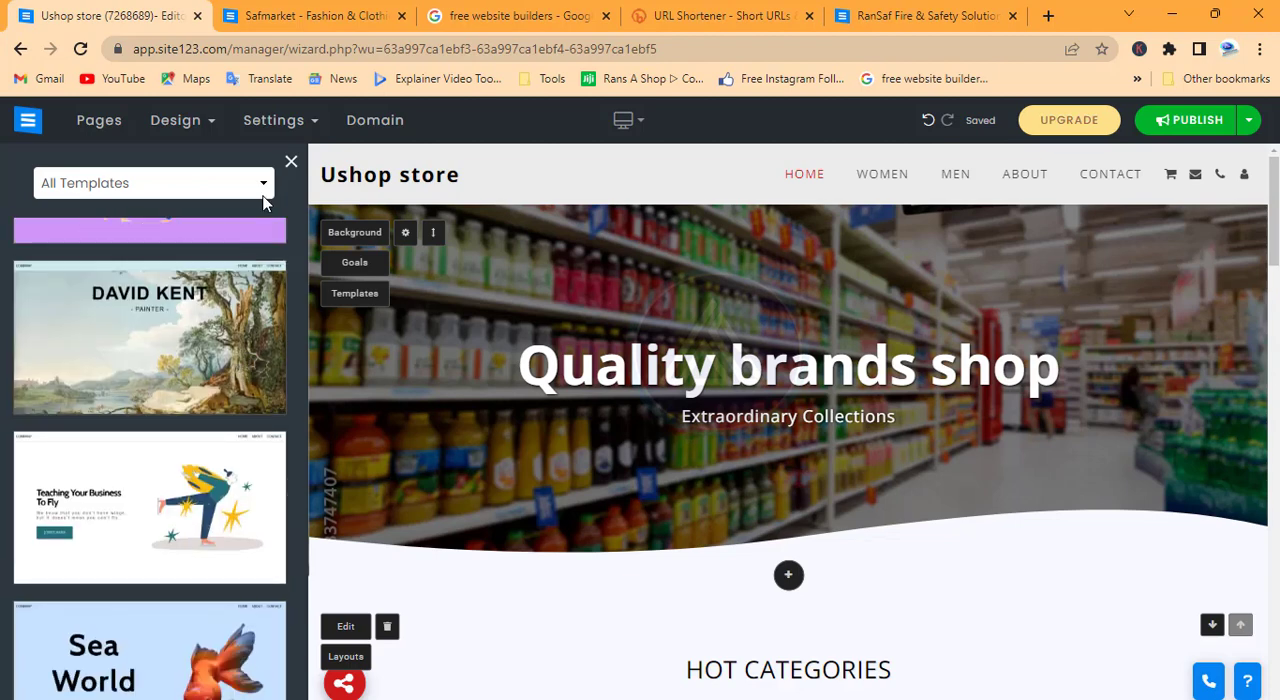
left_click(273, 120)
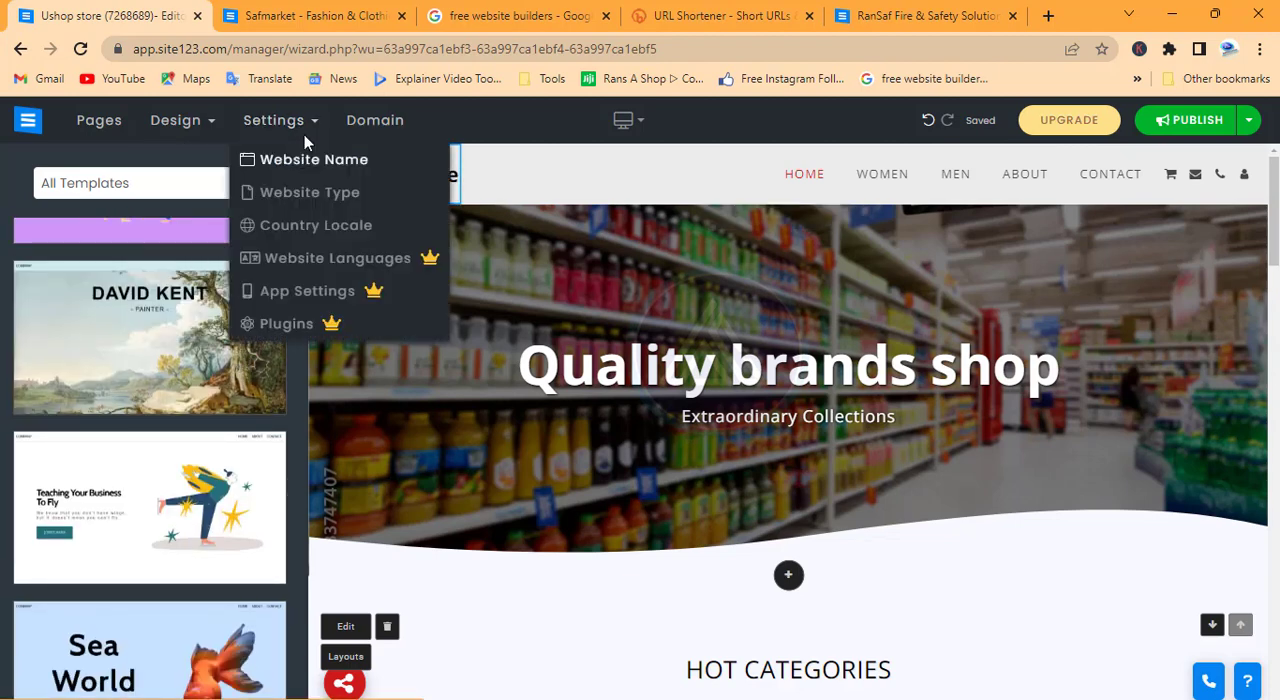
left_click(291, 161)
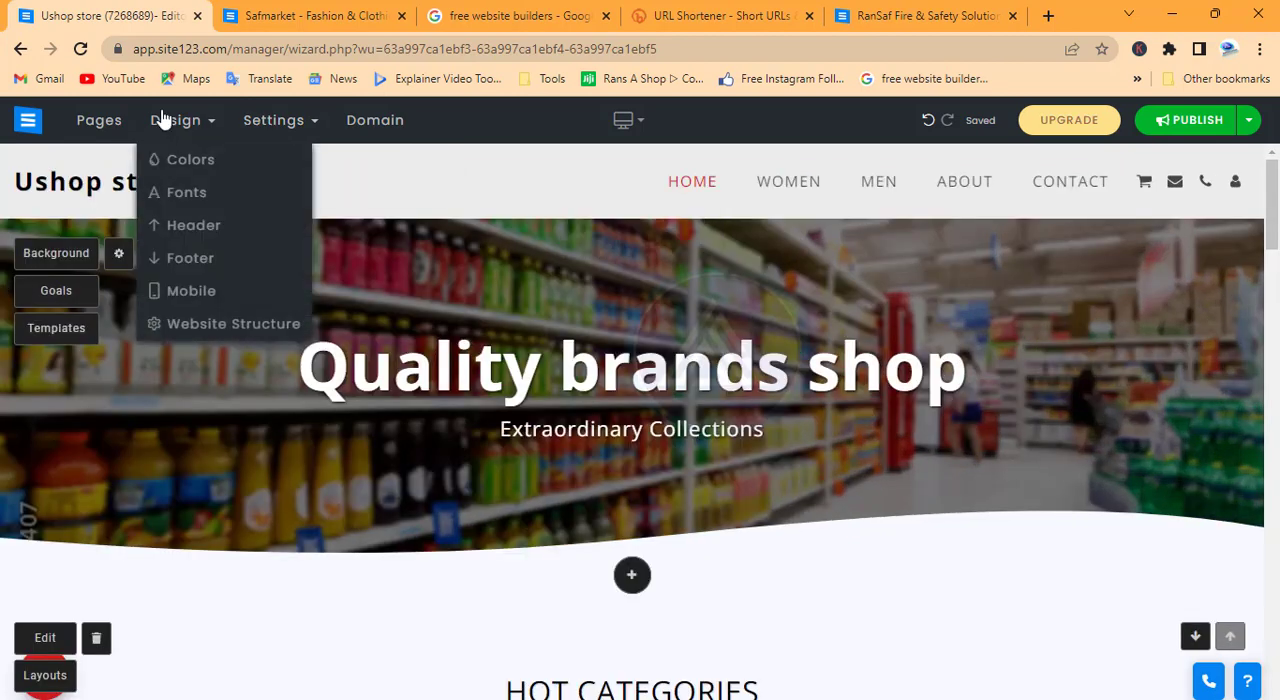
Look through the available website structure layouts in the design options and close them without choosing one
mouse_move(643, 177)
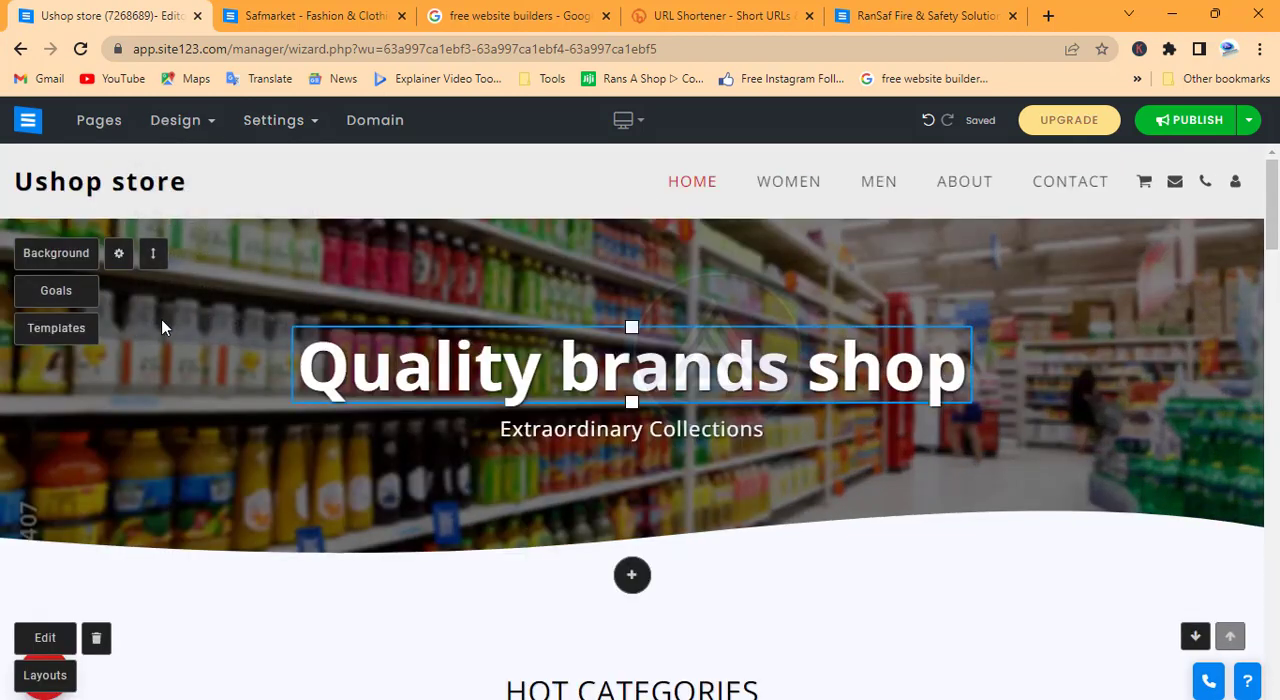
mouse_move(176, 120)
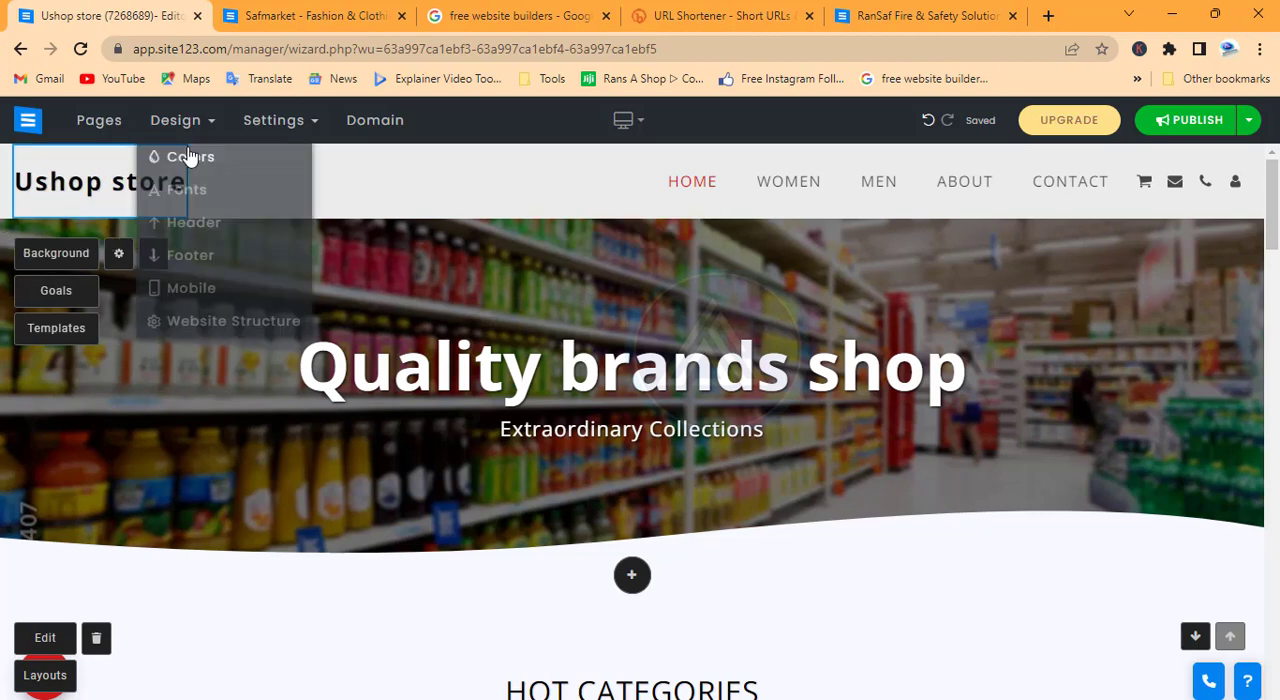
left_click(228, 324)
scroll(220, 440, "down", 3)
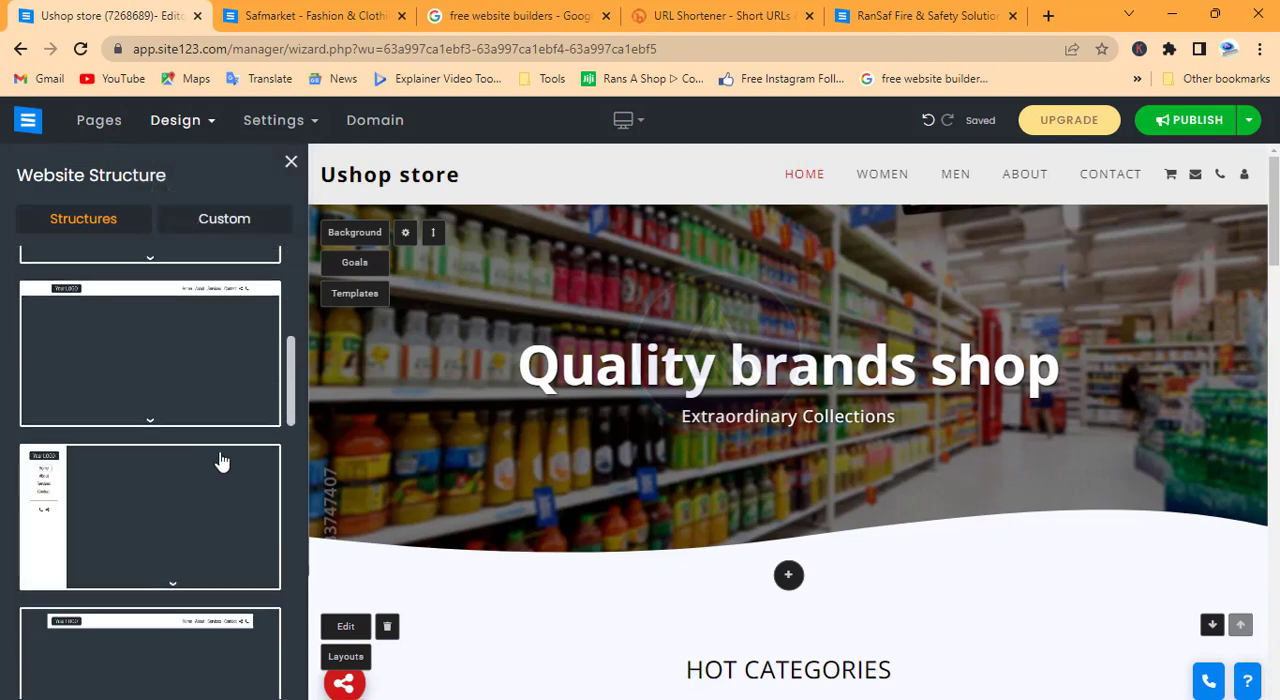
scroll(222, 470, "down", 5)
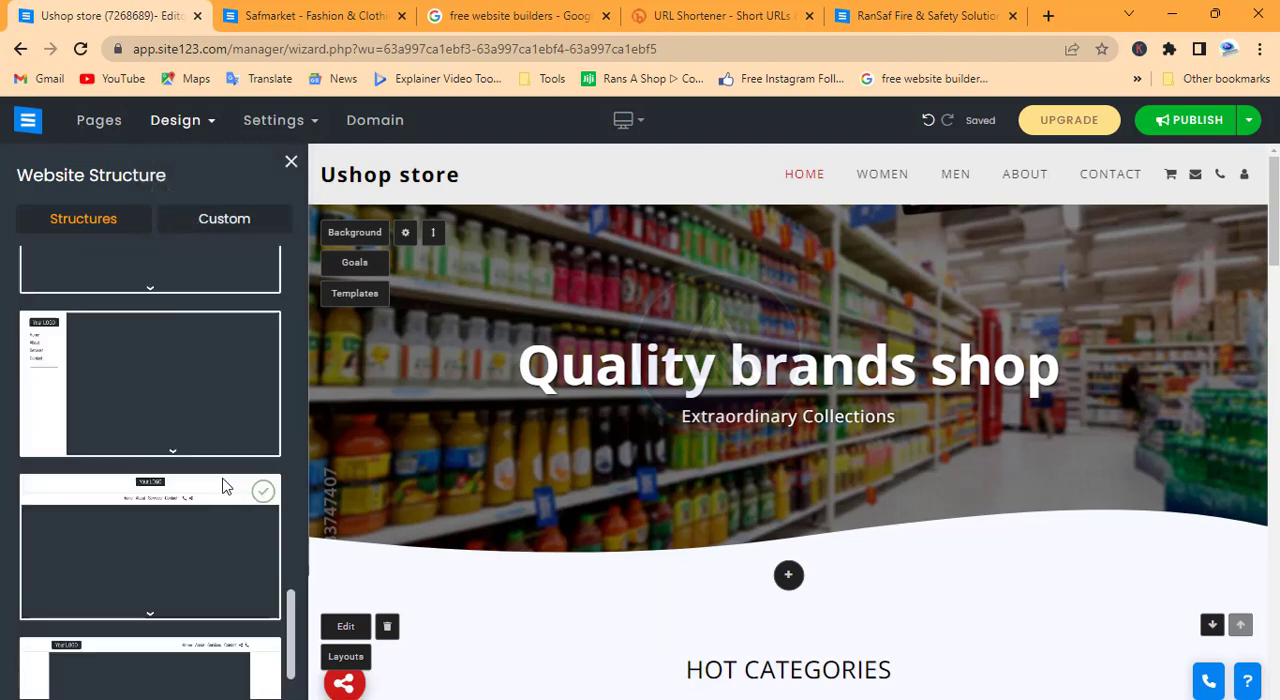
left_click(288, 165)
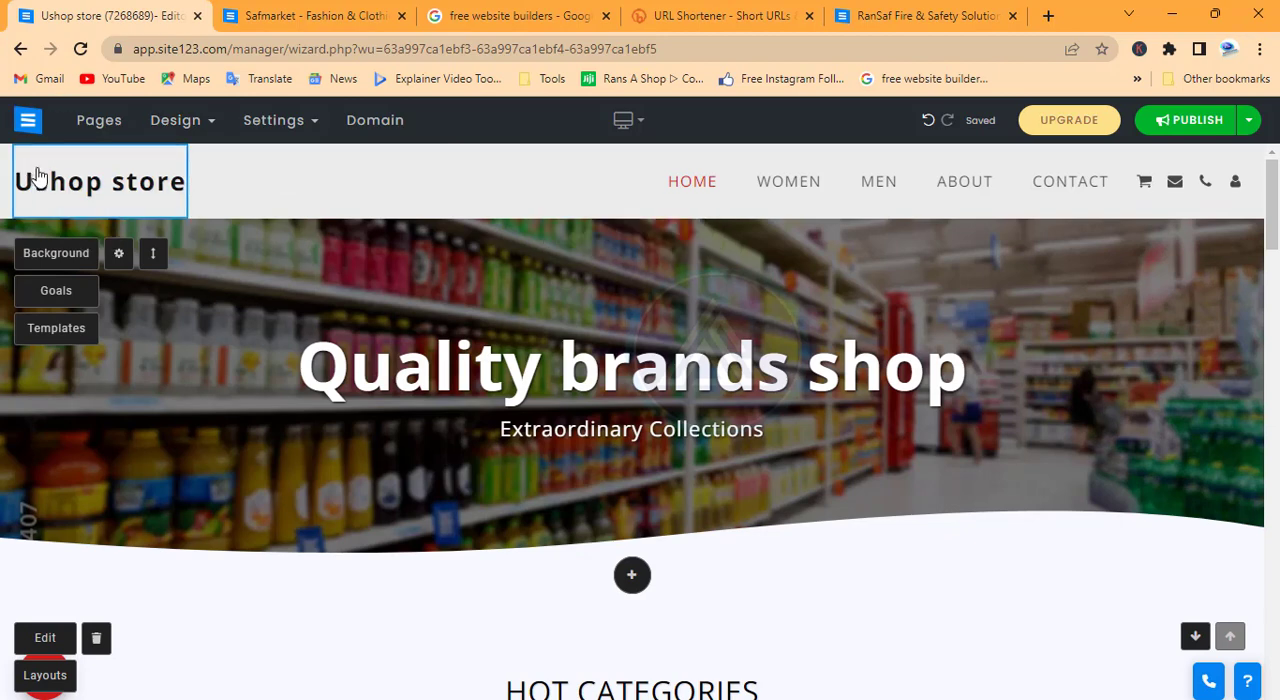
Review the home page's sections from the hot categories down to the contact form and footer, and return to the banner
left_click(605, 418)
scroll(605, 418, "down", 5)
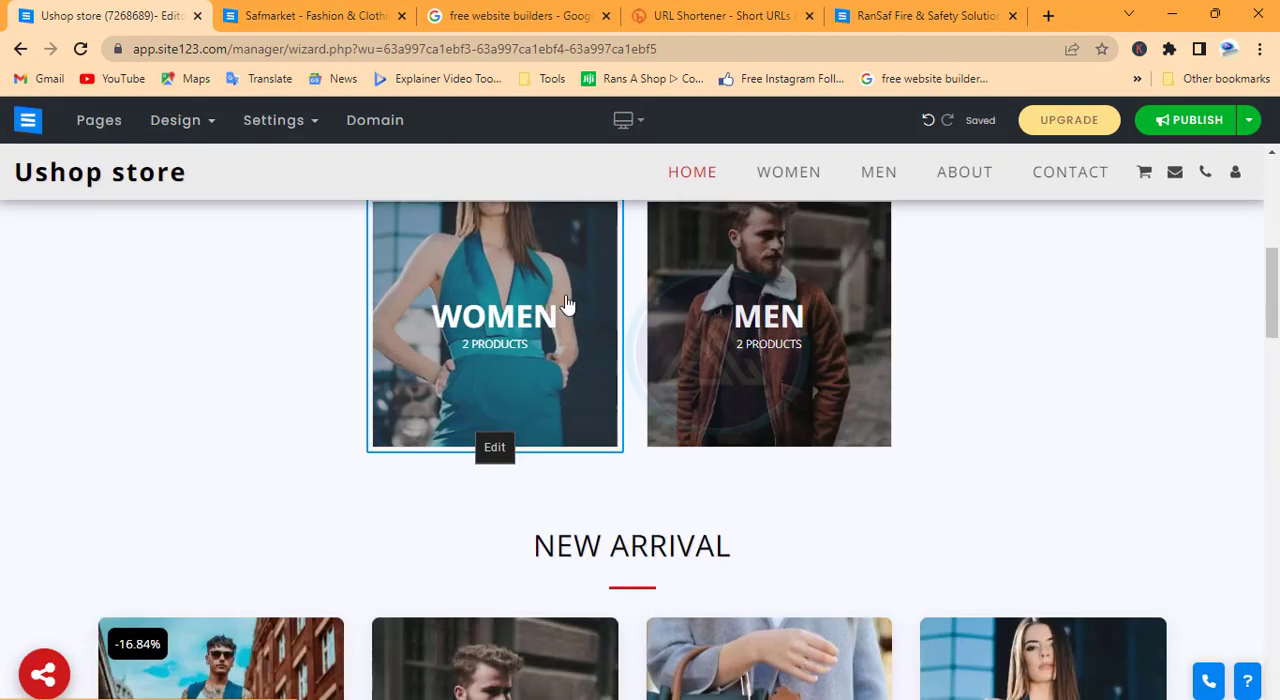
scroll(727, 370, "down", 5)
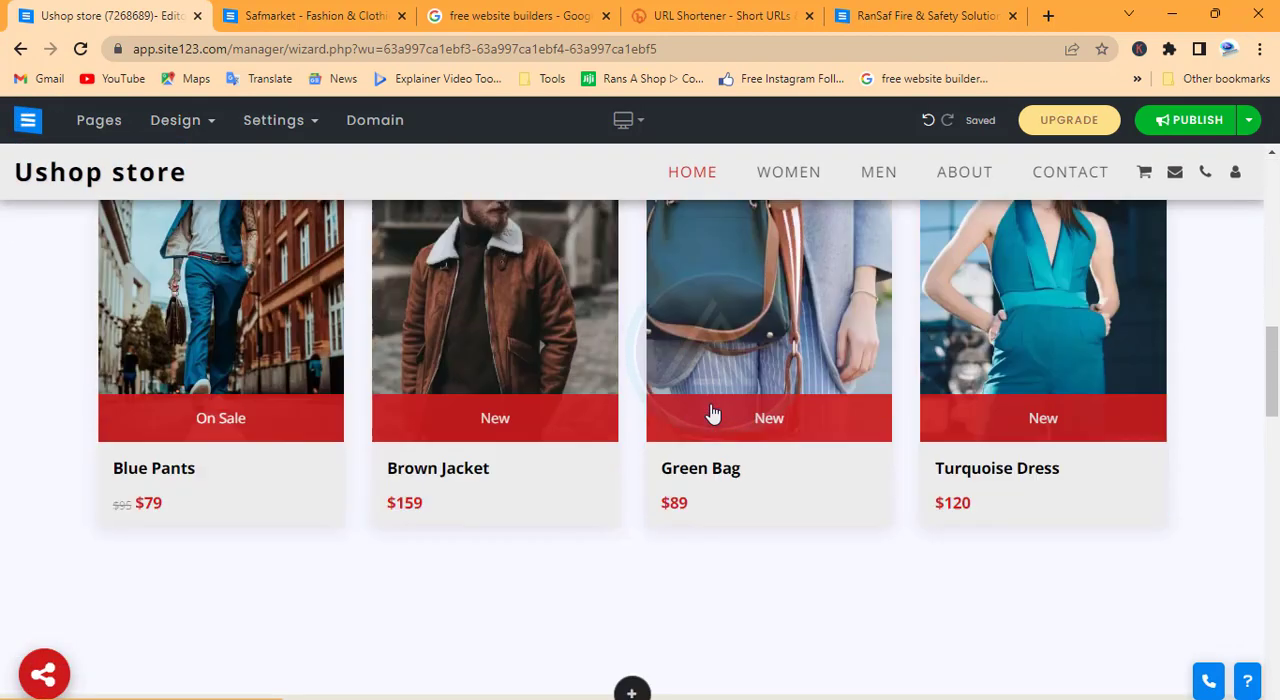
scroll(672, 450, "down", 7)
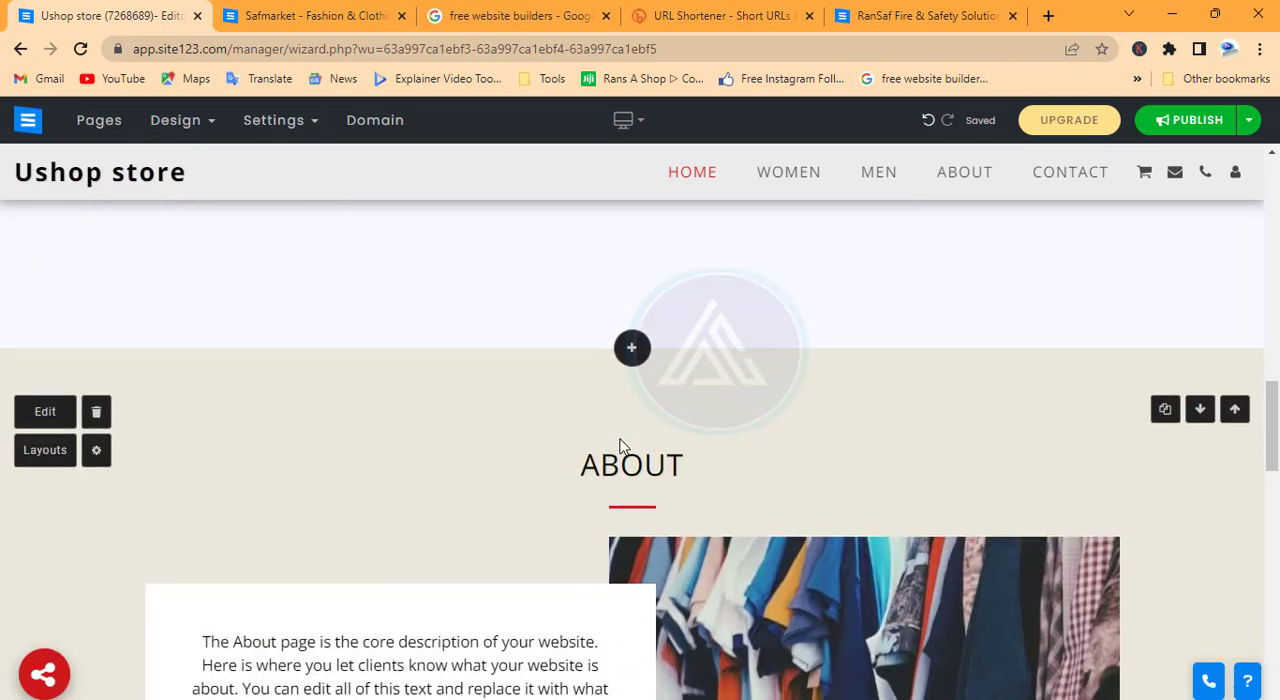
scroll(551, 360, "down", 10)
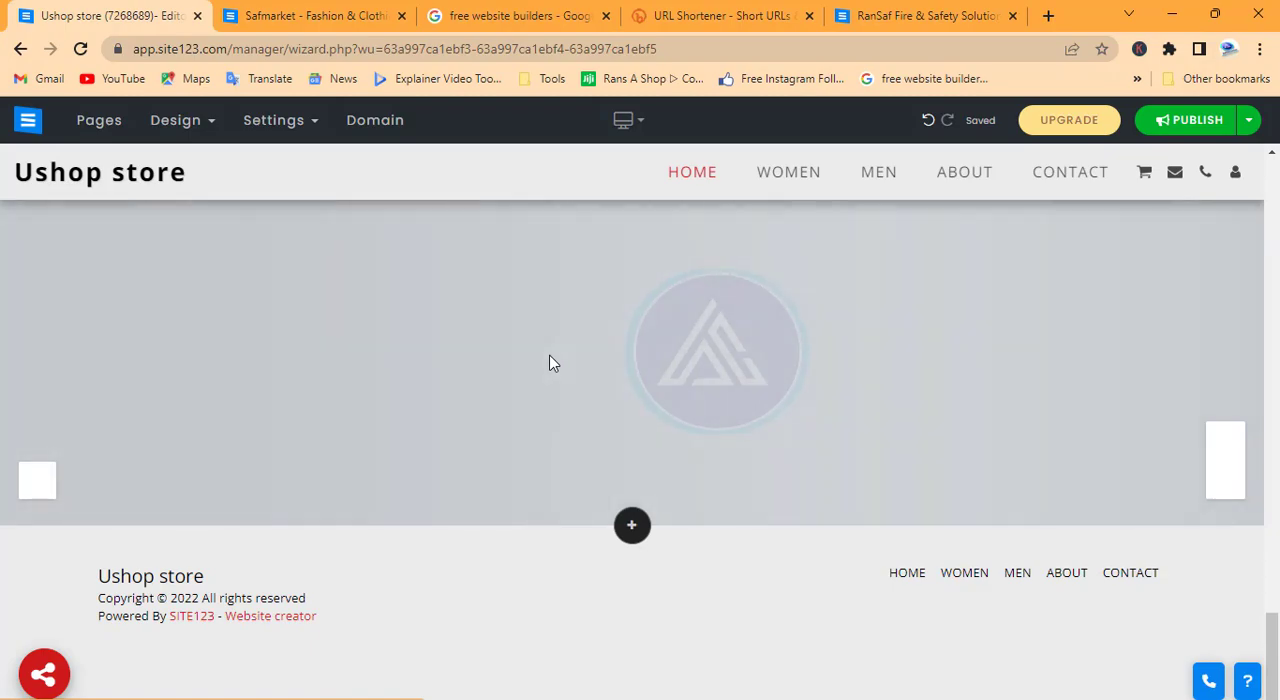
scroll(627, 418, "up", 20)
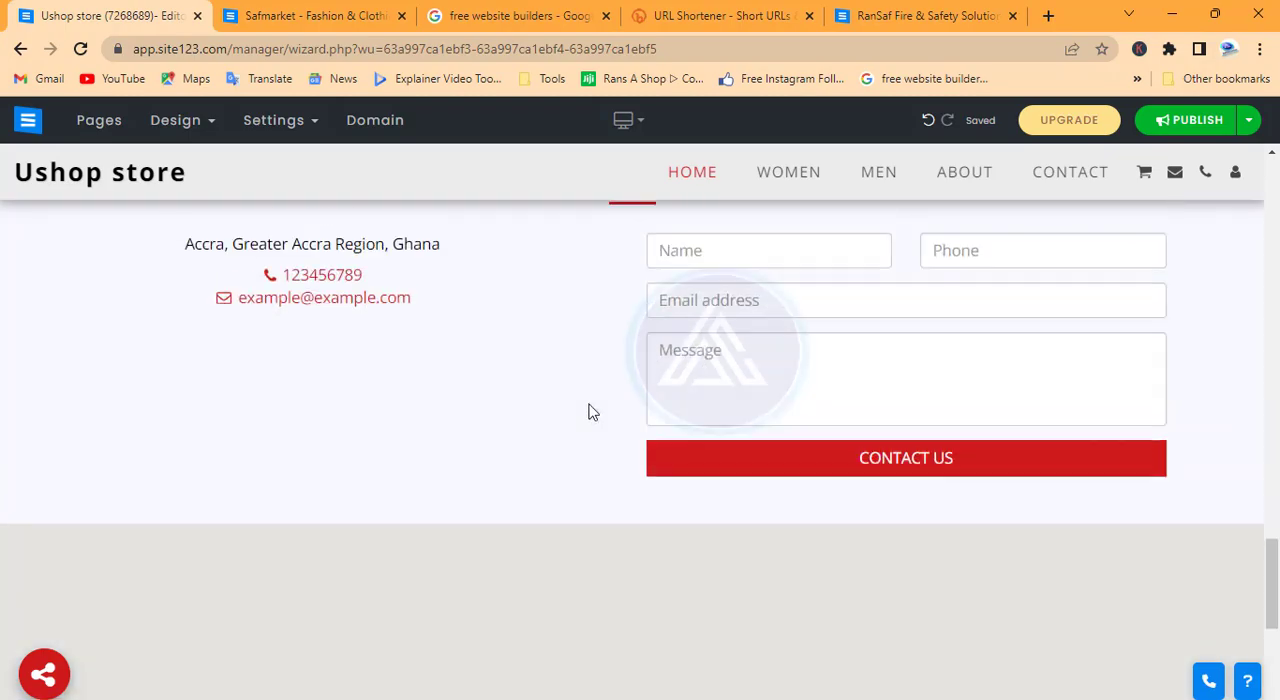
scroll(589, 410, "up", 2)
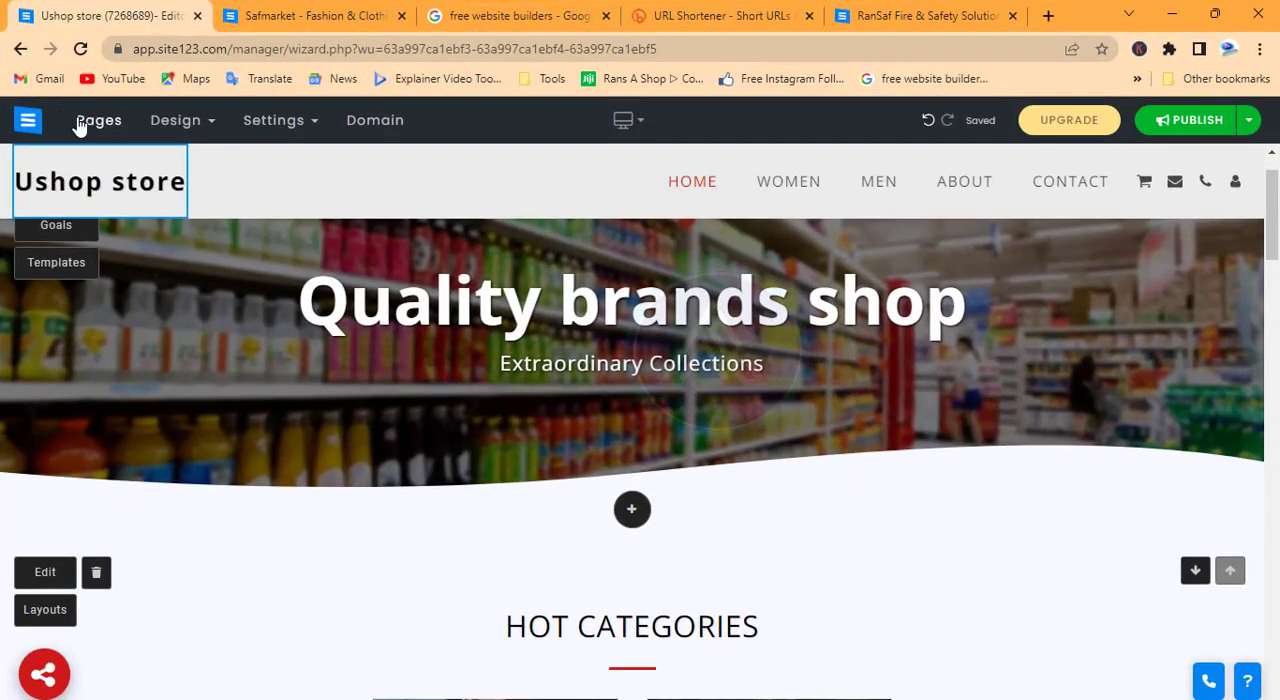
Open the E-commerce page's catalog for editing and add a new product category named Phones
left_click(90, 121)
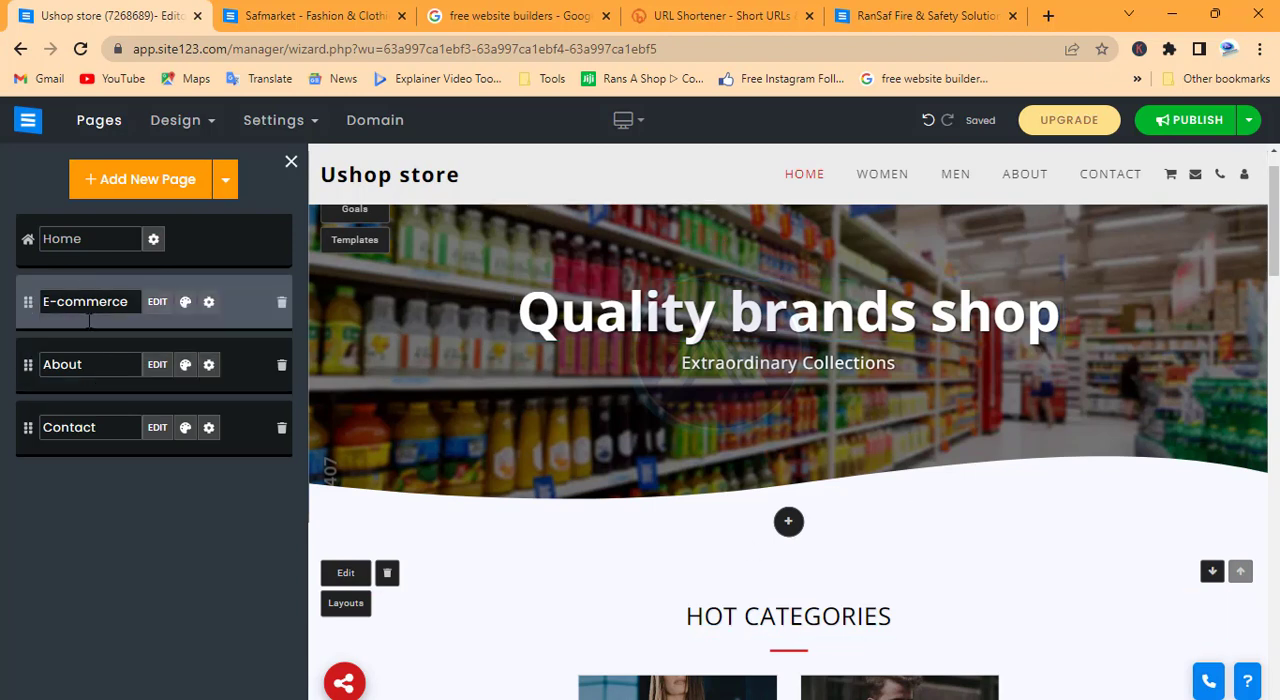
left_click(157, 303)
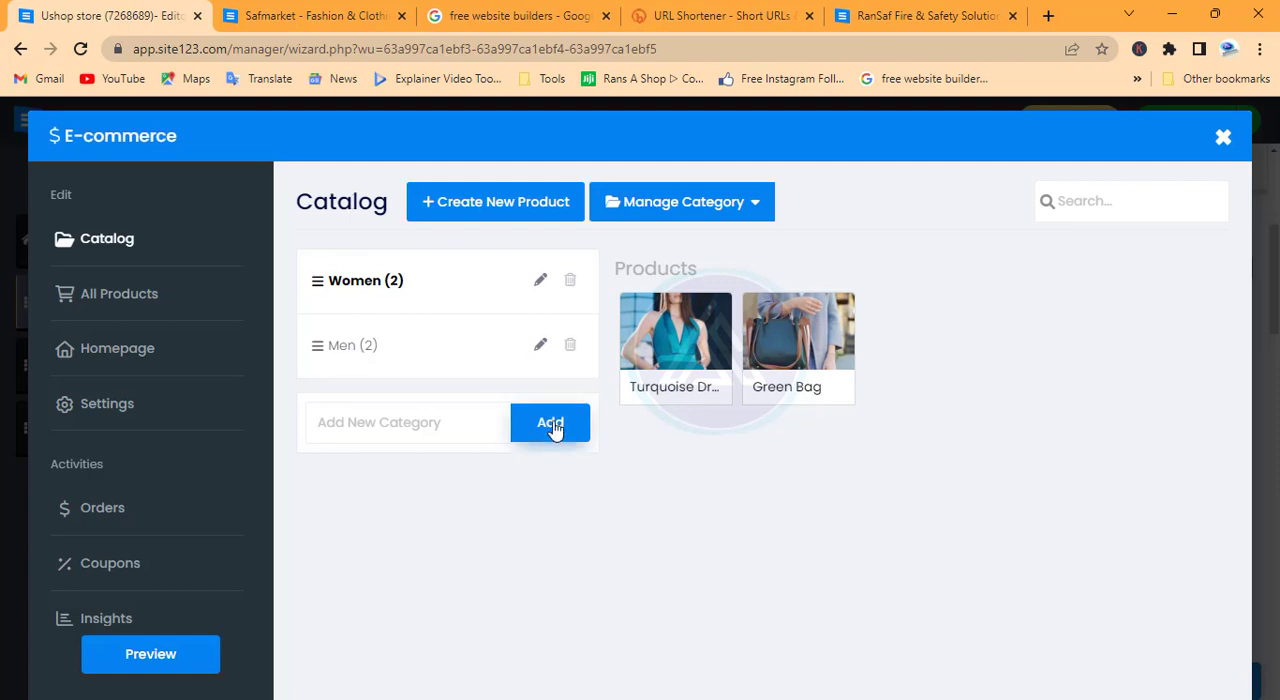
left_click(410, 413)
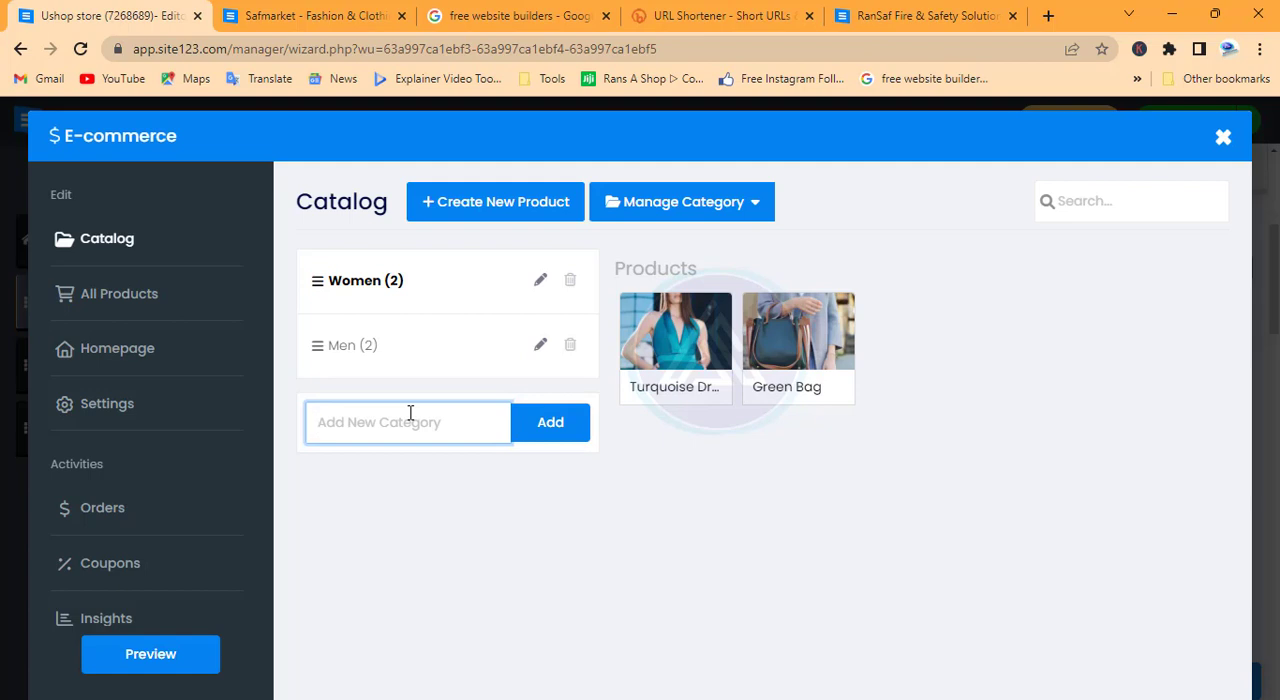
type("Phones")
left_click(533, 438)
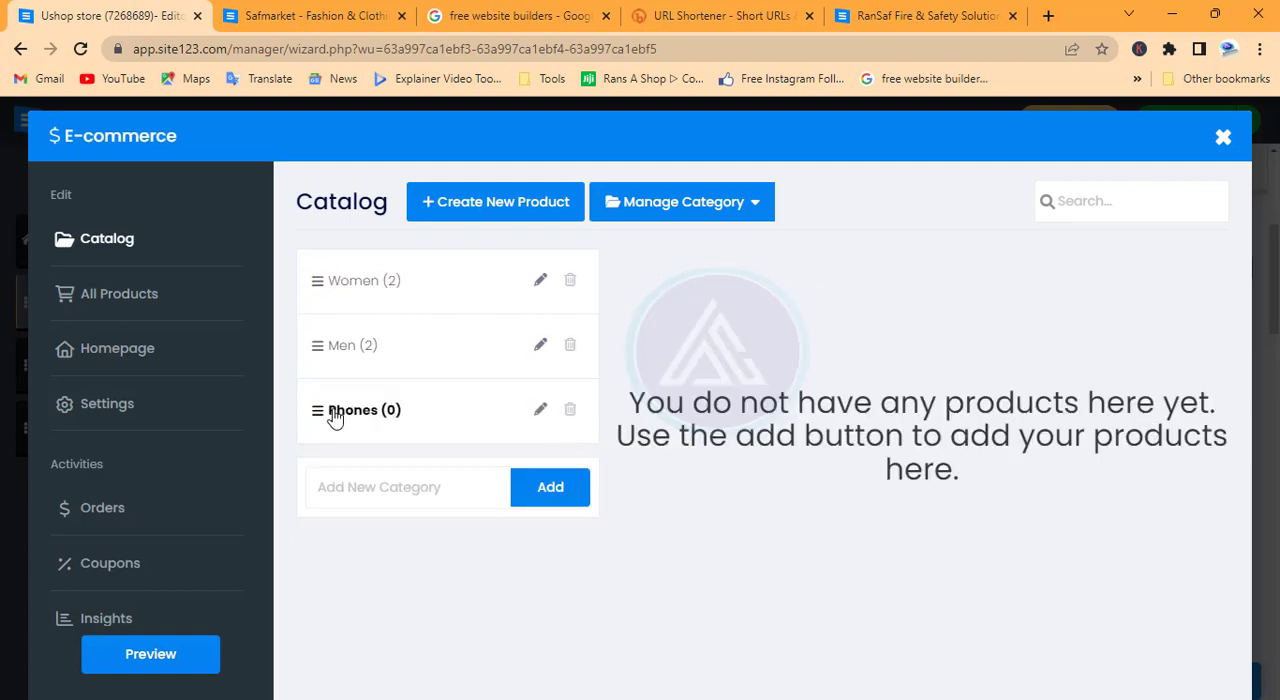
Start a new product in the Phones category and name it WQX
left_click(489, 208)
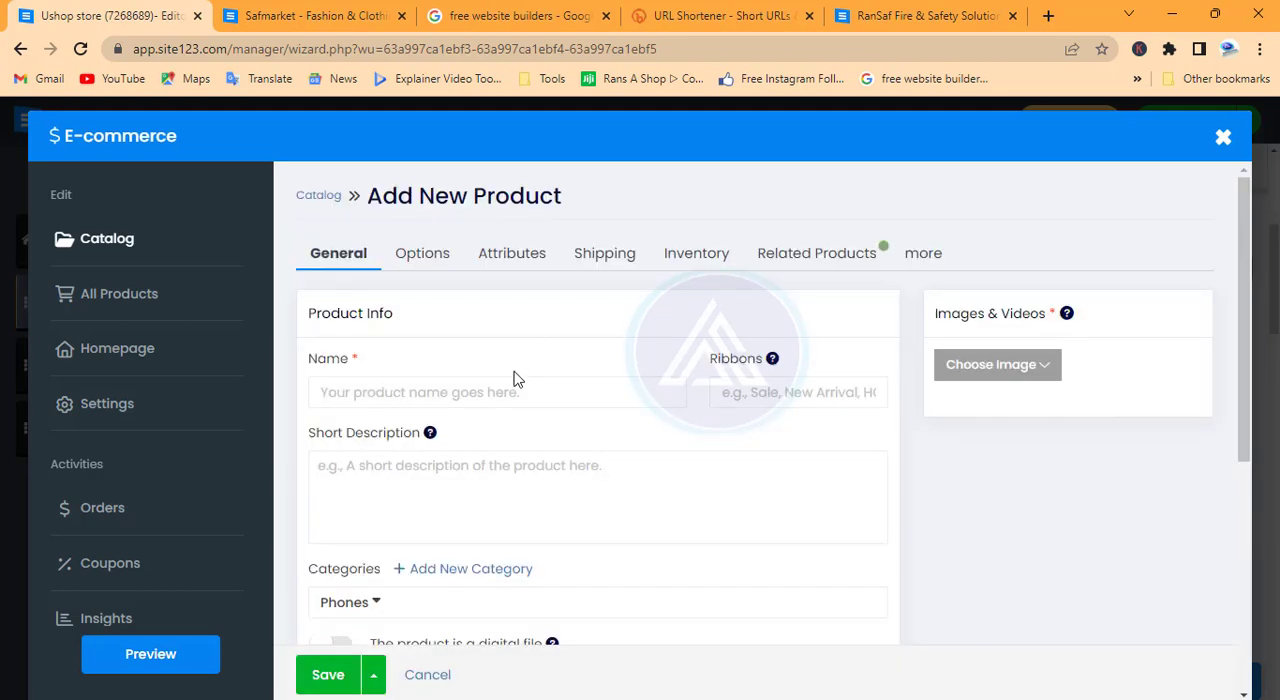
left_click(424, 395)
scroll(420, 390, "down", 2)
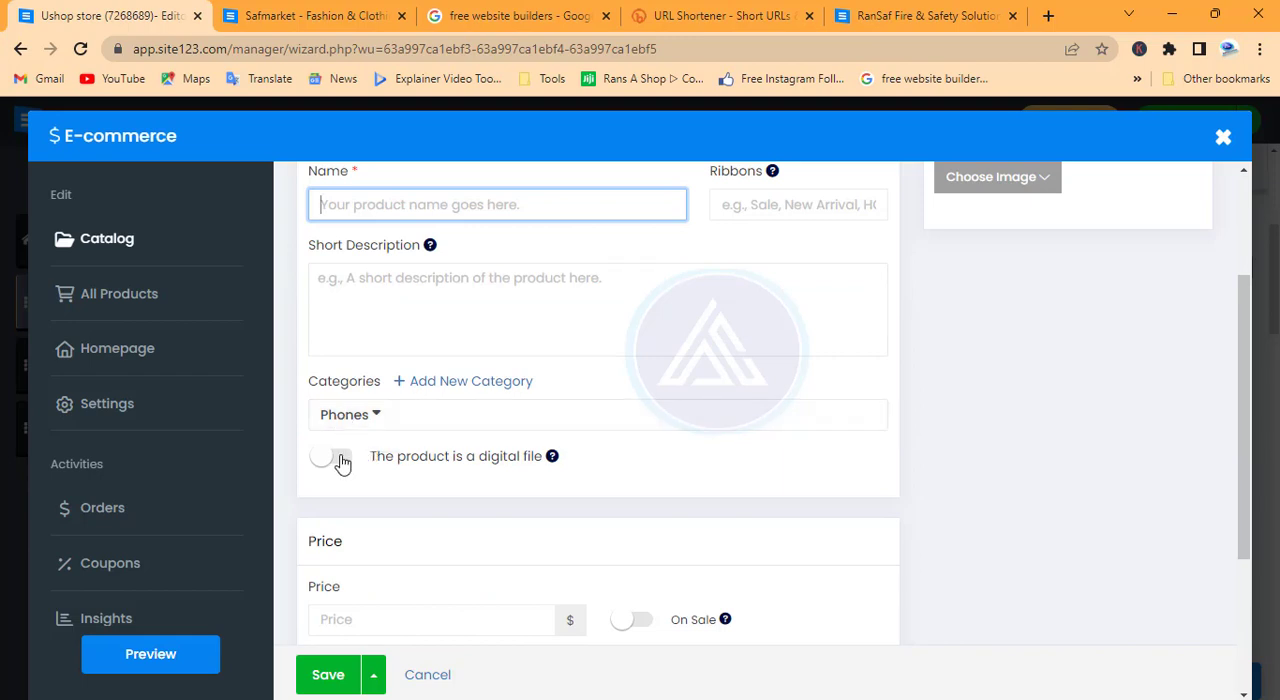
scroll(520, 311, "up", 2)
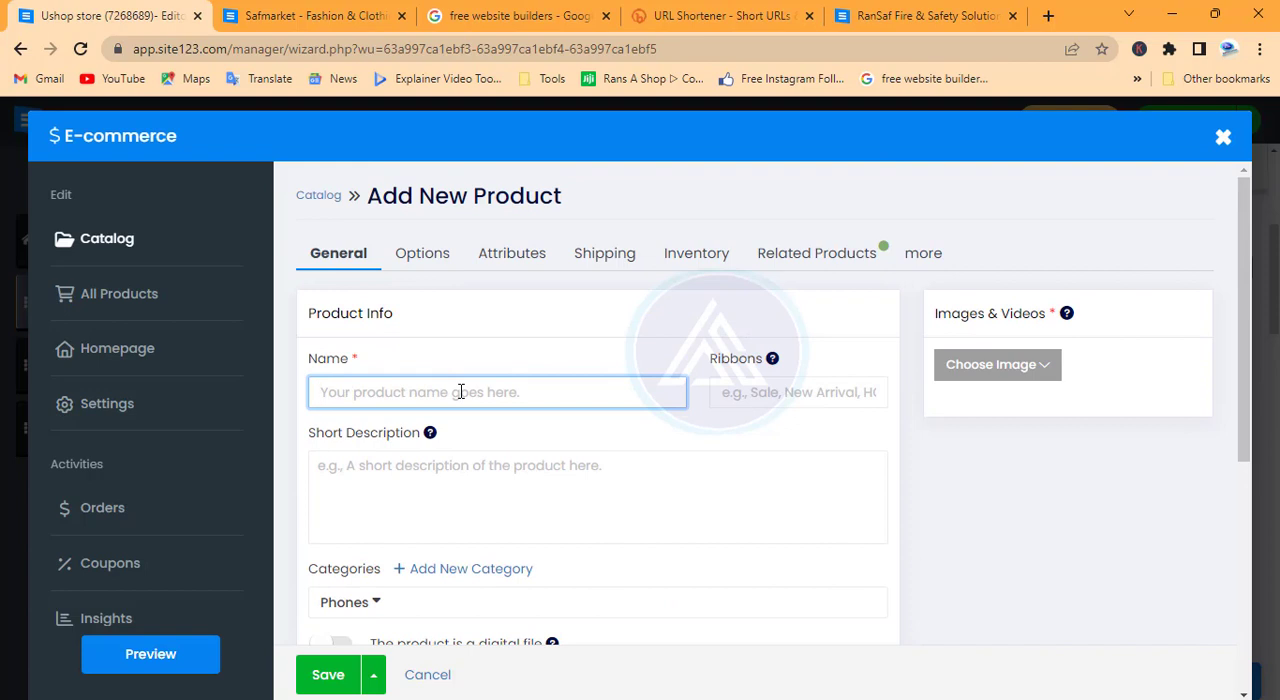
type("W")
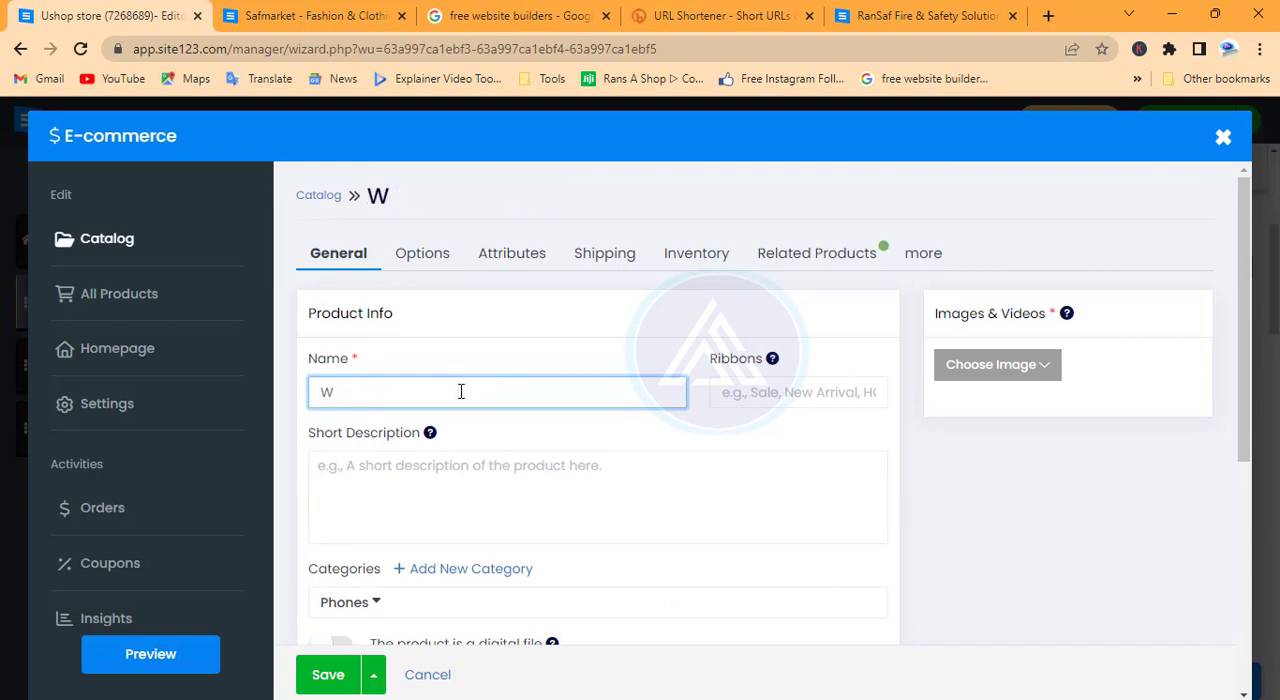
type("QX")
Leave the short description empty, set the product's price to $400 and mark it as on sale
scroll(370, 399, "down", 2)
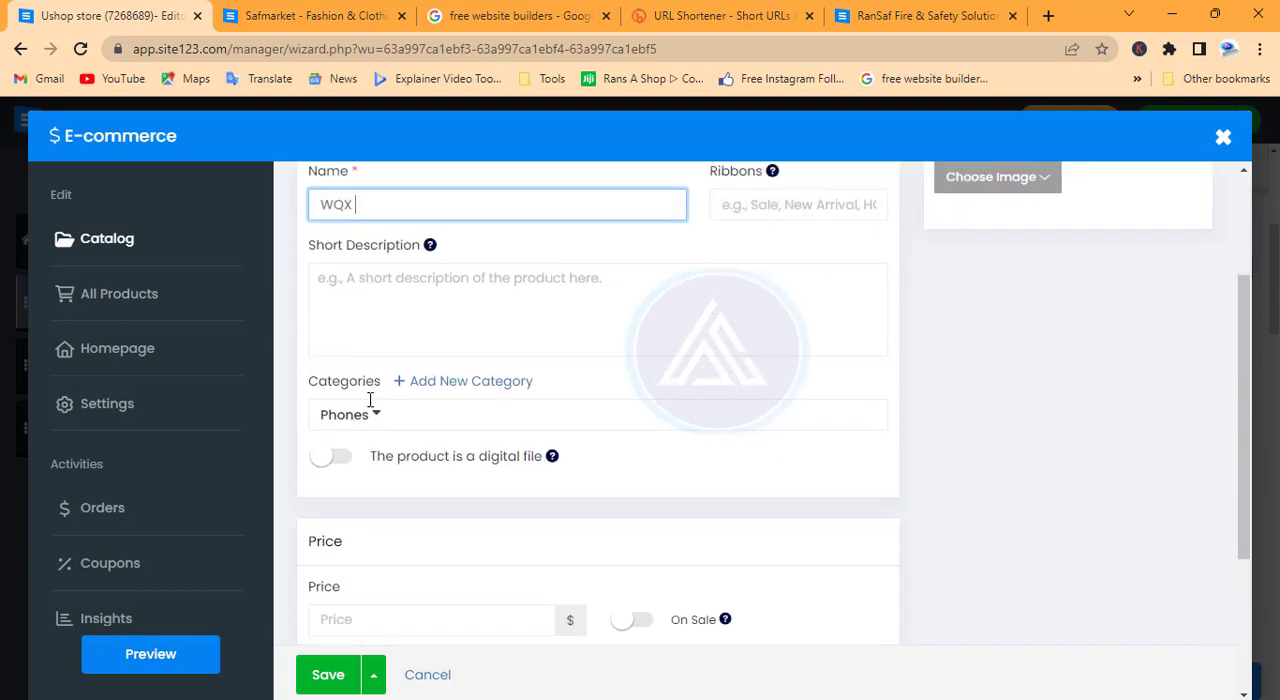
left_click(426, 306)
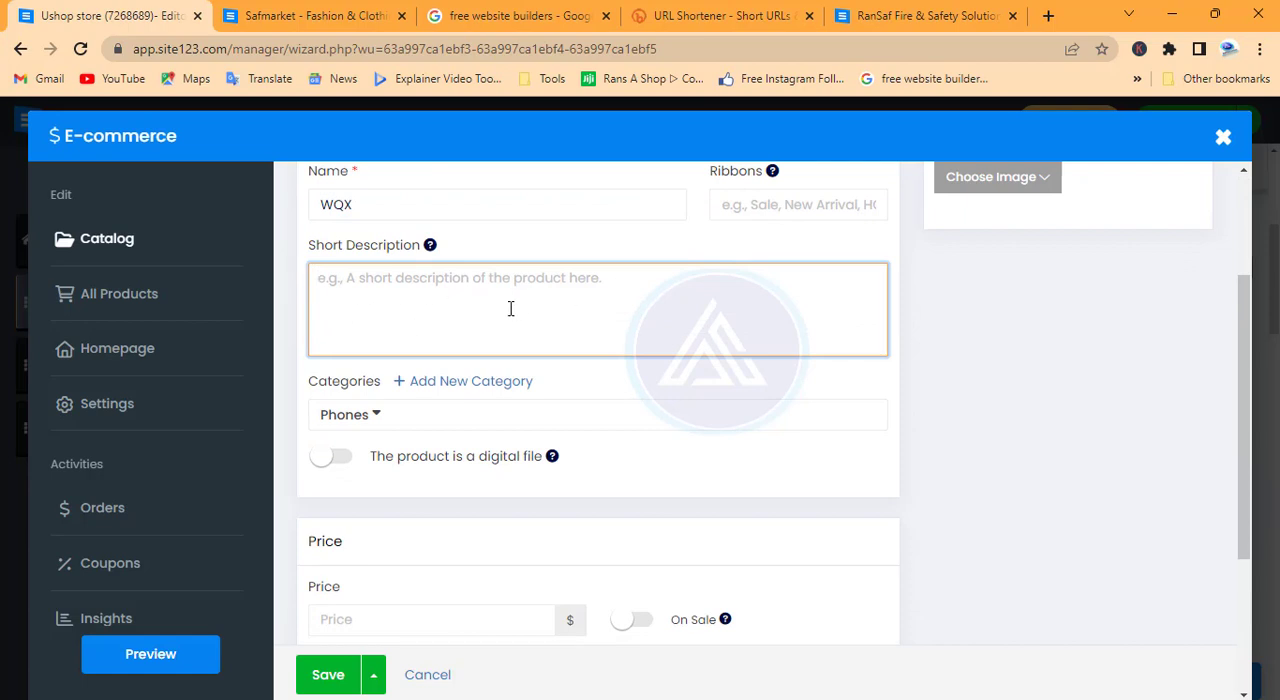
scroll(510, 309, "down", 3)
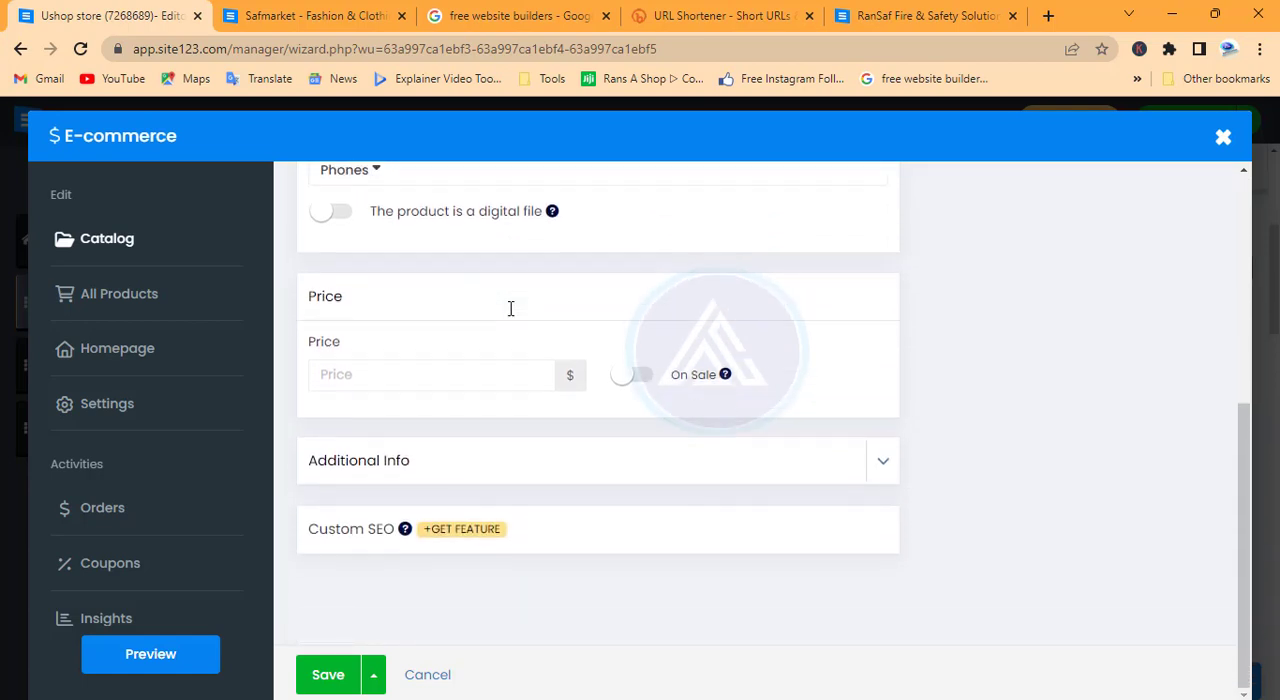
left_click(490, 365)
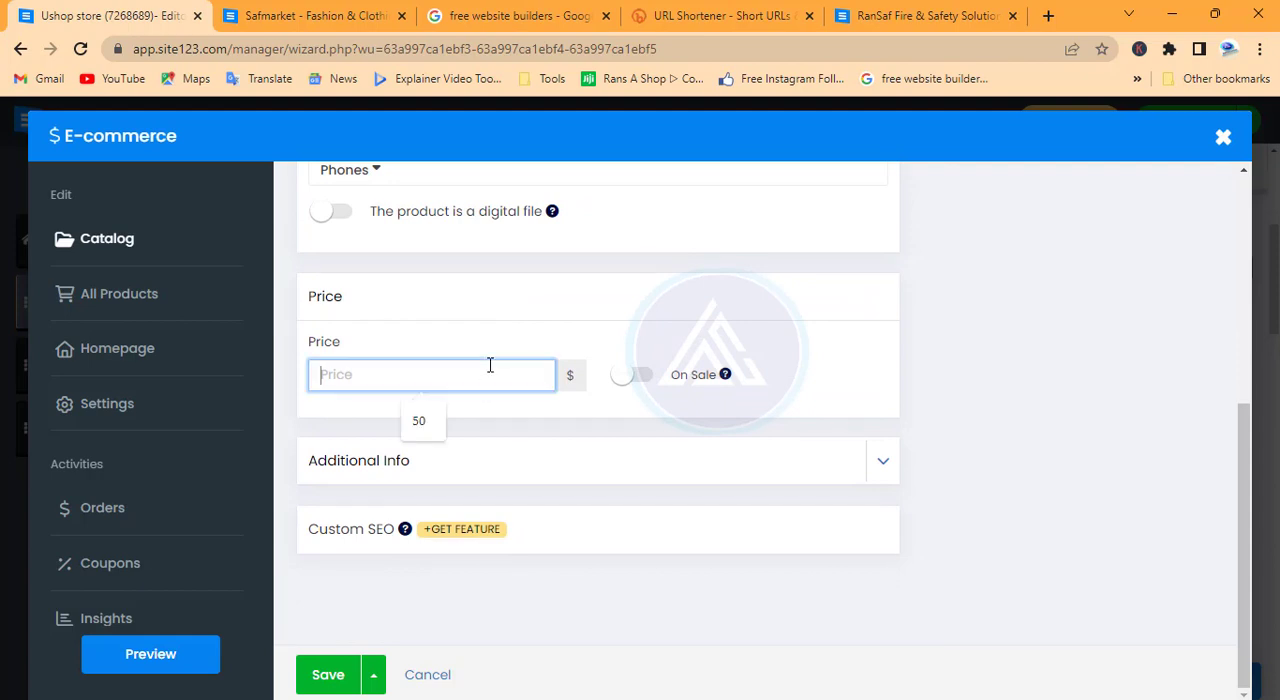
type("400")
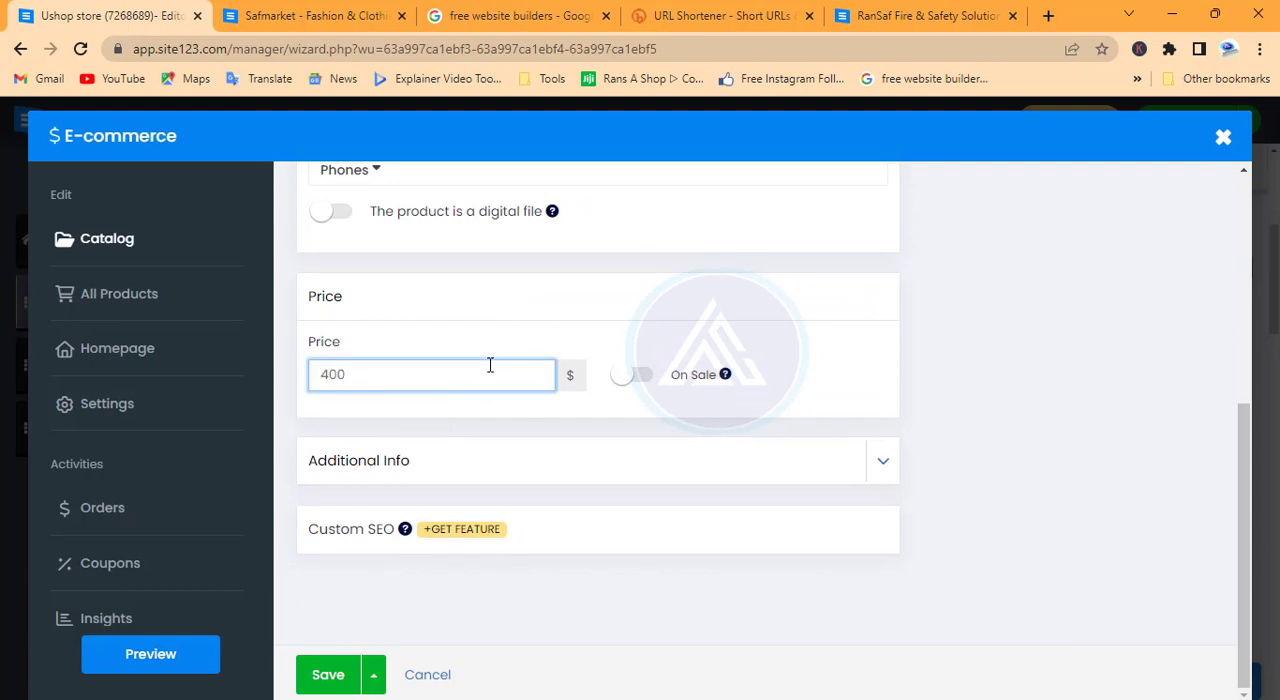
left_click(640, 374)
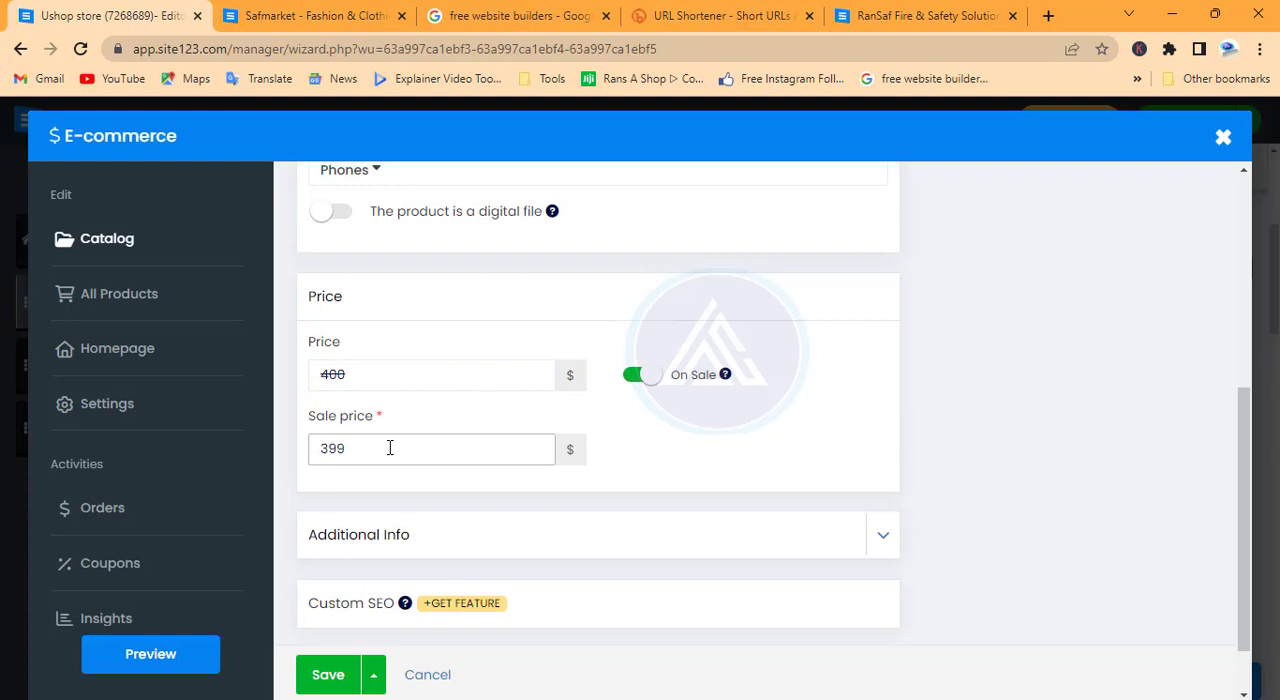
left_click(630, 383)
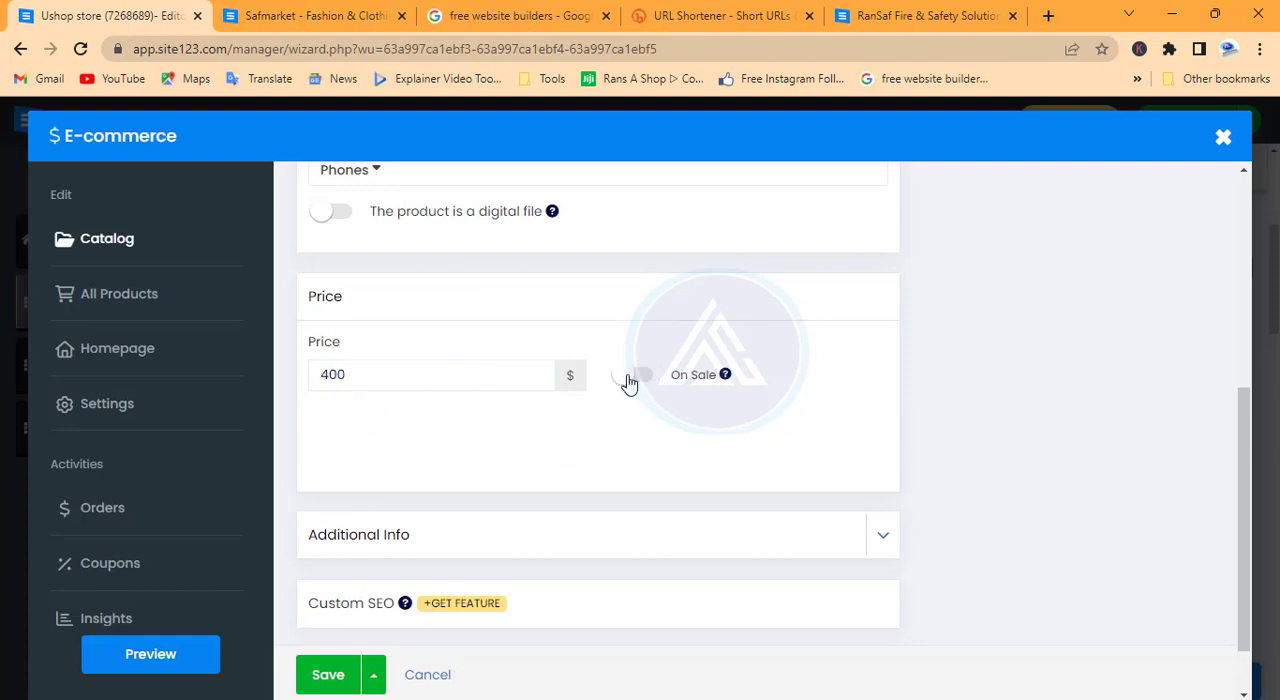
left_click(645, 382)
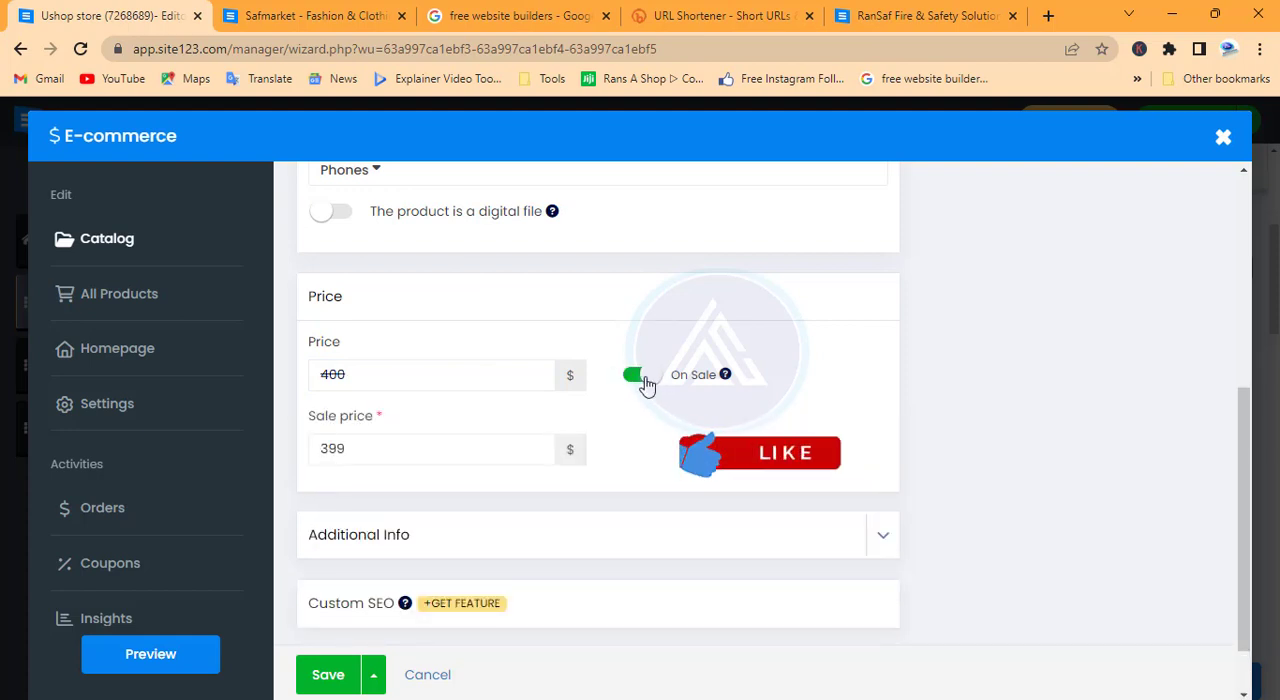
Set the product's regular price to $450 and check the additional info, leaving SKU, brand and extra description empty
left_click(371, 373)
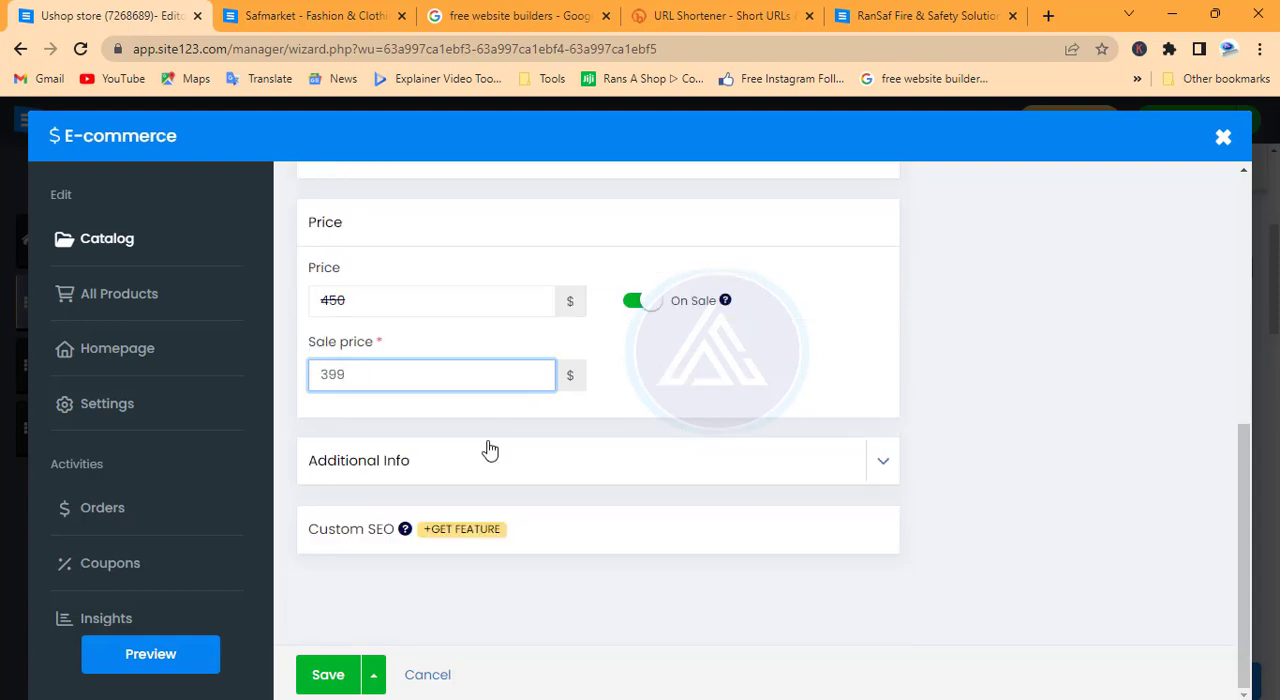
left_click(463, 465)
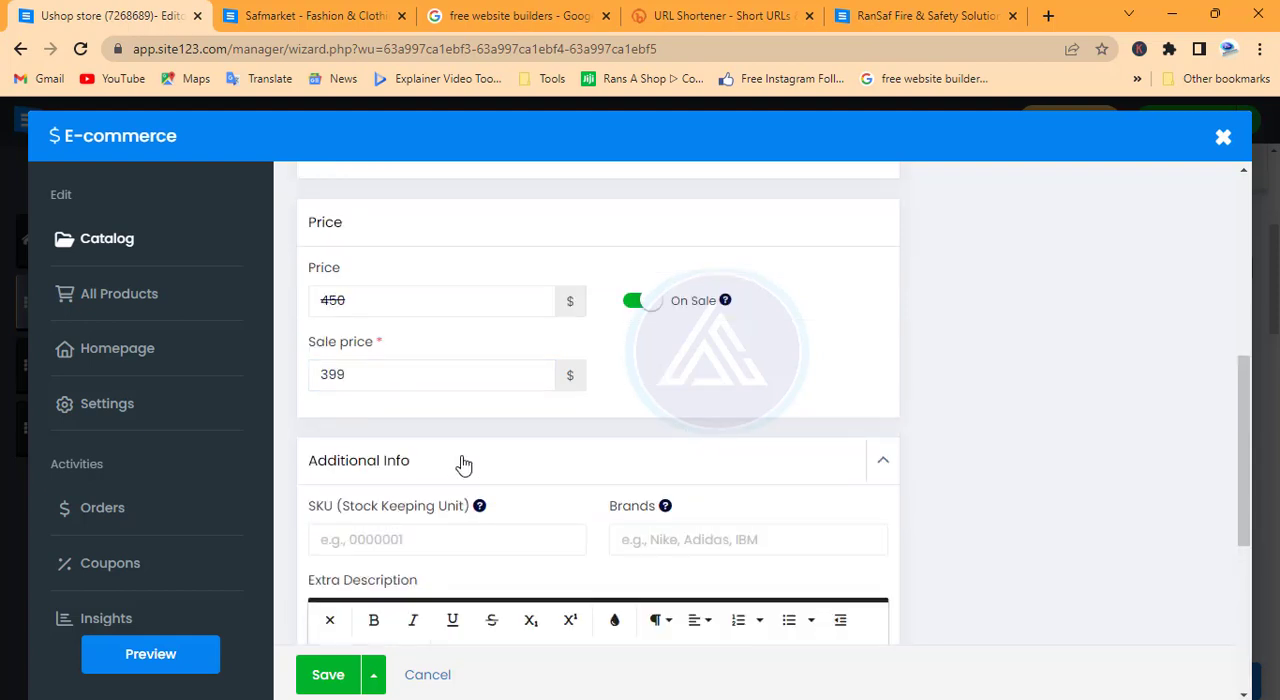
scroll(463, 465, "down", 2)
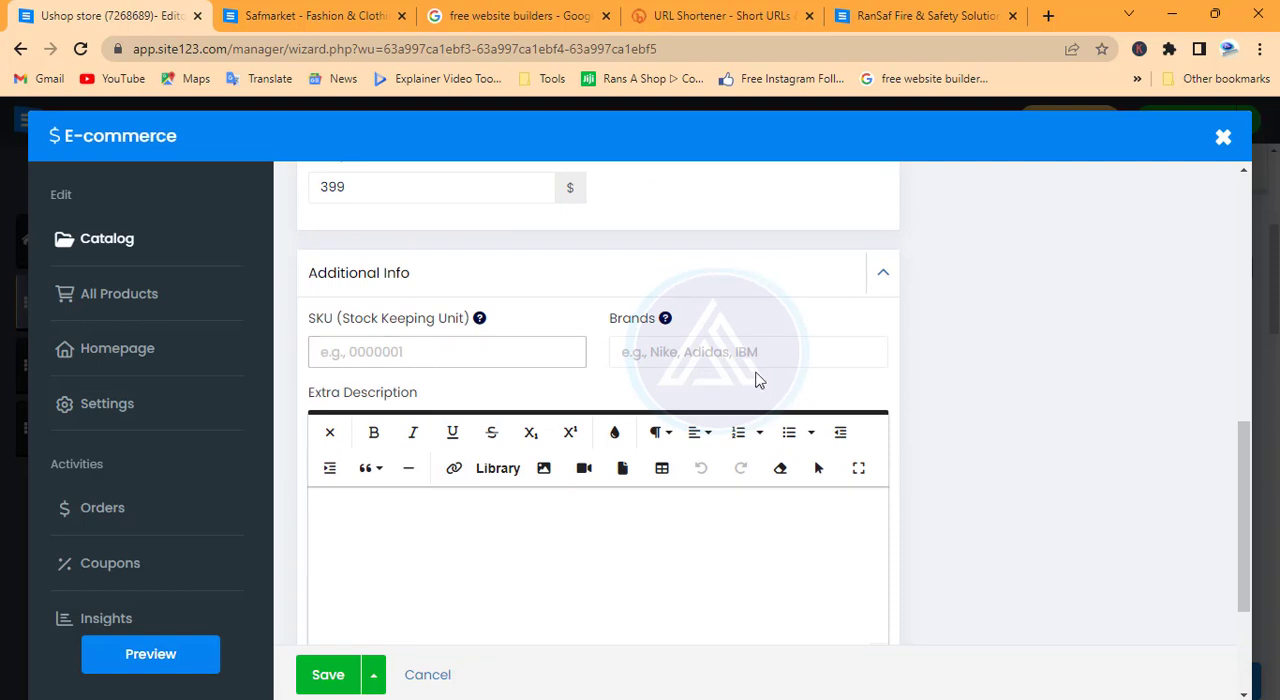
left_click(720, 353)
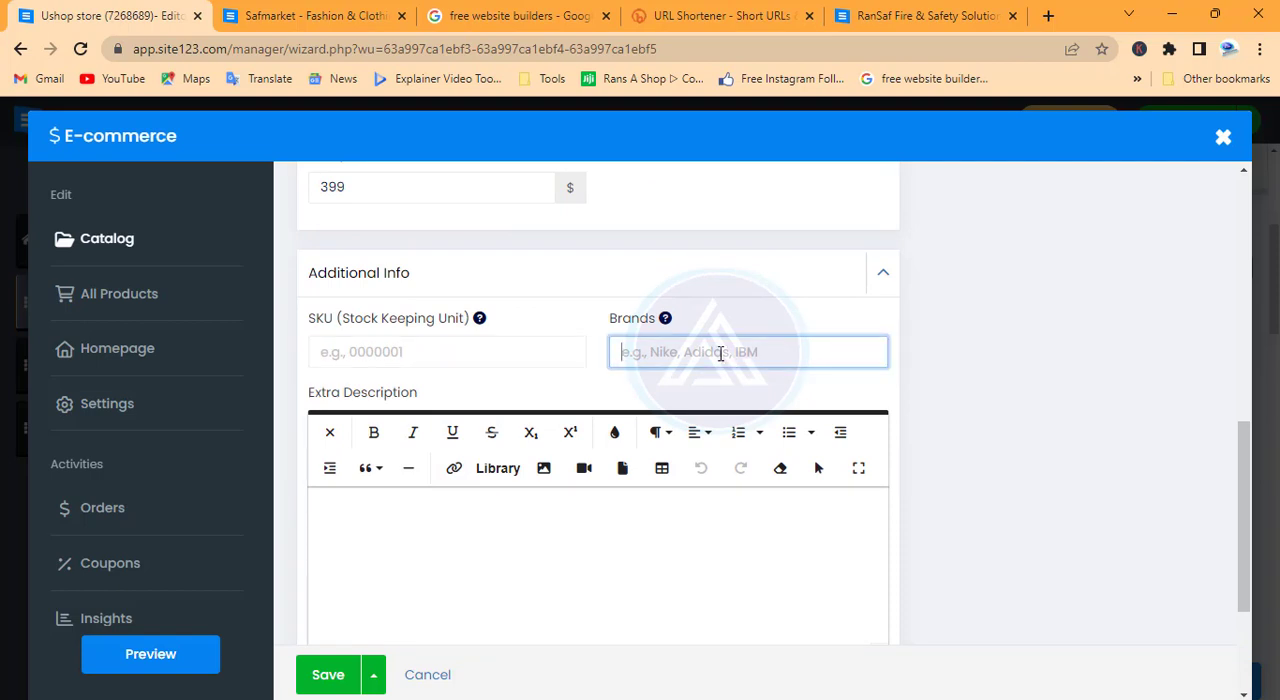
scroll(715, 345, "down", 2)
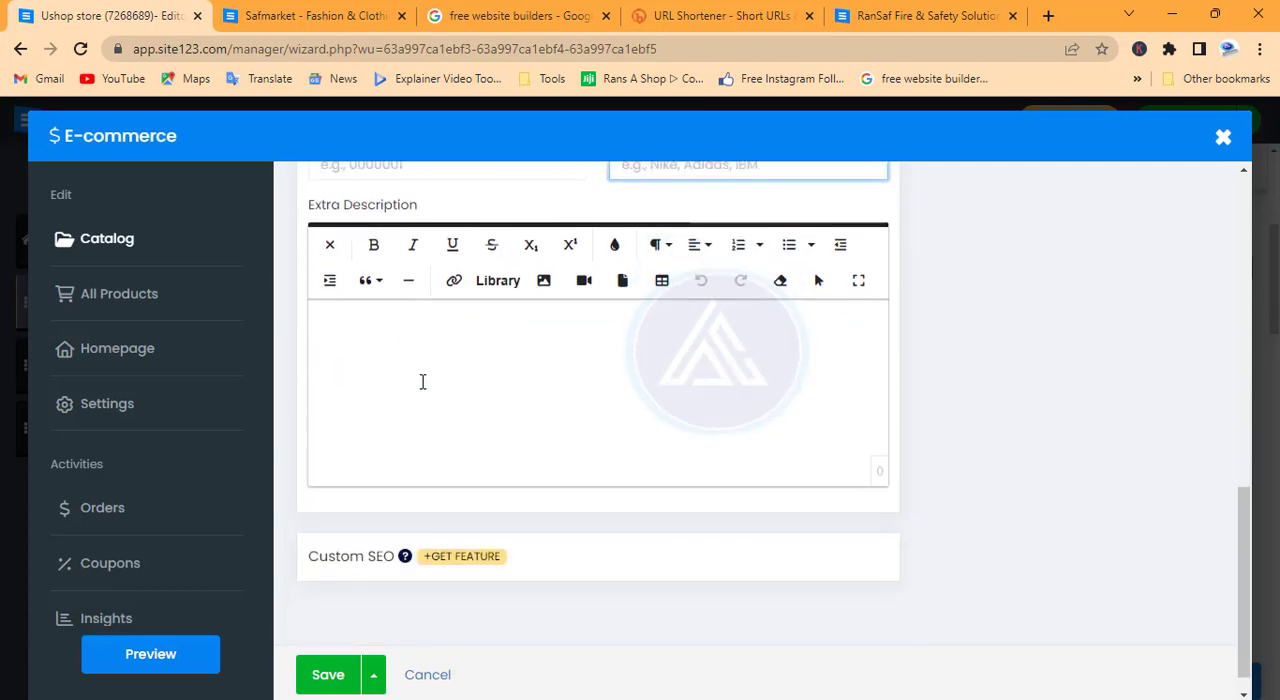
scroll(422, 381, "up", 1)
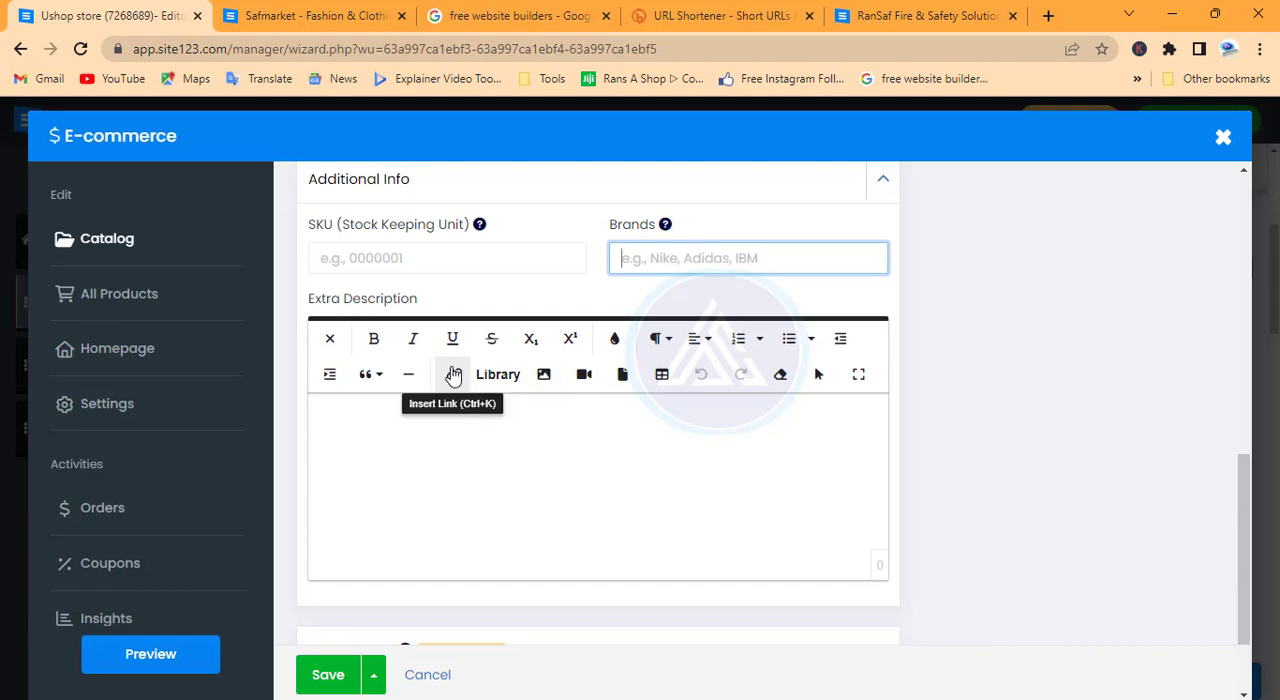
scroll(809, 306, "up", 10)
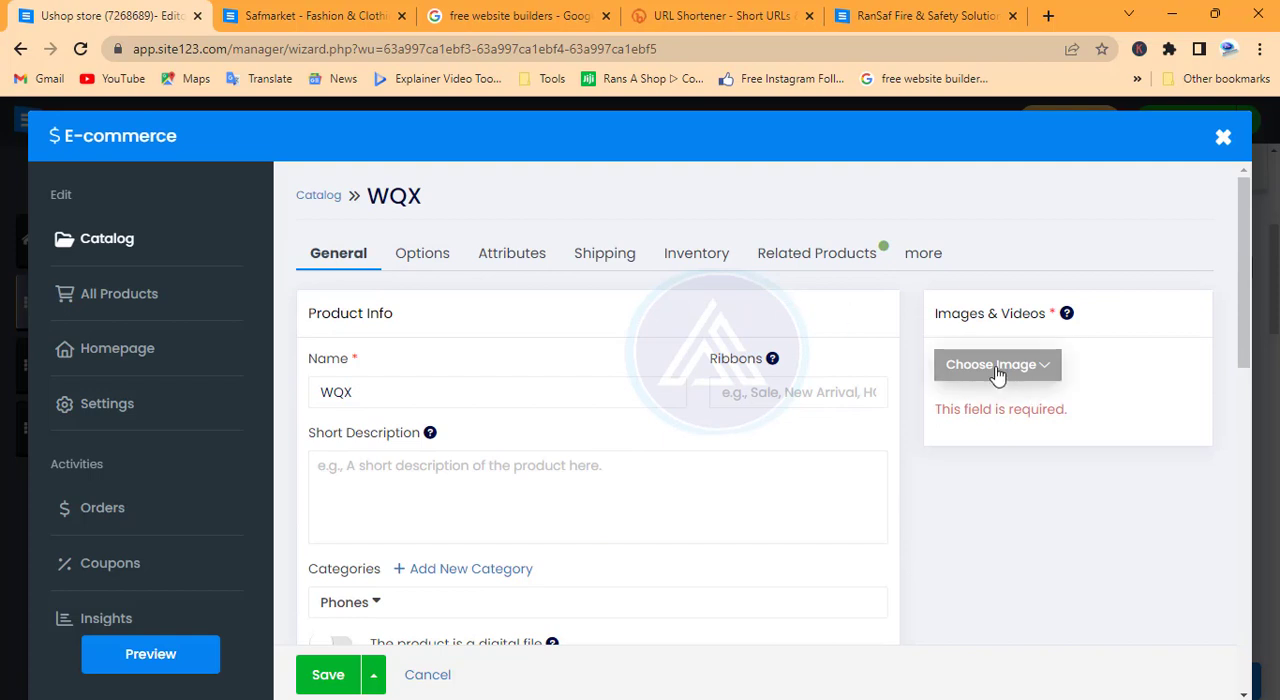
Upload the picture iphone-160307_960_720 from the pic for design folder as the product's image
left_click(997, 371)
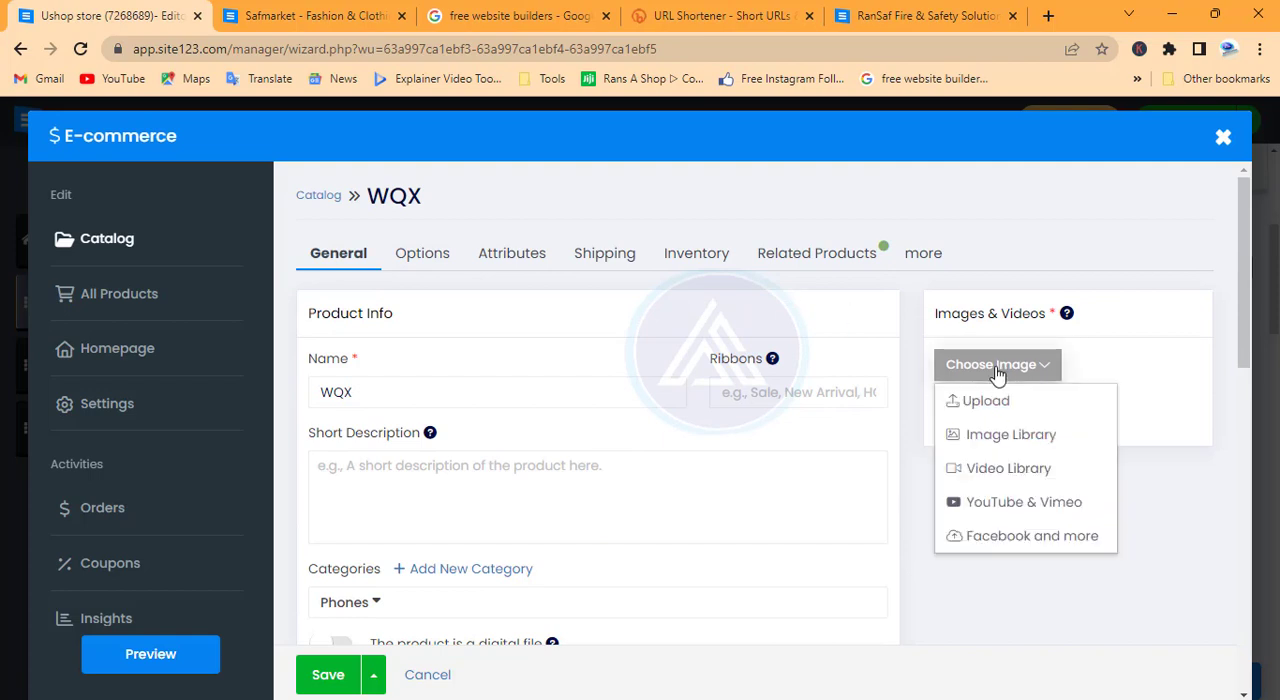
left_click(1005, 436)
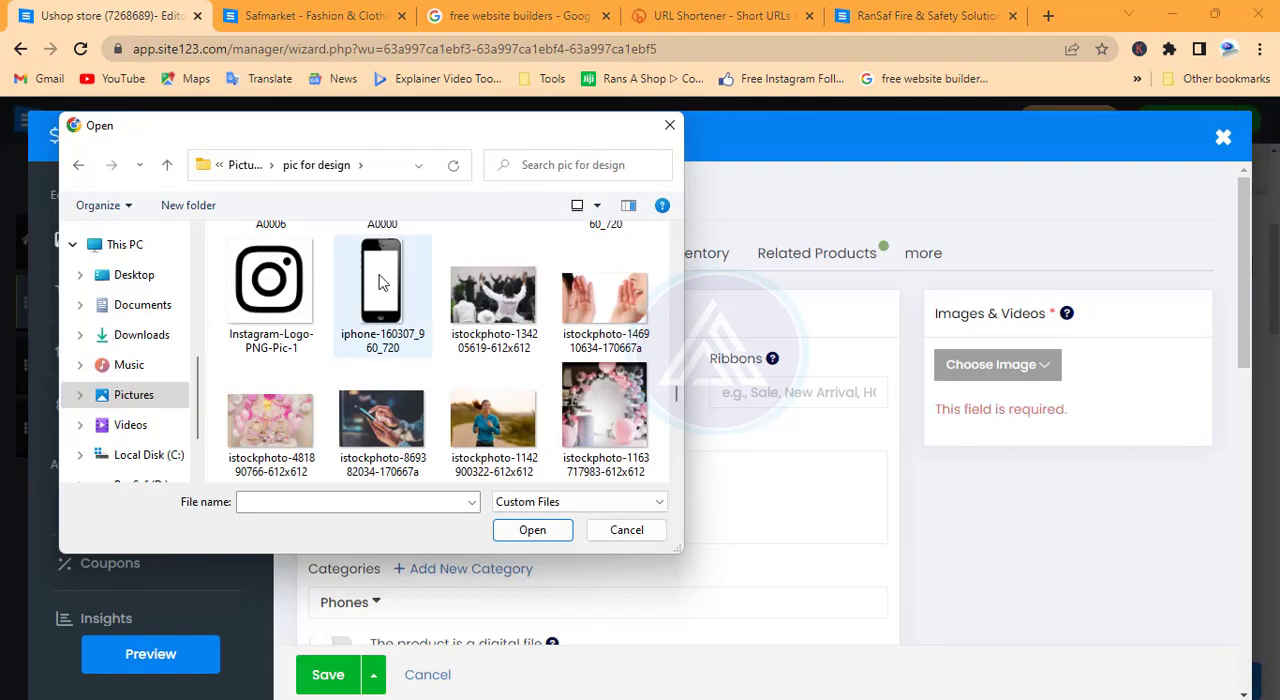
left_click(380, 284)
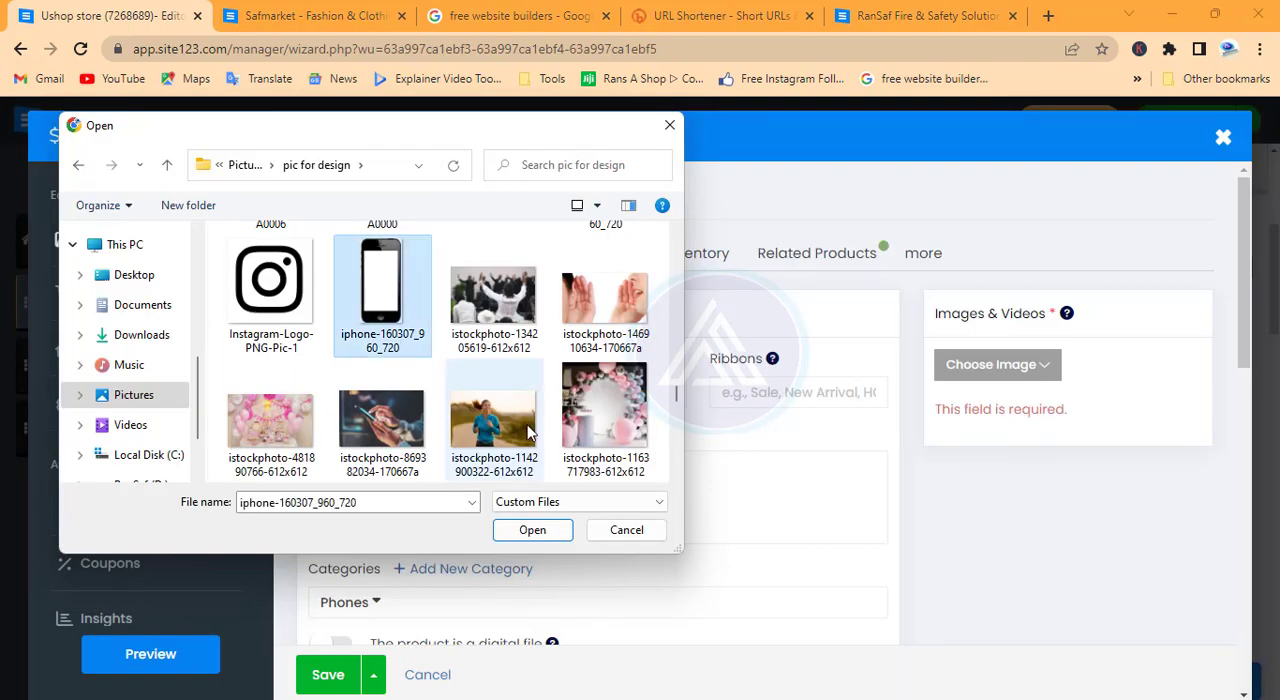
left_click(532, 530)
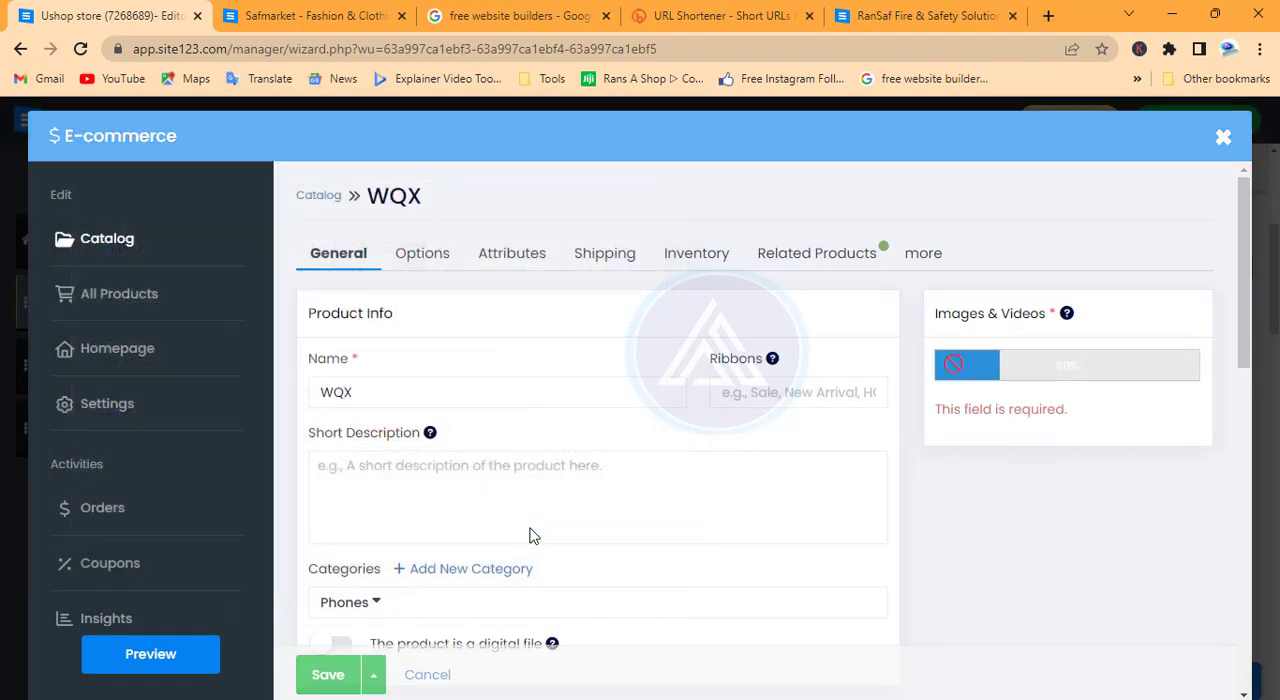
Review the product's general details, including its image, description, category and price
scroll(884, 457, "down", 1)
scroll(884, 457, "down", 1)
scroll(884, 460, "up", 3)
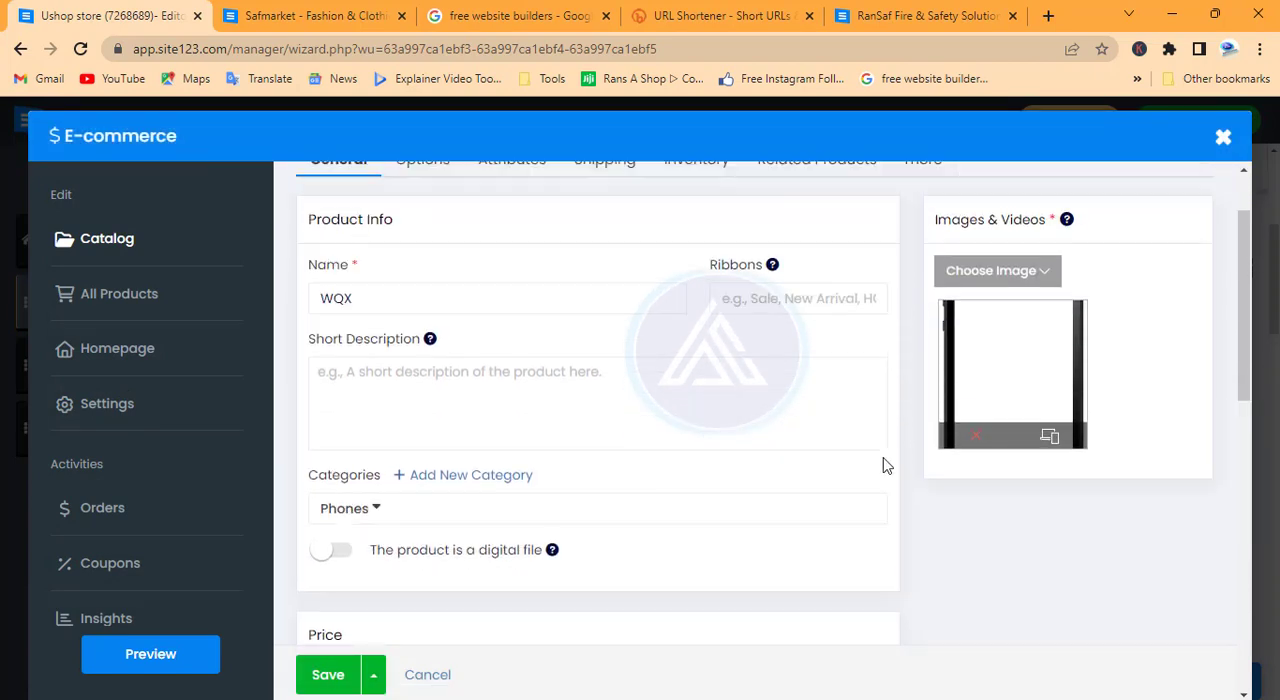
scroll(976, 305, "up", 1)
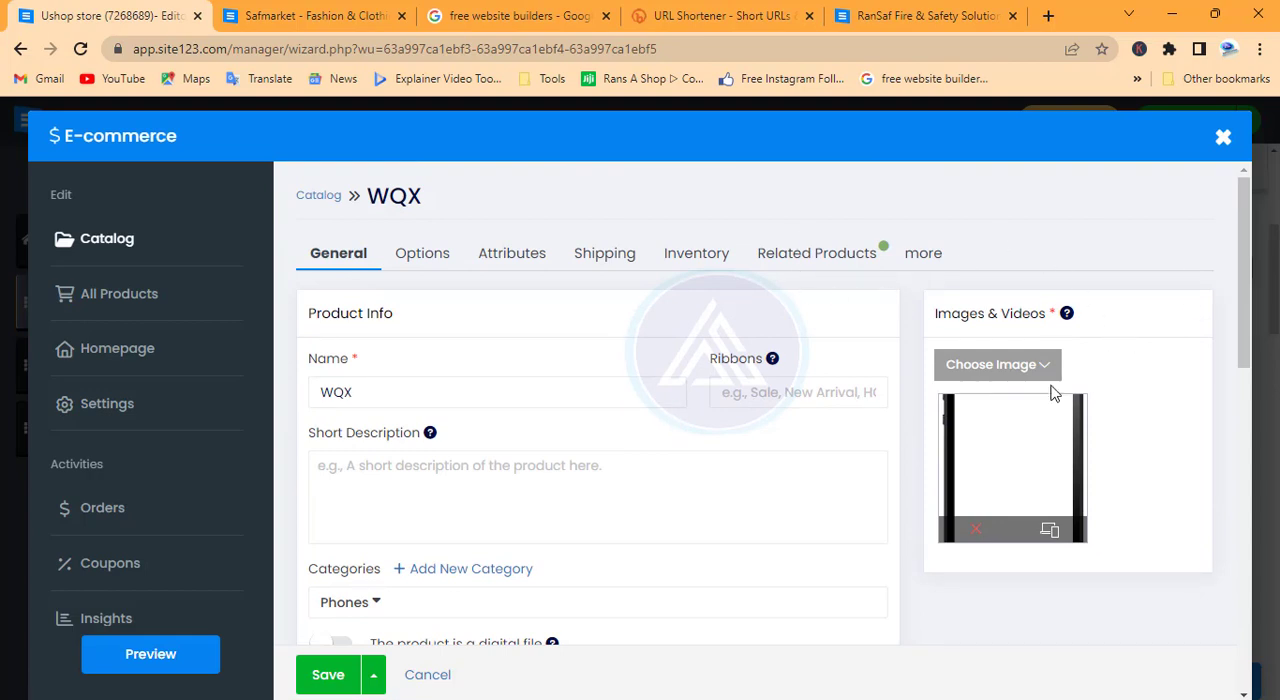
scroll(608, 474, "down", 2)
scroll(607, 476, "up", 2)
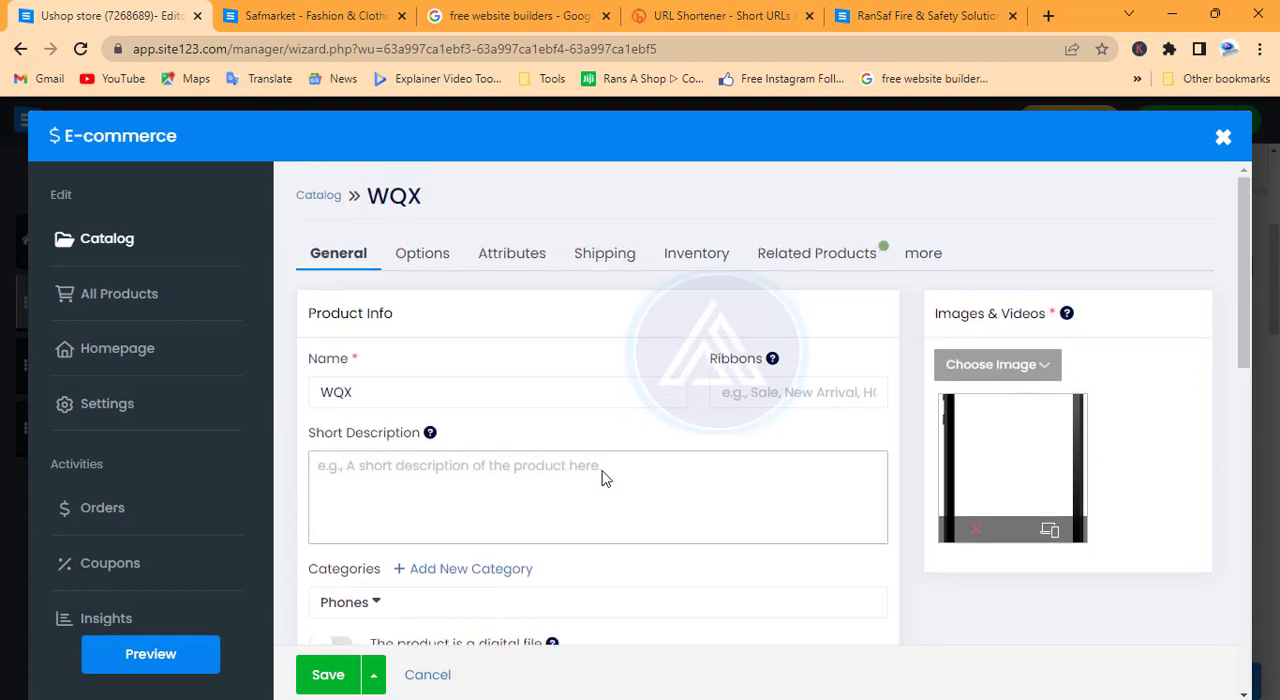
scroll(604, 473, "down", 4)
scroll(604, 471, "down", 3)
scroll(604, 471, "up", 7)
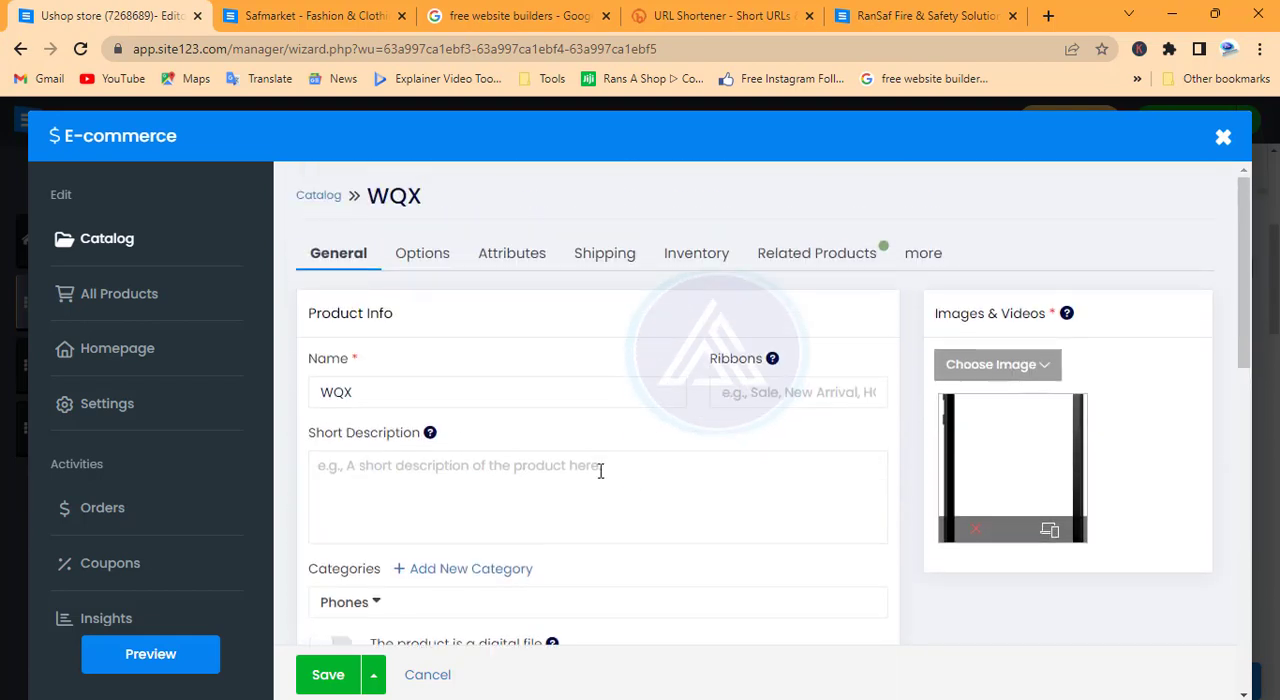
Try out the product options and product attributes by switching each one on and back off
left_click(416, 255)
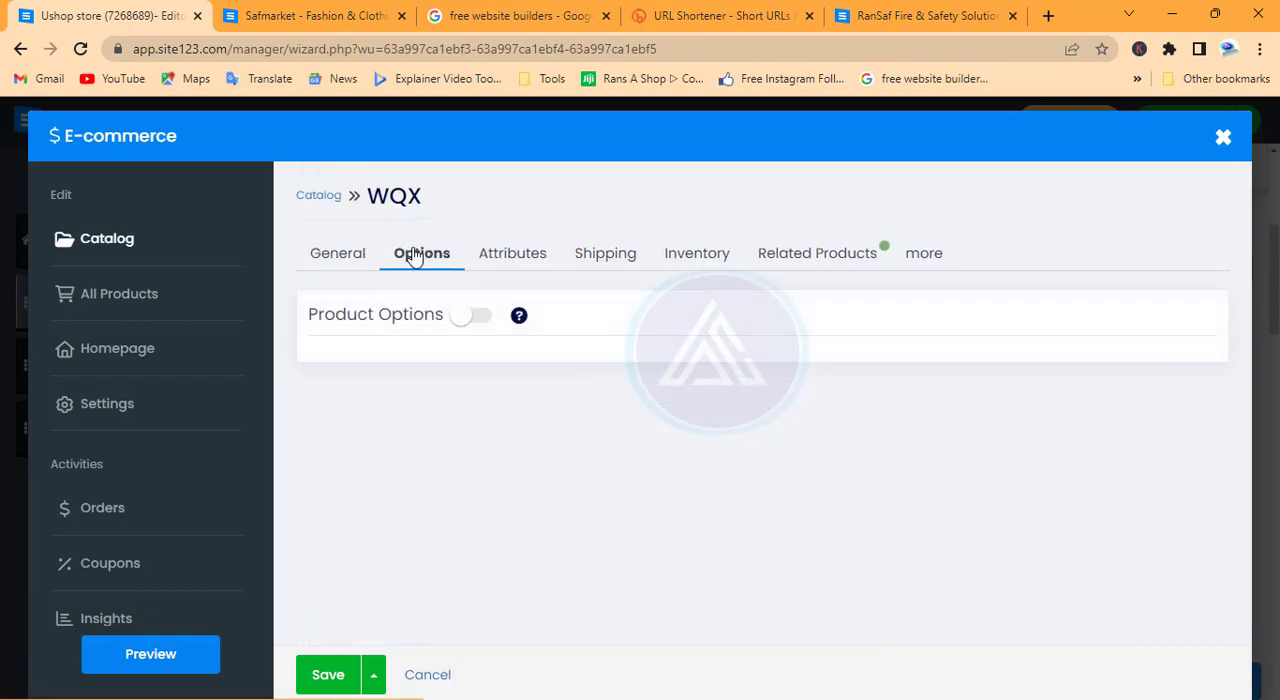
left_click(480, 318)
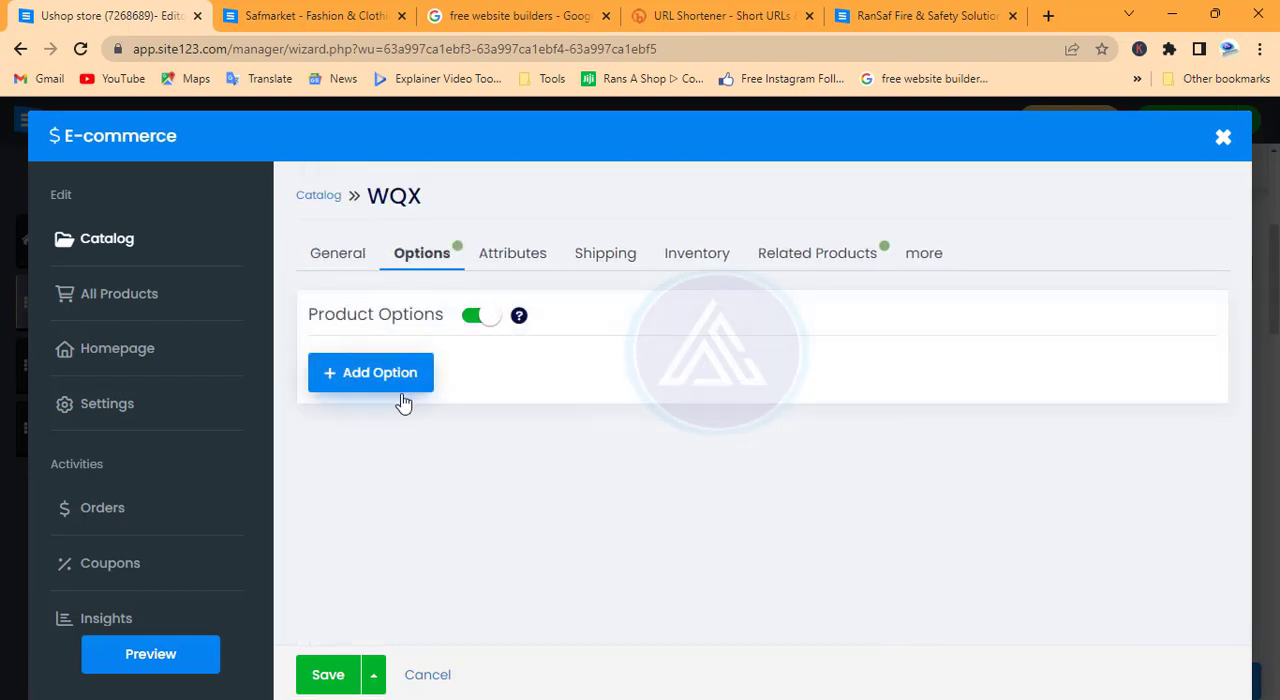
left_click(466, 316)
left_click(508, 257)
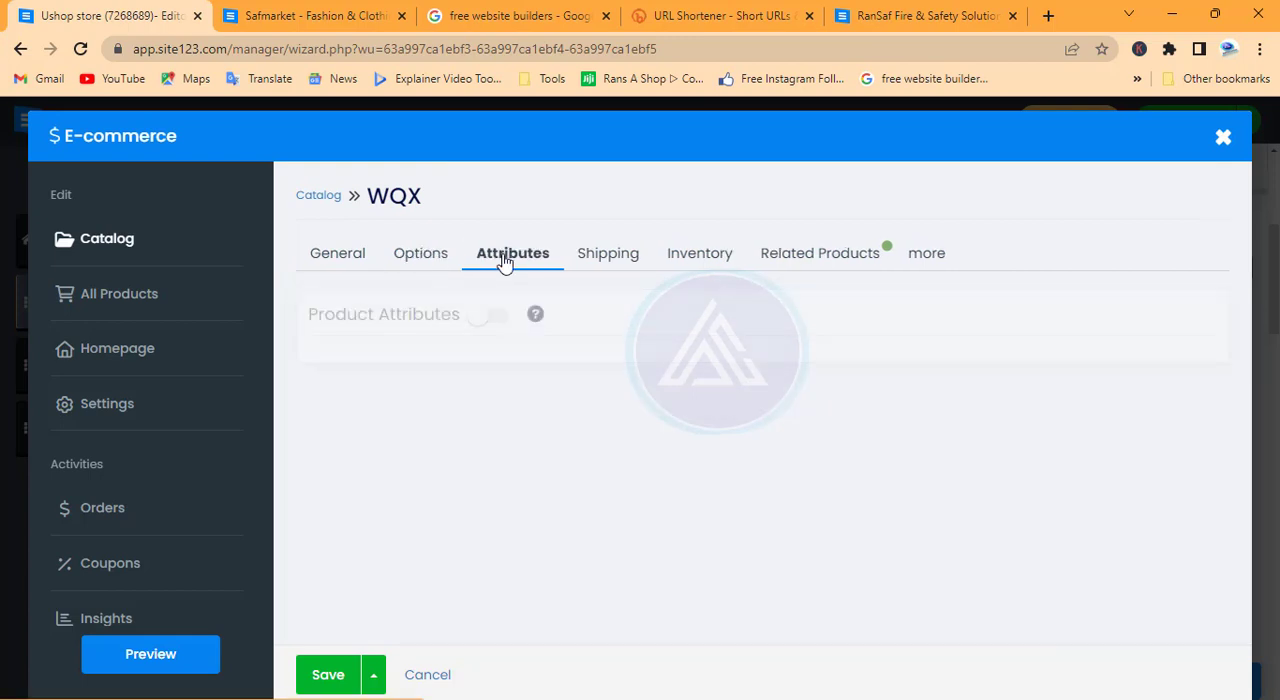
left_click(494, 316)
left_click(495, 317)
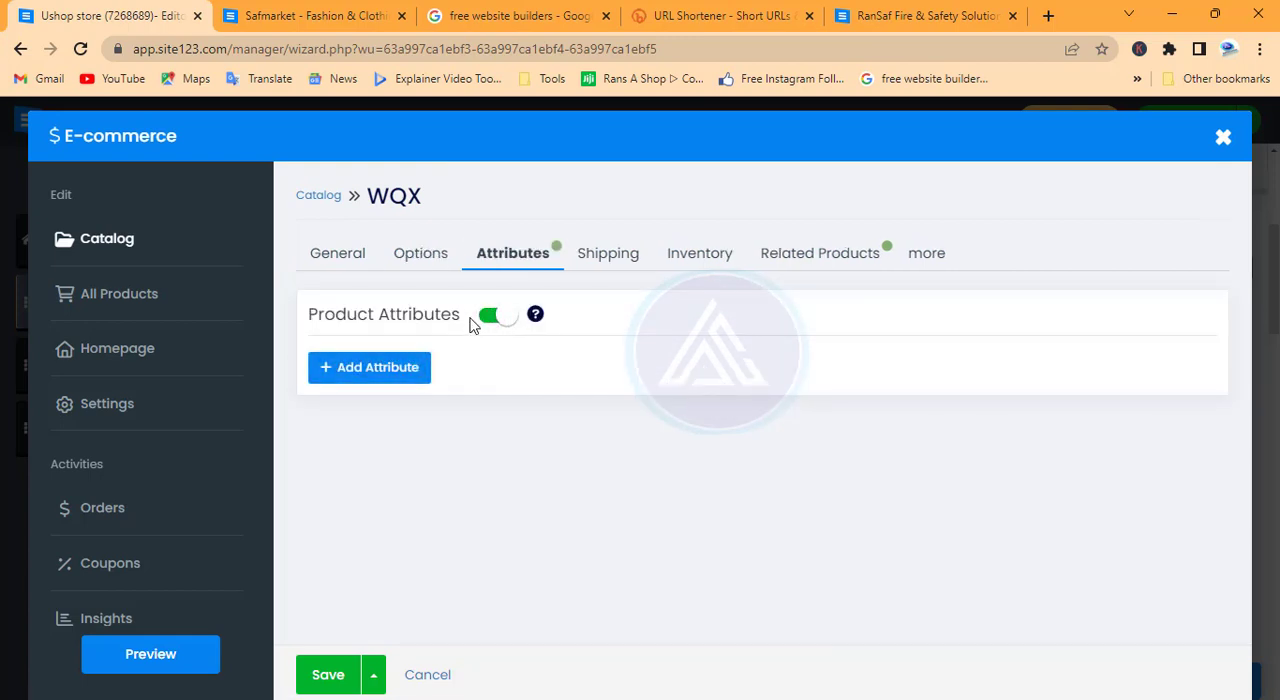
Set the product's shipping to global rates plus a fixed rate of $20 per item, leaving weight and dimensions empty
left_click(622, 258)
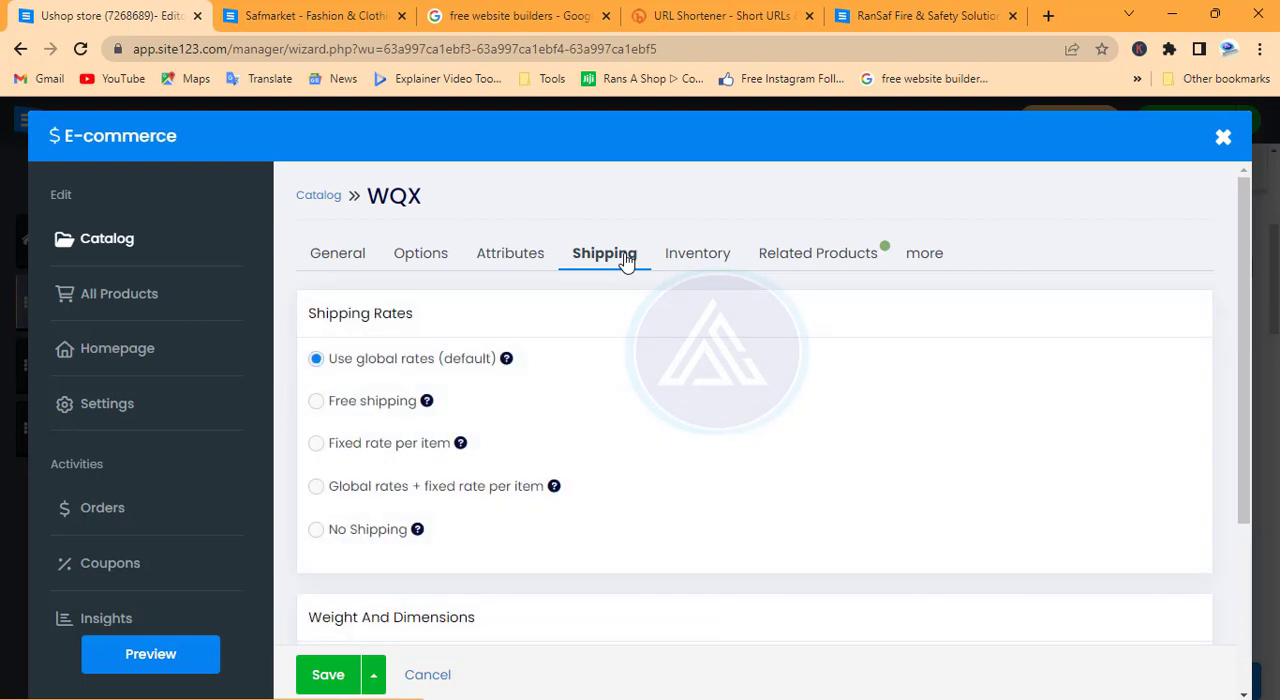
scroll(447, 398, "down", 1)
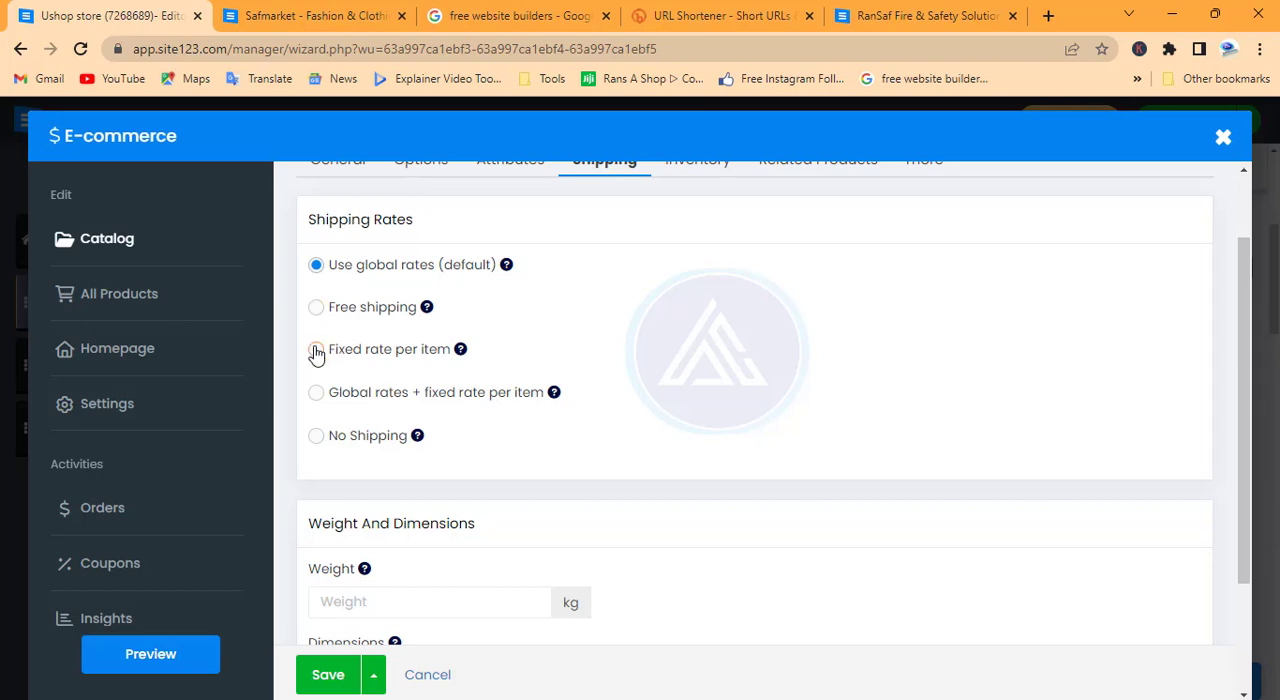
left_click(316, 396)
left_click(375, 429)
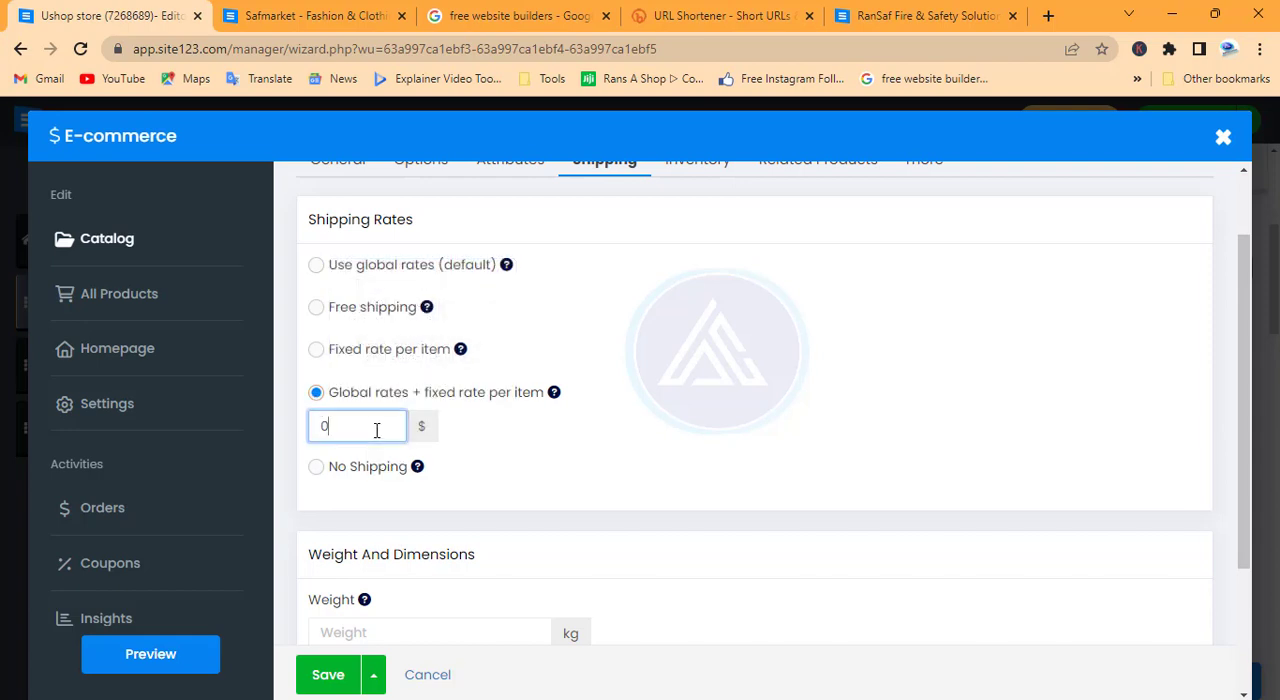
key("BackSpace")
type("20")
scroll(400, 440, "down", 2)
left_click(413, 445)
scroll(452, 447, "down", 1)
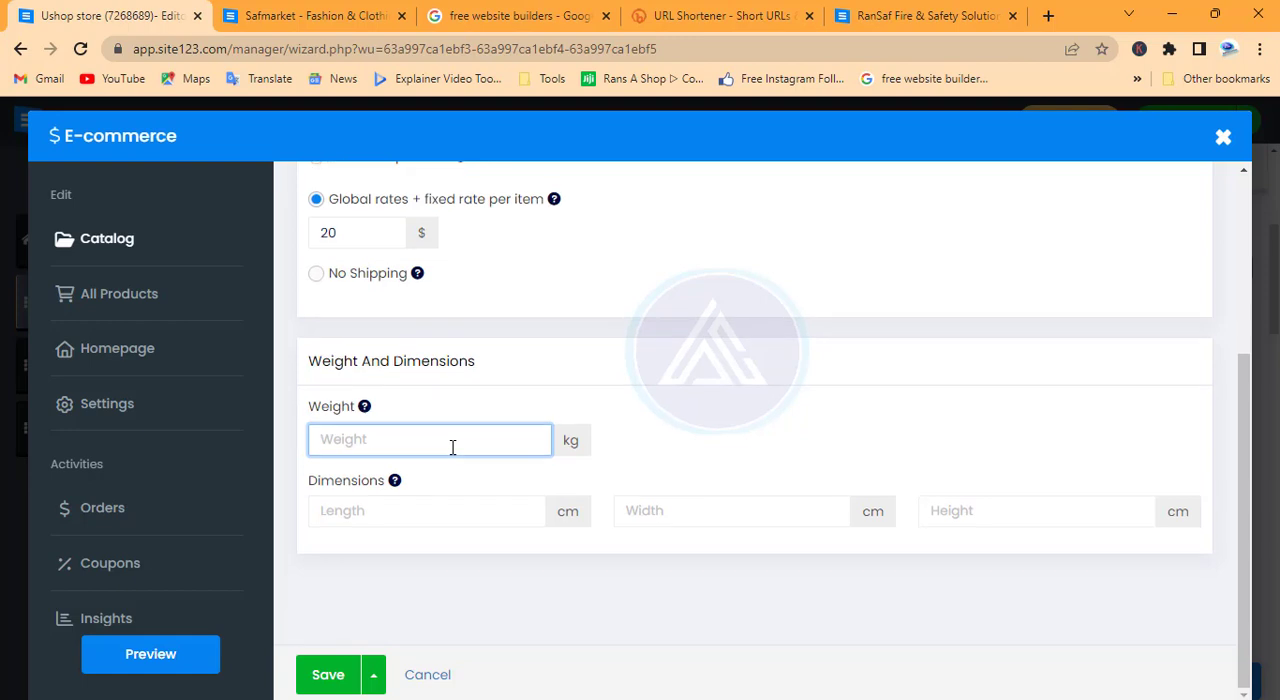
scroll(452, 447, "up", 5)
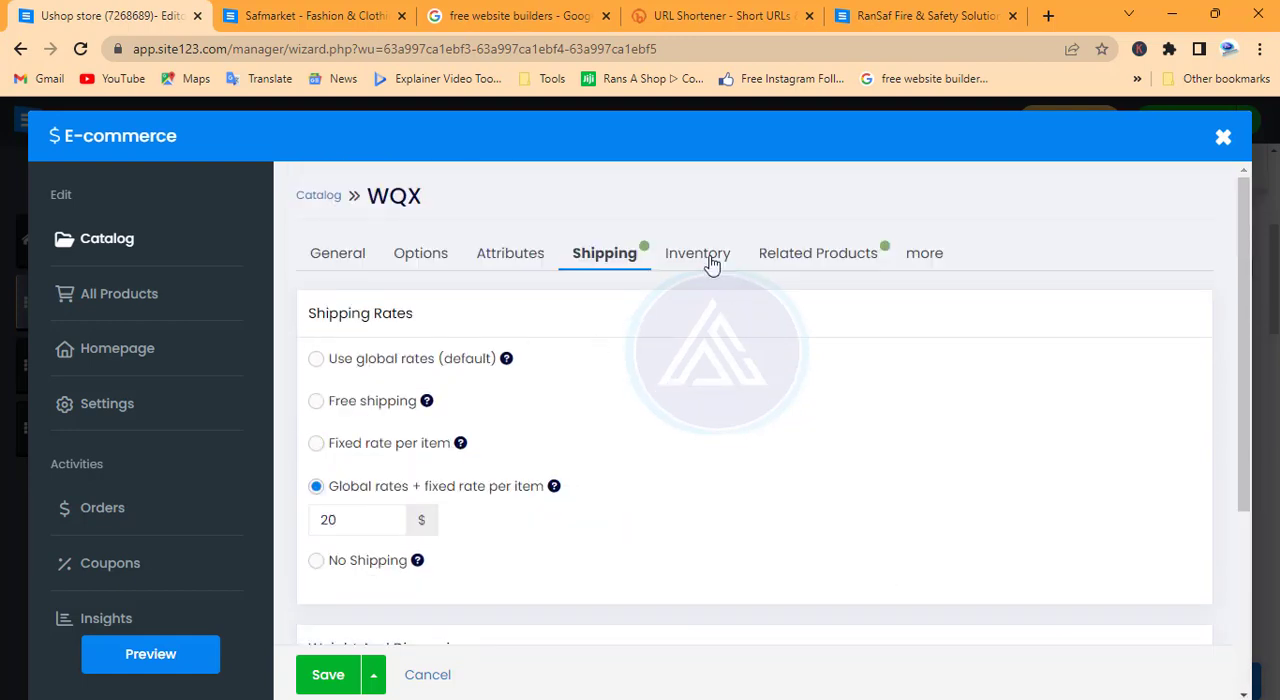
Enable automatic inventory management for the product and set the inventory amount to 200
left_click(697, 258)
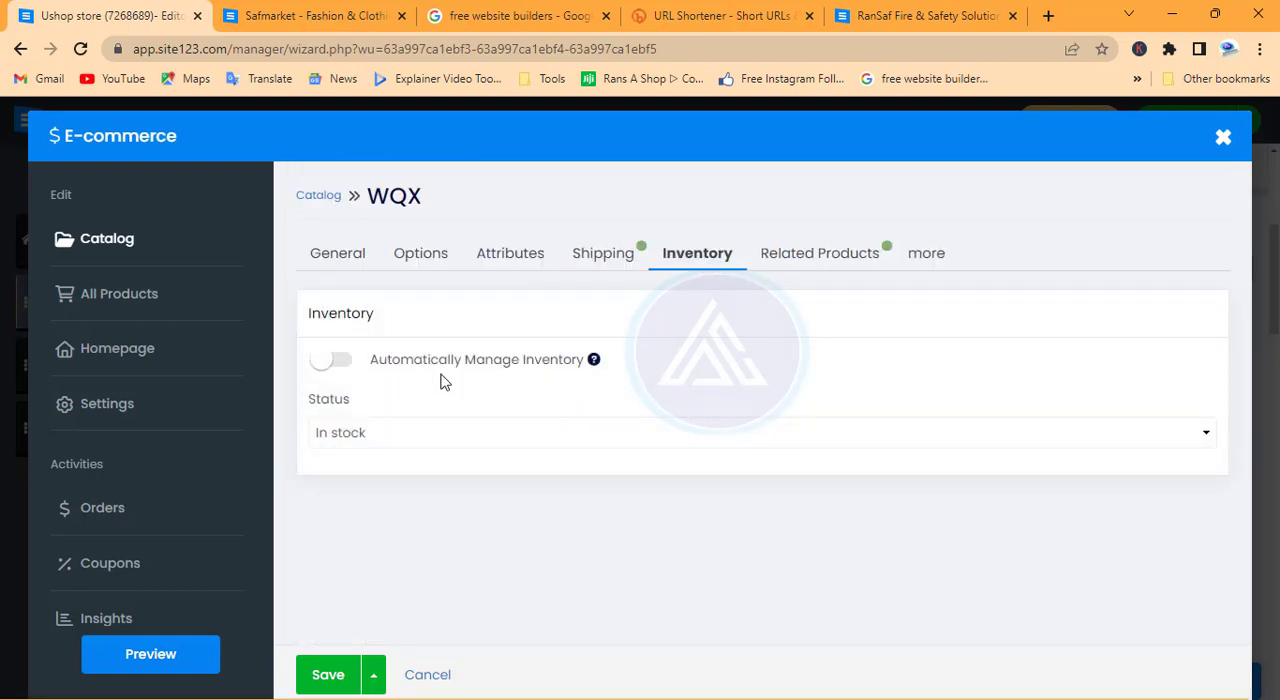
left_click(340, 361)
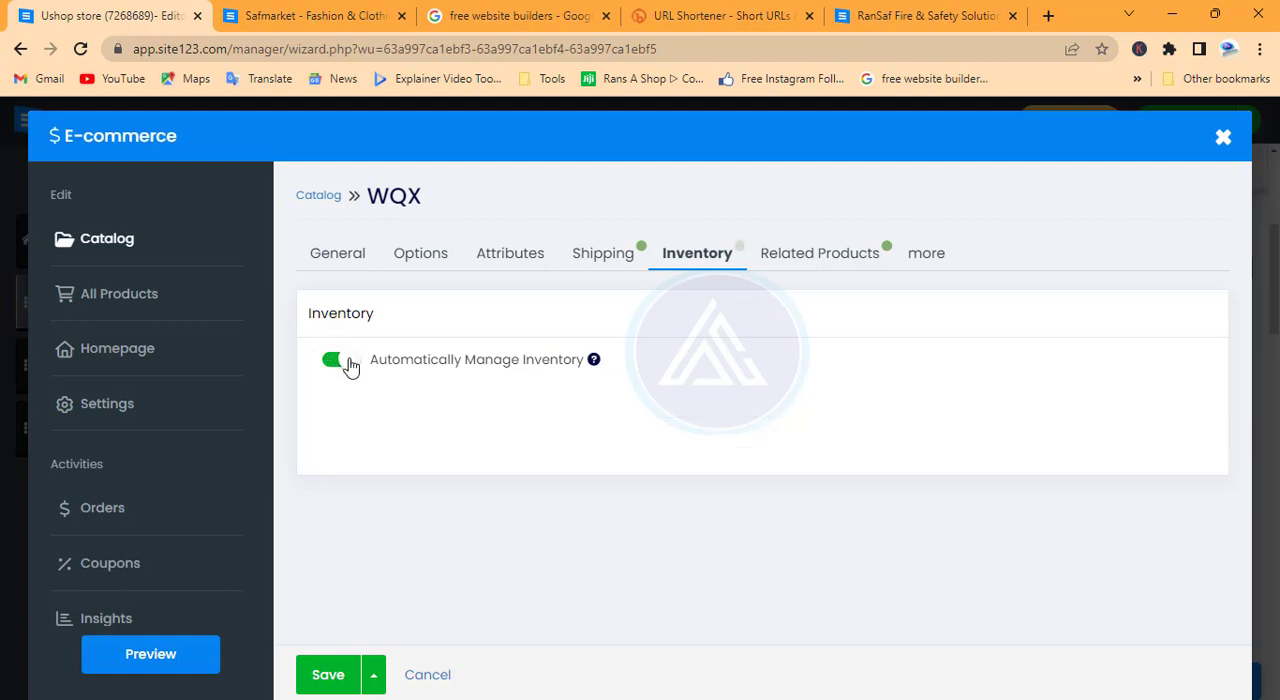
left_click(396, 439)
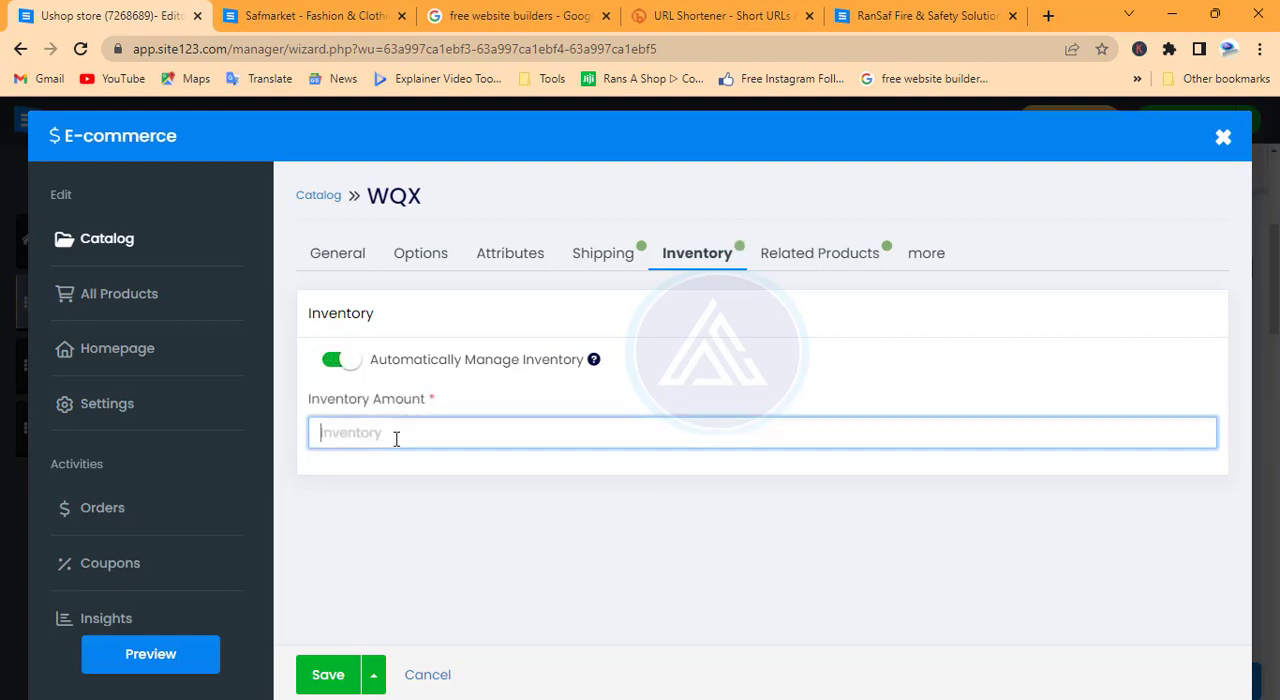
type("200")
left_click(745, 318)
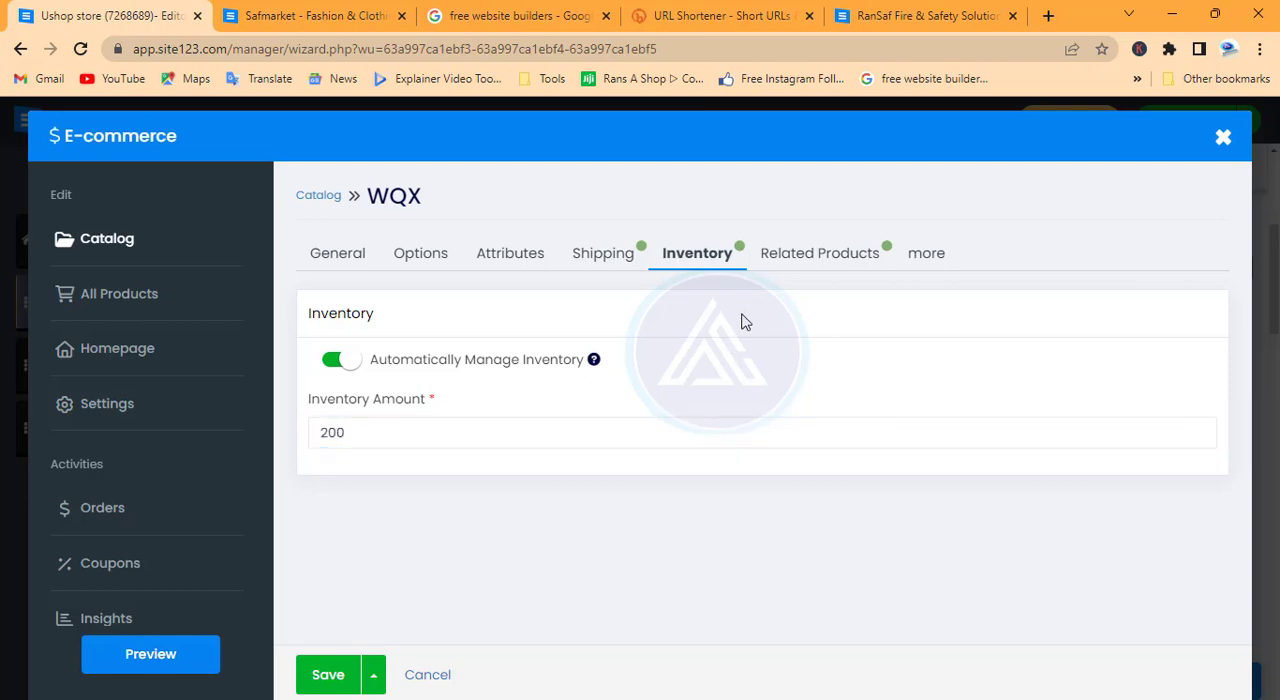
Check the related products, purchase limit, tax and cart settings without changing them, and save the product
left_click(814, 256)
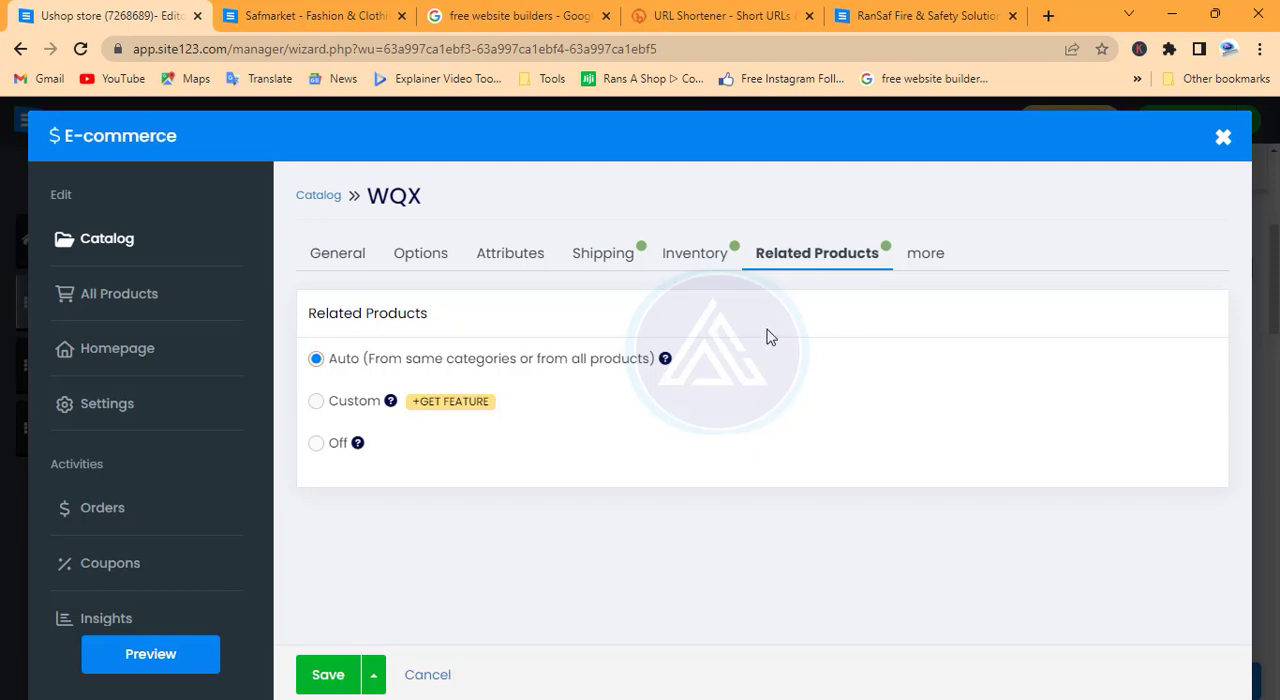
left_click(940, 258)
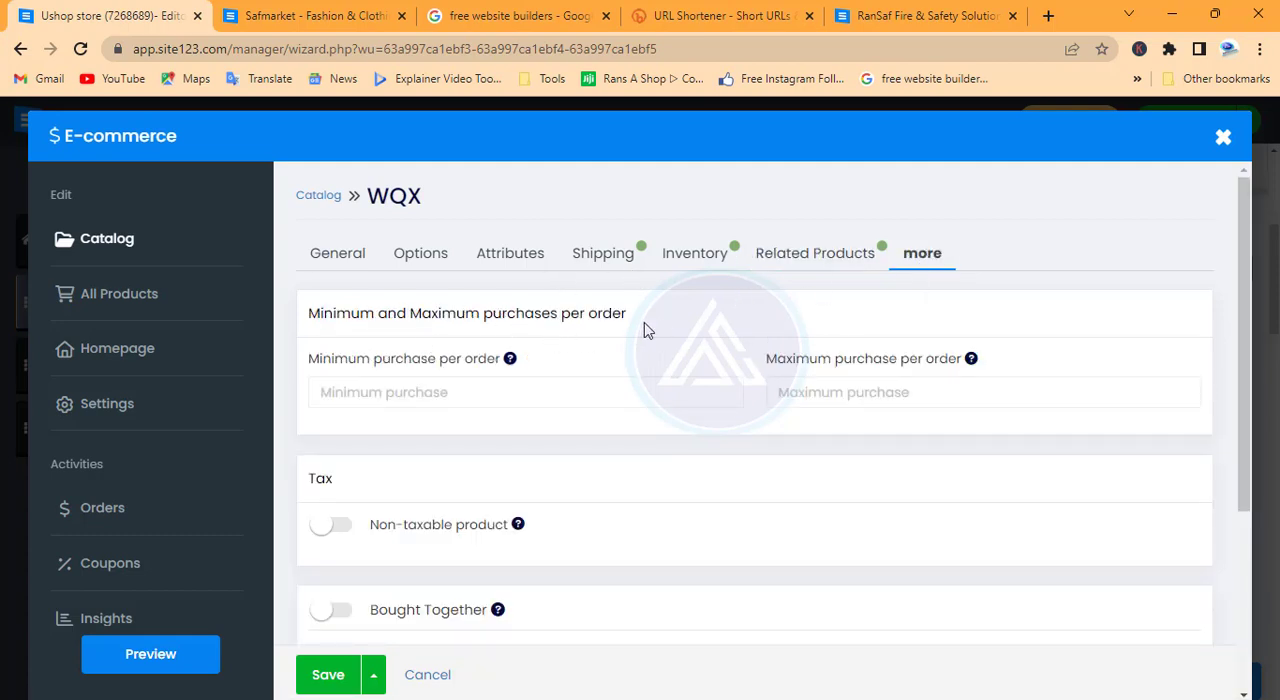
scroll(644, 331, "down", 1)
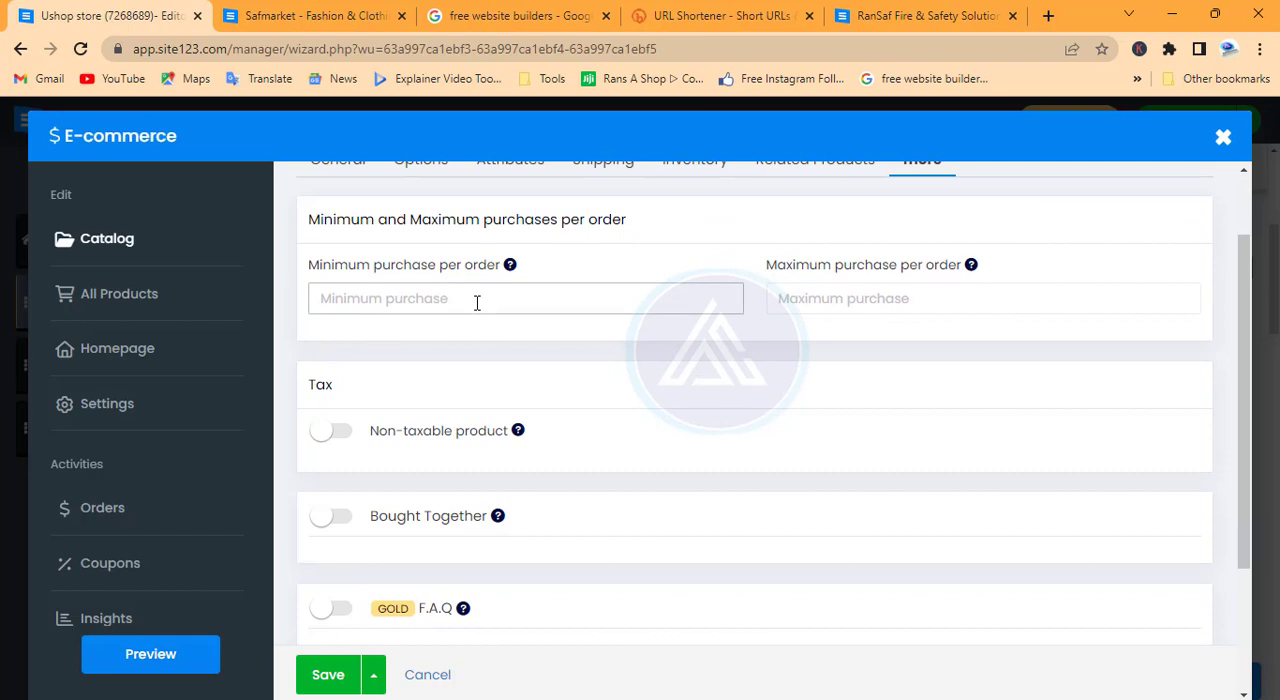
scroll(474, 315, "down", 2)
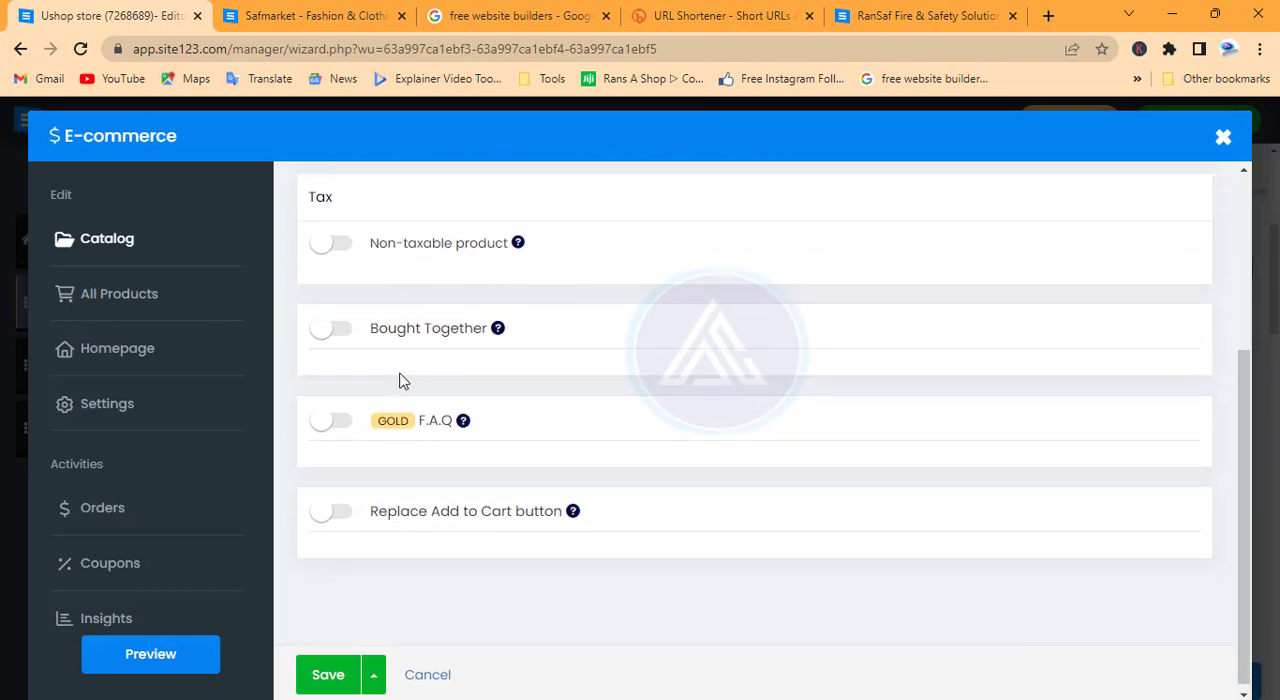
scroll(487, 363, "down", 1)
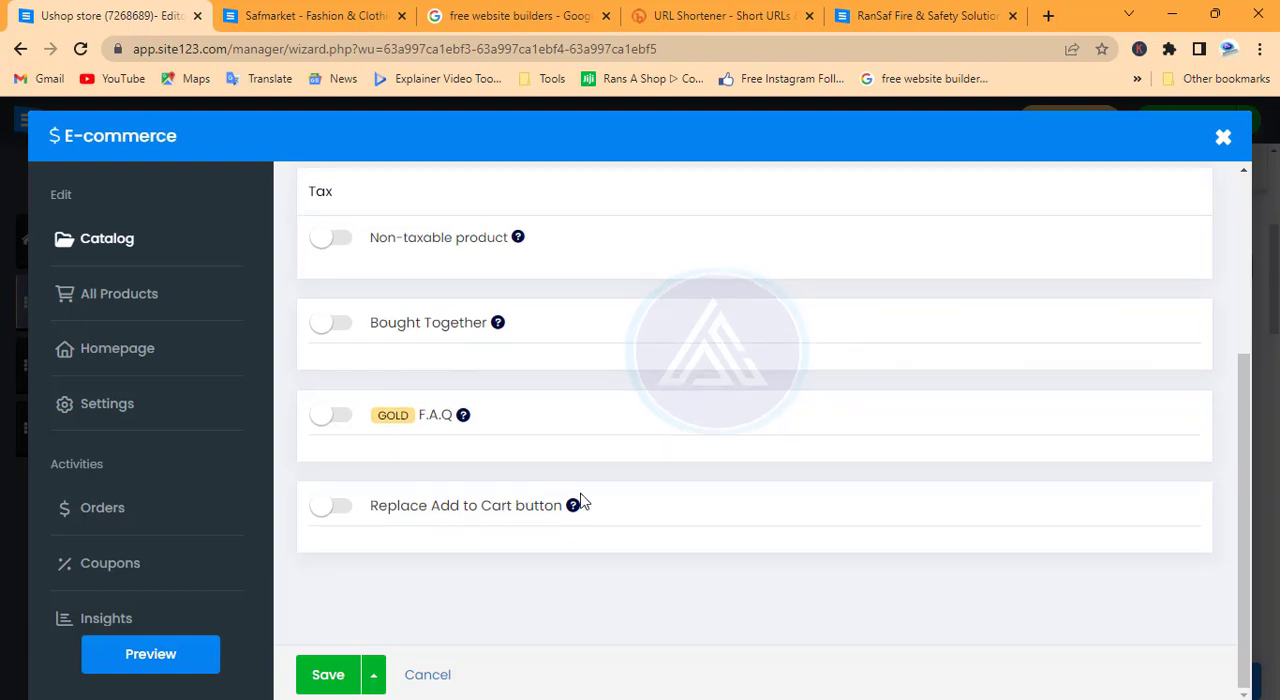
scroll(583, 502, "up", 3)
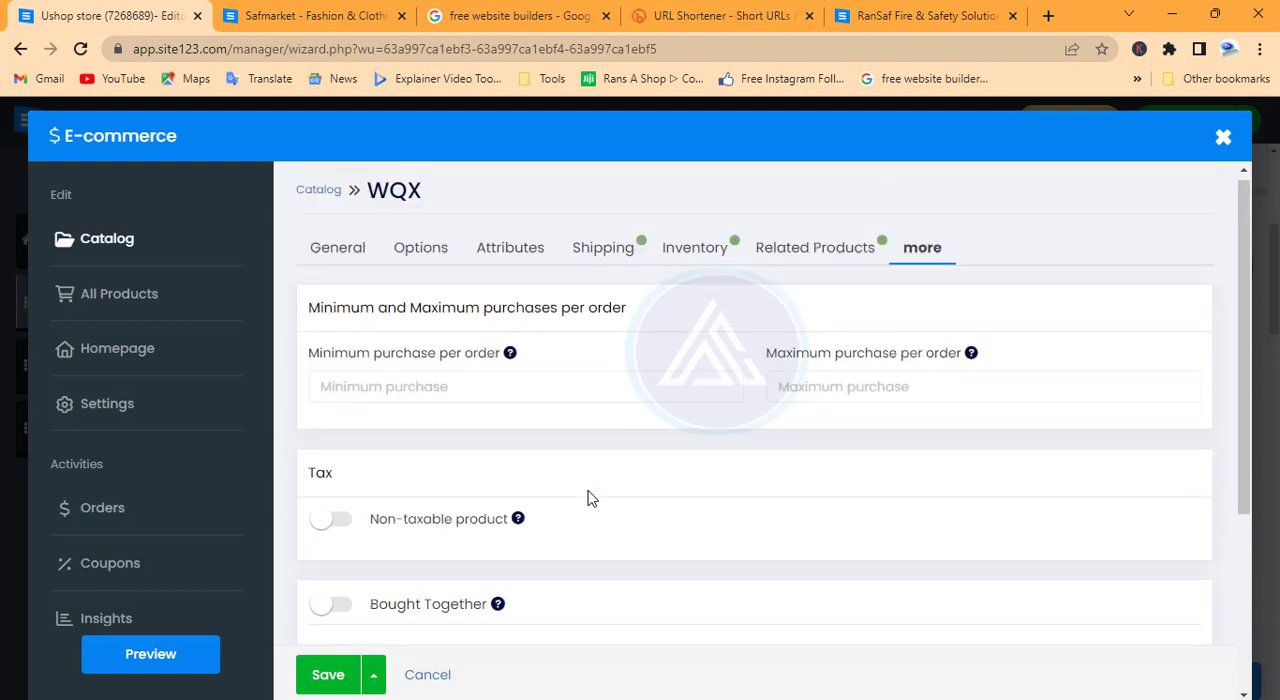
left_click(328, 674)
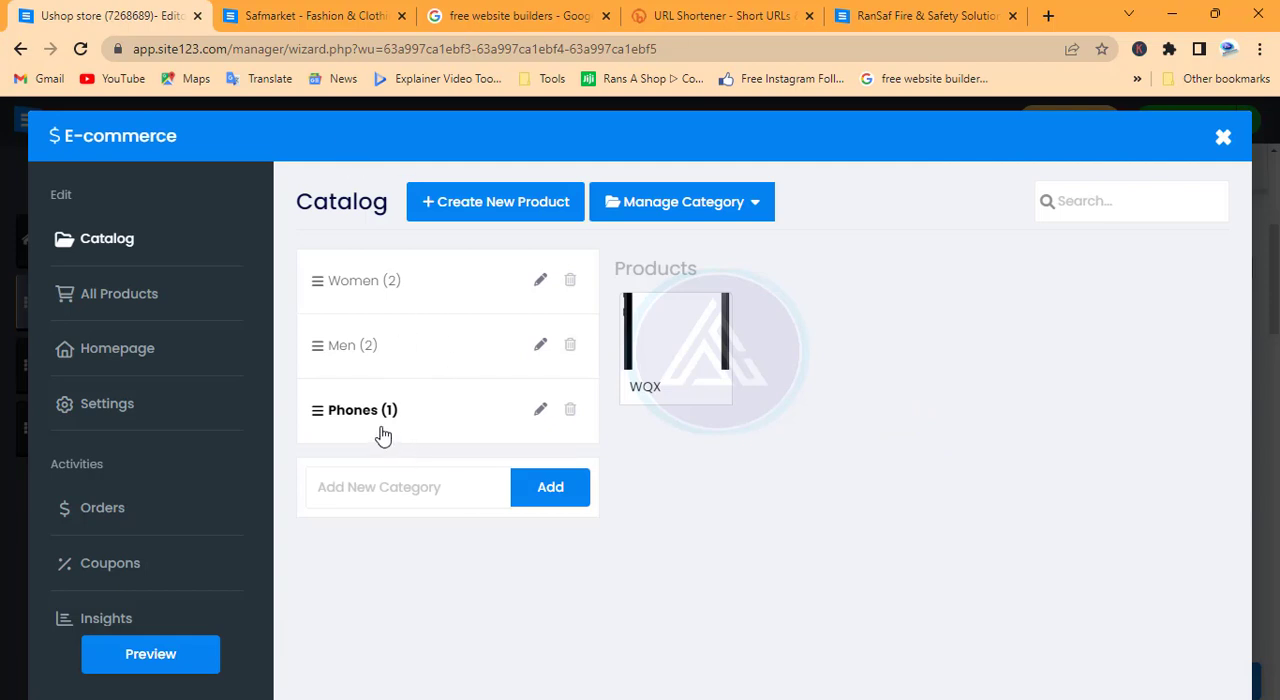
Examine the Turquoise Dress product in the Women category, including its name, description, category and price, and close the store editor
left_click(355, 283)
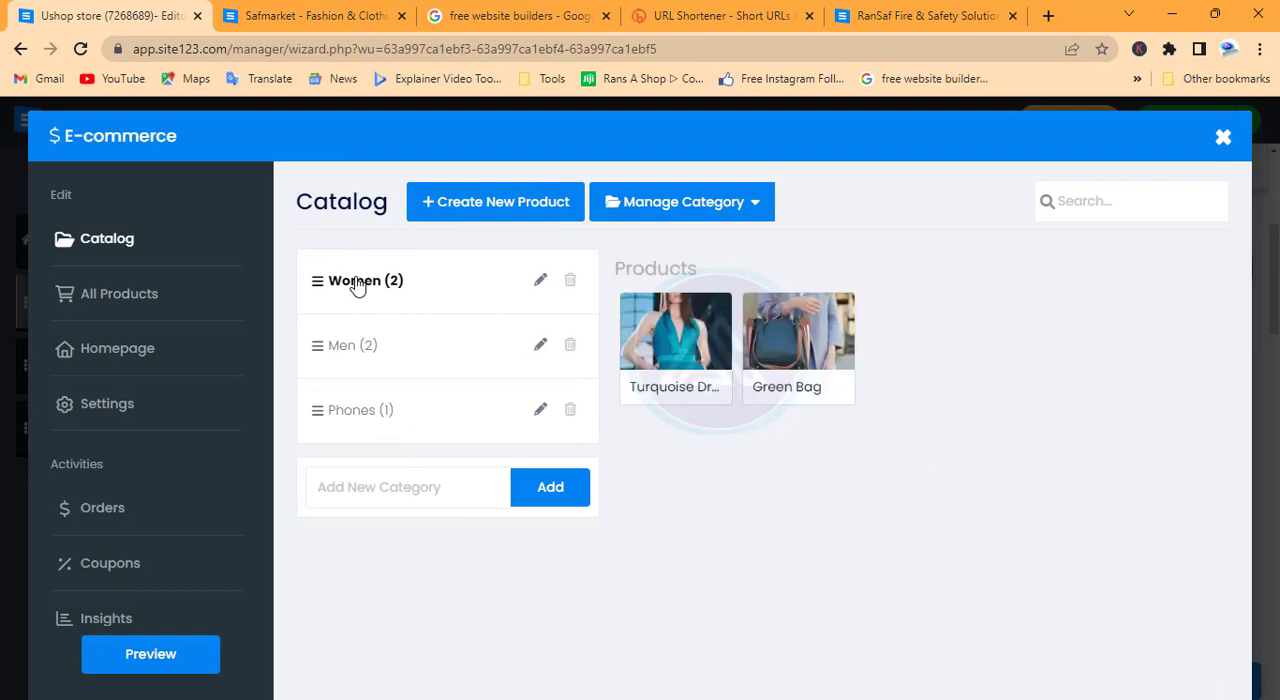
mouse_move(676, 375)
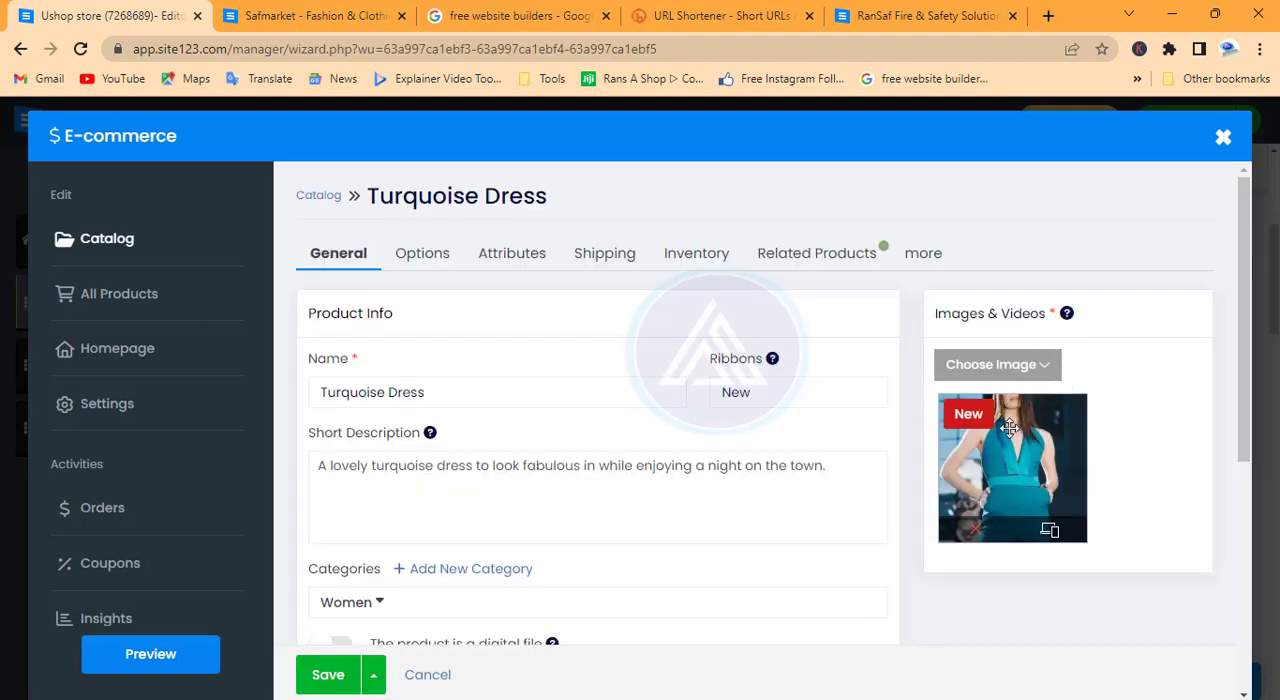
left_click(443, 396)
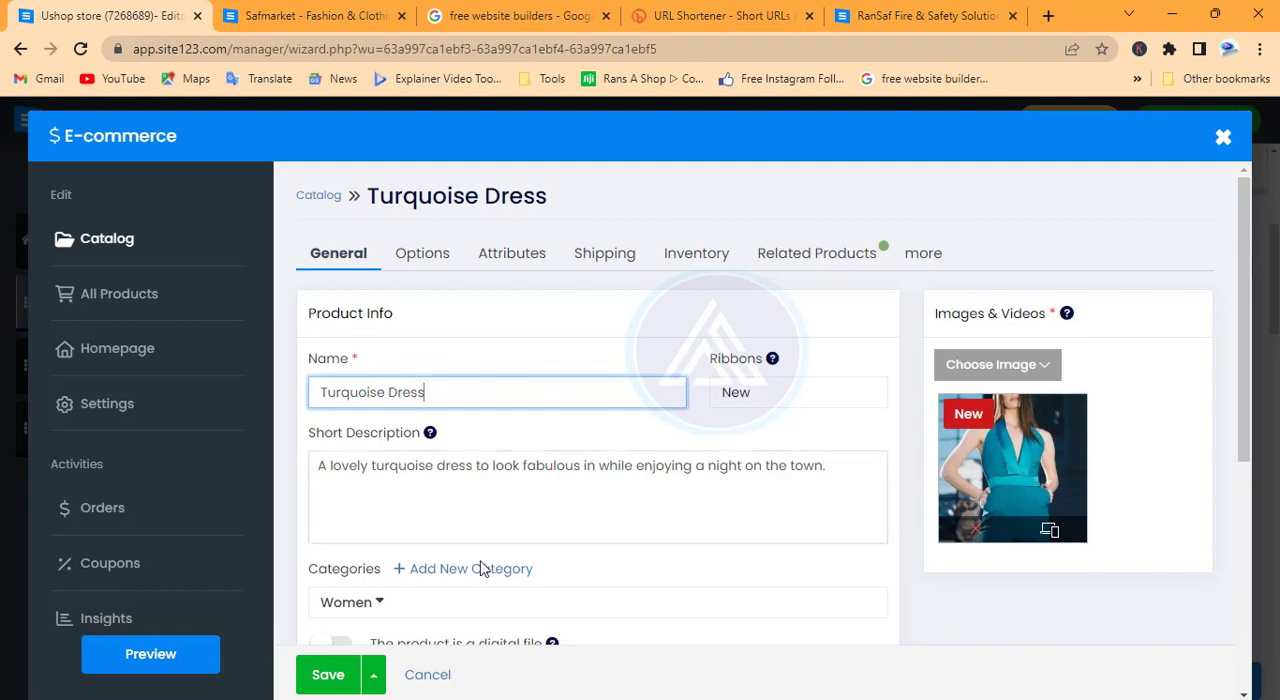
scroll(482, 572, "down", 1)
left_click(430, 374)
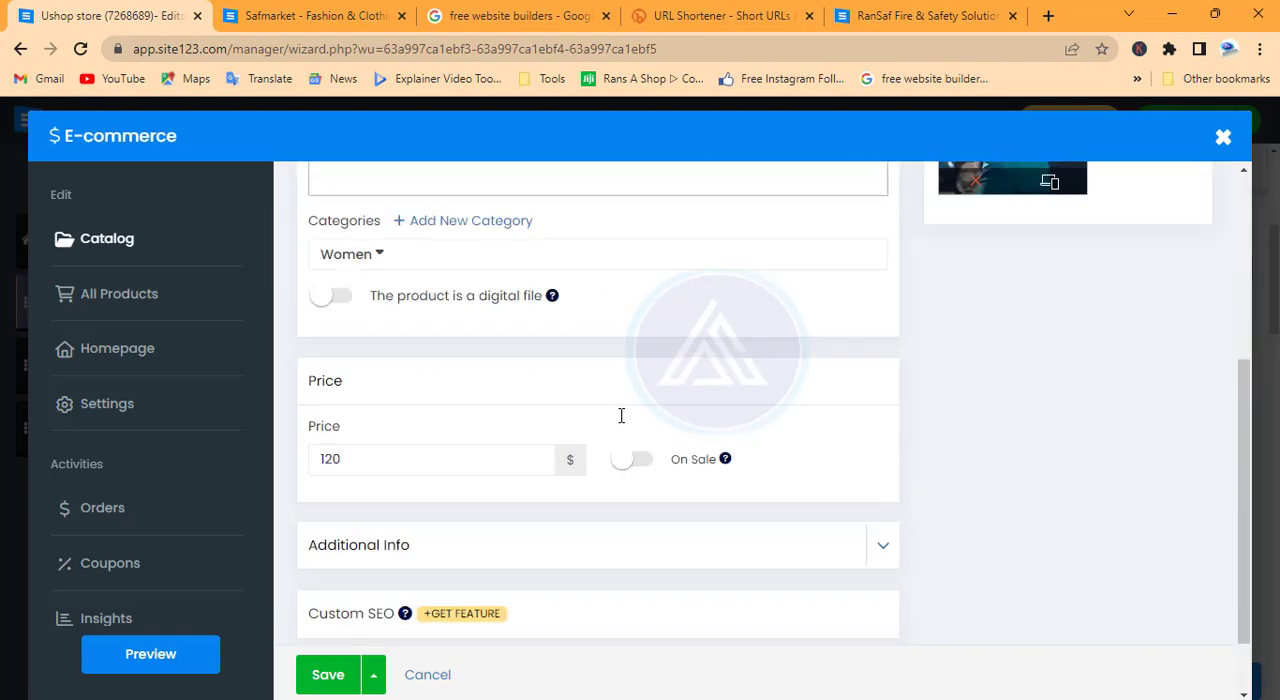
scroll(620, 420, "down", 4)
scroll(618, 426, "up", 3)
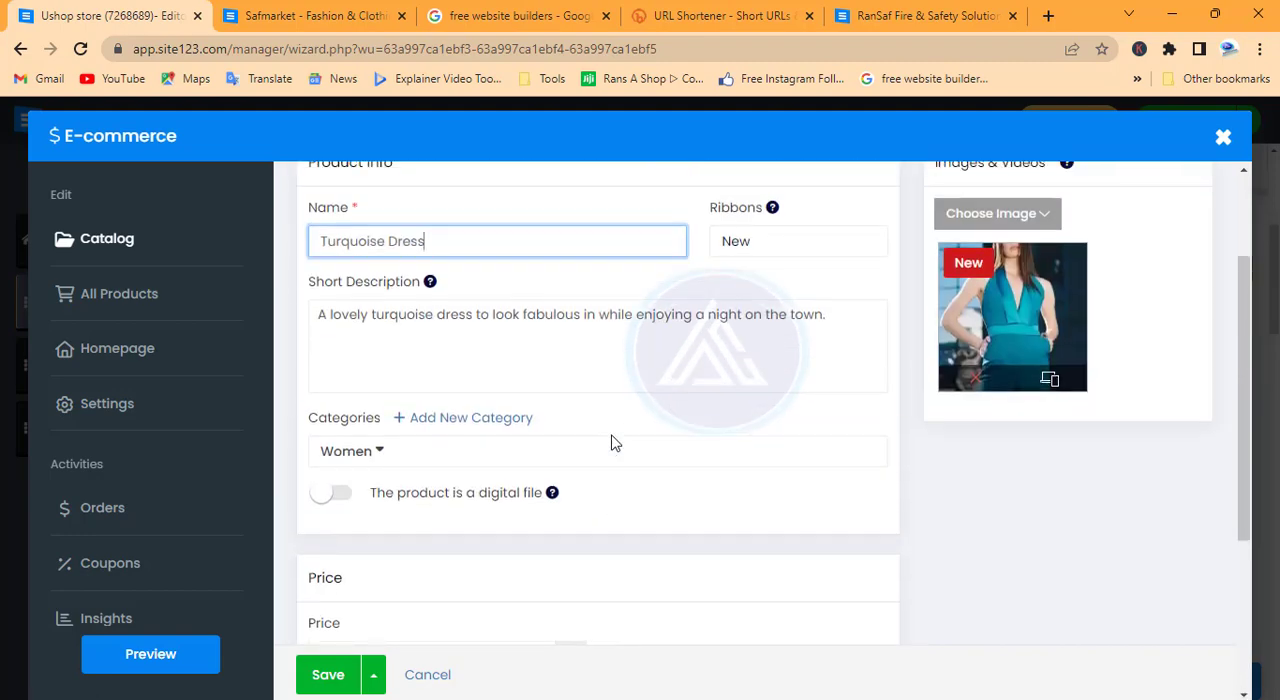
scroll(615, 443, "up", 2)
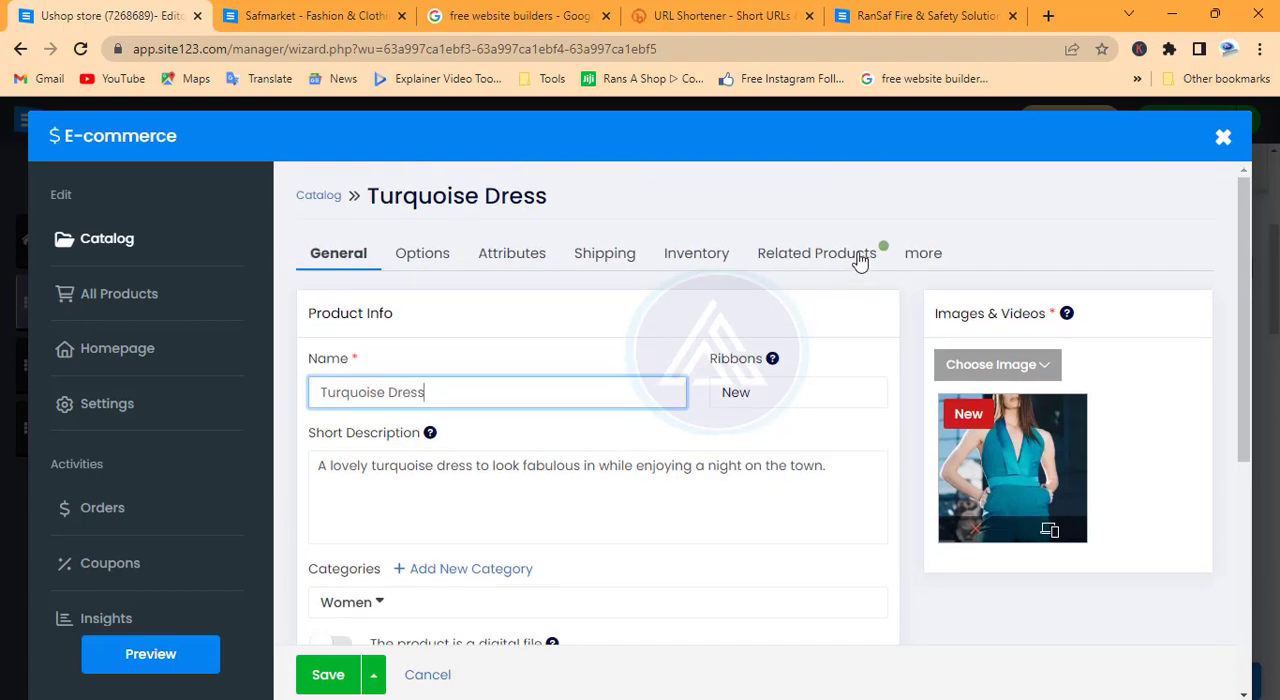
left_click(1222, 137)
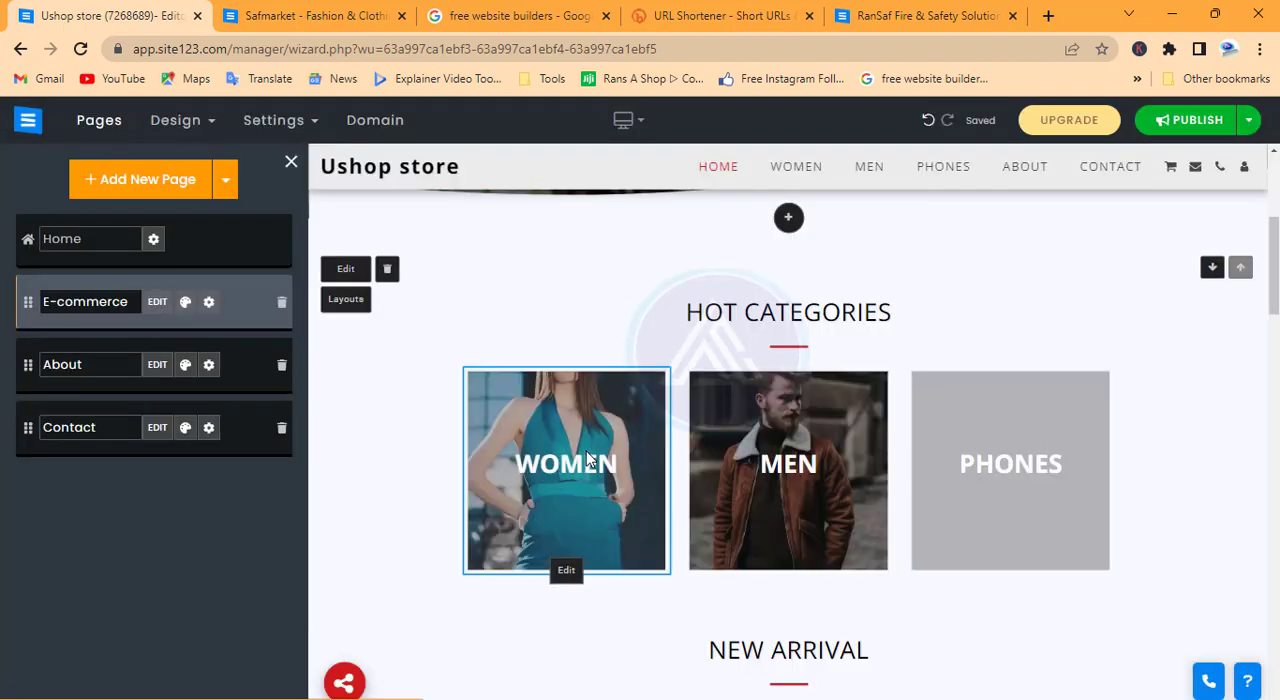
Examine the Hot Categories and New Arrival sections on the store's home page
scroll(586, 458, "down", 2)
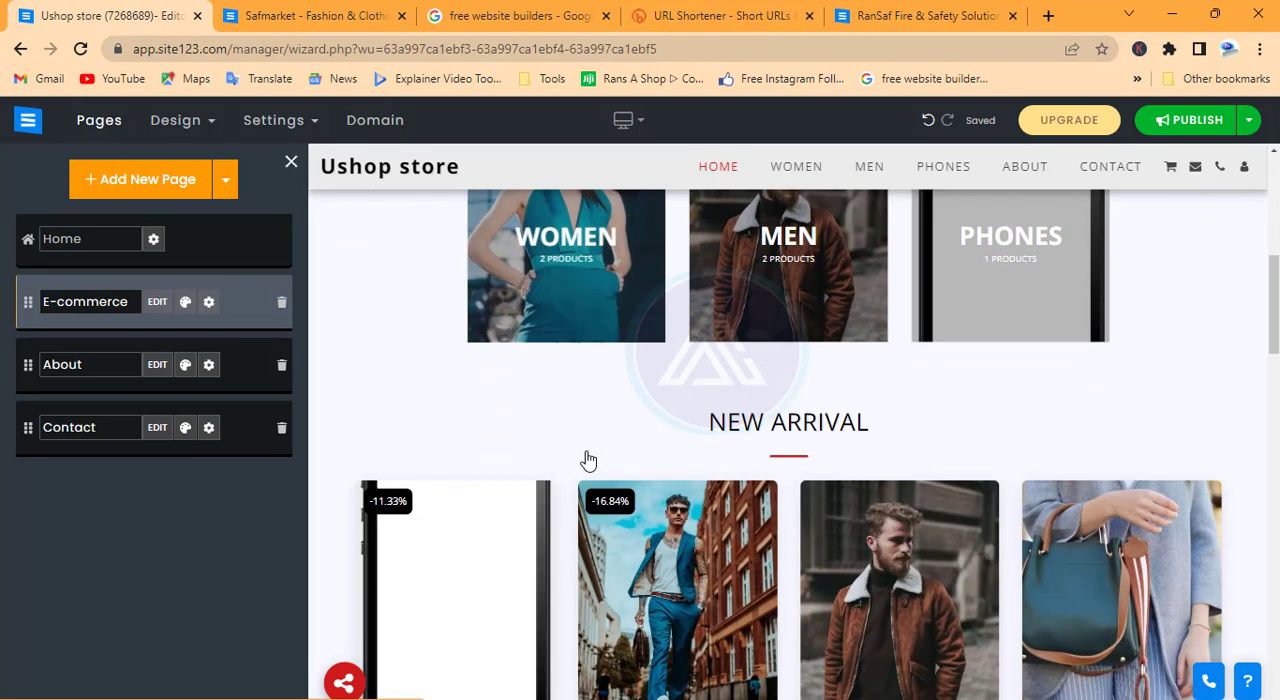
scroll(920, 466, "up", 2)
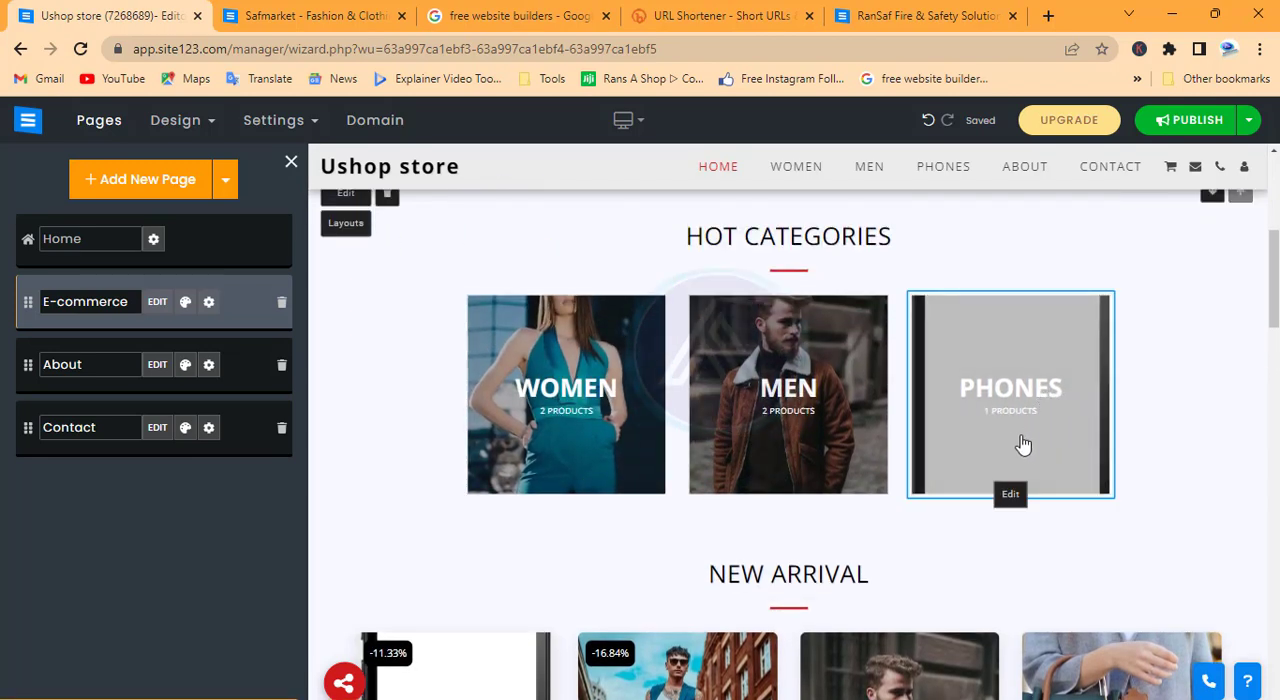
scroll(710, 363, "down", 3)
scroll(709, 363, "down", 1)
scroll(709, 360, "up", 3)
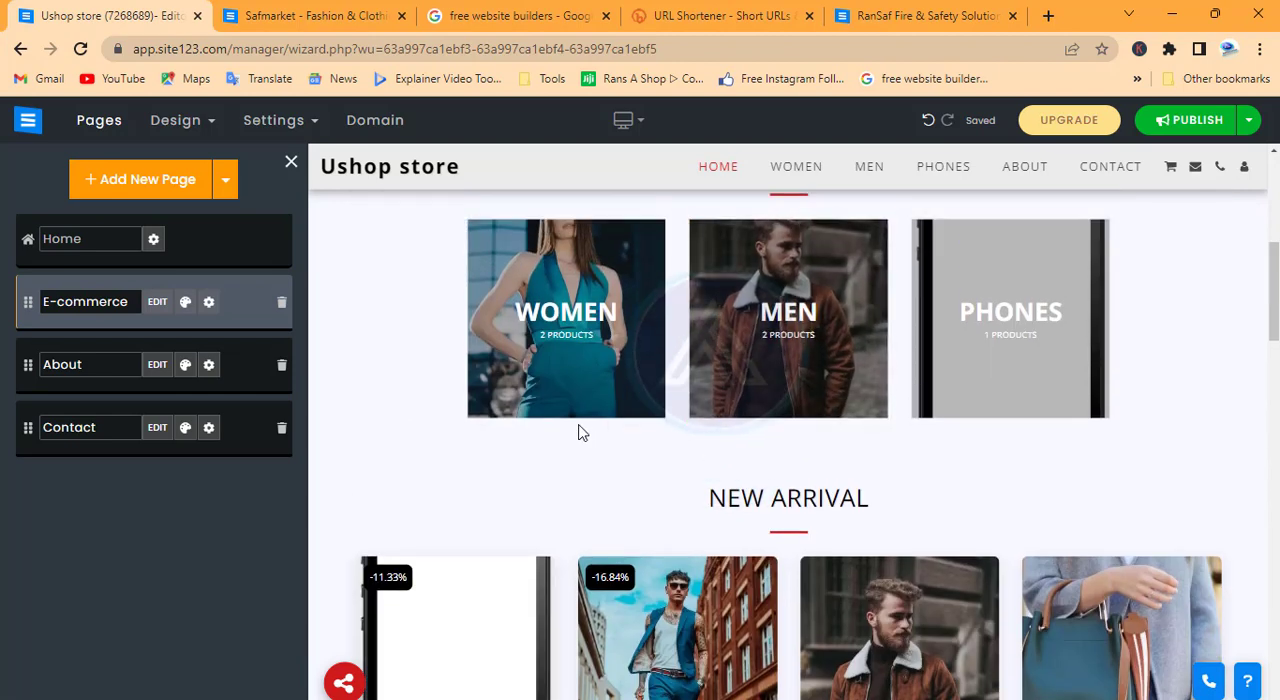
scroll(580, 432, "down", 3)
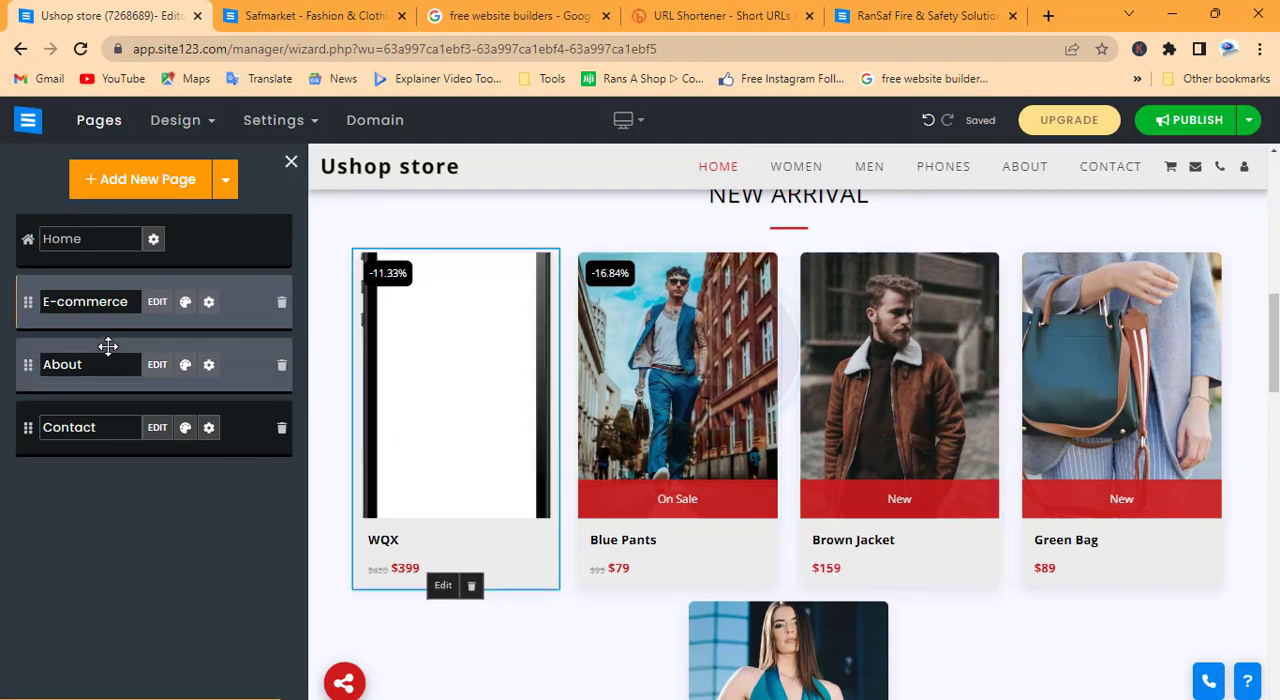
Reopen the E-commerce page editor and look through the catalog and the full product list
left_click(156, 302)
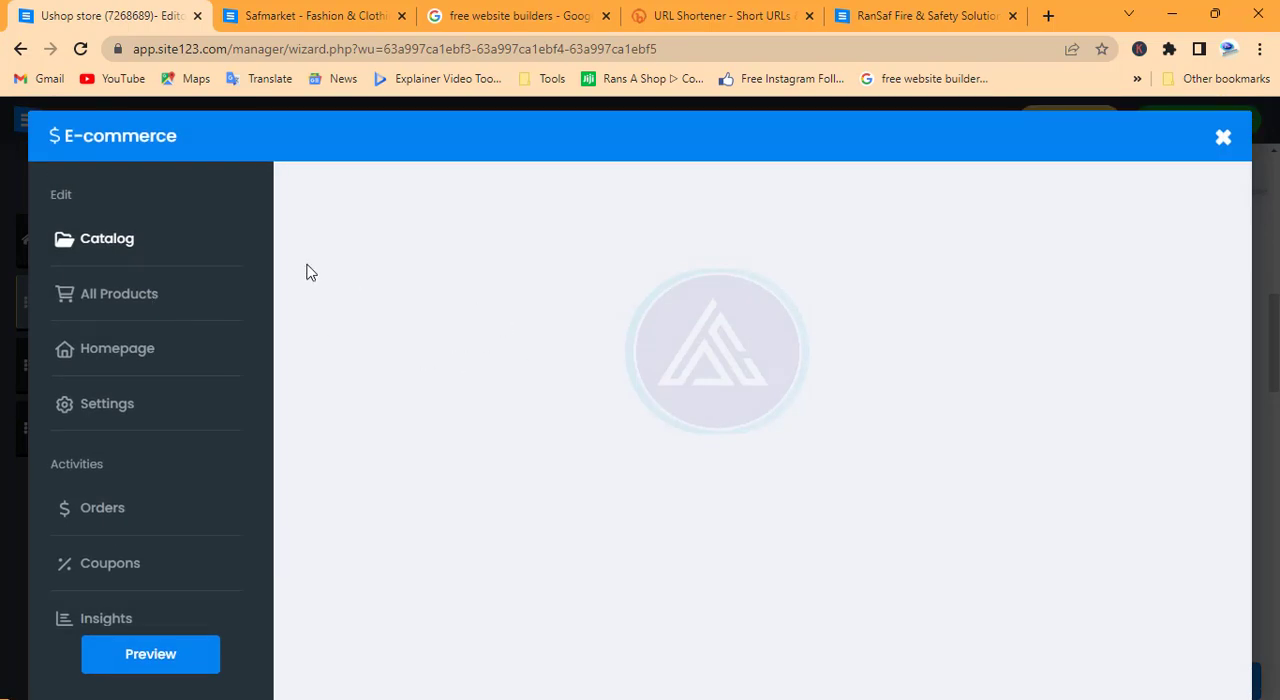
mouse_move(765, 324)
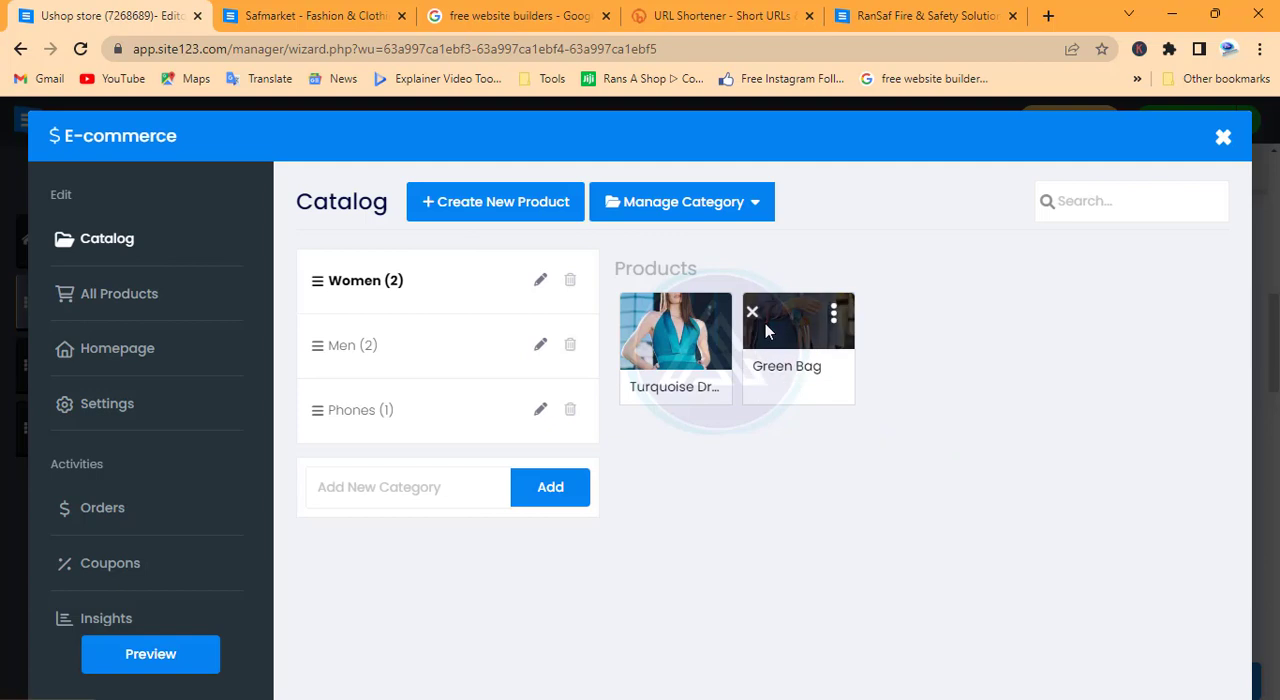
left_click(133, 299)
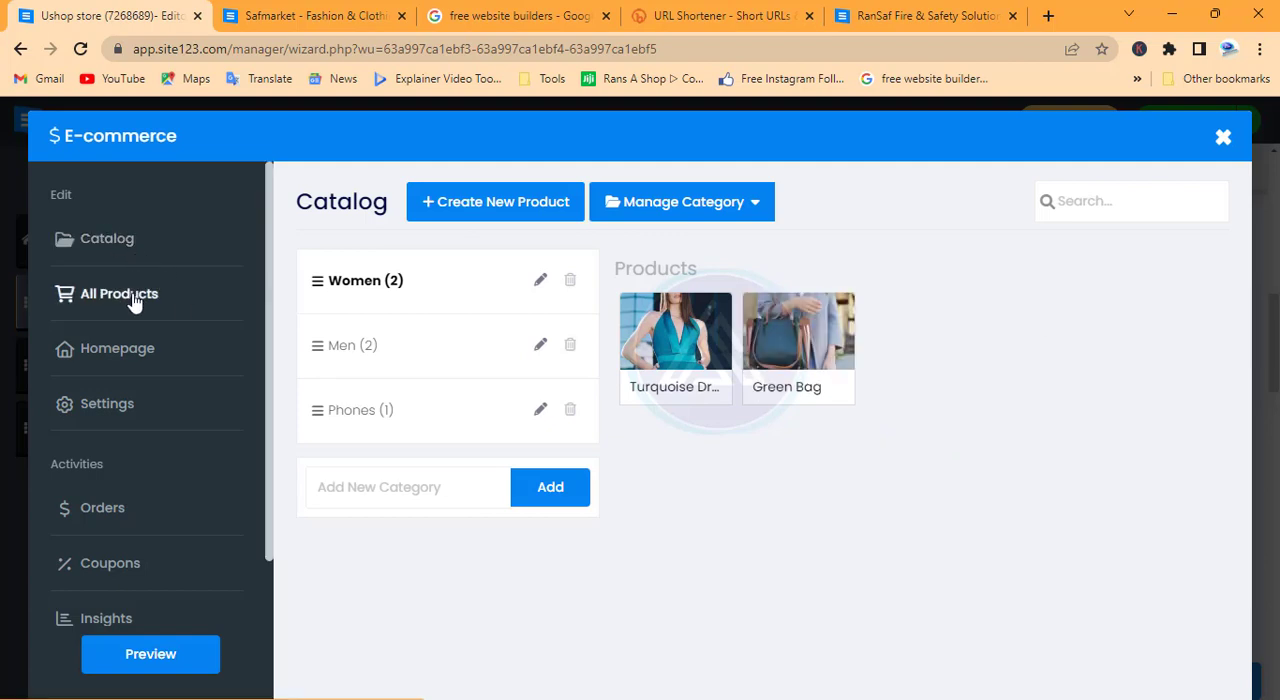
scroll(688, 456, "down", 5)
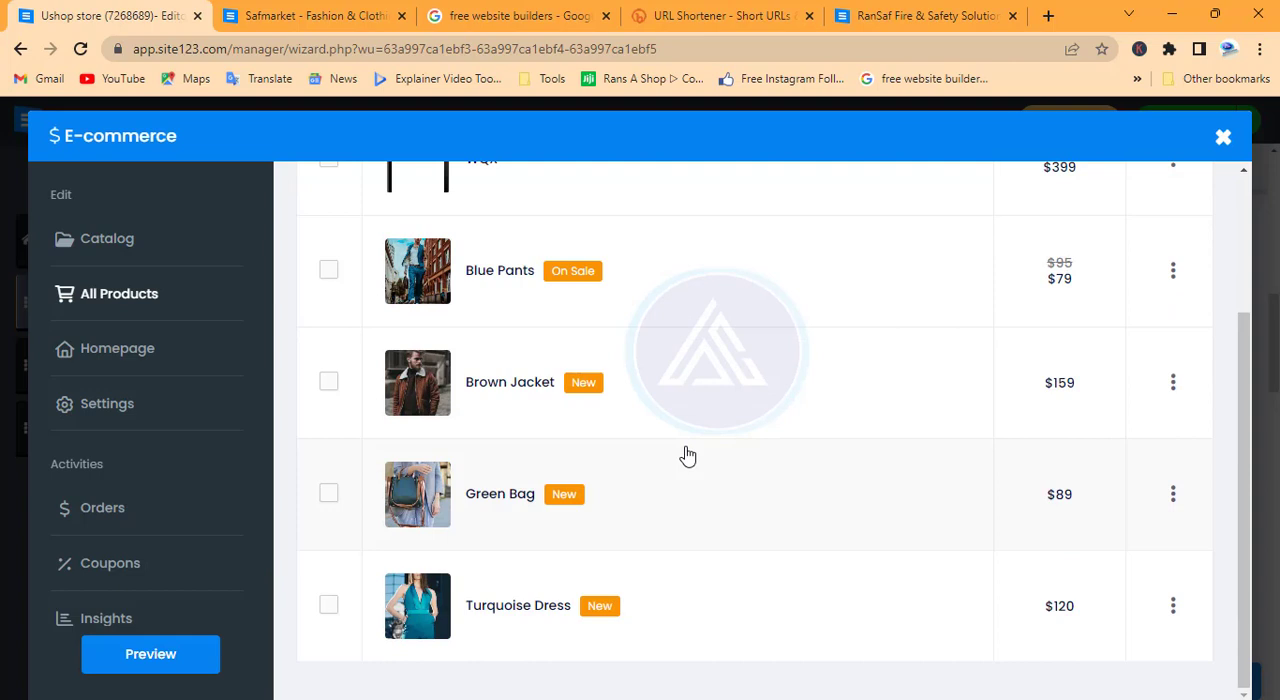
scroll(688, 456, "up", 1)
scroll(688, 456, "down", 1)
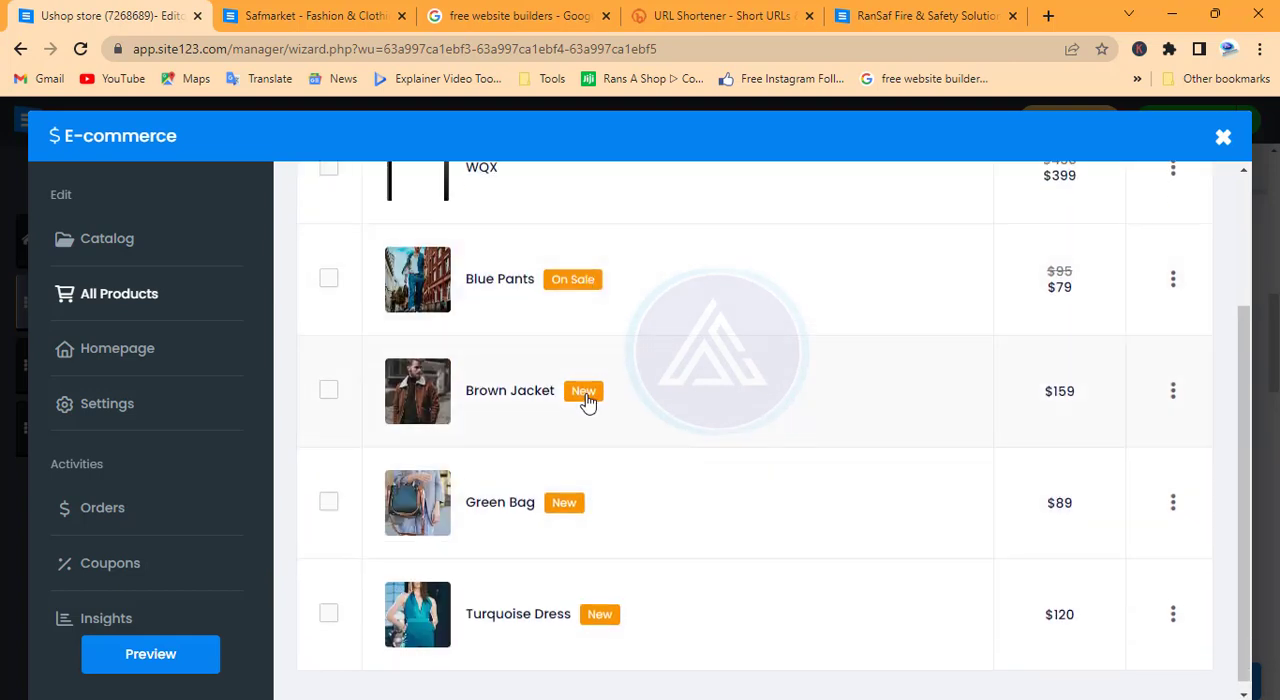
scroll(586, 395, "down", 1)
scroll(142, 353, "down", 1)
Open the store's payment methods settings and enable Bank Deposit as an offline payment method, leaving its description empty
left_click(146, 352)
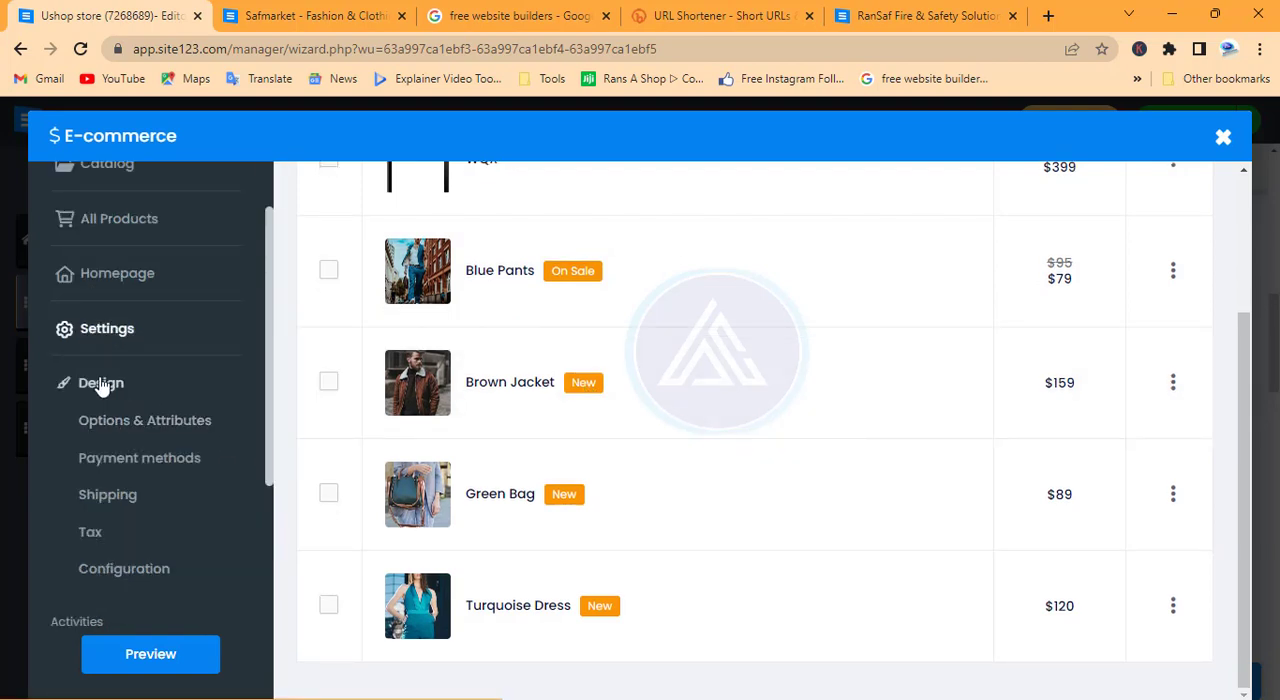
left_click(148, 459)
scroll(666, 381, "down", 10)
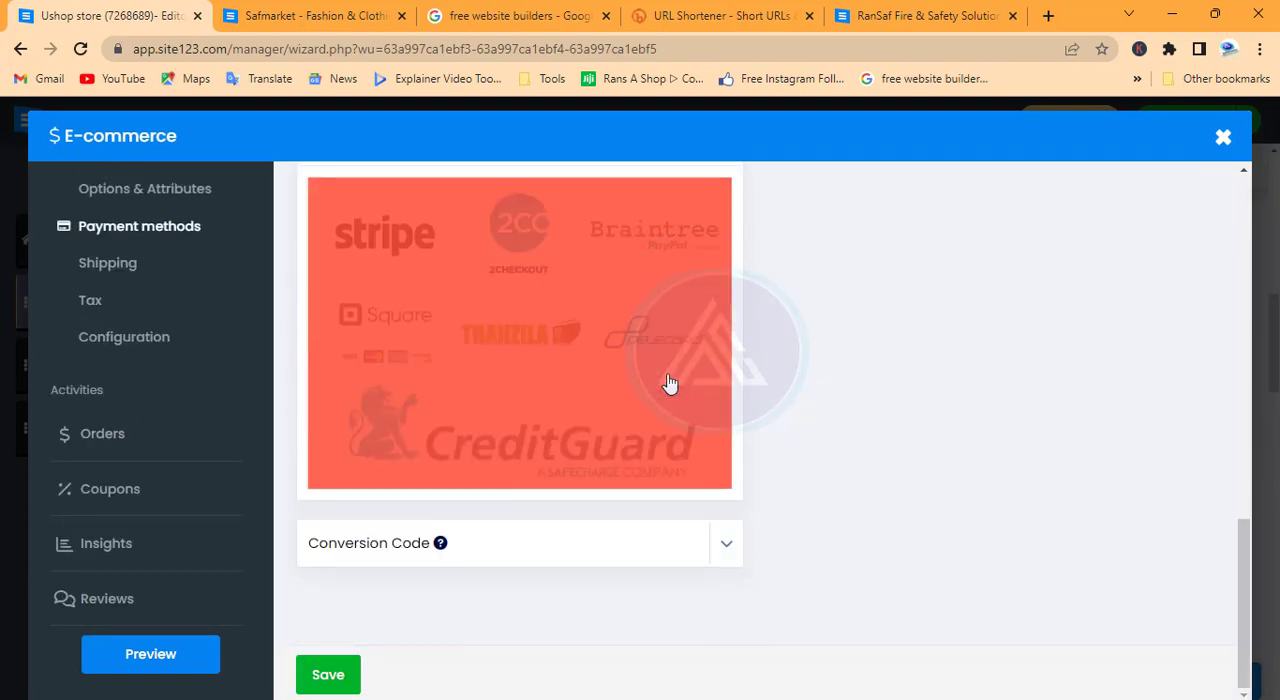
scroll(669, 383, "up", 10)
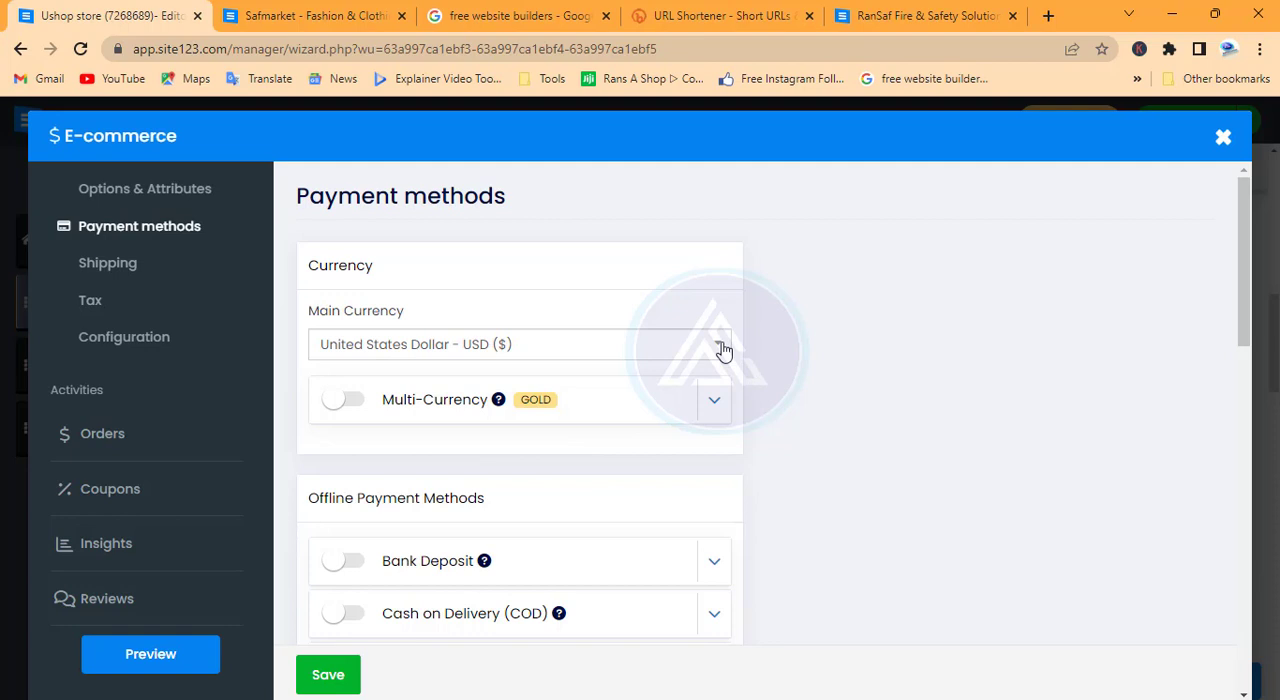
scroll(660, 499, "down", 2)
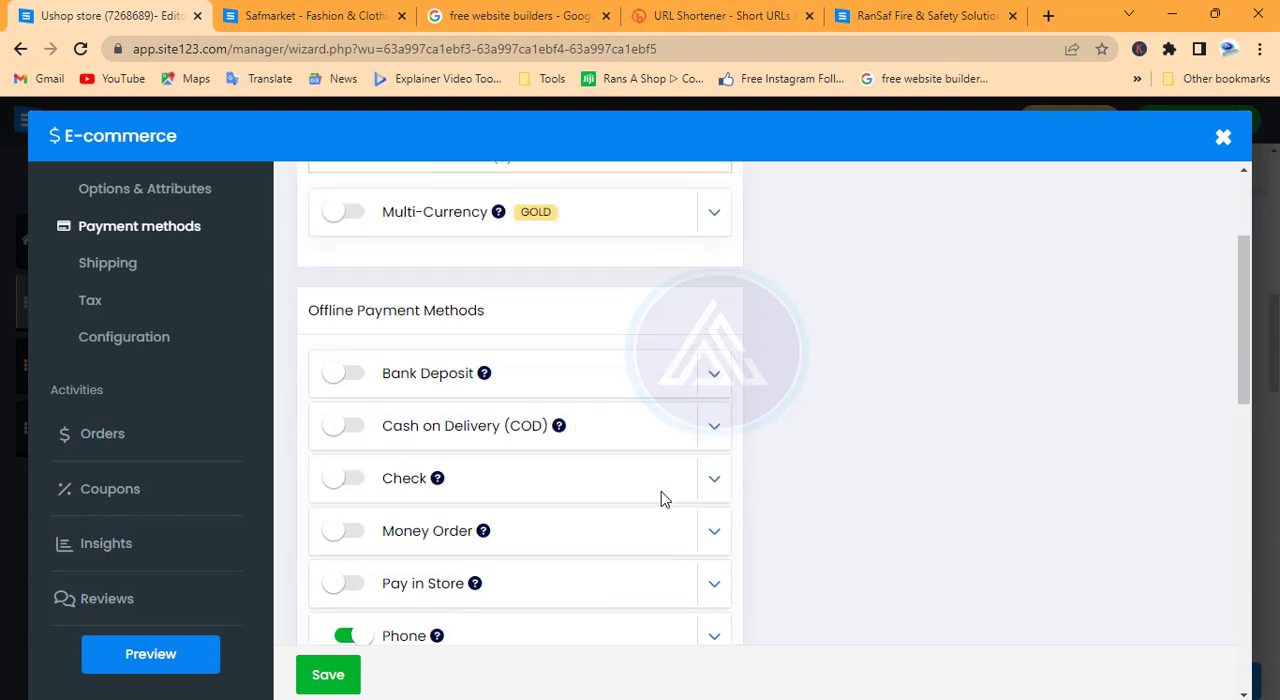
left_click(345, 374)
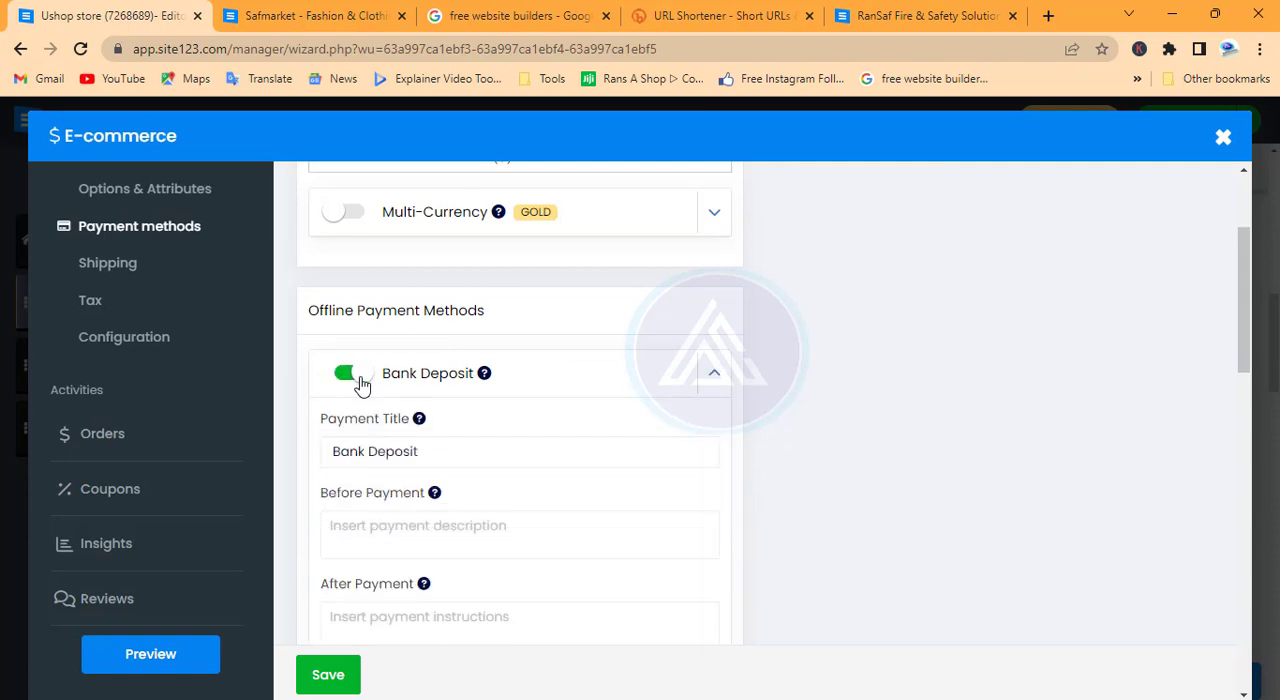
scroll(491, 414, "down", 1)
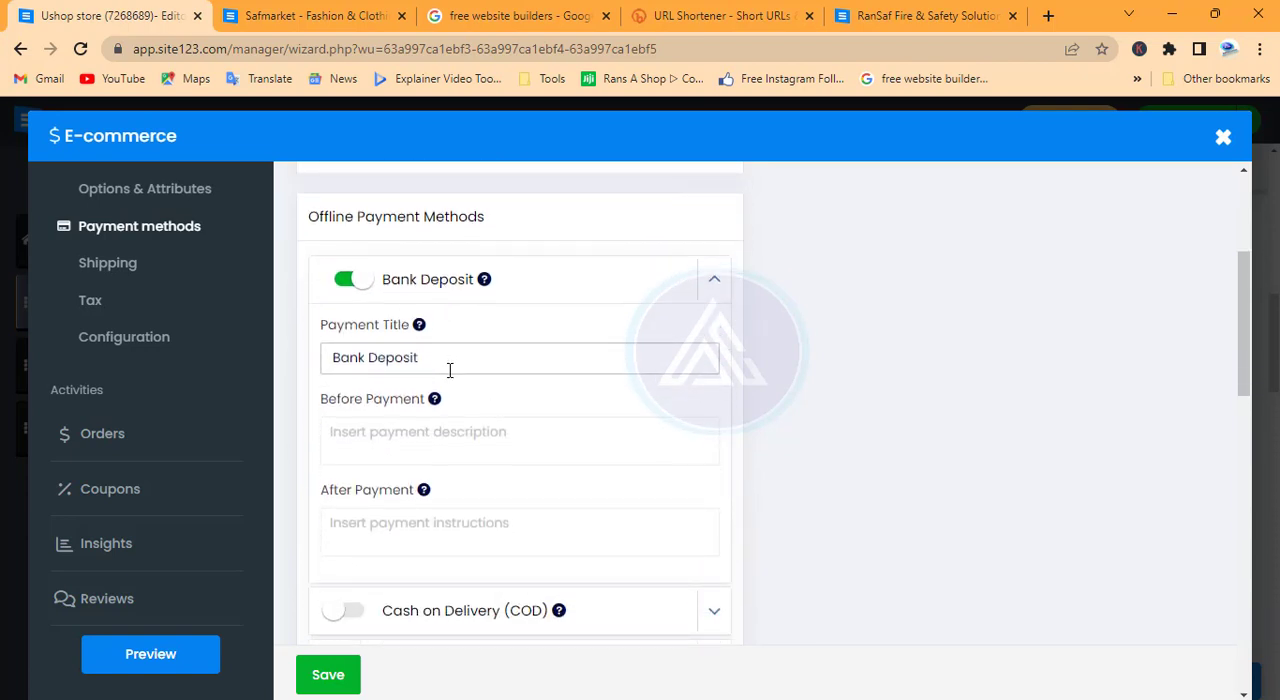
left_click(445, 433)
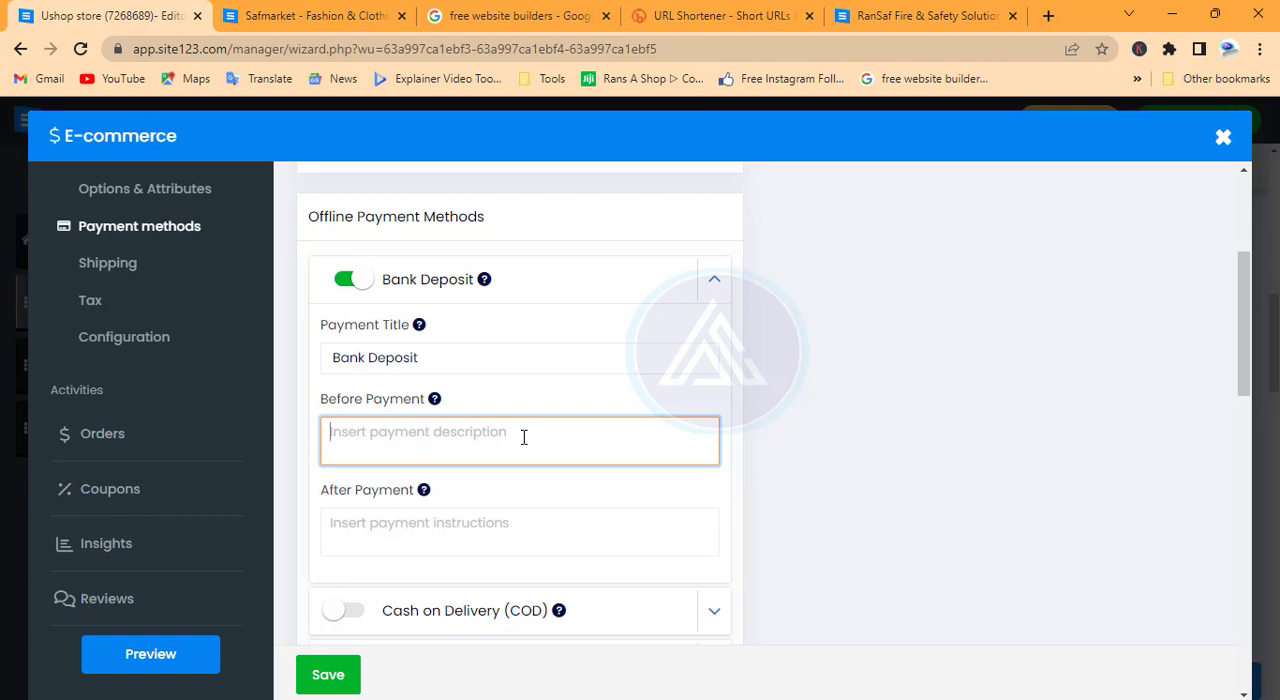
Enable the Cash on Delivery (COD), Check and Pay in Store offline payment methods, leaving their descriptions and instructions empty
scroll(455, 445, "down", 3)
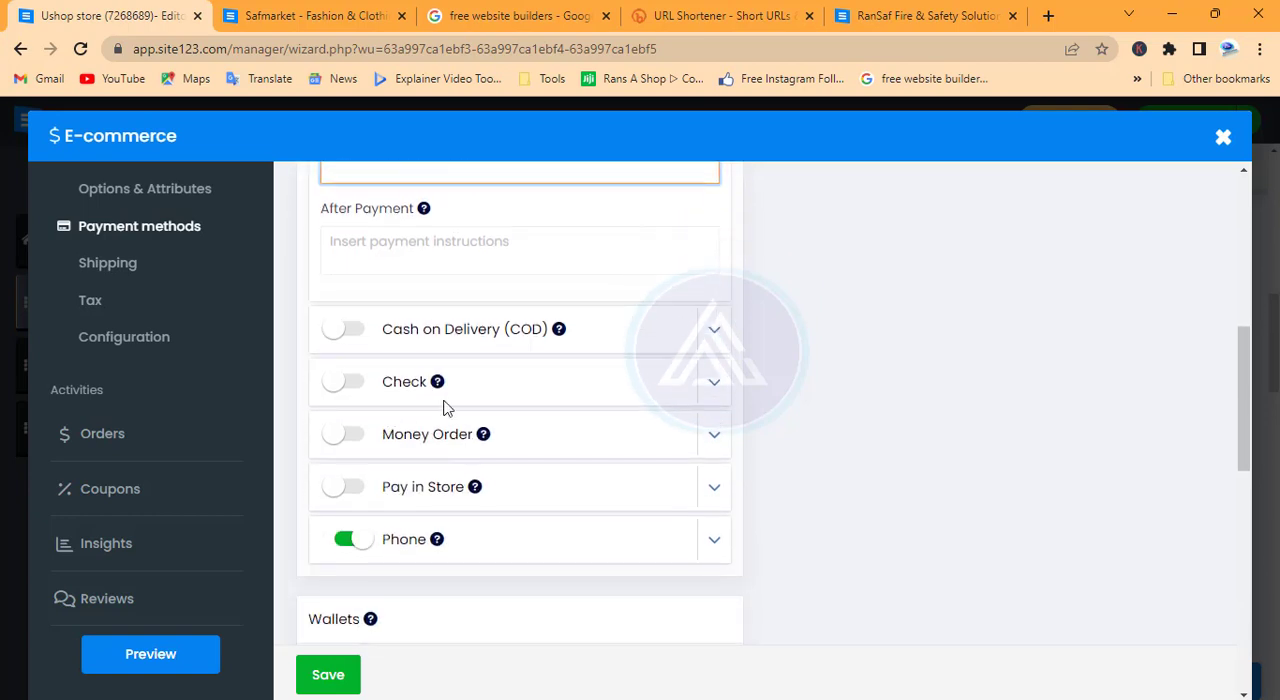
left_click(352, 340)
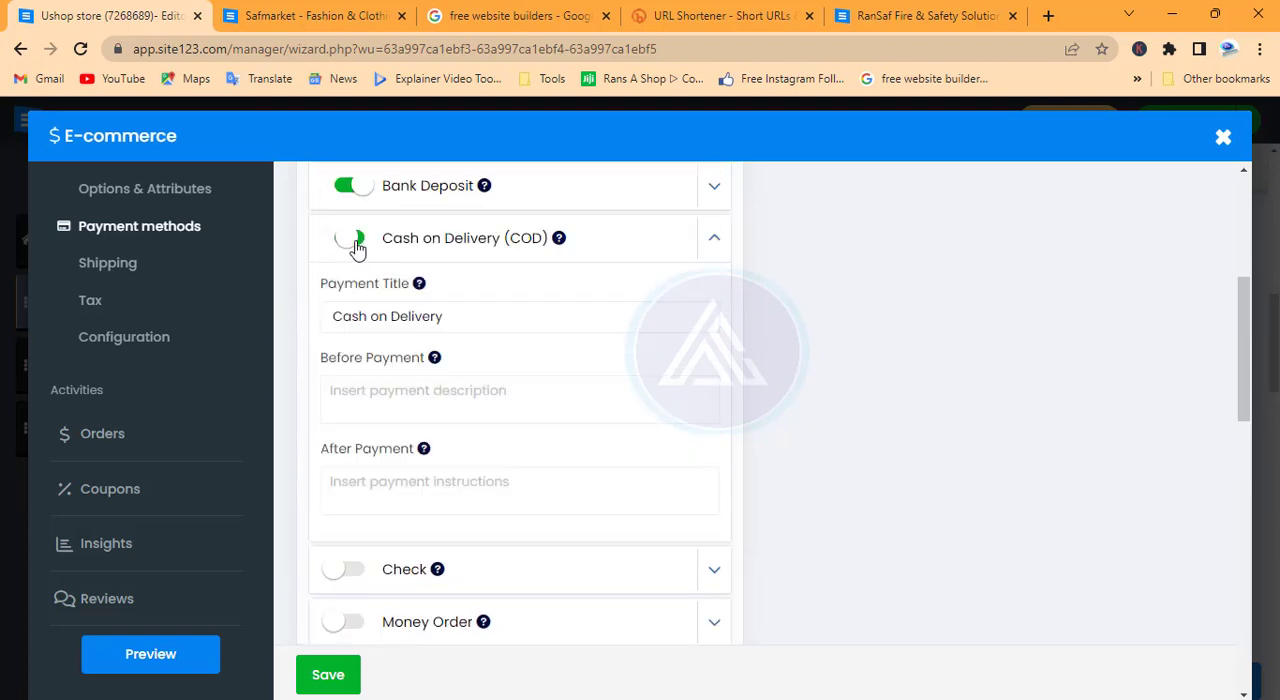
left_click(465, 386)
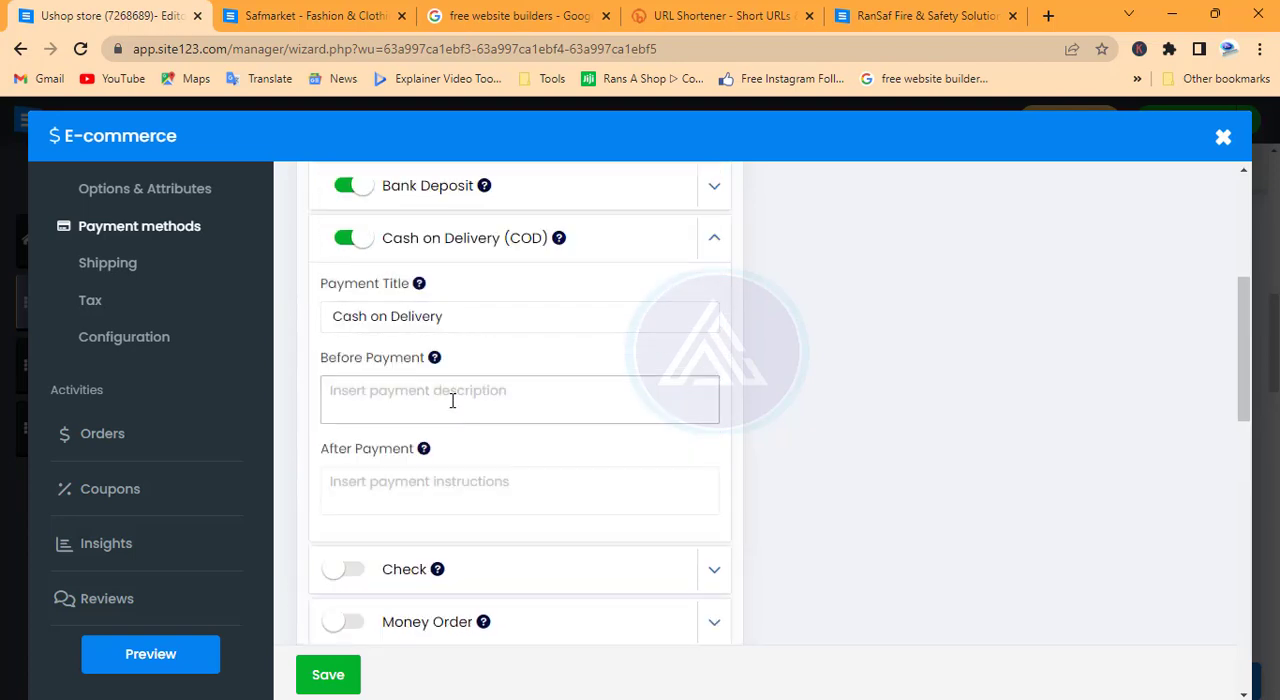
scroll(450, 398, "down", 3)
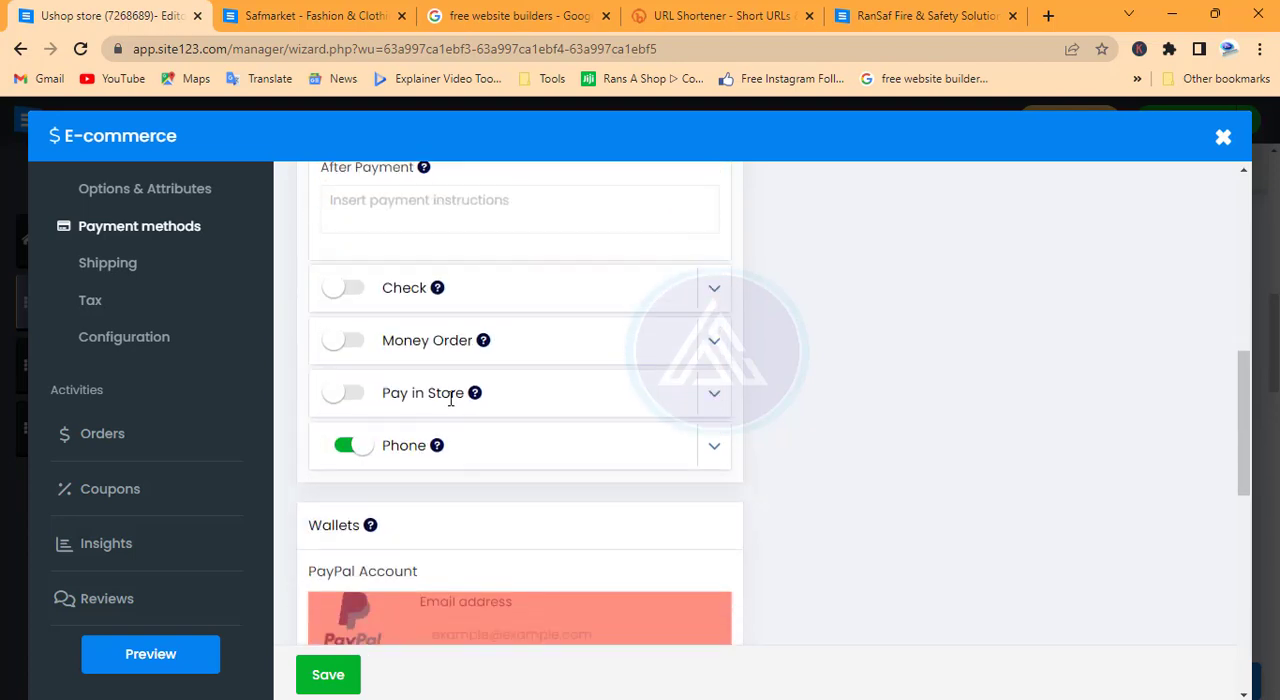
left_click(348, 290)
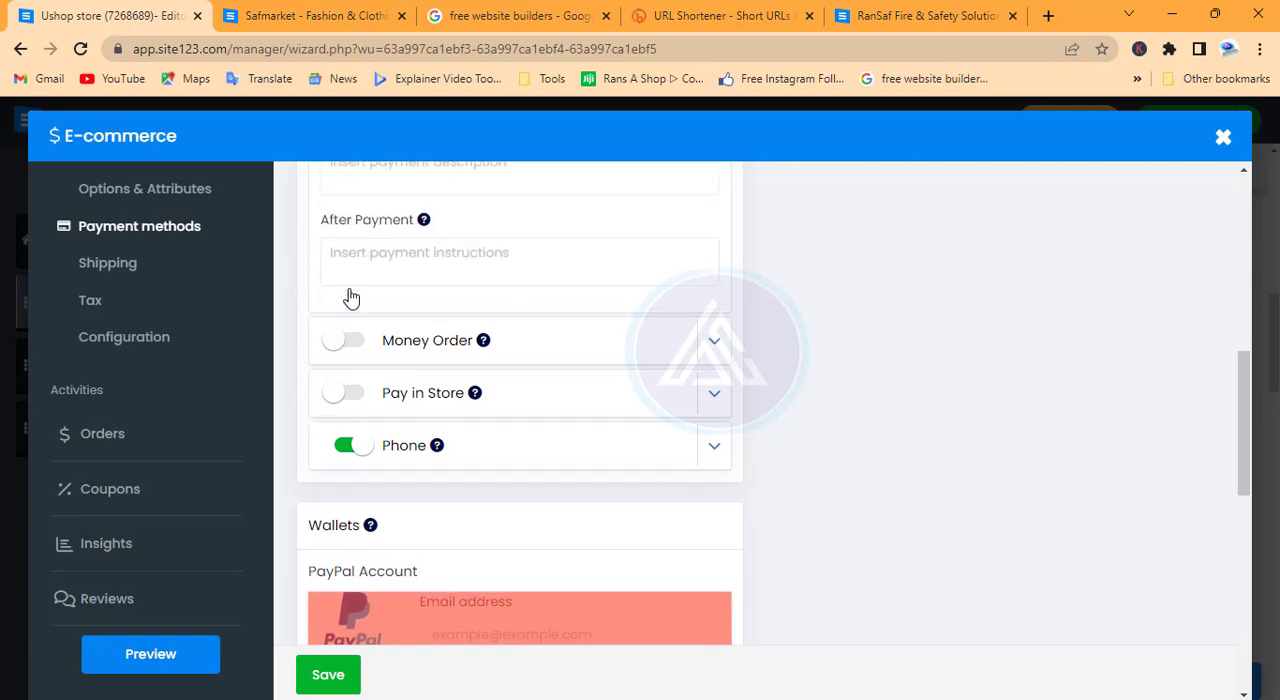
left_click(420, 264)
left_click(350, 392)
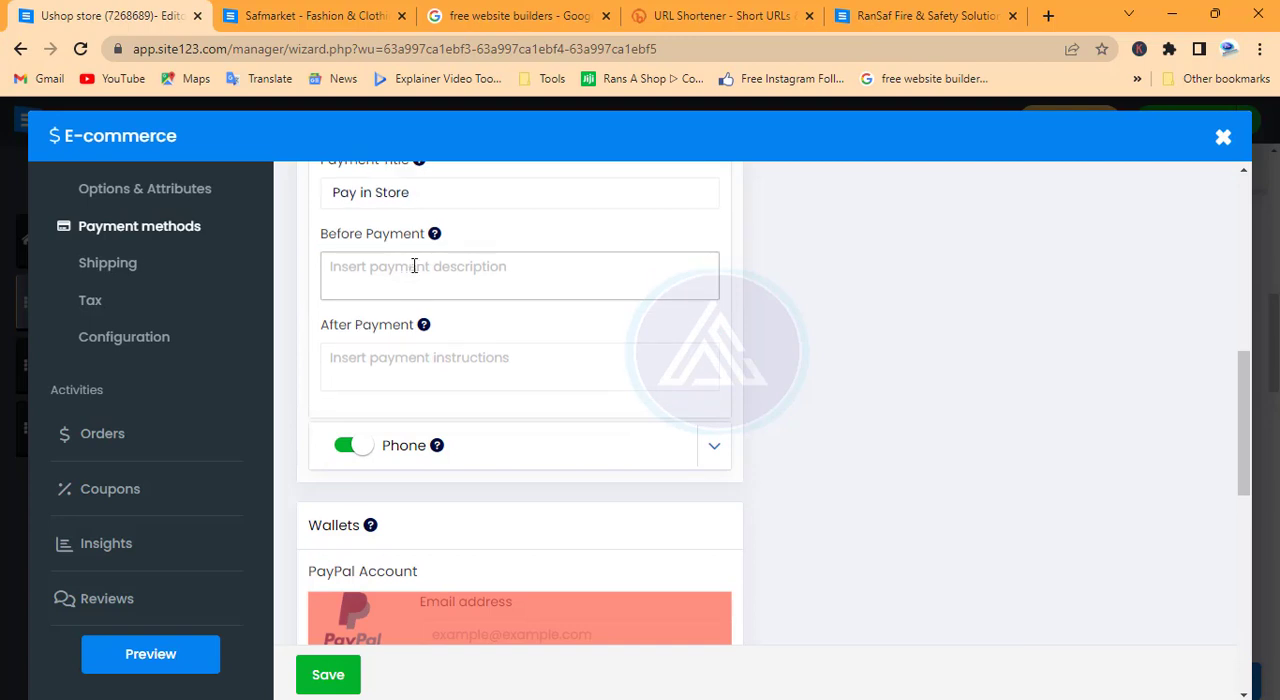
Set the store's main currency to Ghana Cedis - GHC (₵) and save the payment settings
scroll(417, 300, "down", 3)
scroll(489, 269, "down", 2)
scroll(551, 450, "down", 3)
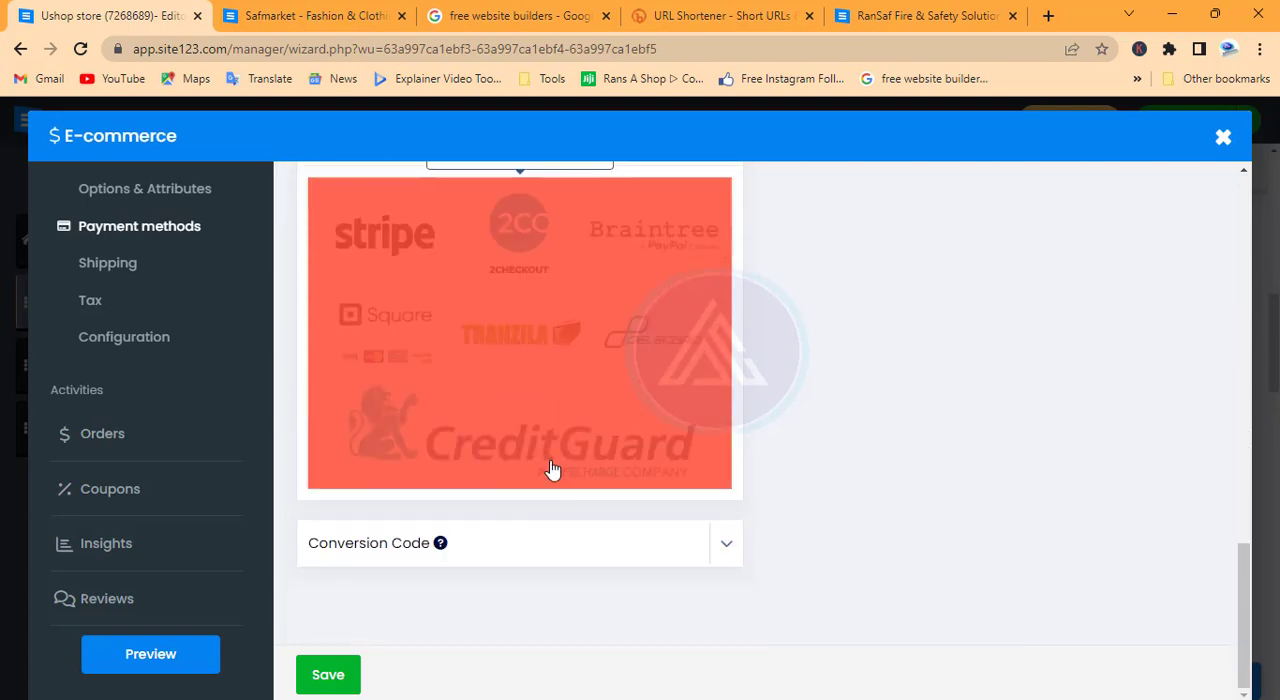
scroll(509, 489, "up", 12)
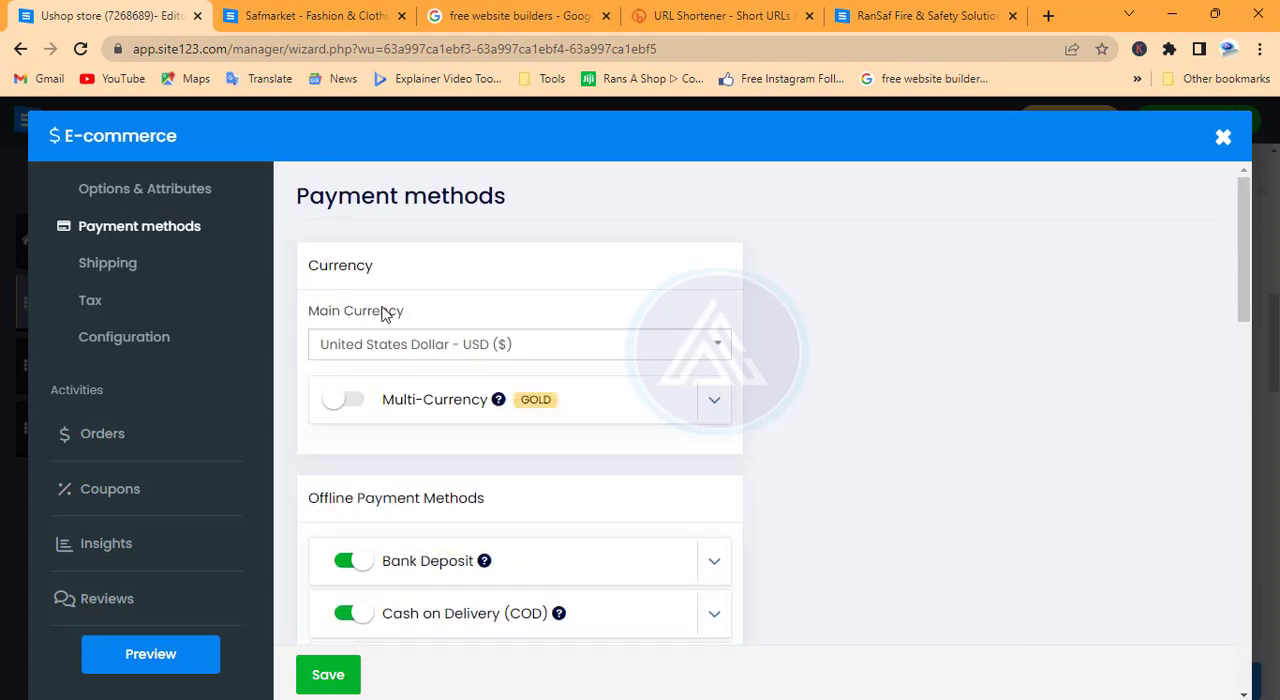
left_click(720, 346)
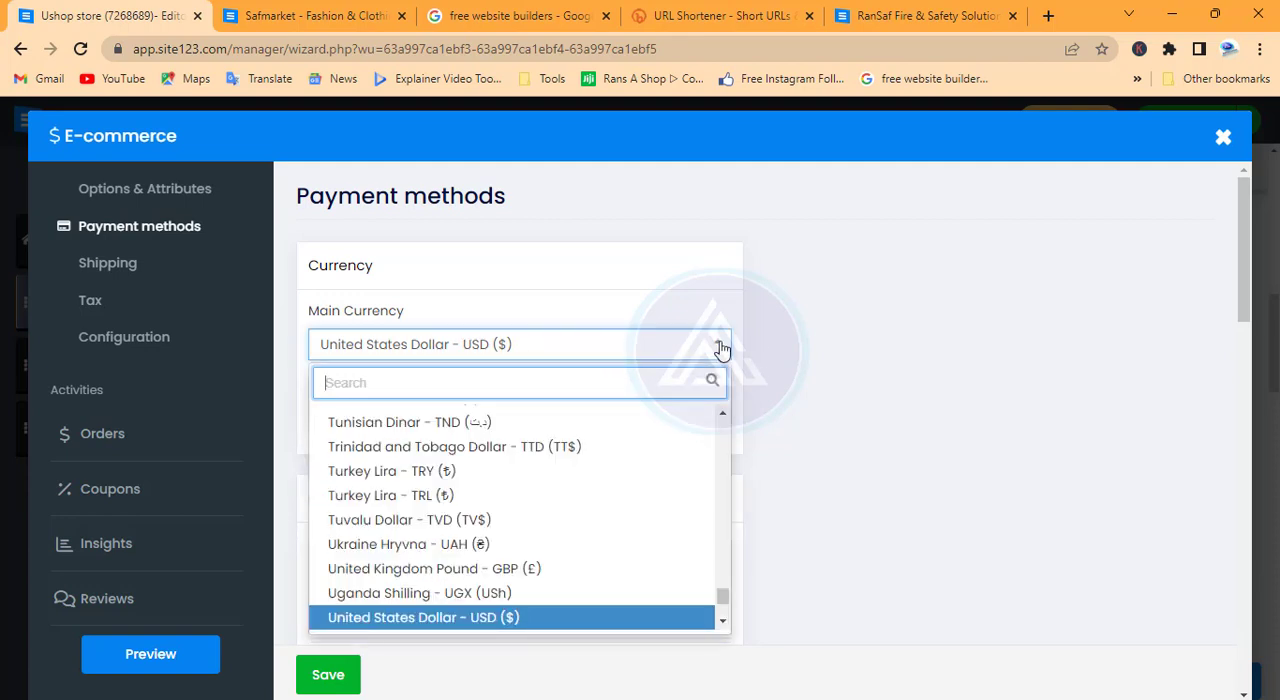
type("gha")
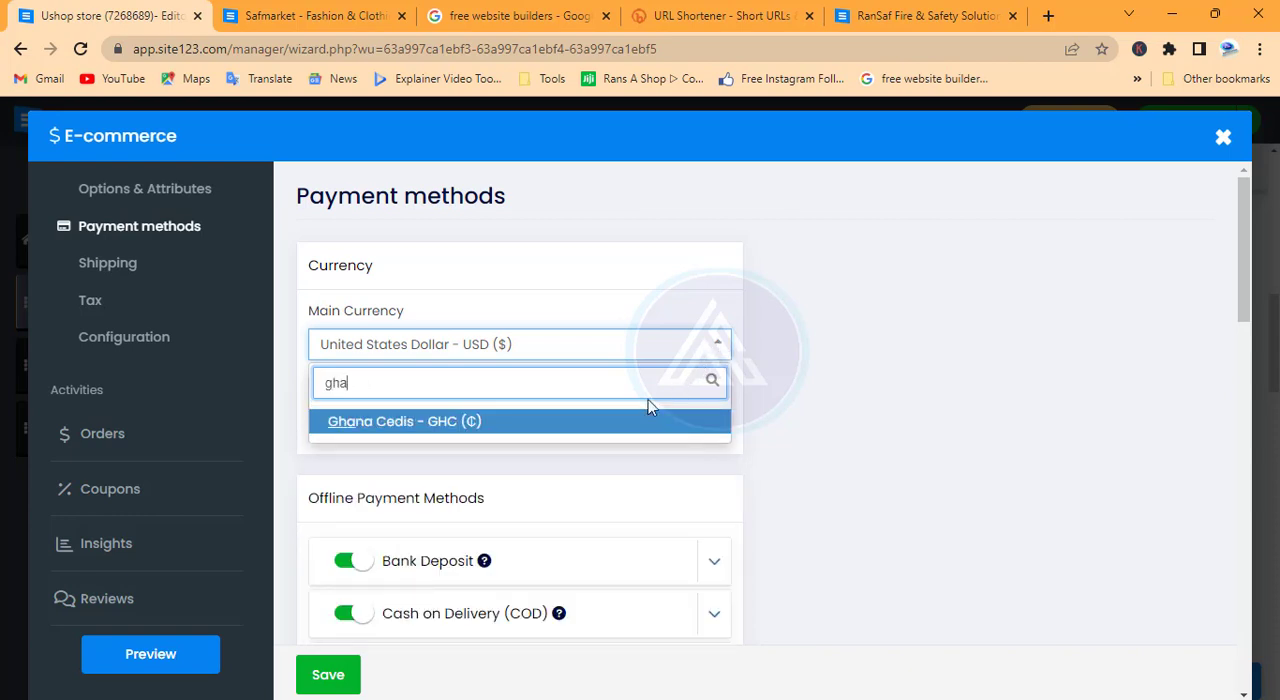
left_click(609, 424)
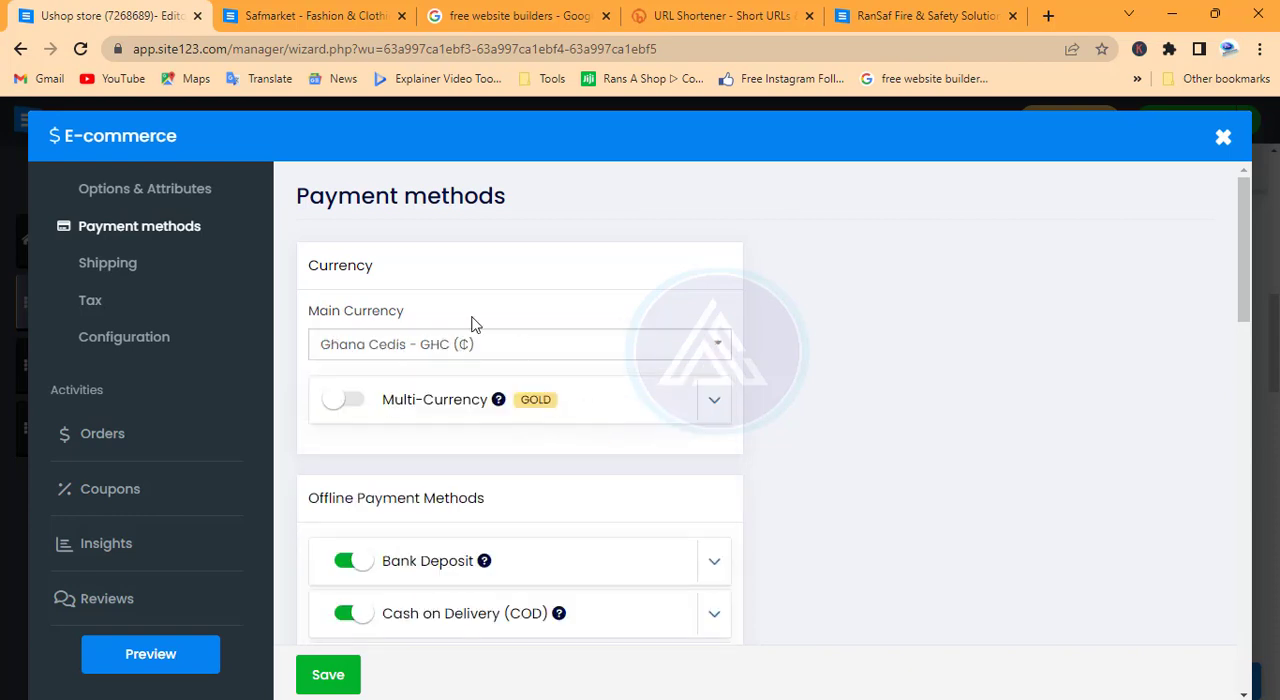
left_click(336, 672)
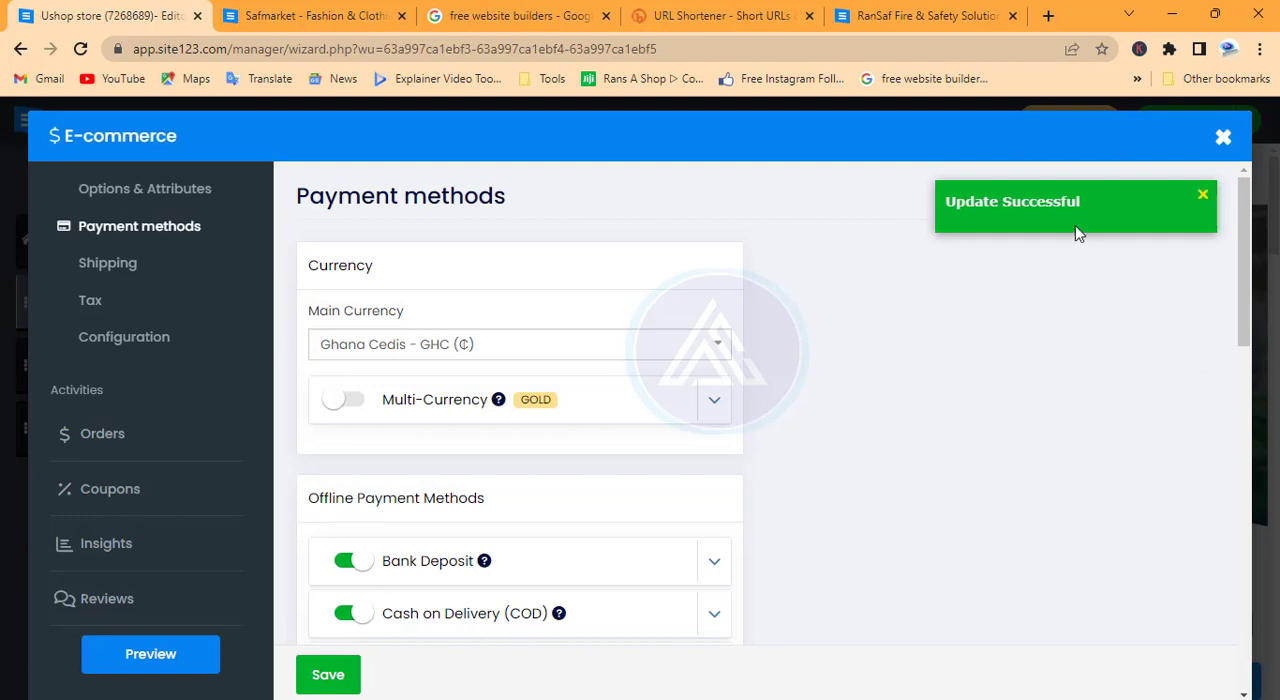
Save the payment settings and review the Rest of the World shipping region's available shipping methods, keeping Free Shipping
left_click(323, 674)
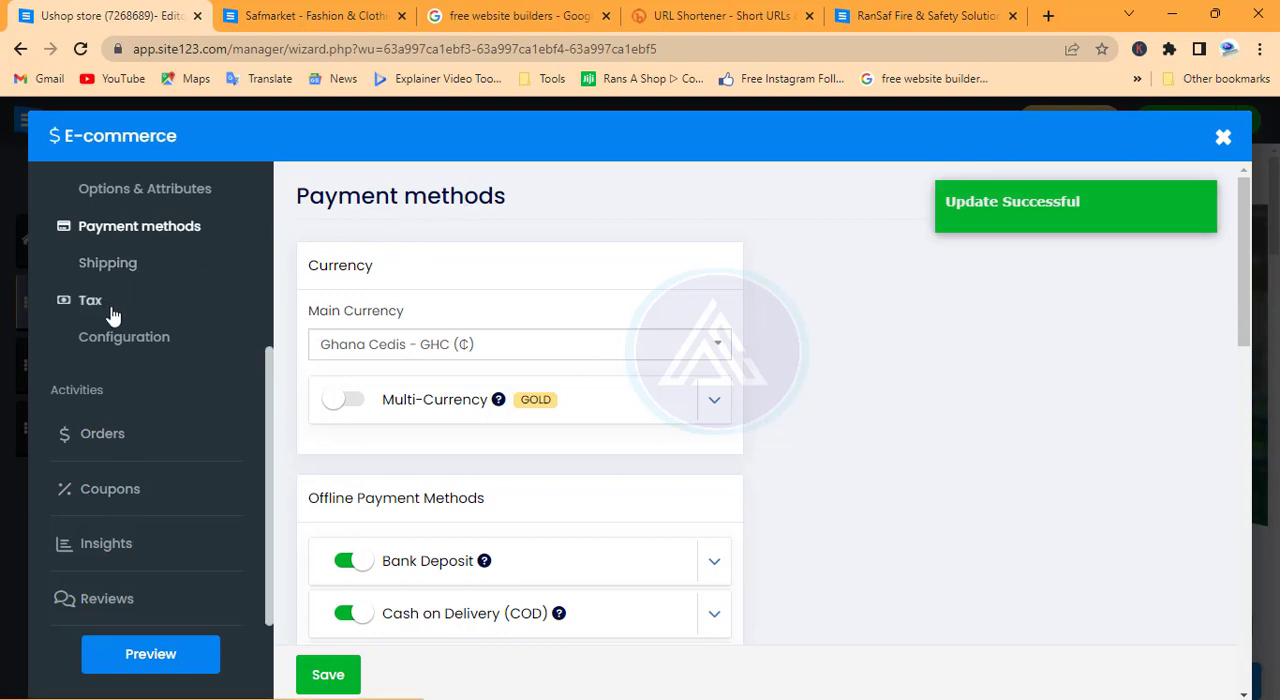
left_click(108, 266)
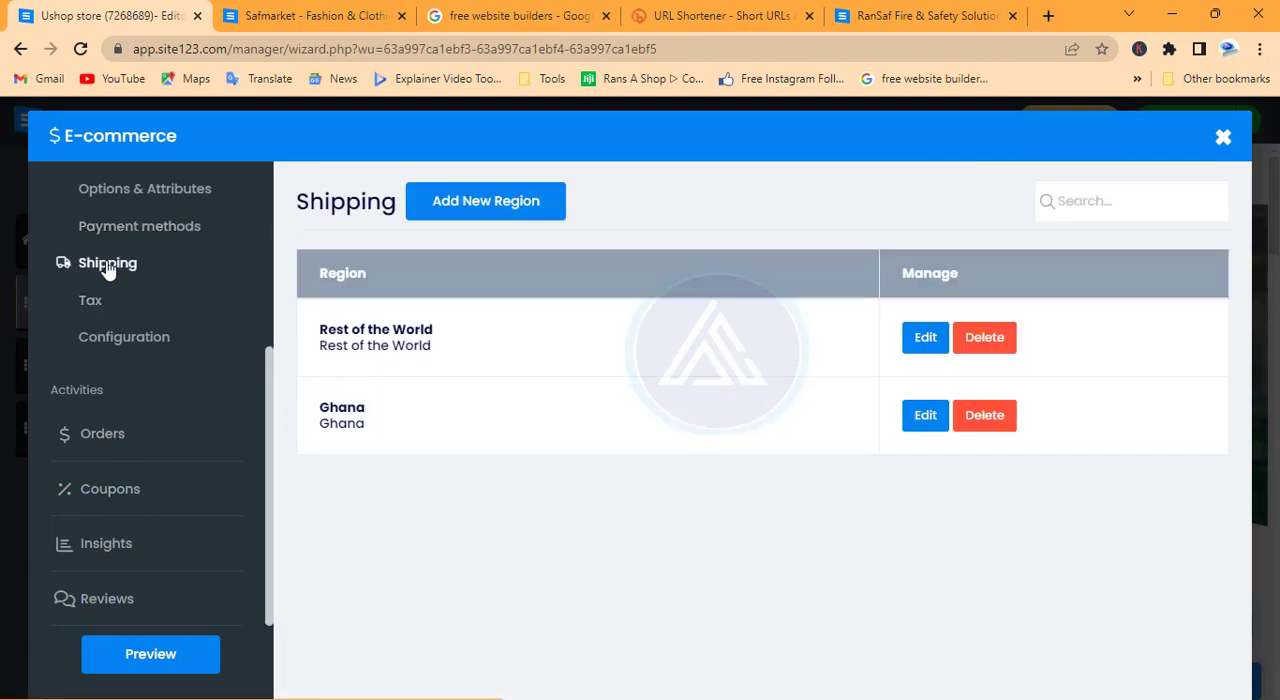
left_click(934, 347)
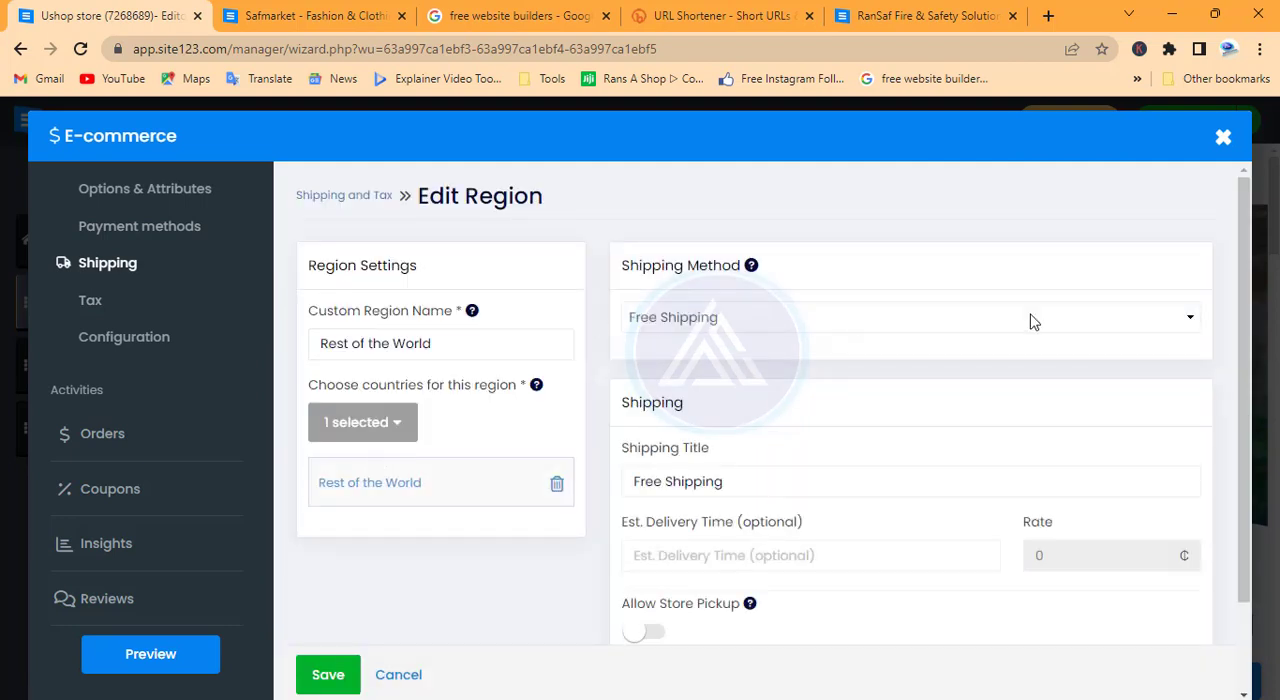
left_click(800, 320)
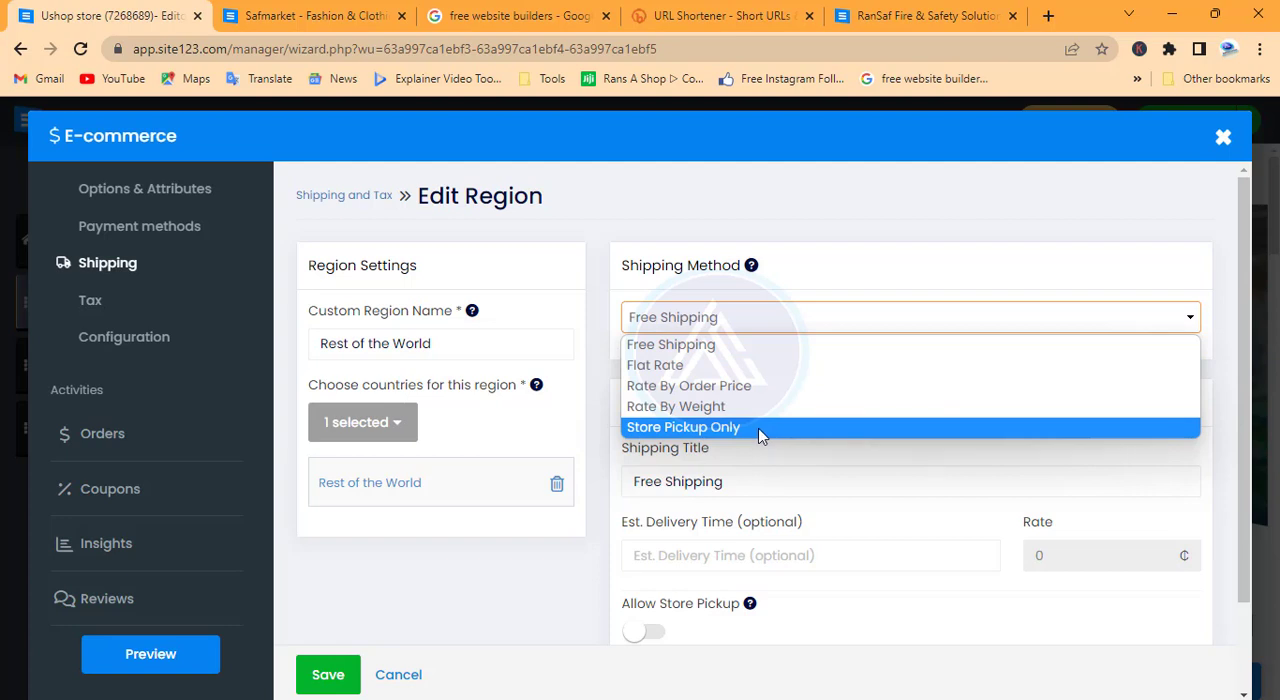
left_click(760, 317)
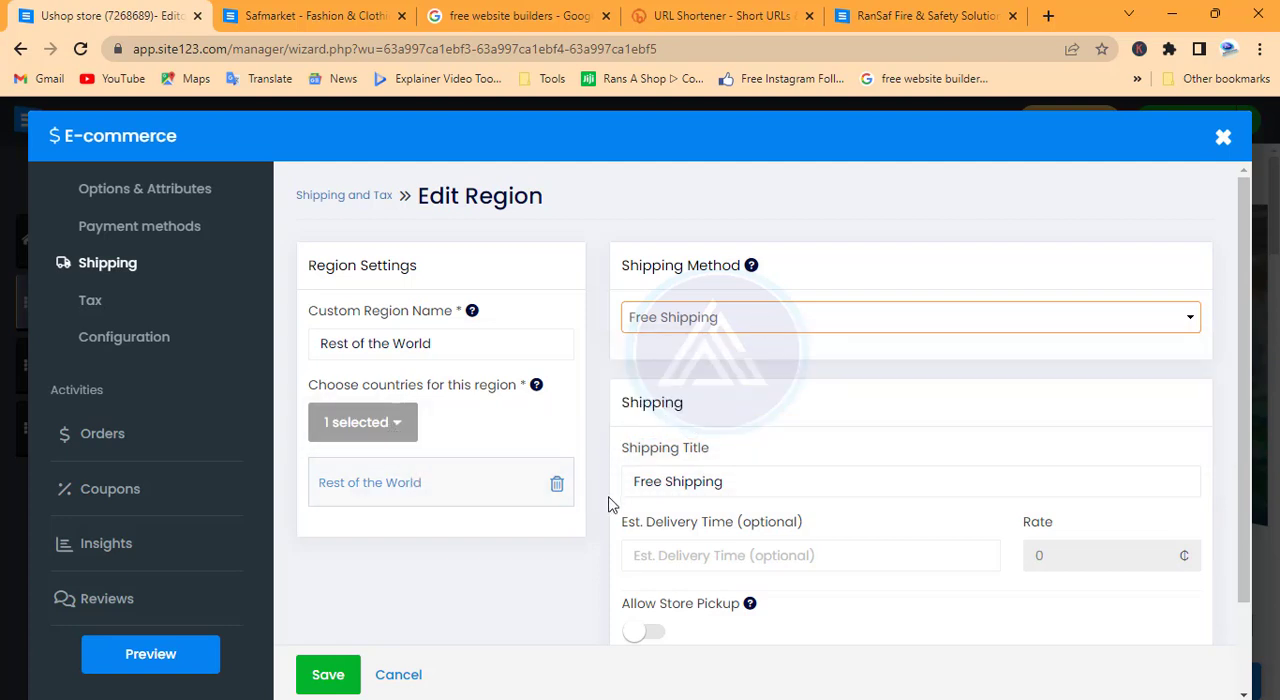
scroll(876, 510, "down", 2)
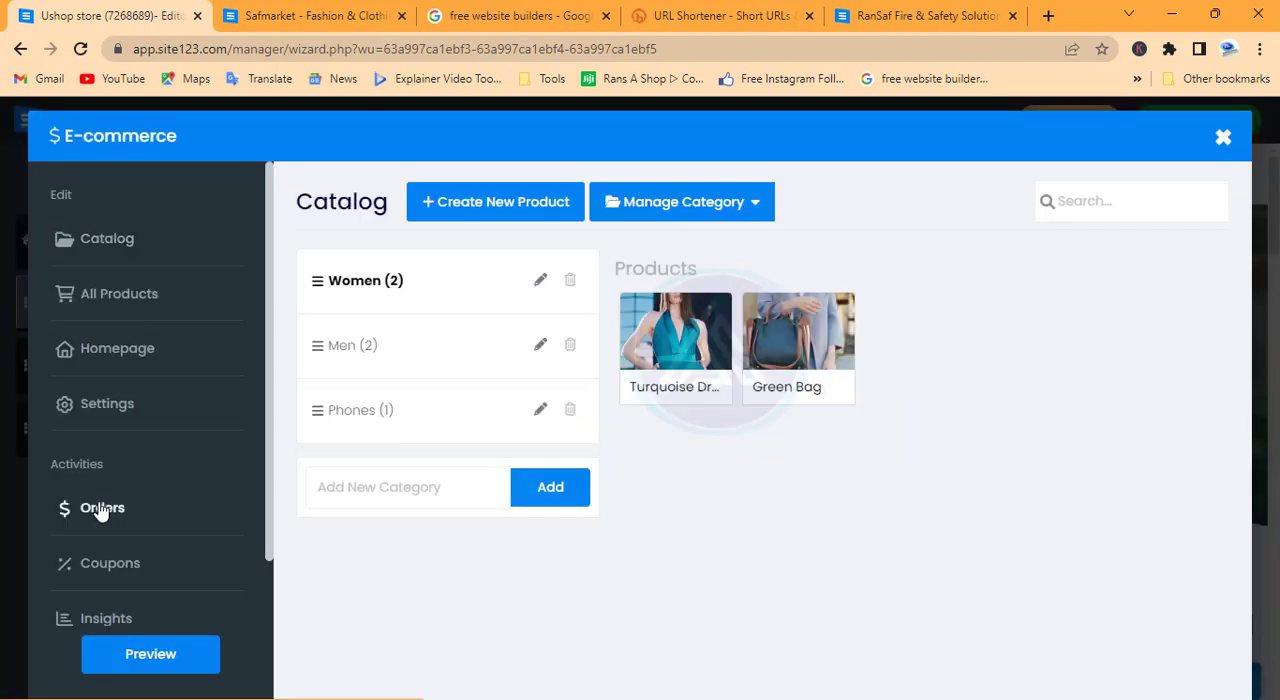
Look over the store's Orders section and the other activities, and close the E-commerce editor
left_click(100, 508)
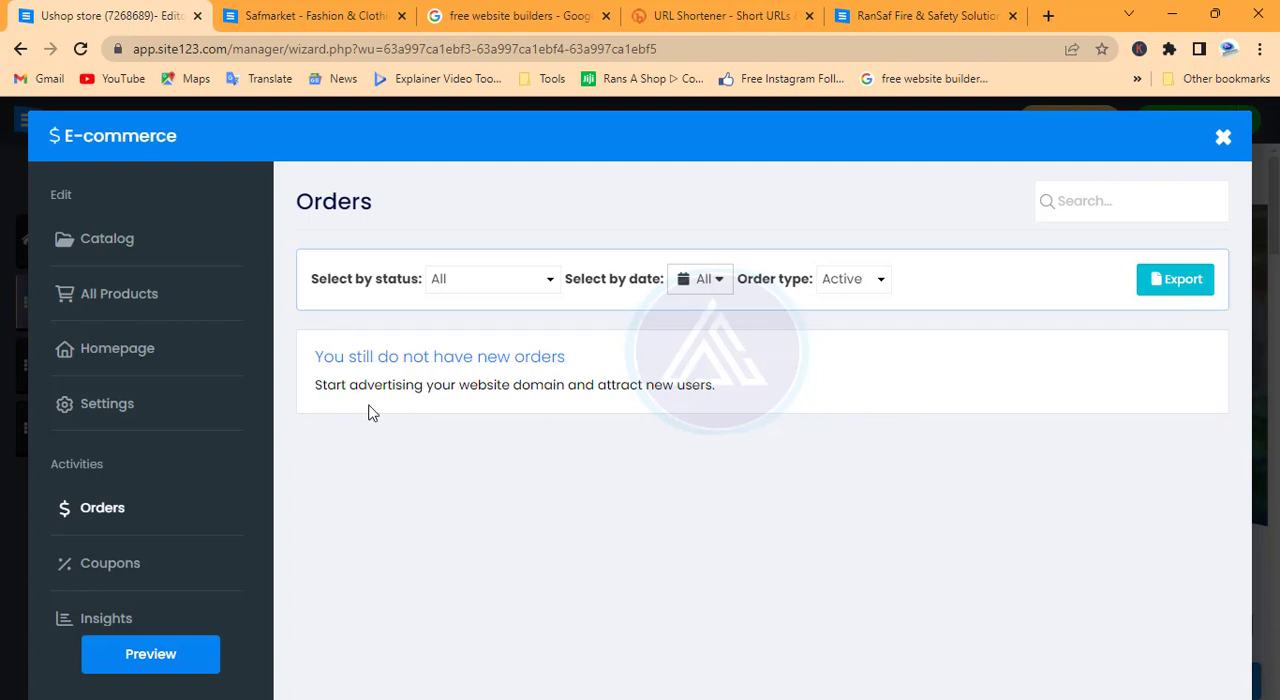
scroll(185, 575, "down", 1)
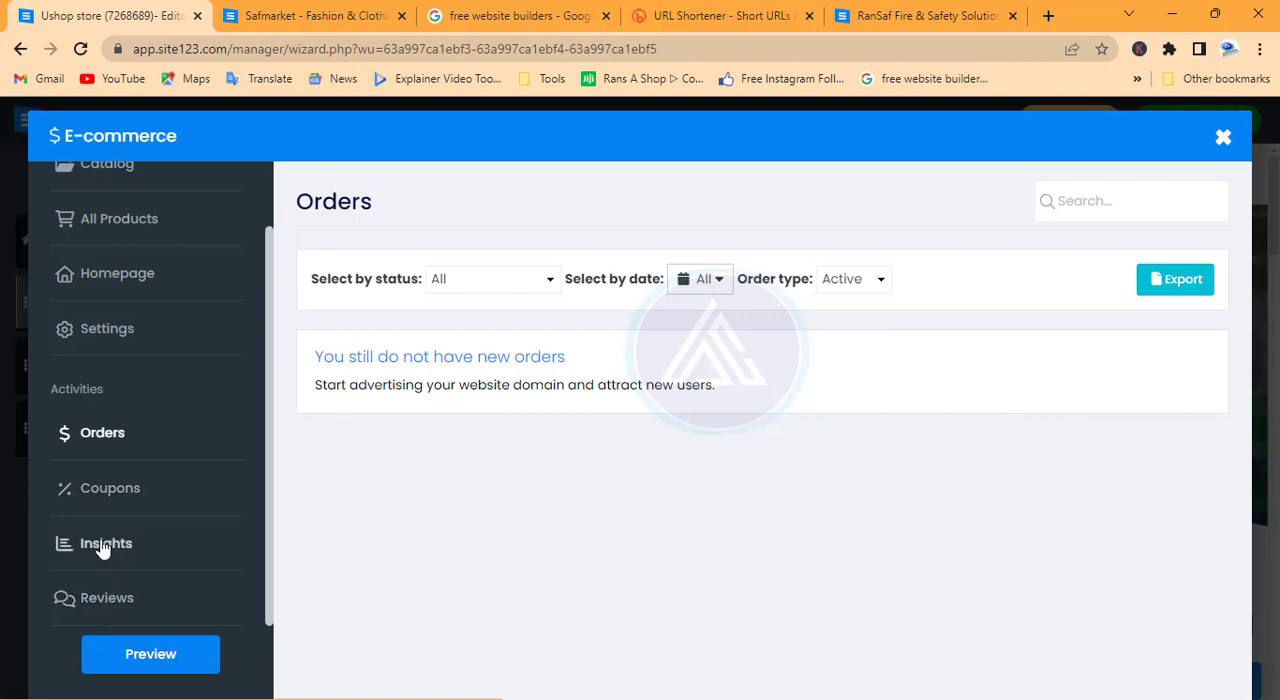
left_click(1223, 137)
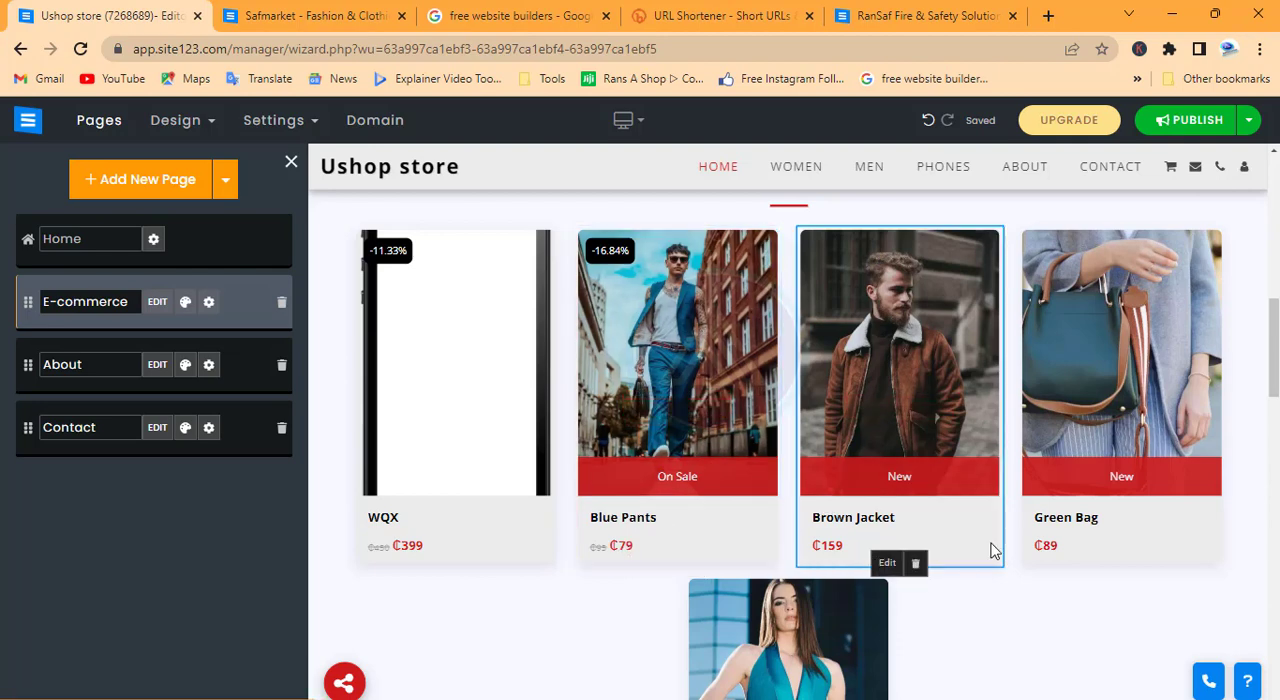
Examine the home page's Hot Categories, New Arrival, About and Contact sections for layout and product prices
scroll(705, 365, "up", 6)
scroll(703, 368, "down", 2)
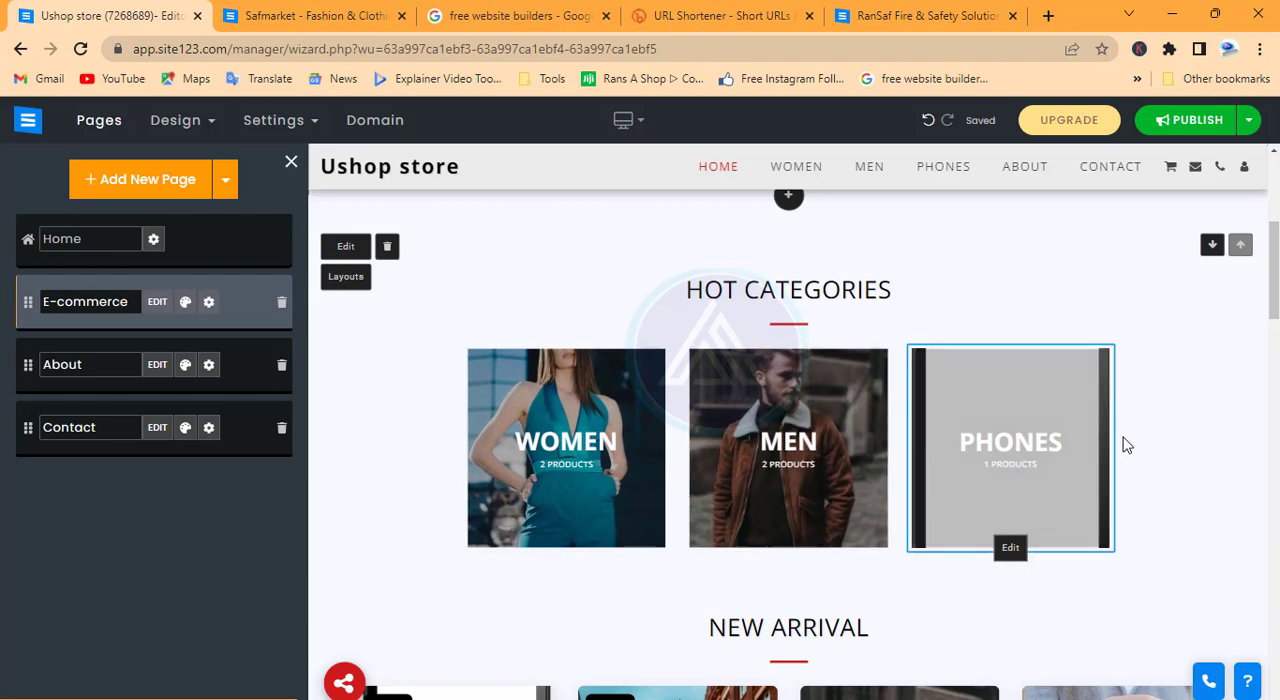
scroll(963, 475, "down", 2)
scroll(963, 475, "up", 3)
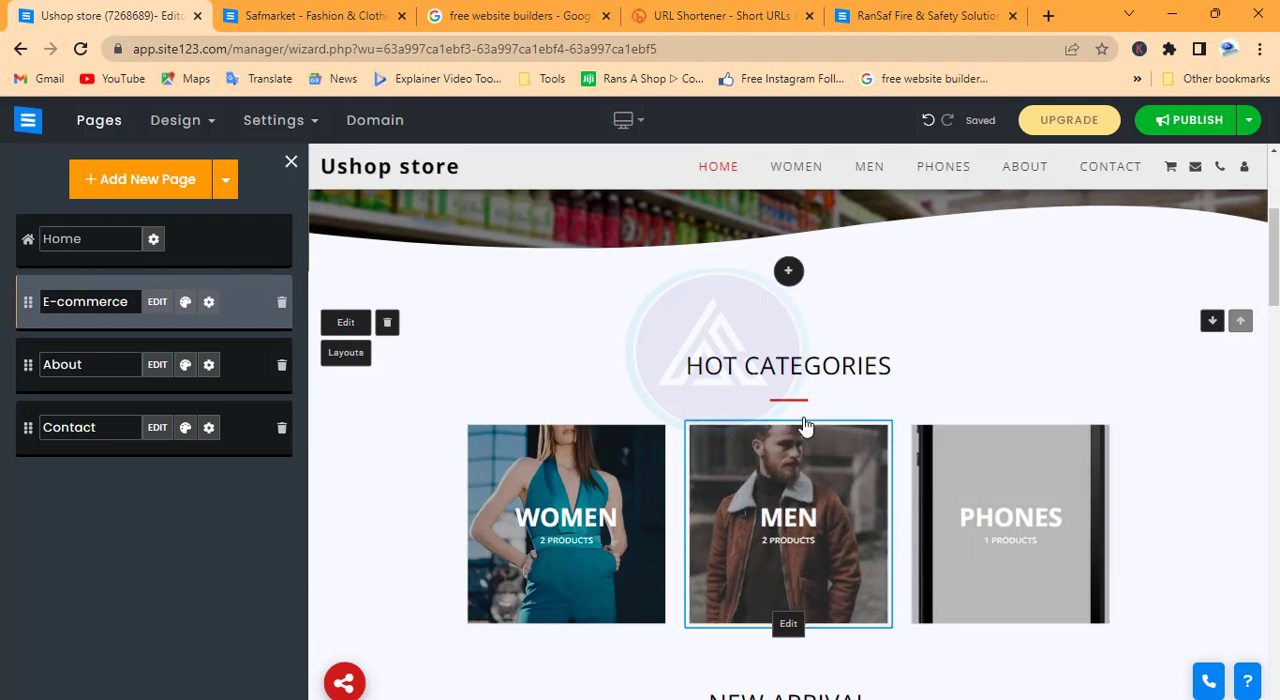
scroll(900, 372, "down", 2)
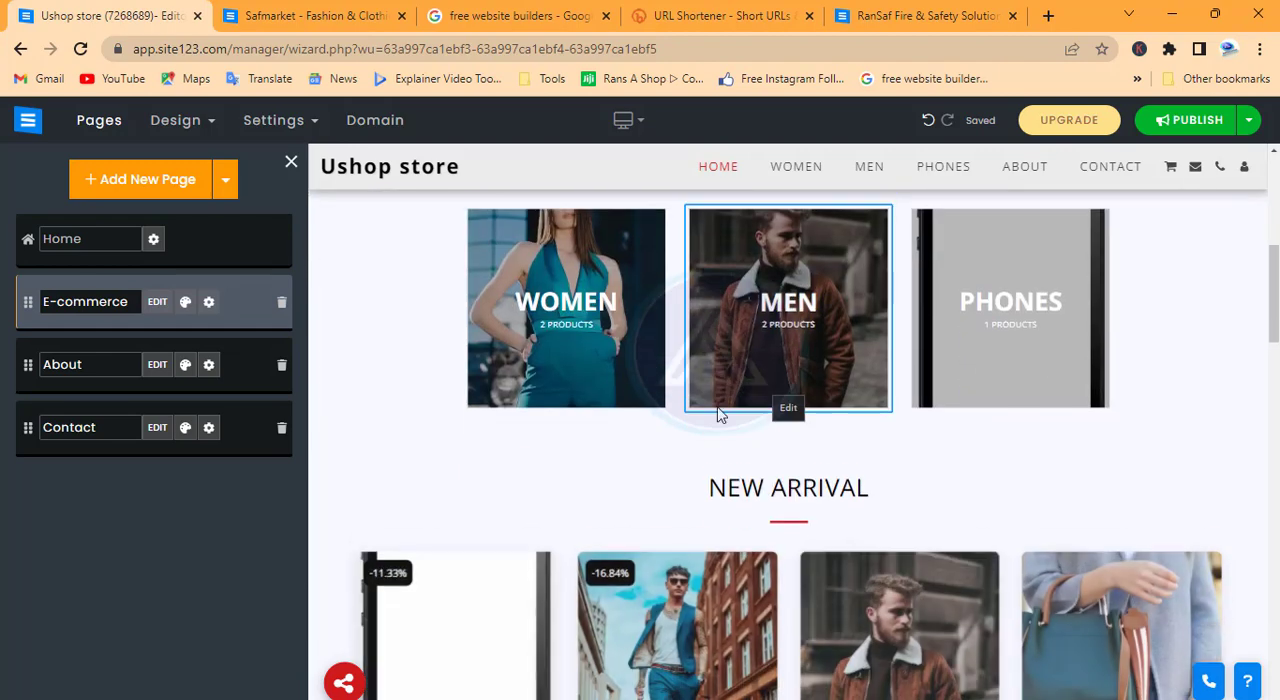
scroll(1015, 326, "down", 3)
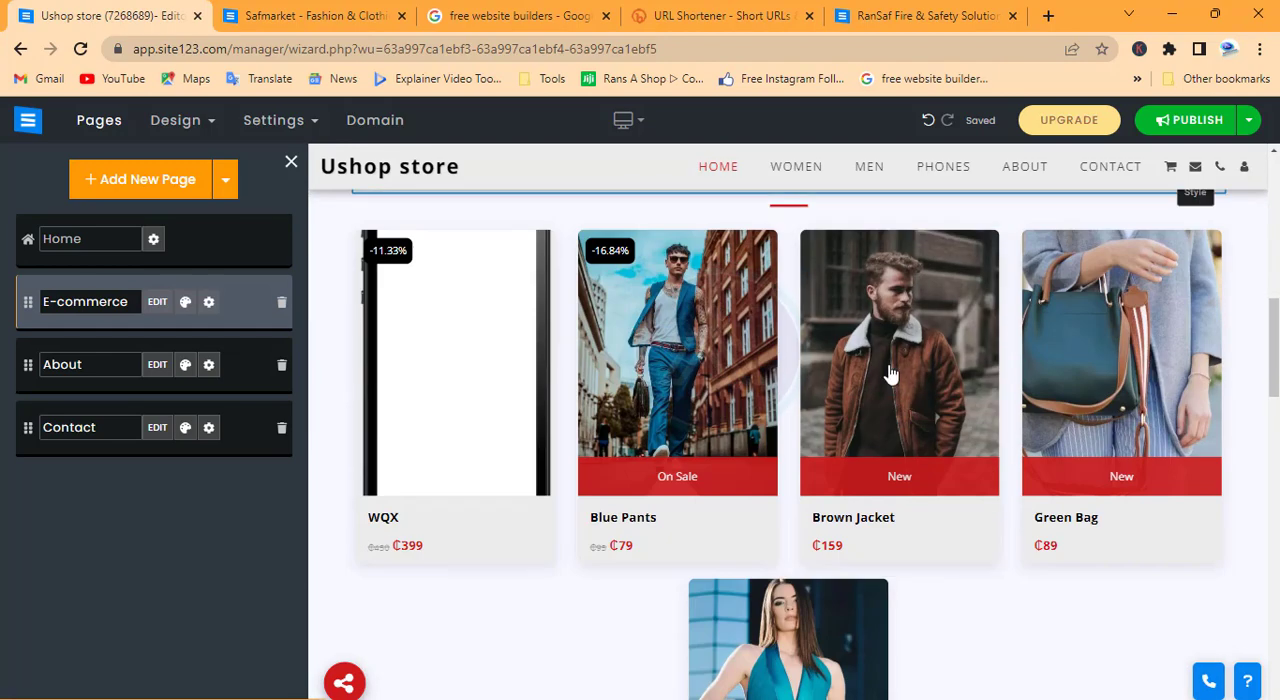
scroll(645, 385, "down", 7)
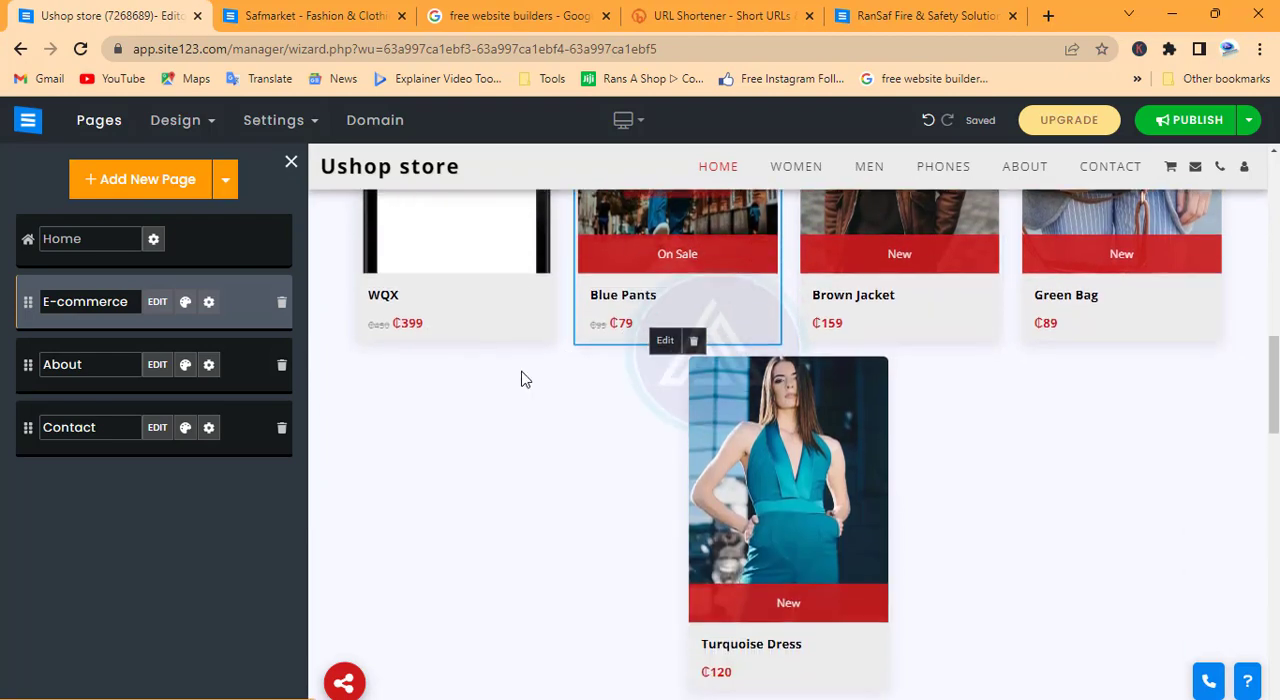
scroll(763, 533, "down", 3)
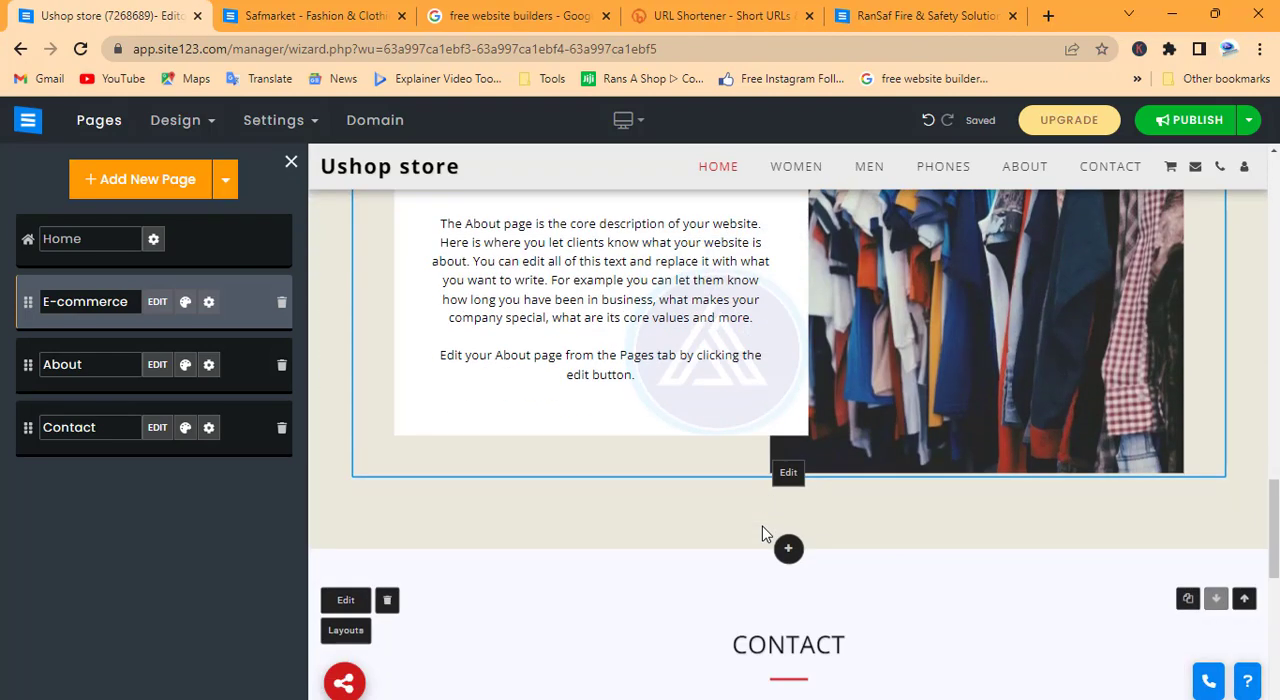
scroll(729, 466, "up", 3)
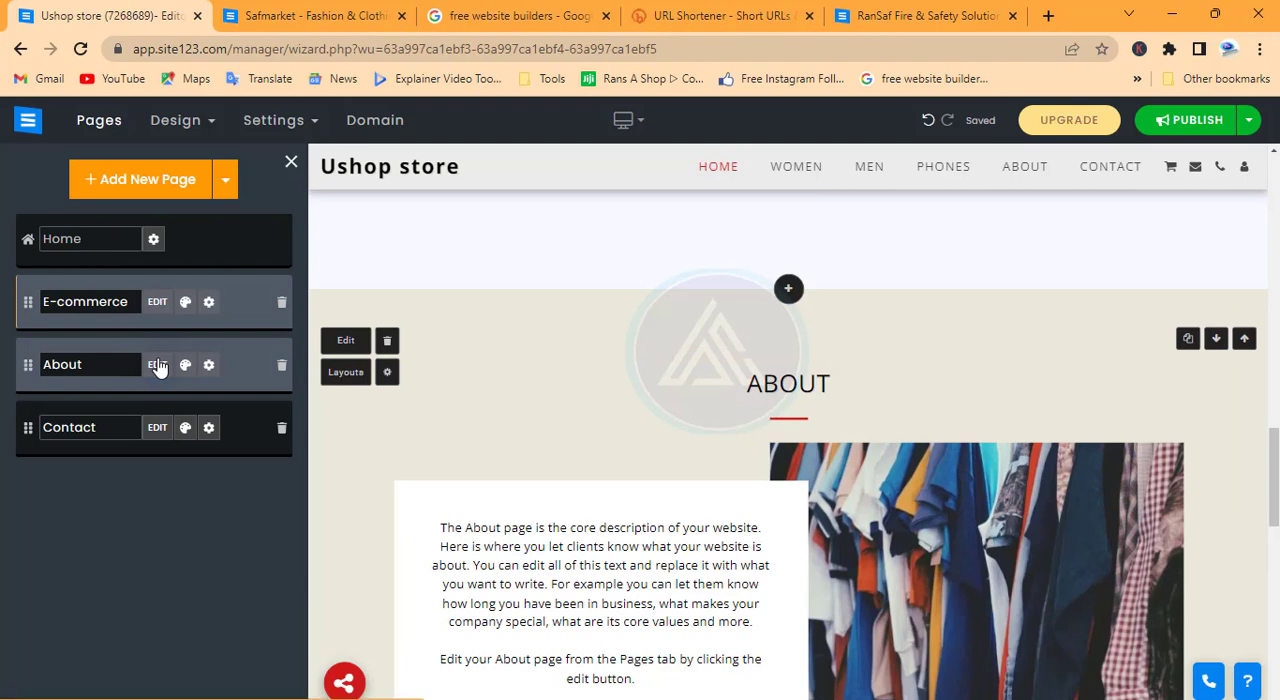
Copy the current page address and add the word "more" on a new line at the end of the About page description
left_click(157, 365)
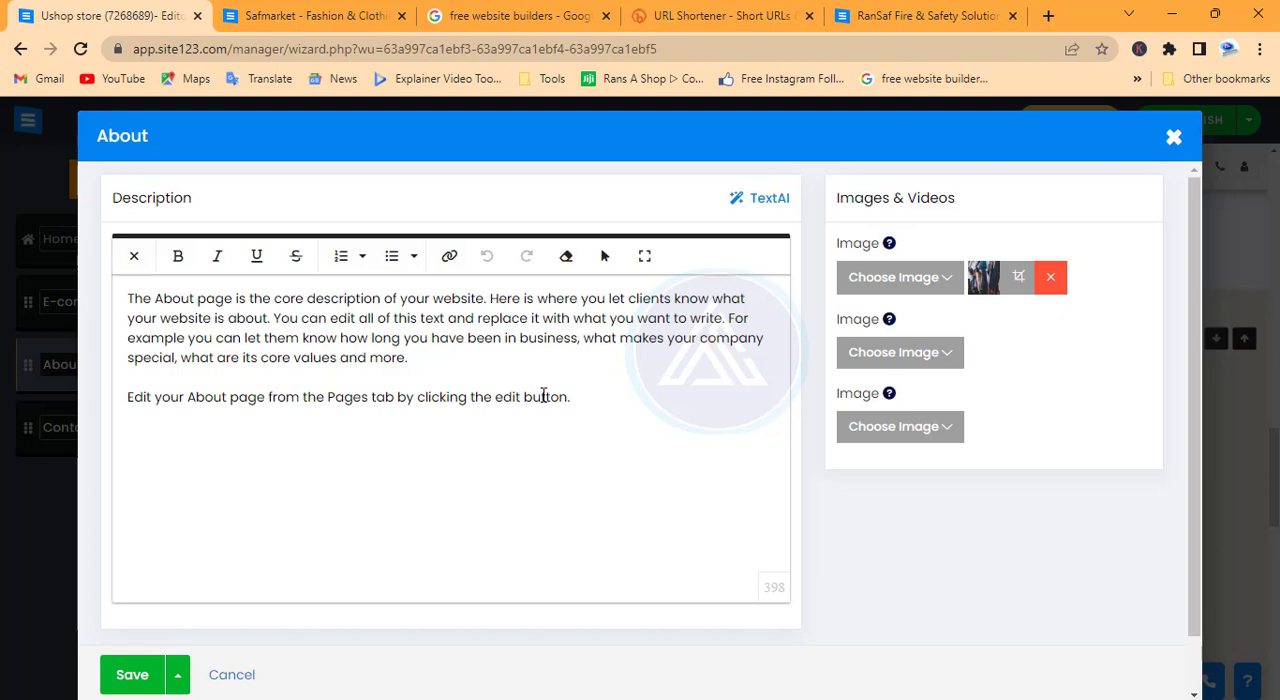
left_click(543, 45)
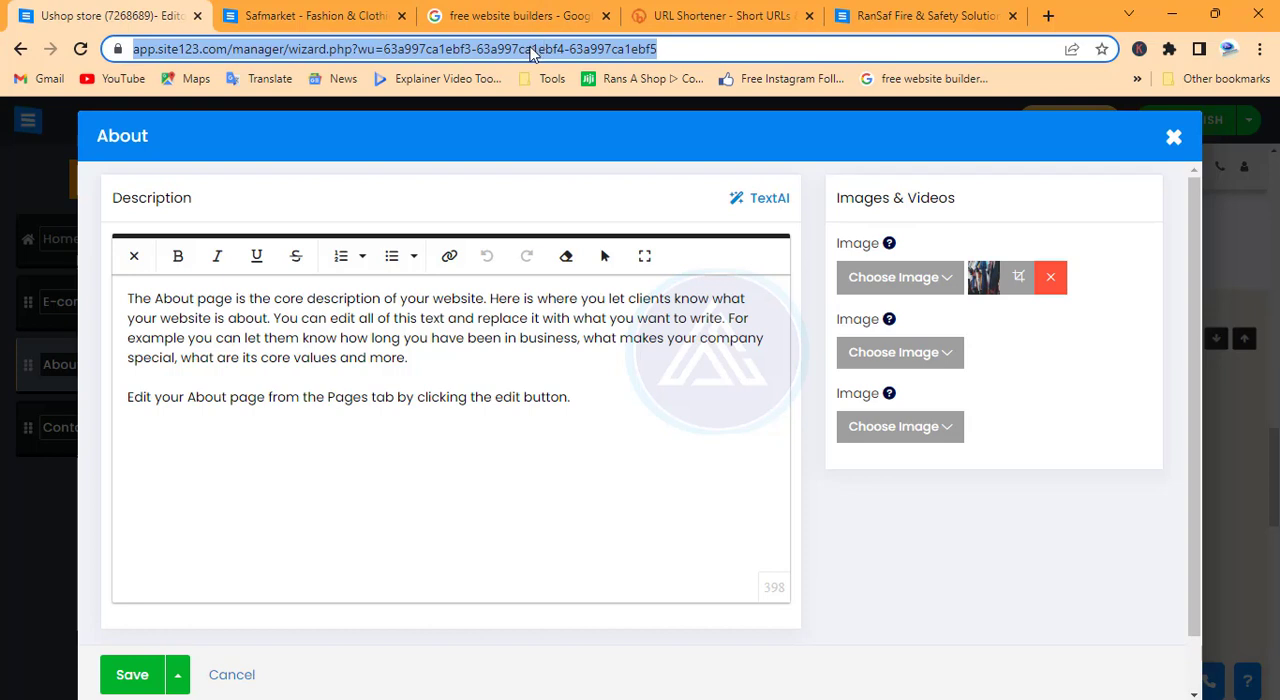
left_click(550, 400)
double_click(537, 398)
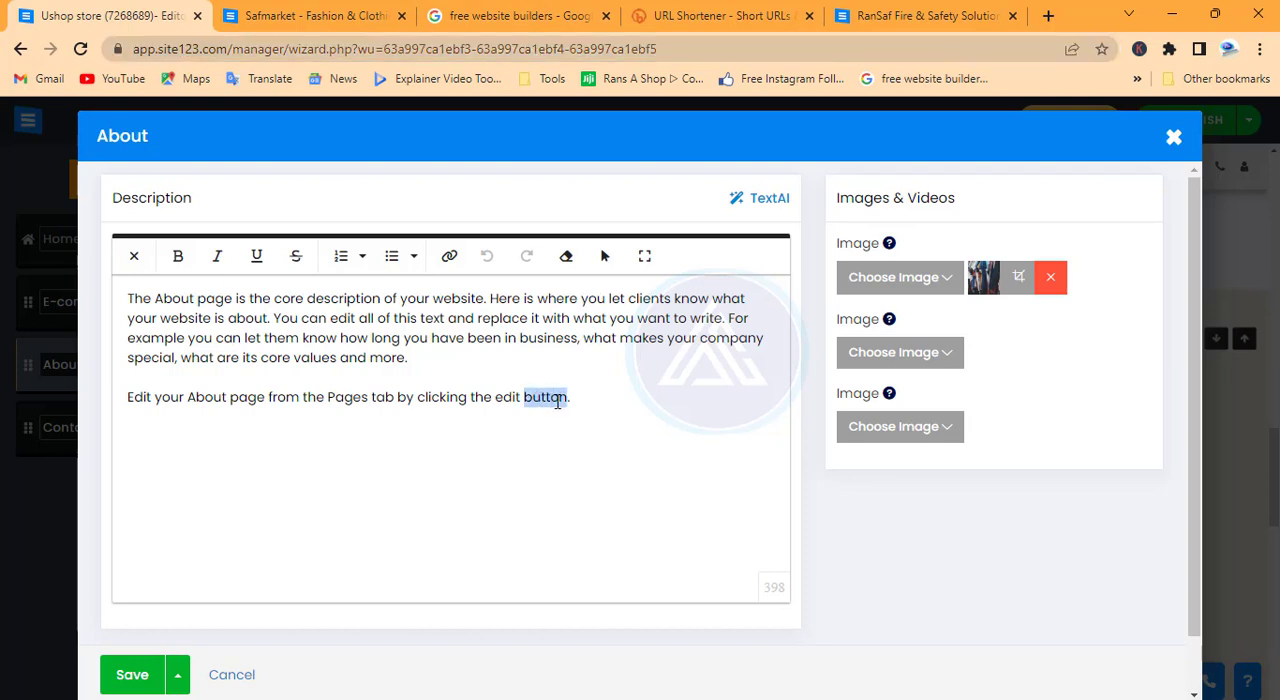
left_click(576, 397)
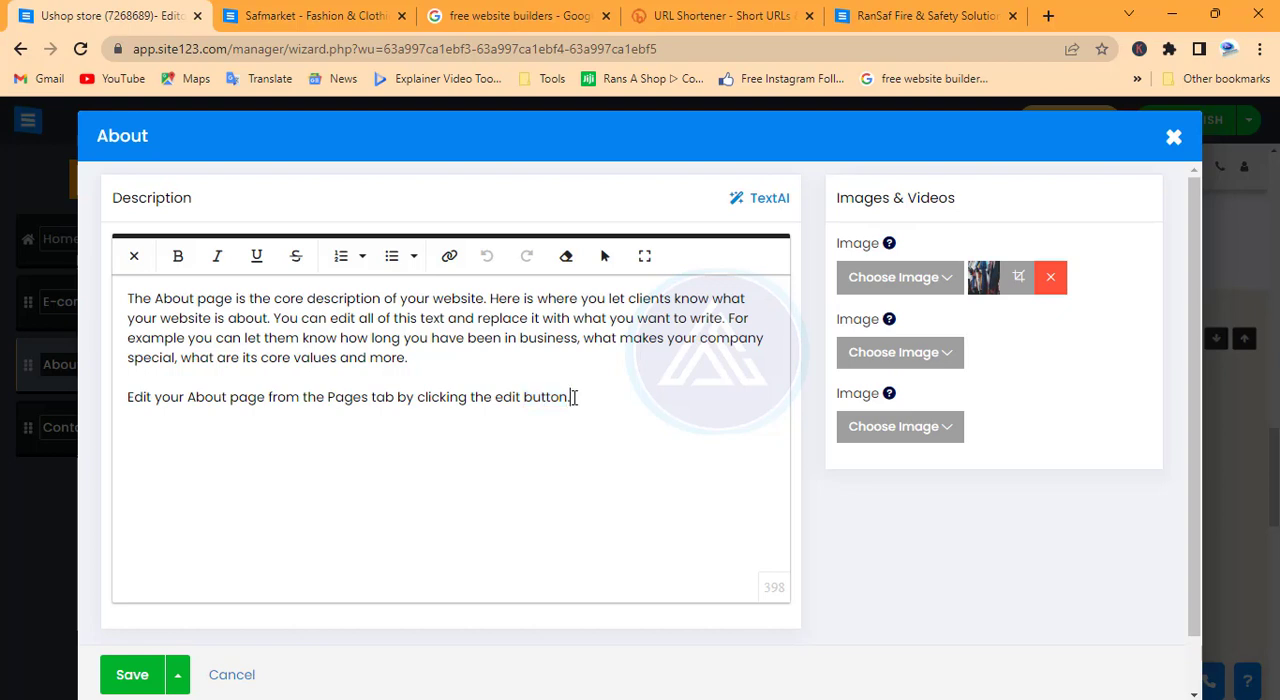
key("Return")
type("more")
double_click(151, 418)
Link the word "more" to the copied page address, set it to open in a new tab, and save the About page
left_click(449, 256)
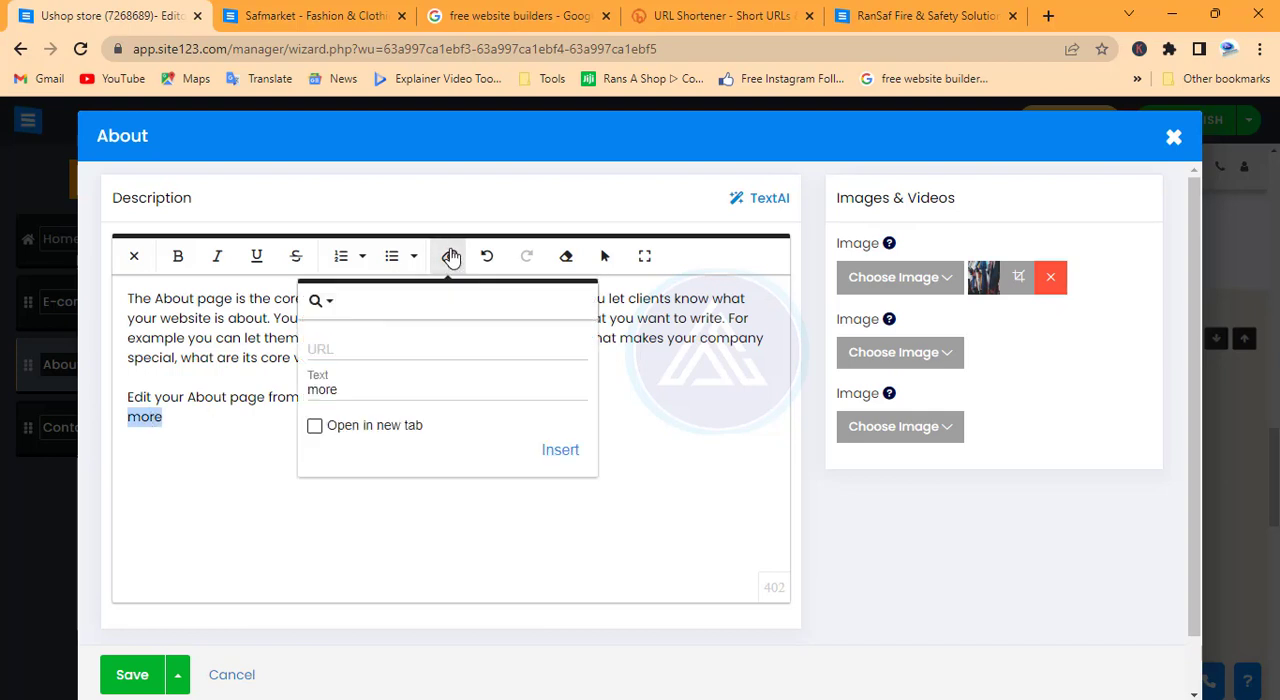
left_click(350, 346)
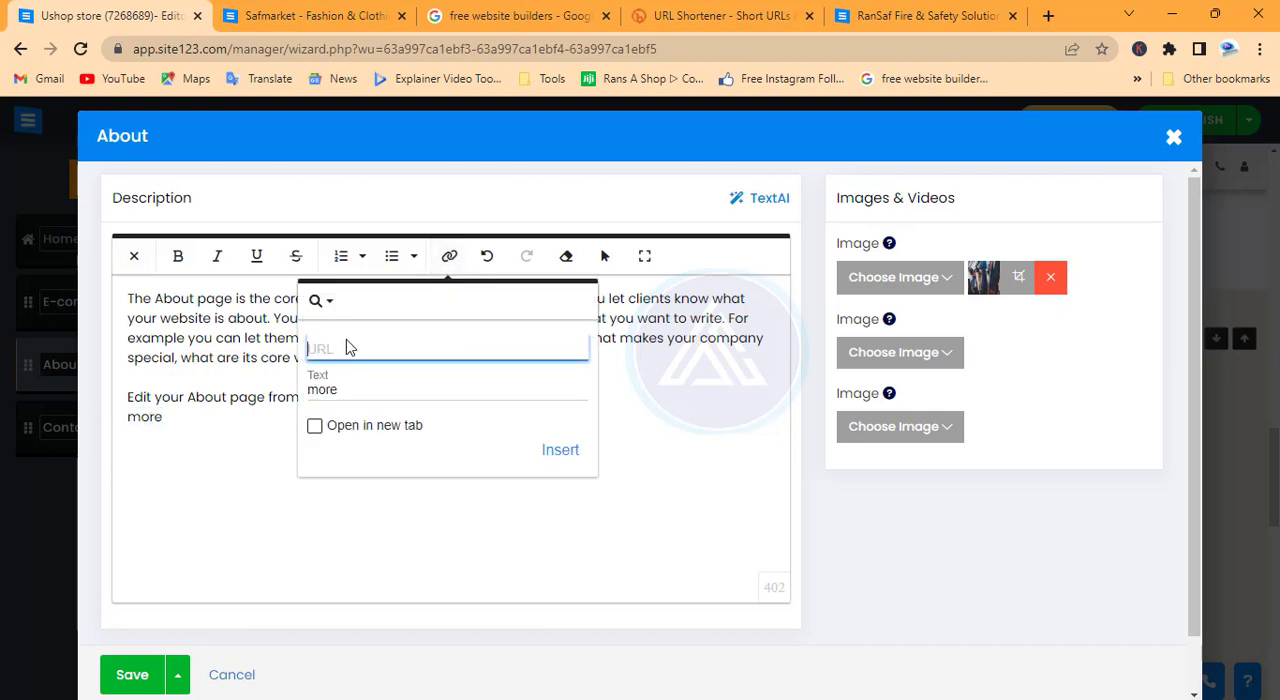
key("ctrl+v")
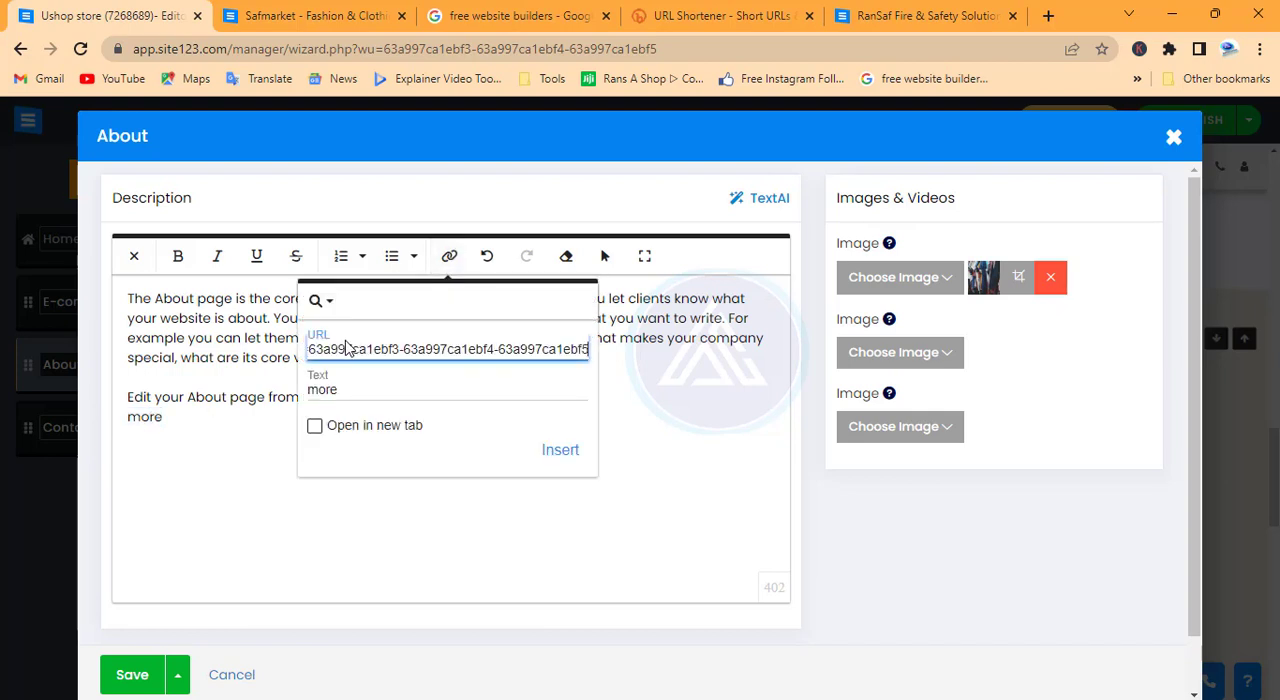
left_click(316, 430)
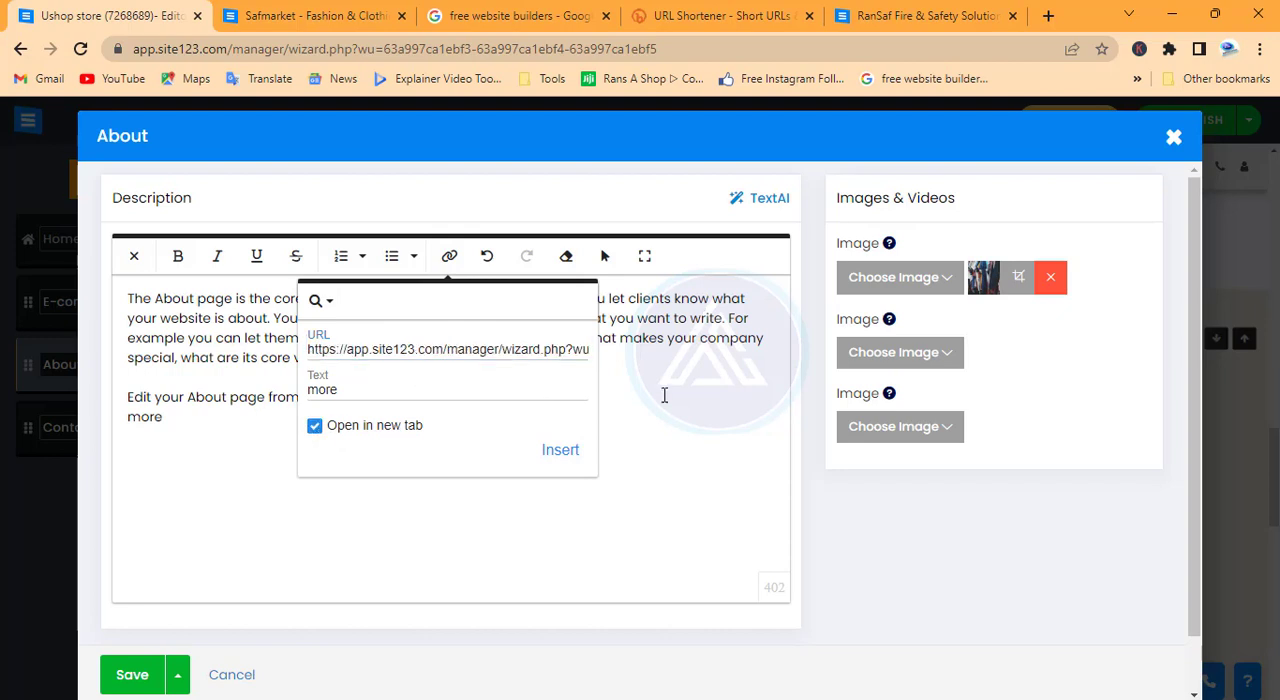
left_click(556, 456)
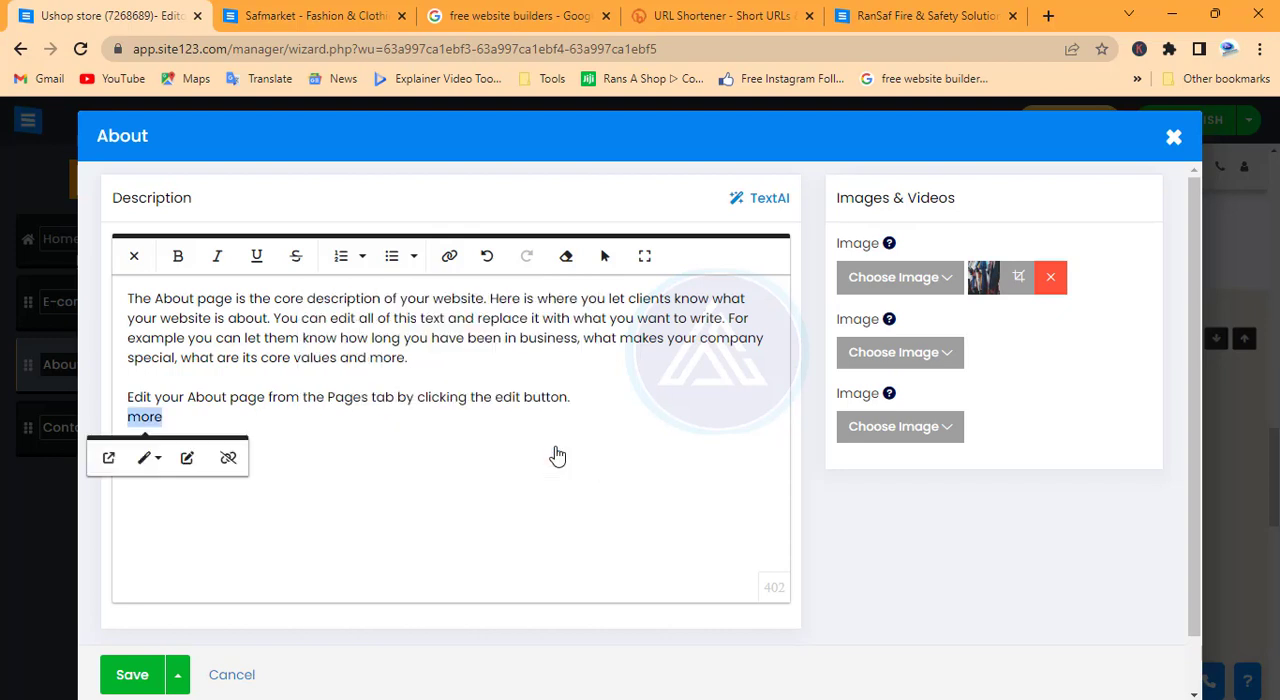
left_click(133, 675)
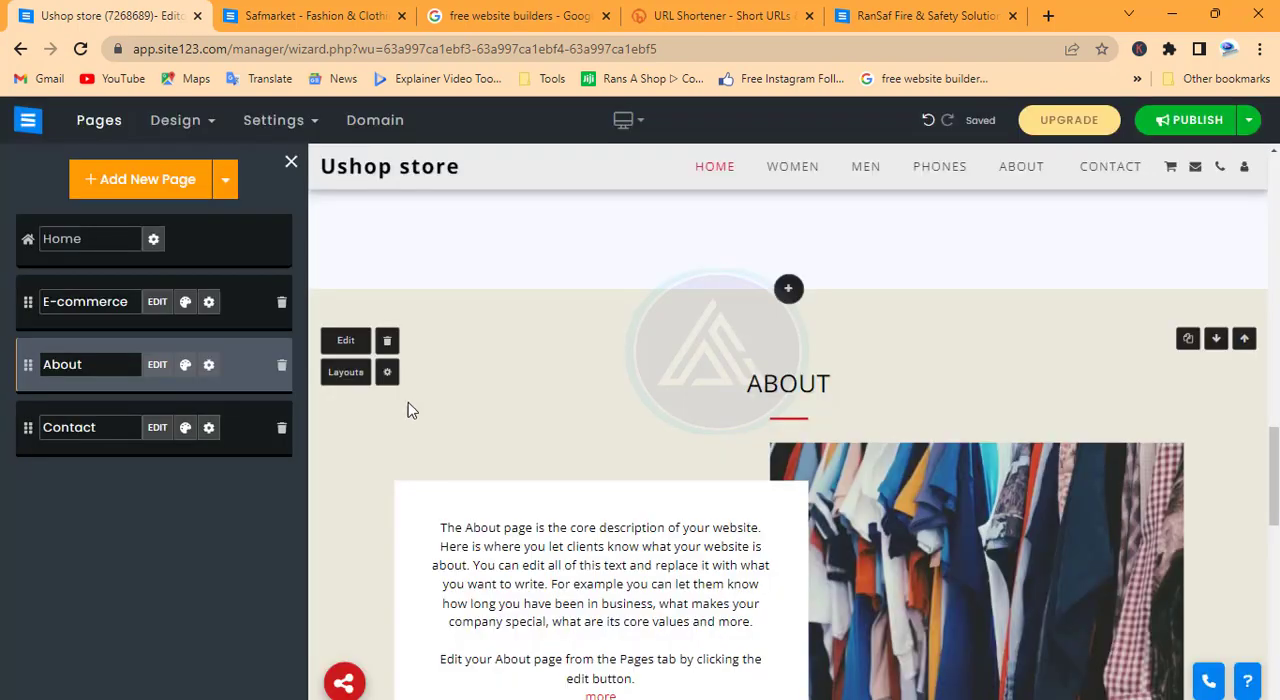
Check the new link in the About section, and open the Contact page for editing to review its phone fields
scroll(610, 490, "down", 2)
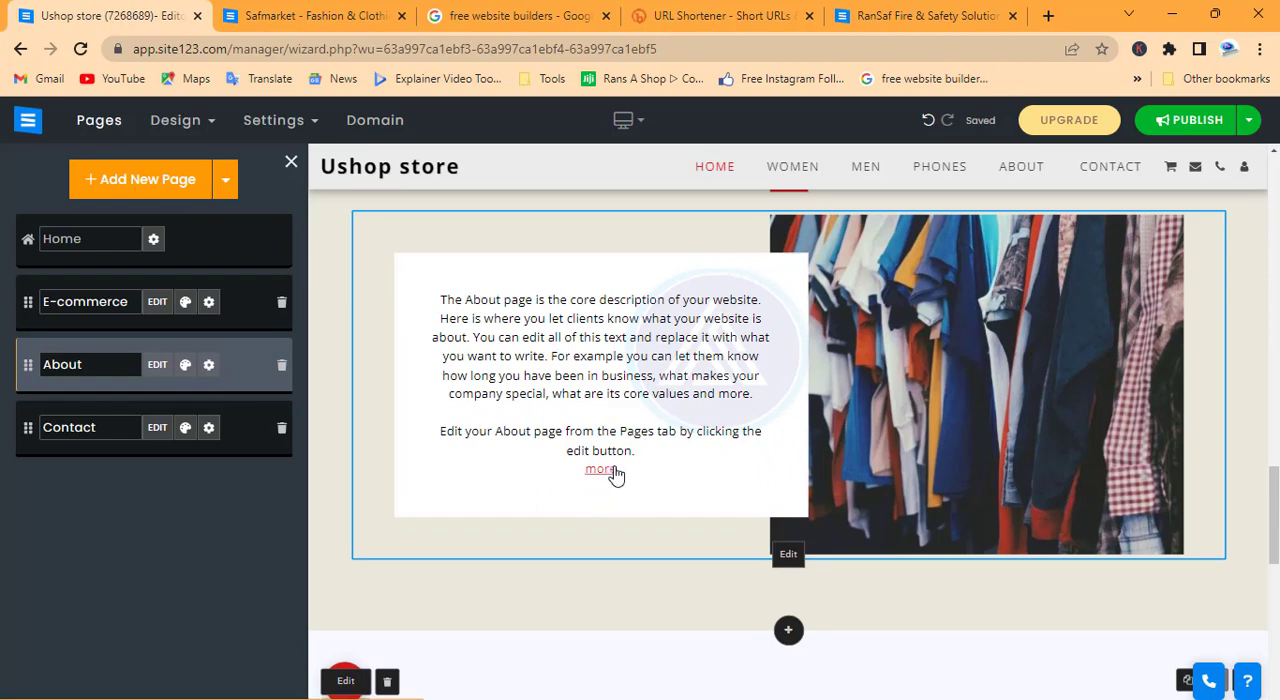
scroll(616, 472, "down", 2)
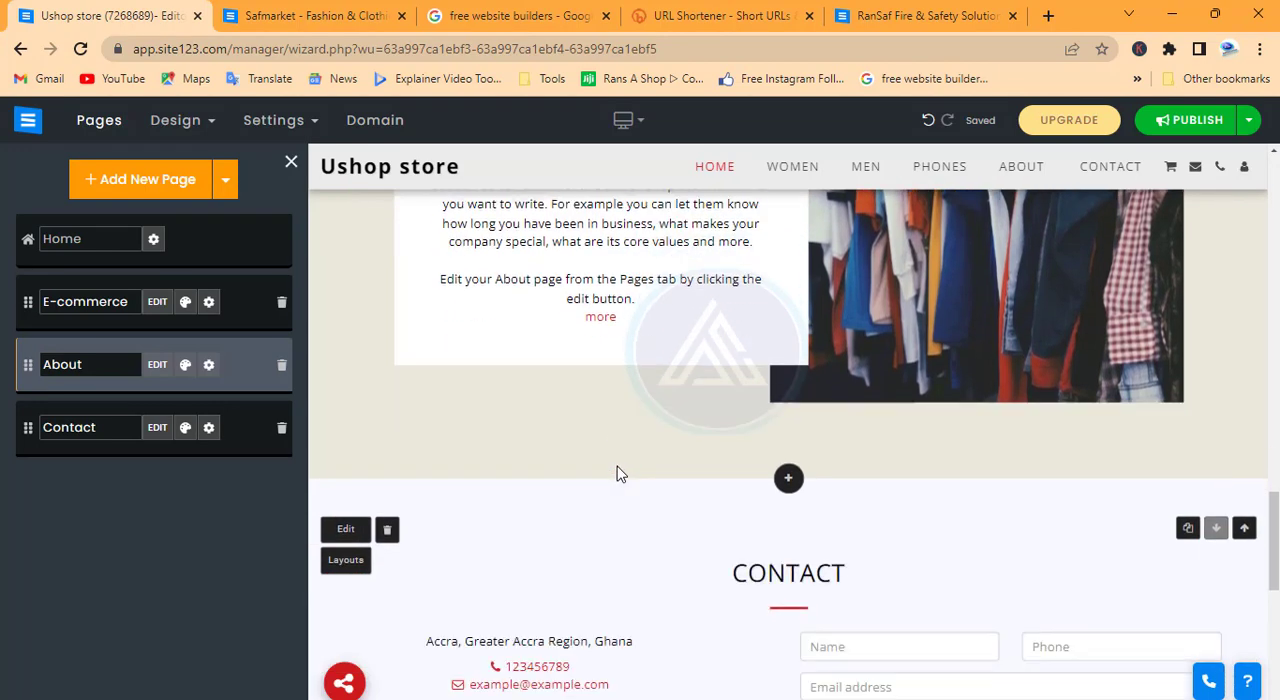
scroll(616, 472, "up", 2)
scroll(616, 472, "down", 2)
left_click(156, 430)
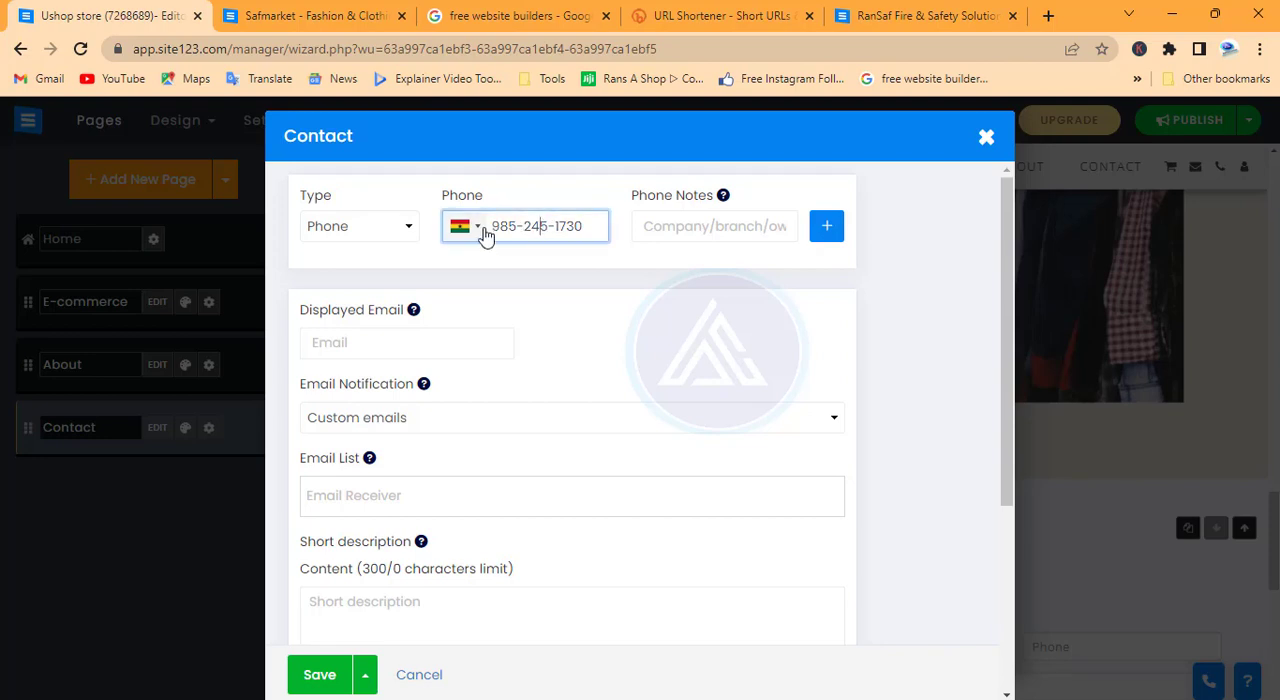
left_click(706, 227)
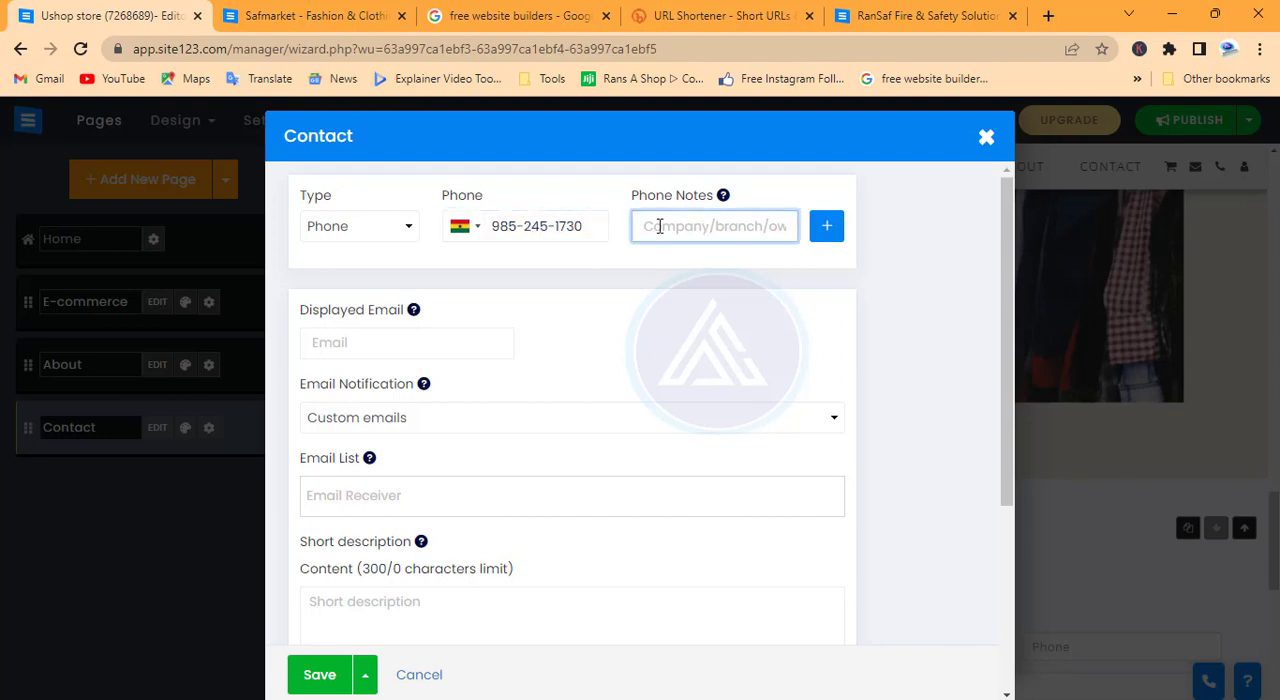
scroll(440, 310, "down", 1)
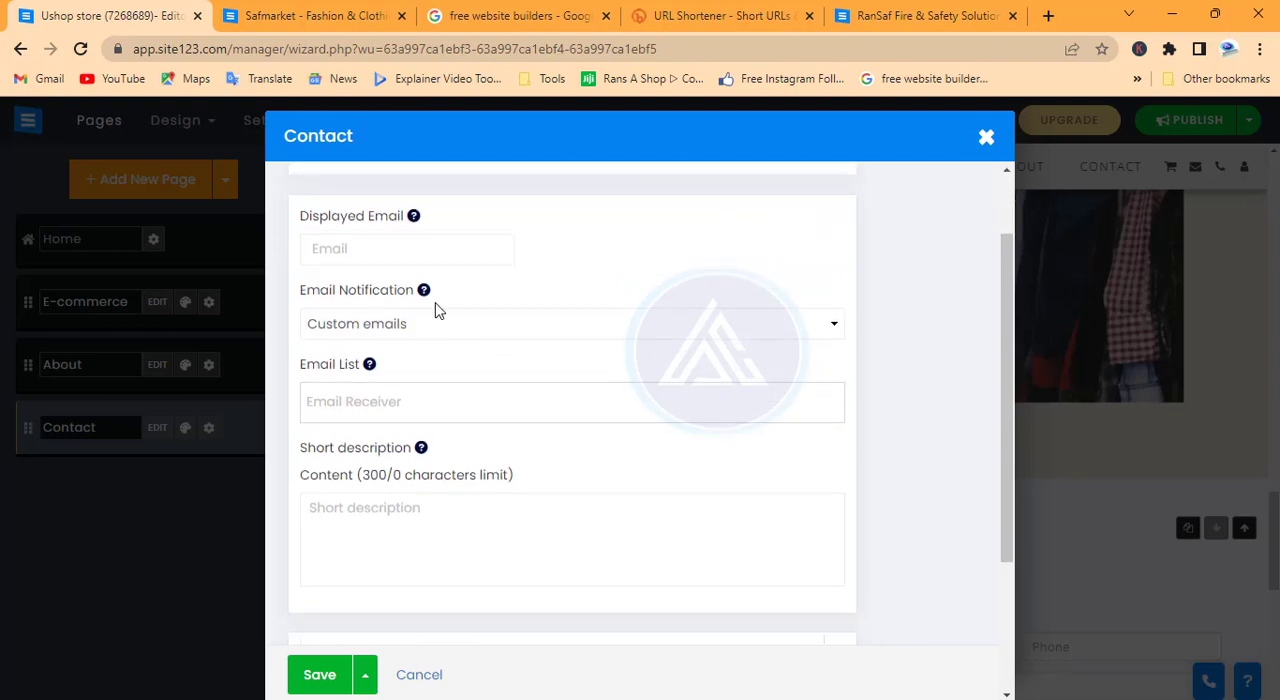
Review the contact page's email and notification options, keeping Custom emails, and expand the Address and Opening Hours section
left_click(419, 241)
left_click(335, 323)
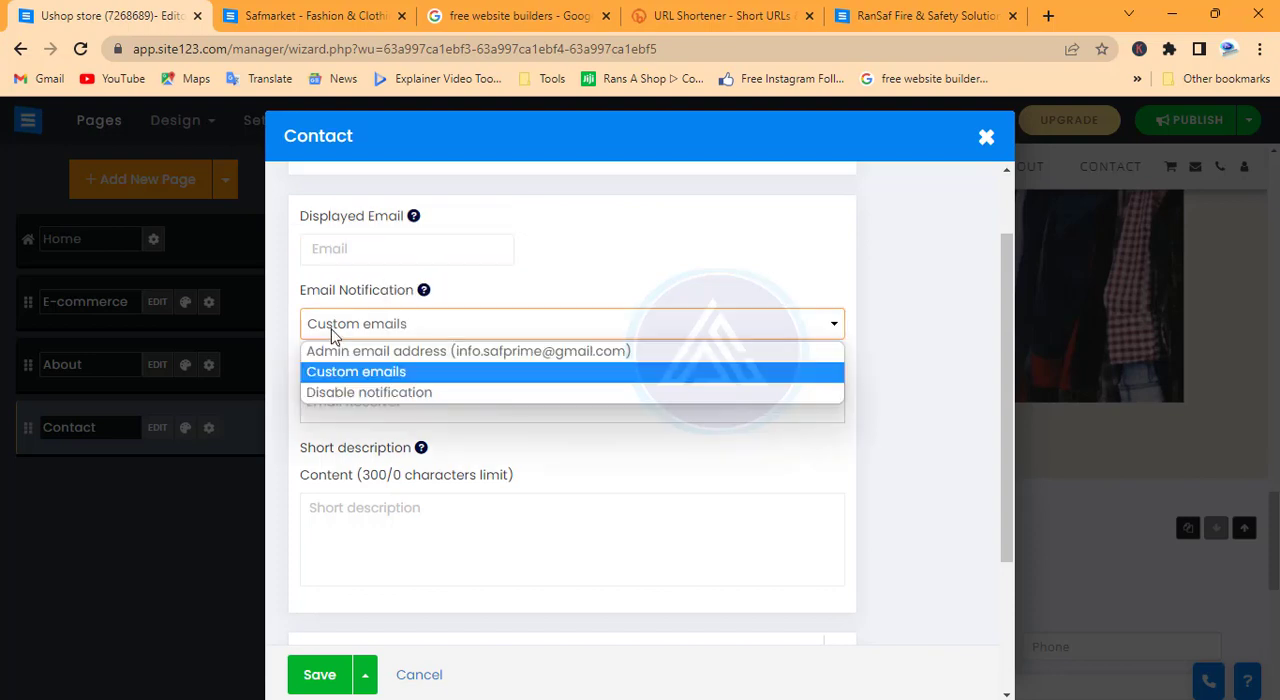
left_click(337, 327)
left_click(392, 398)
scroll(392, 396, "down", 2)
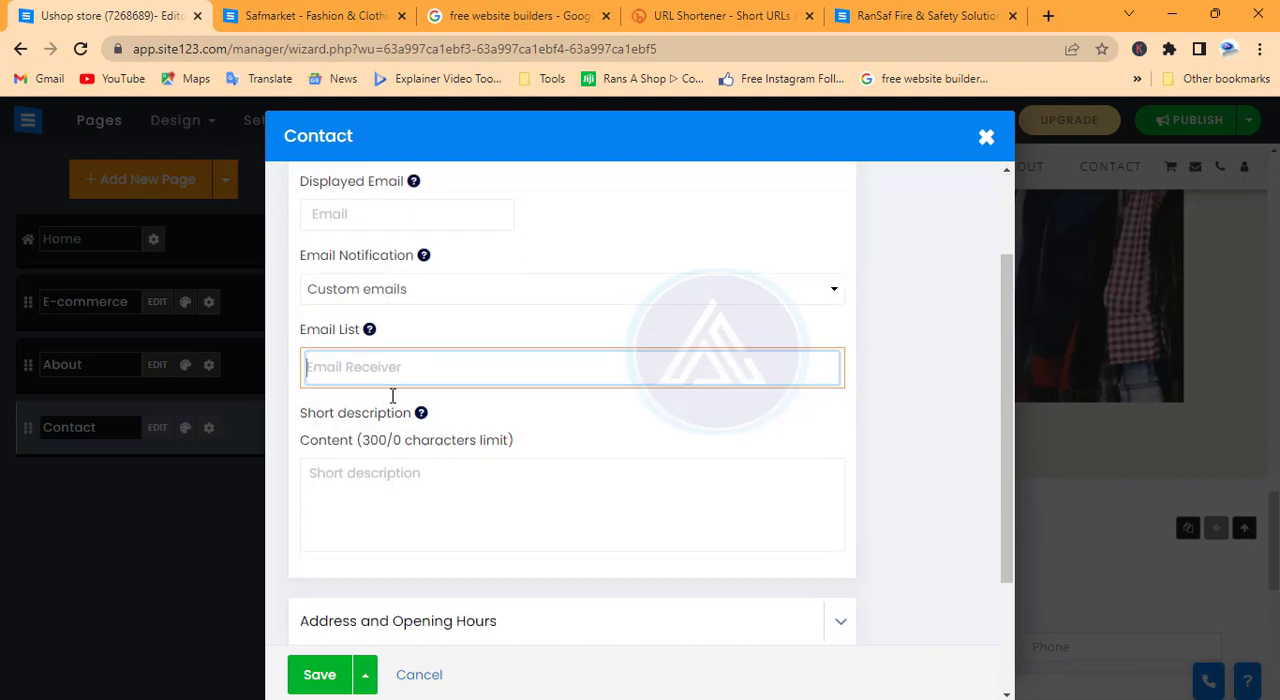
left_click(396, 346)
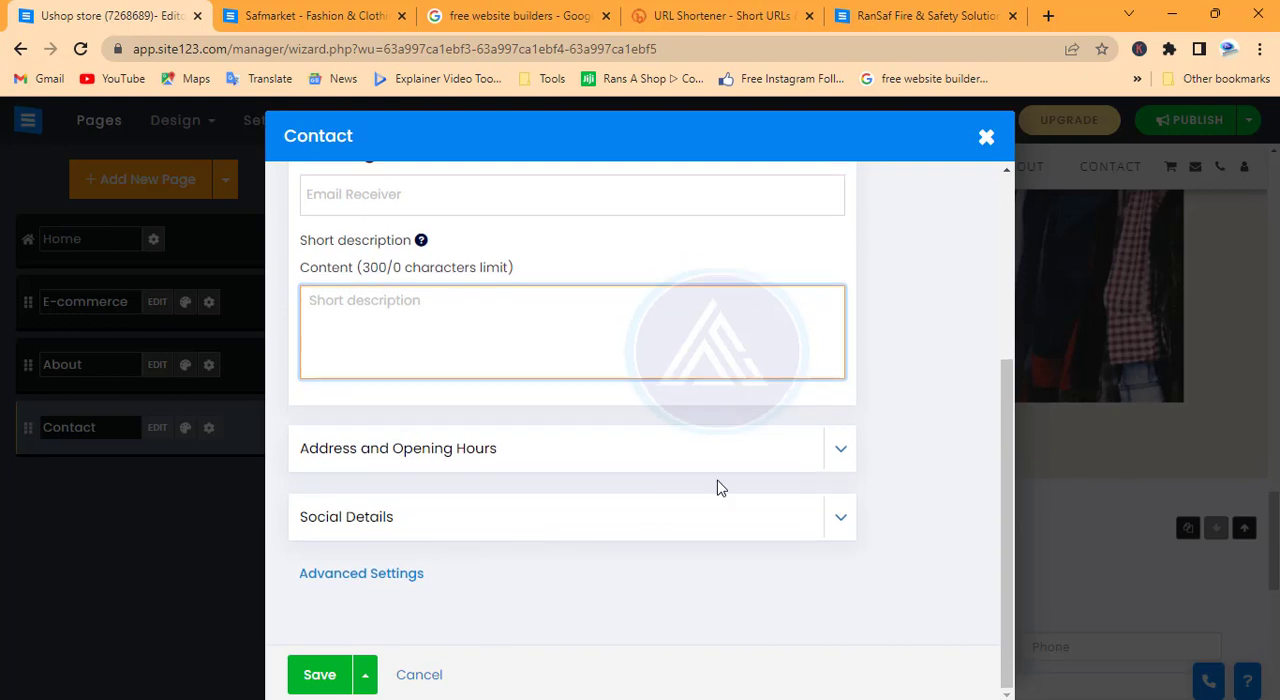
left_click(837, 453)
scroll(434, 514, "down", 2)
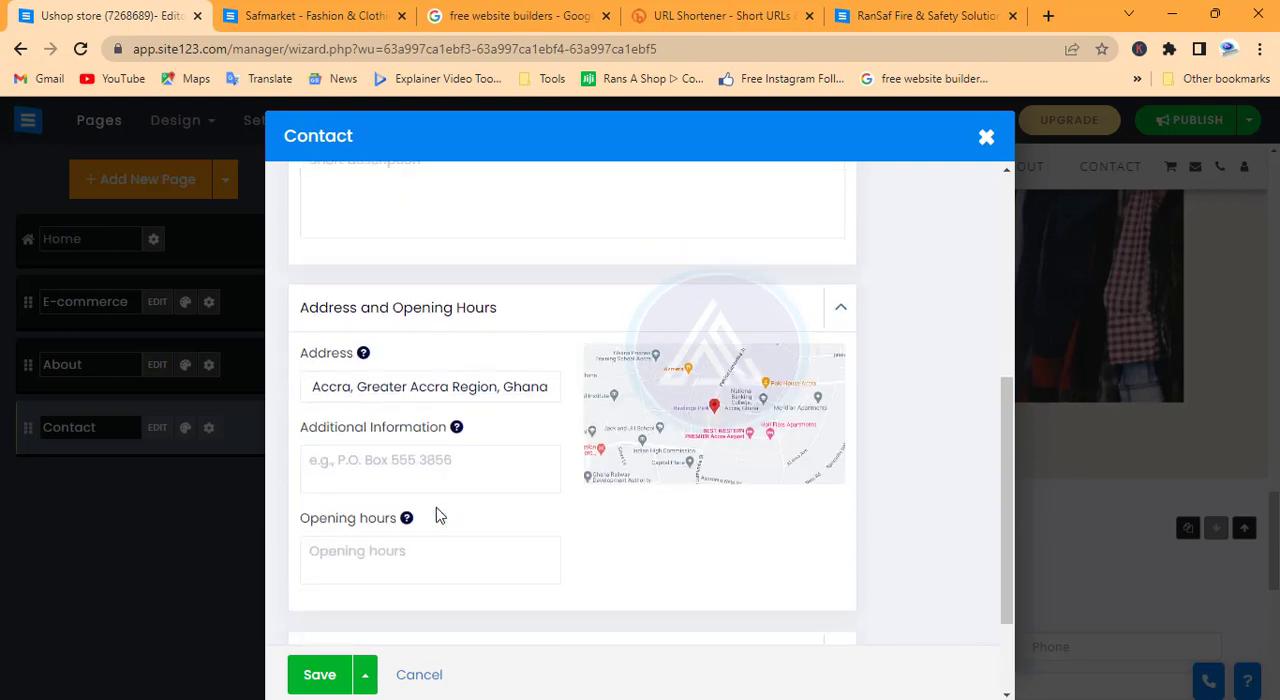
Review the additional information and opening hours fields in the Contact page's address section
left_click(380, 413)
left_click(365, 503)
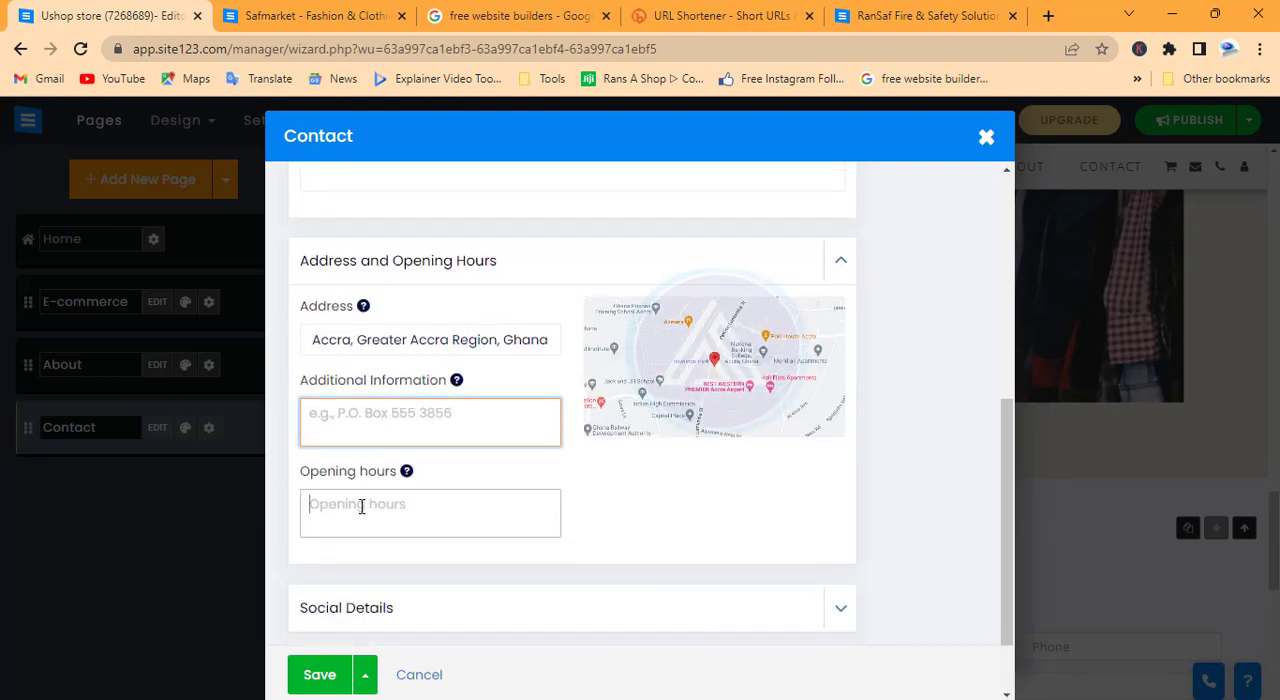
scroll(420, 538, "down", 1)
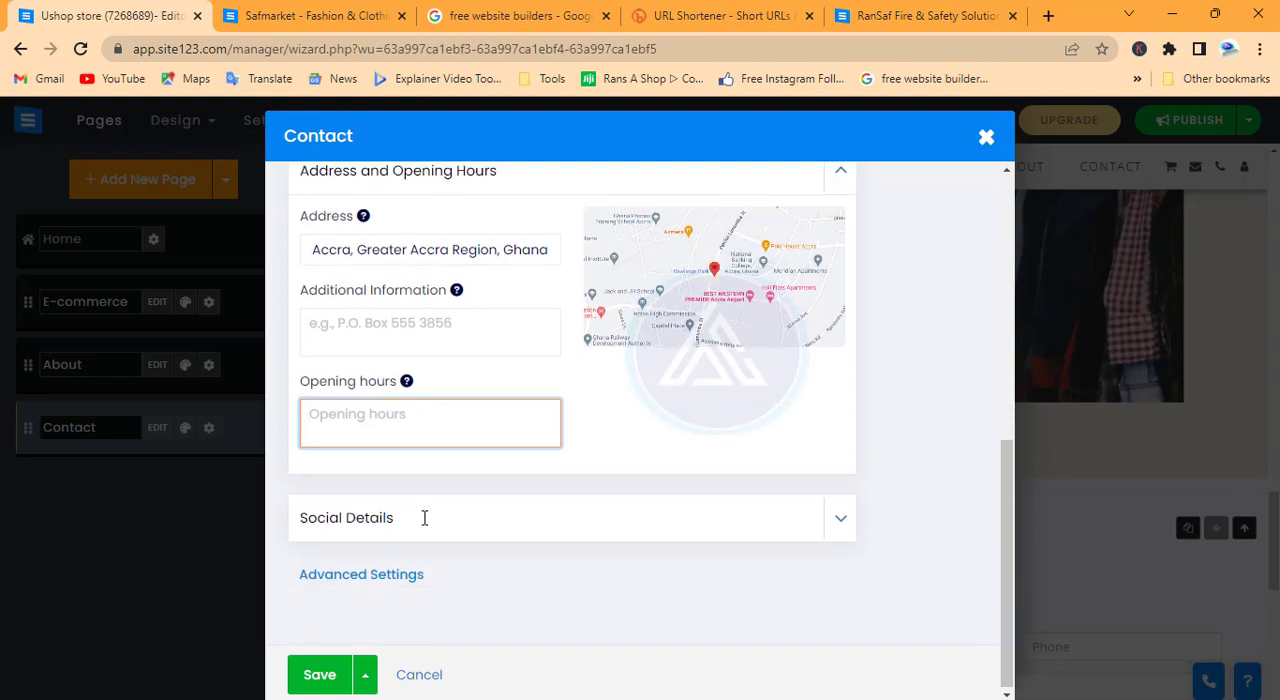
left_click(405, 328)
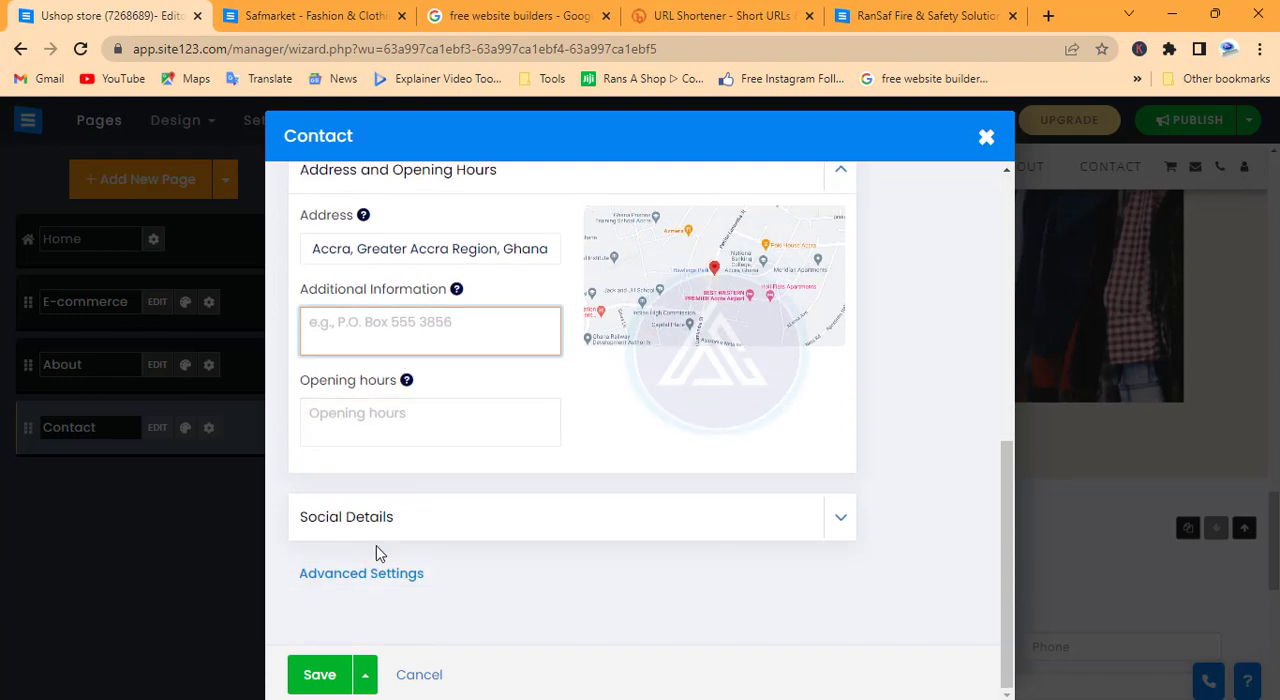
Turn on the Contact page's social details and open the management of its social links
left_click(836, 522)
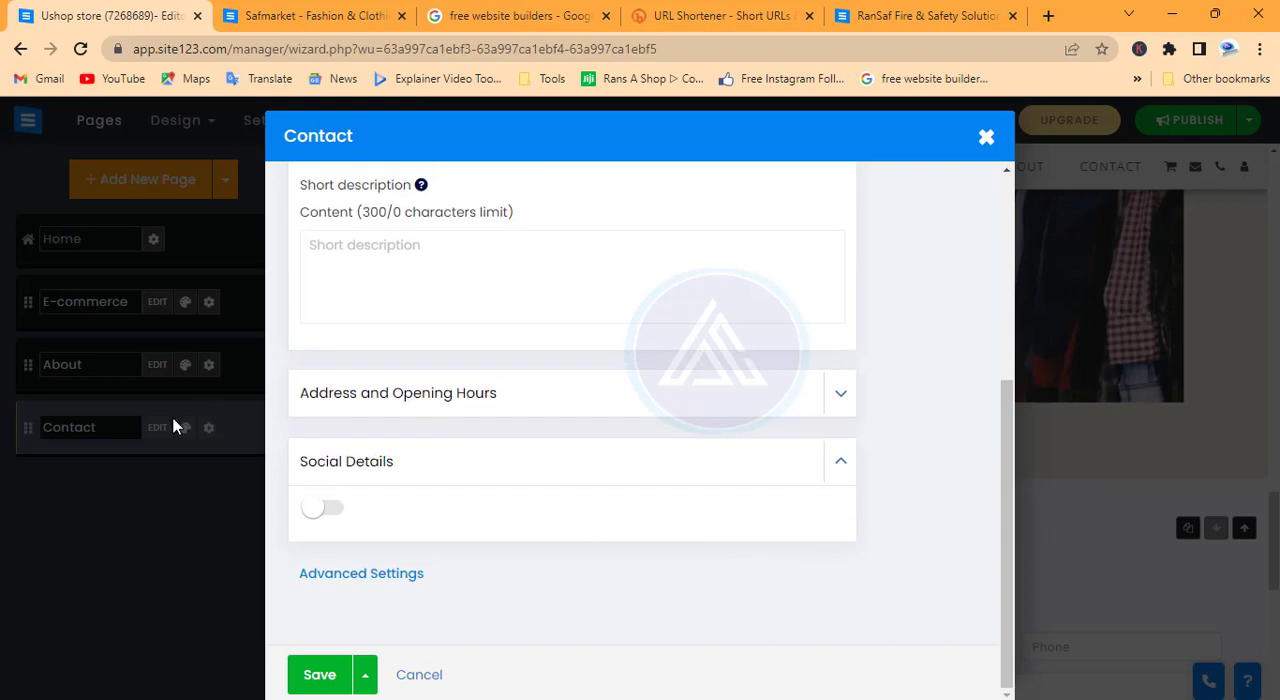
left_click(324, 509)
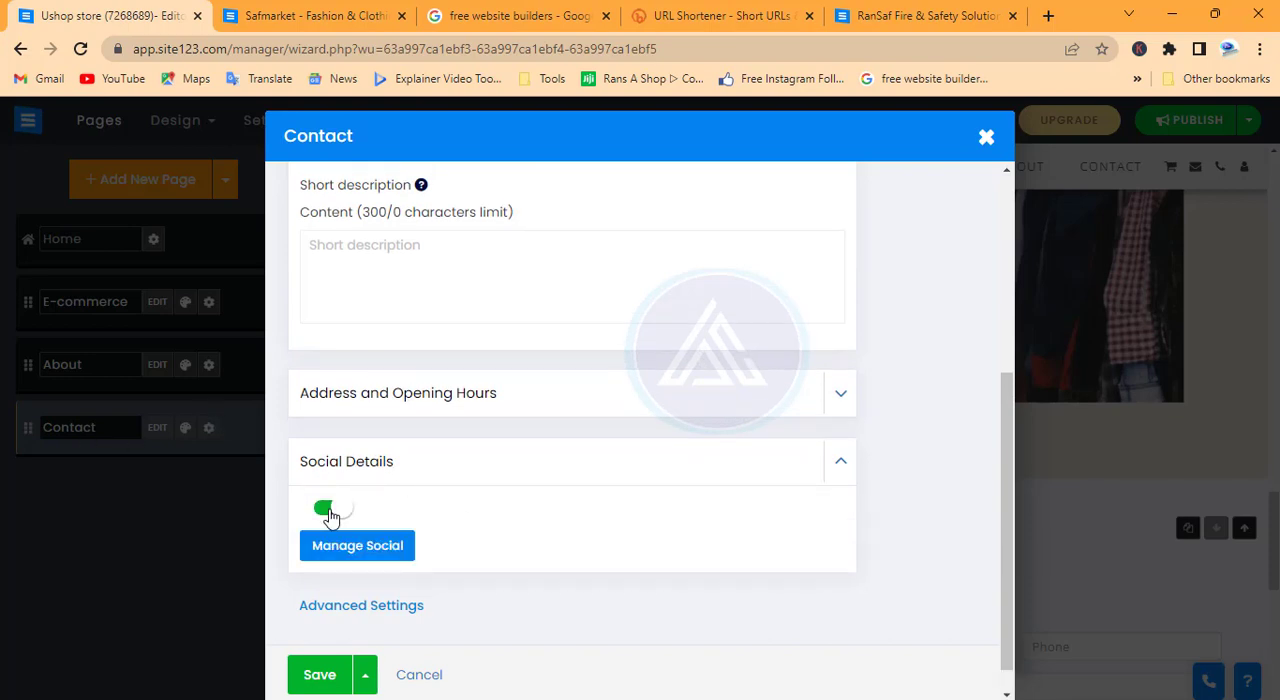
left_click(352, 555)
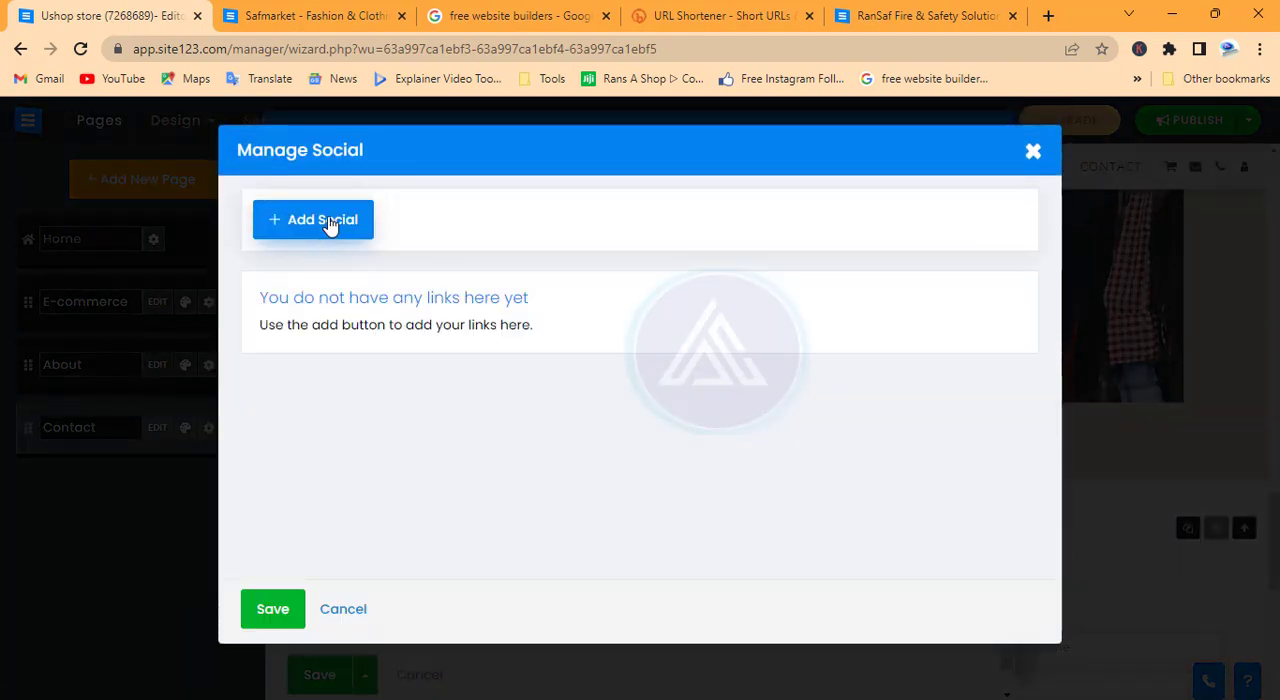
left_click(330, 224)
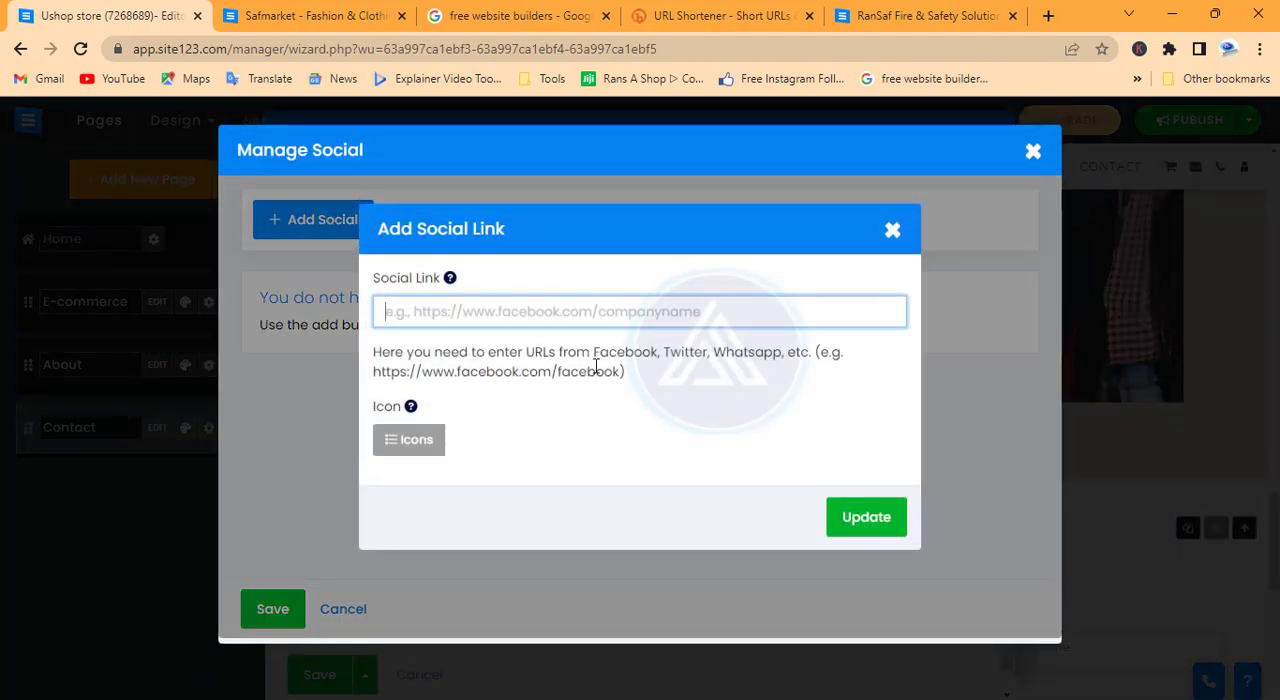
left_click_drag(622, 371, 368, 375)
key("ctrl+c")
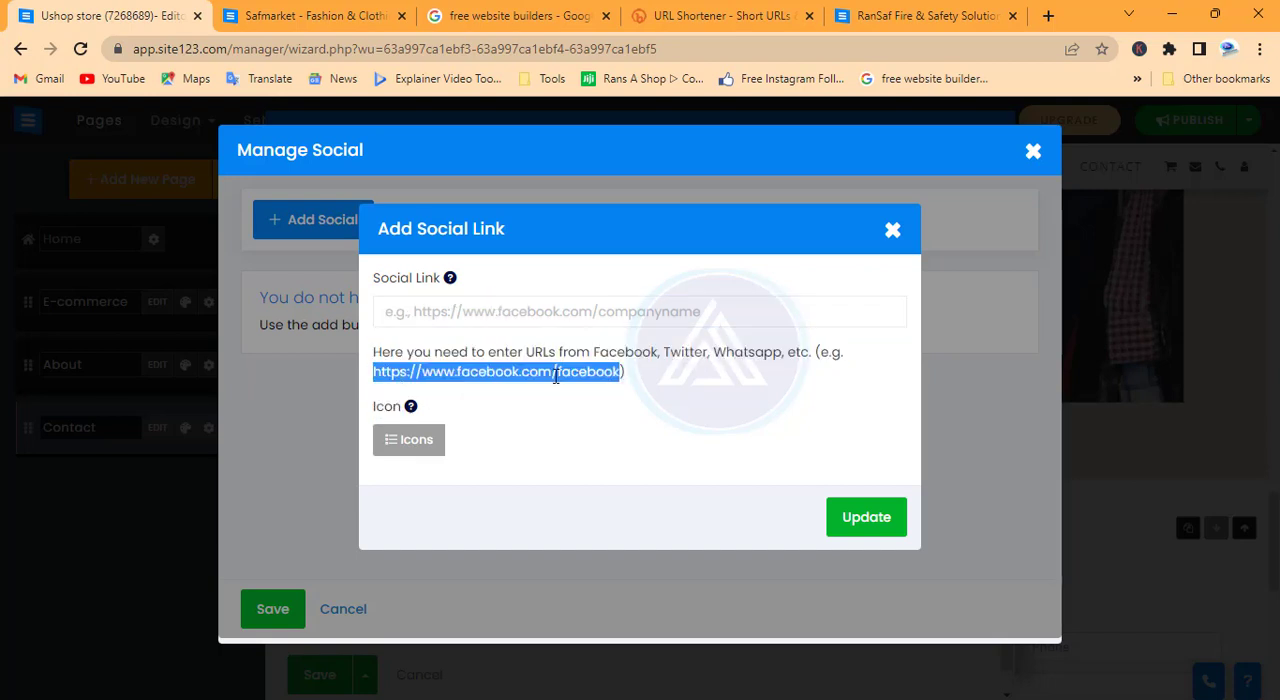
left_click(535, 311)
key("ctrl+v")
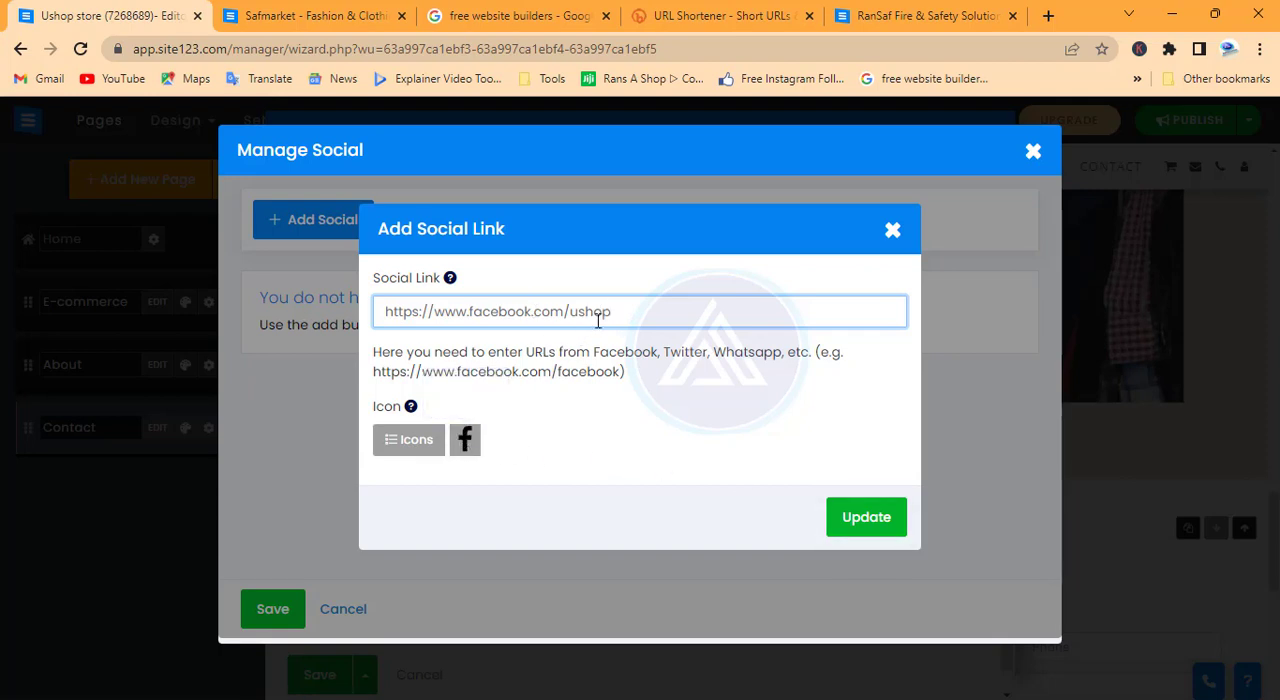
left_click(866, 517)
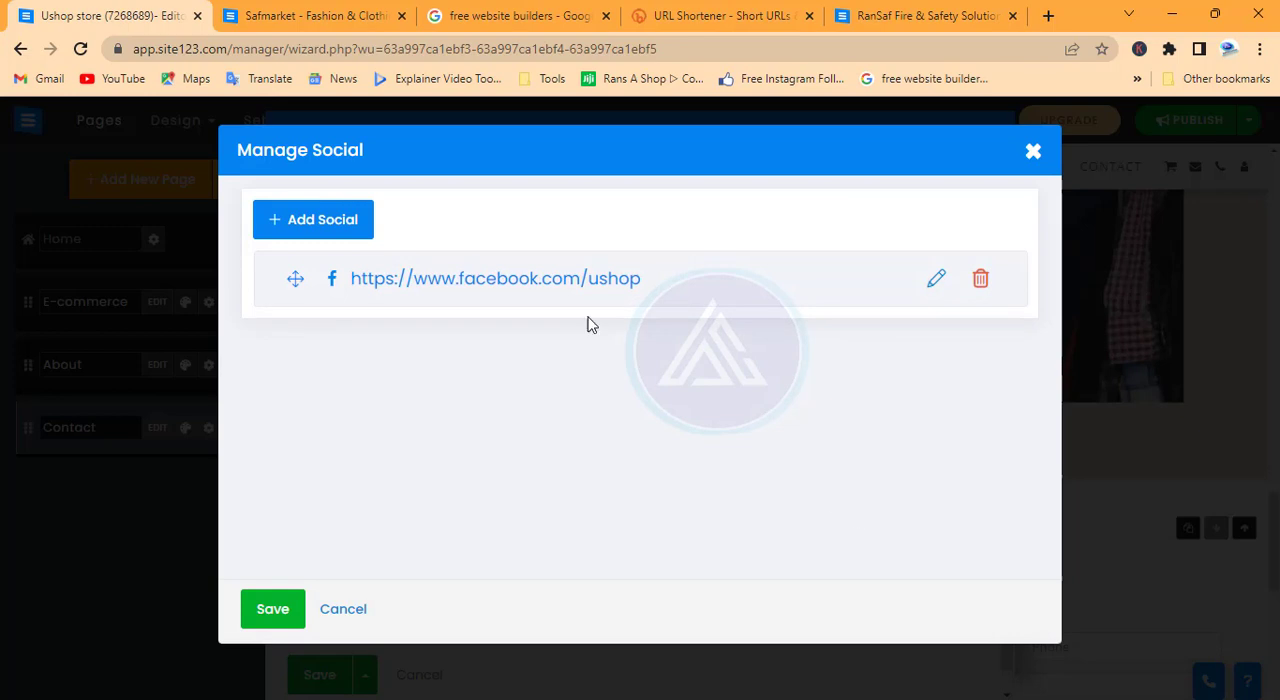
left_click(294, 219)
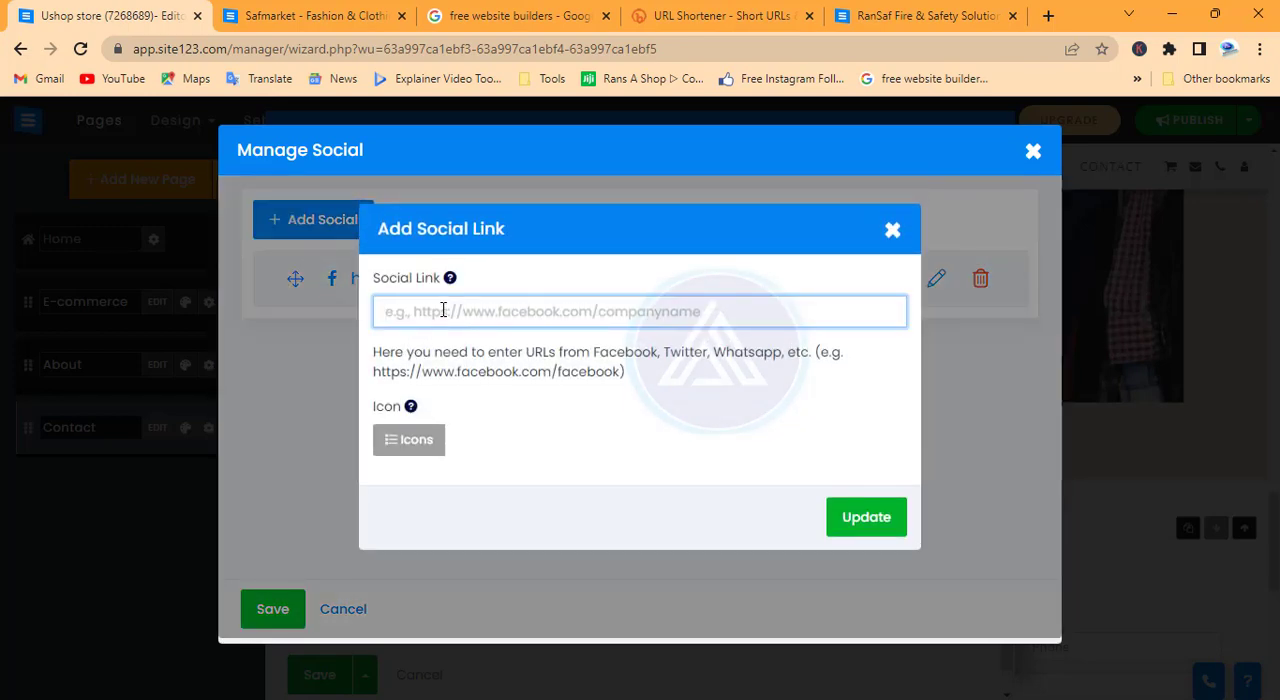
key("ctrl+v")
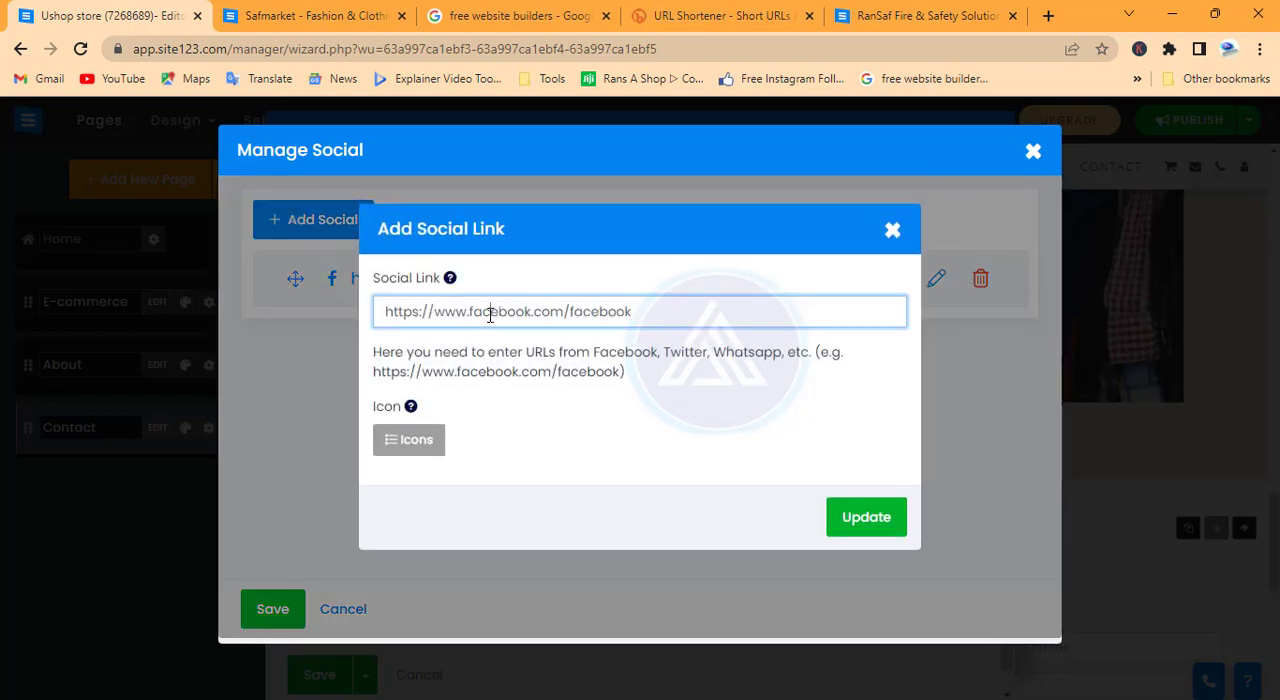
left_click_drag(470, 312, 535, 322)
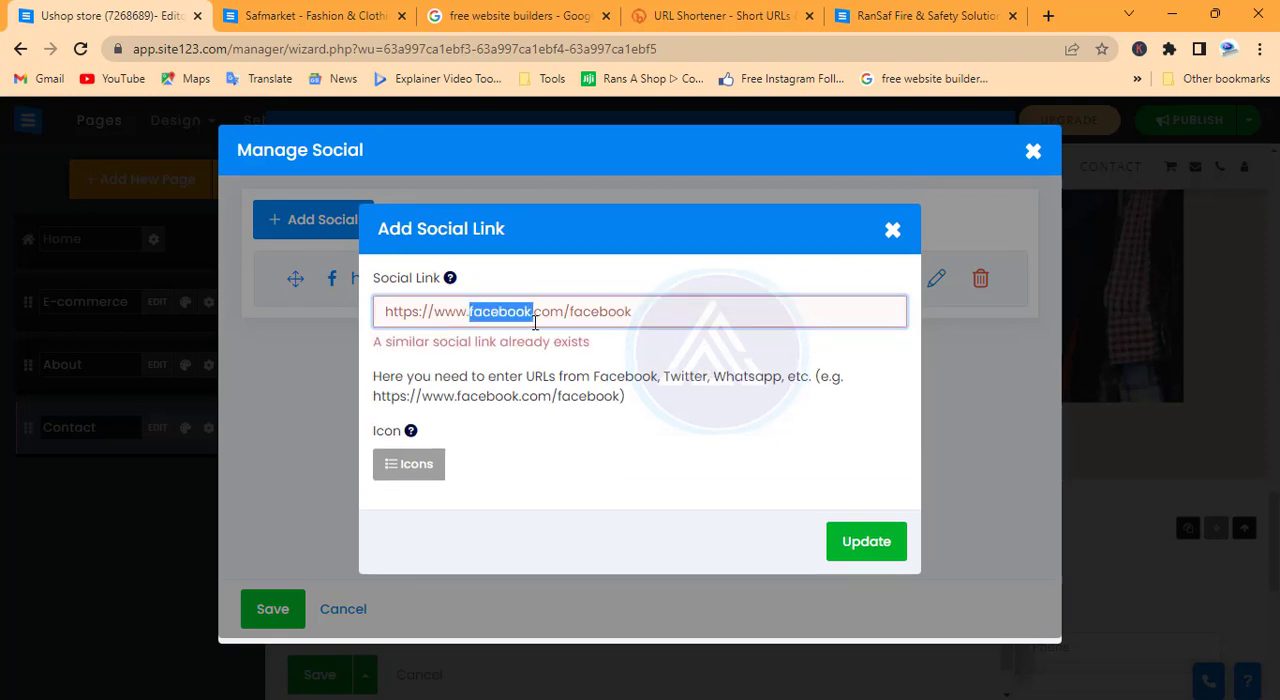
type("instagram")
key("BackSpace")
key("BackSpace")
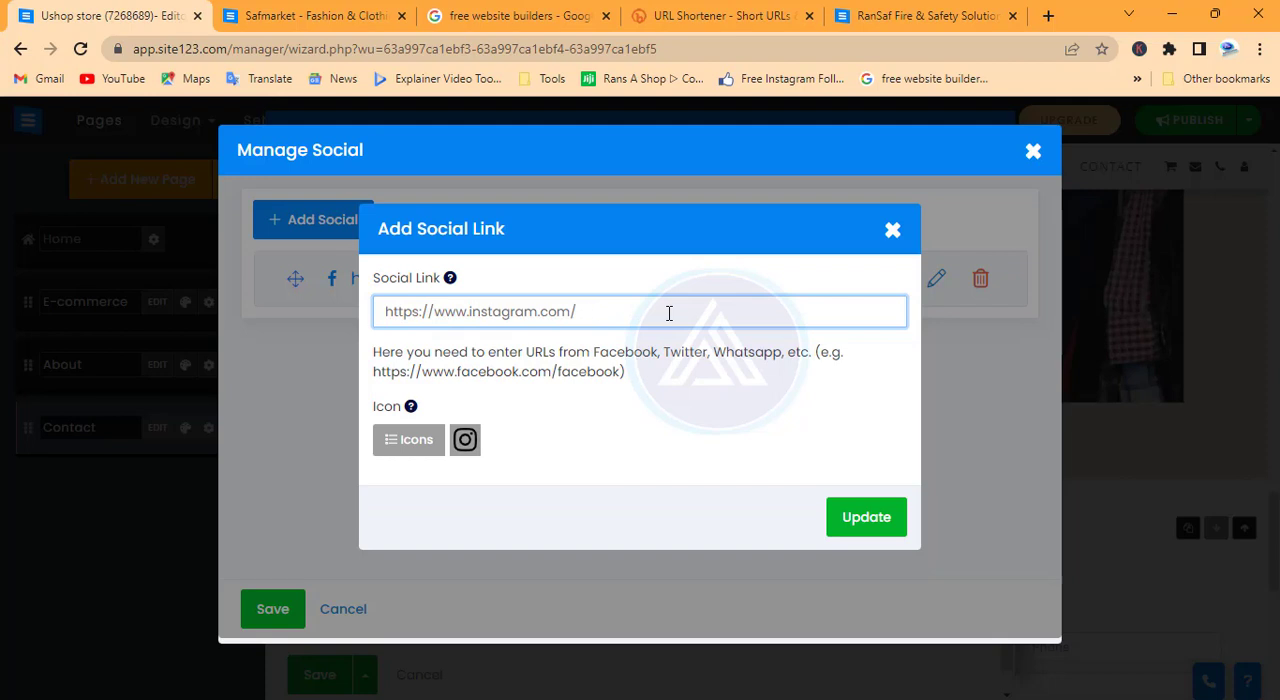
type("ushop")
left_click(860, 518)
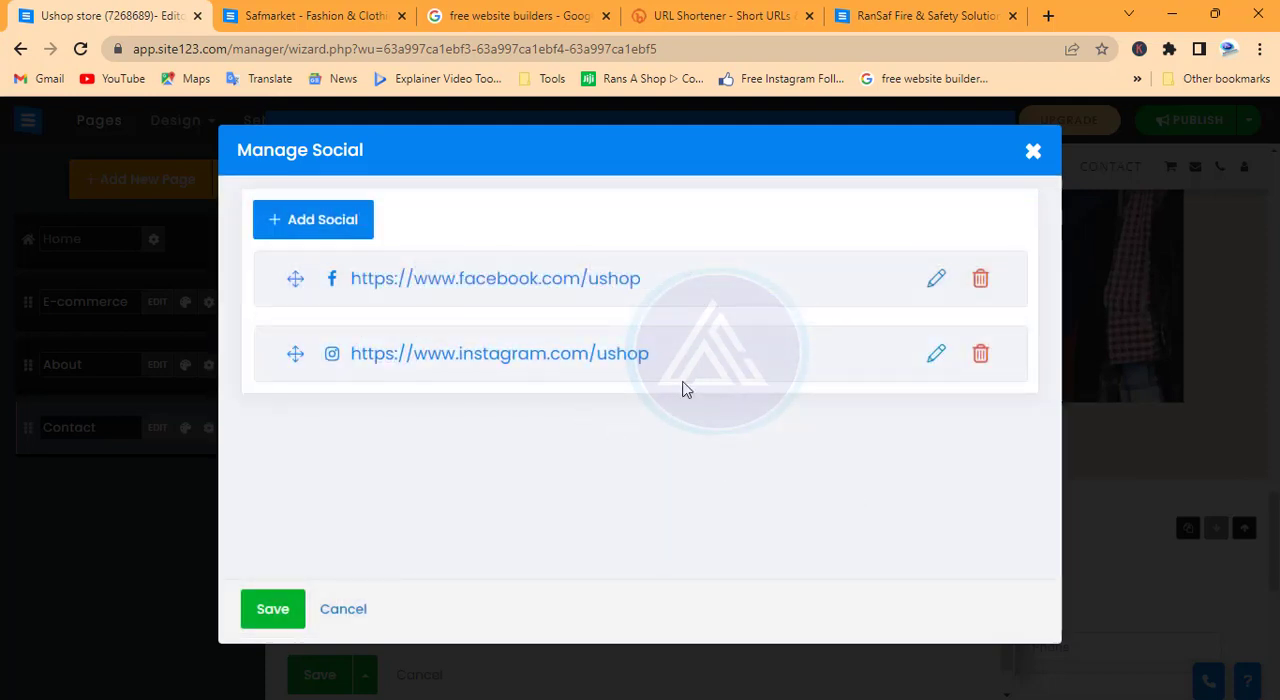
Save the social links and the Contact page, and check the contact section in the preview
left_click(286, 610)
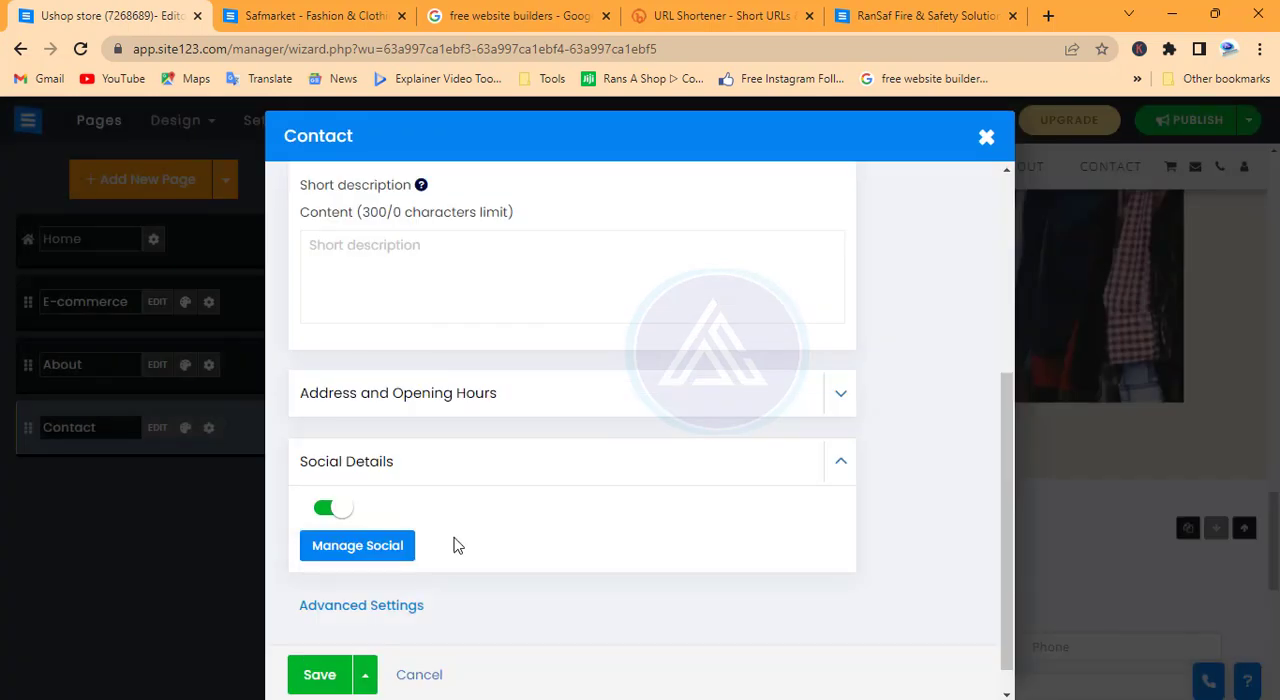
left_click(318, 676)
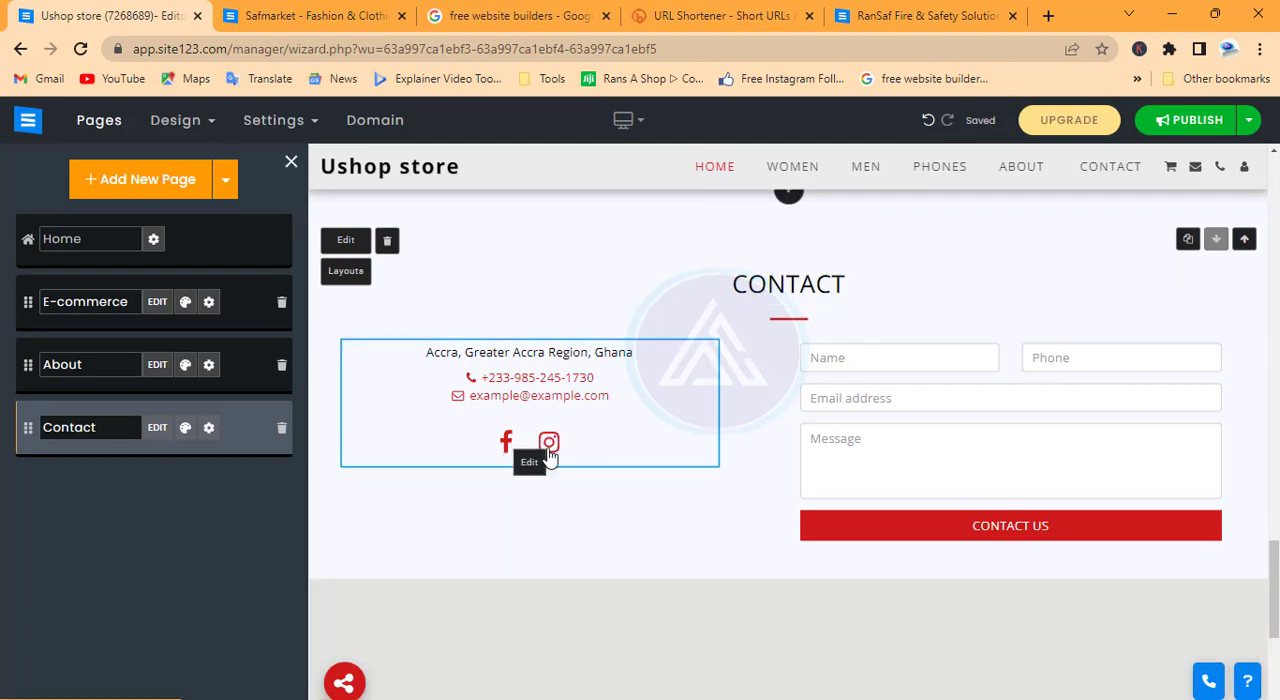
scroll(540, 450, "down", 3)
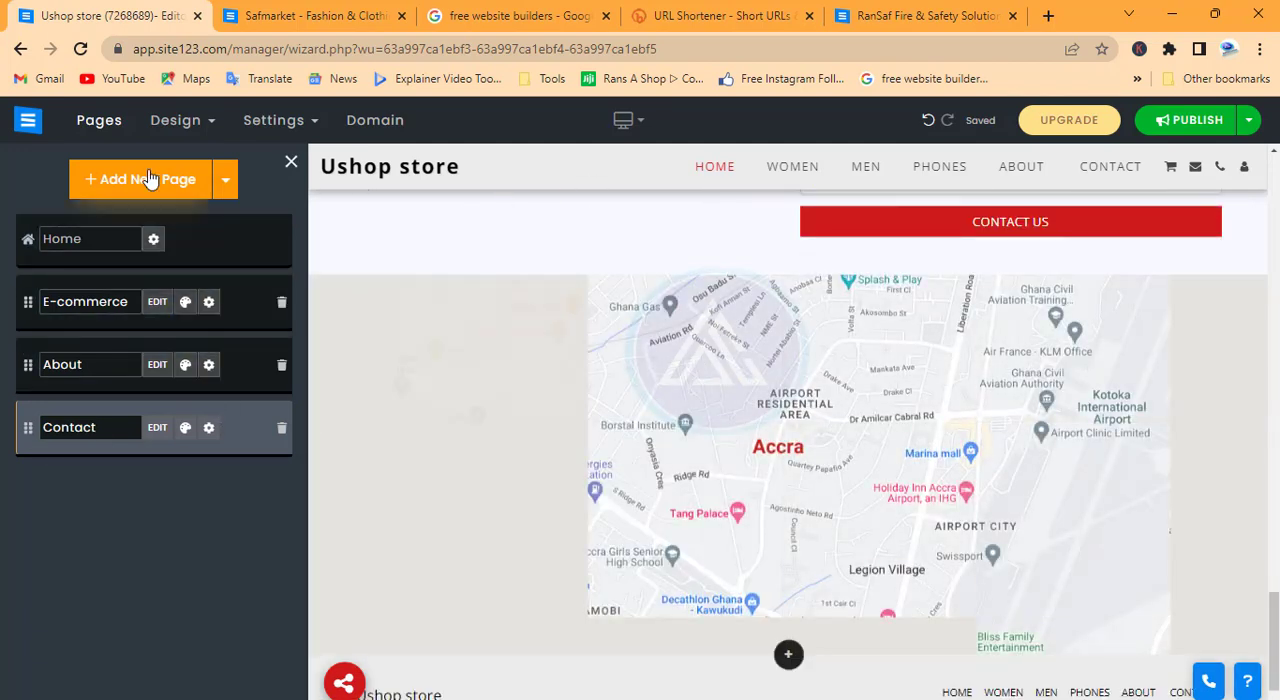
Add a Blog page from the popular page types and move it above Contact in the page order
left_click(130, 190)
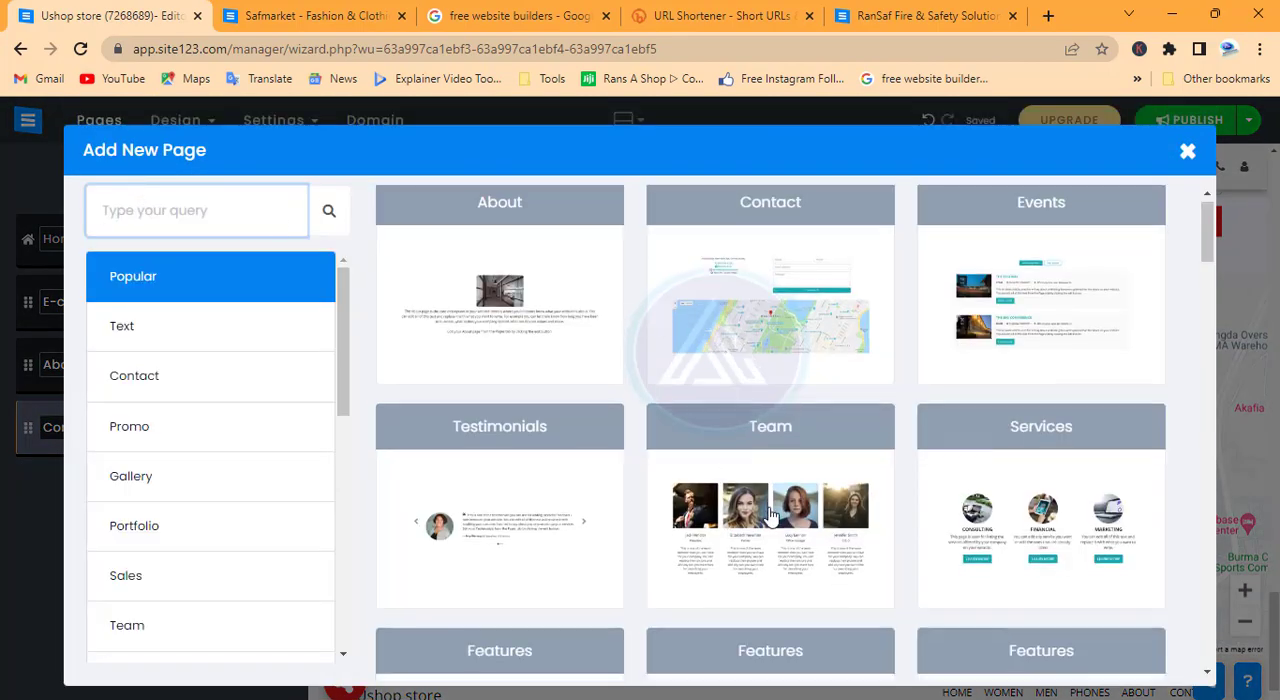
scroll(770, 514, "down", 4)
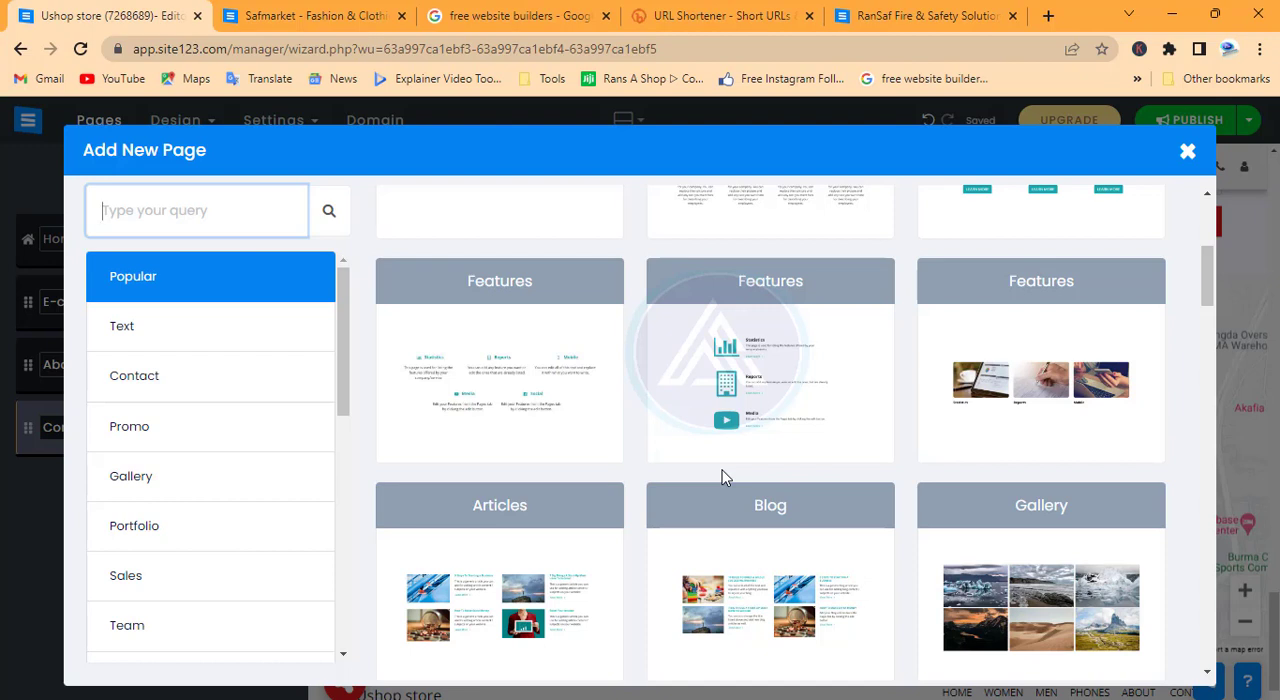
scroll(725, 478, "down", 3)
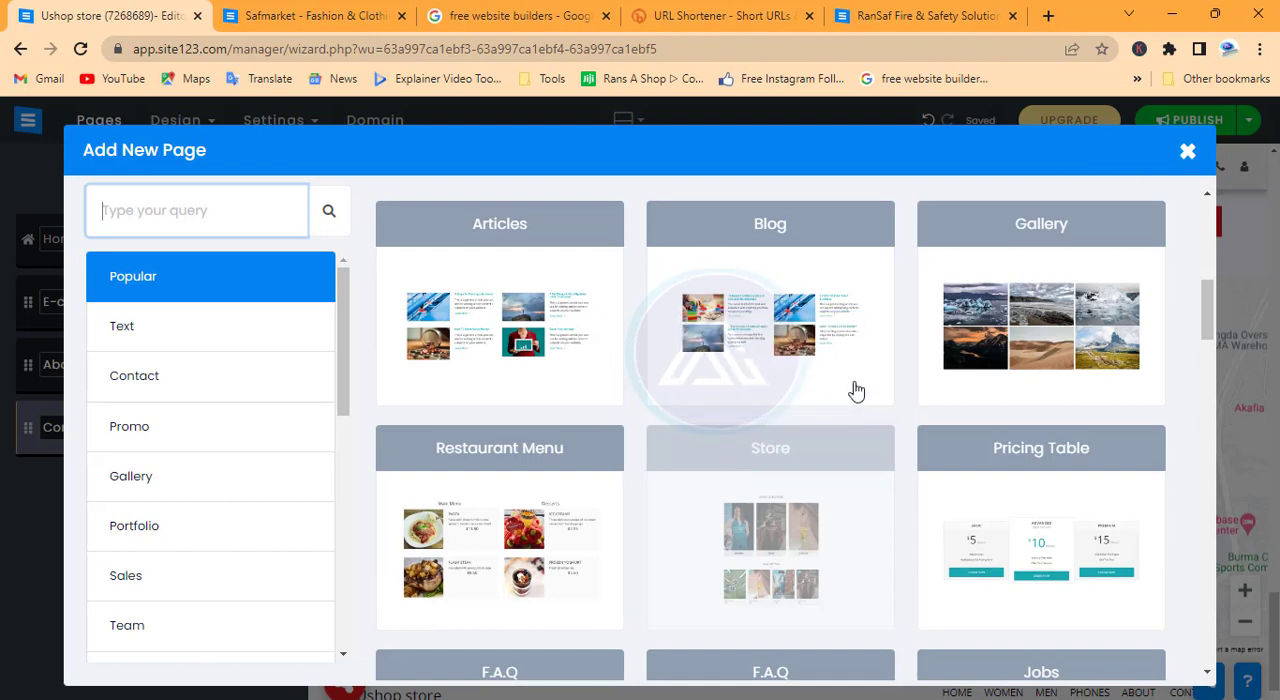
left_click(780, 310)
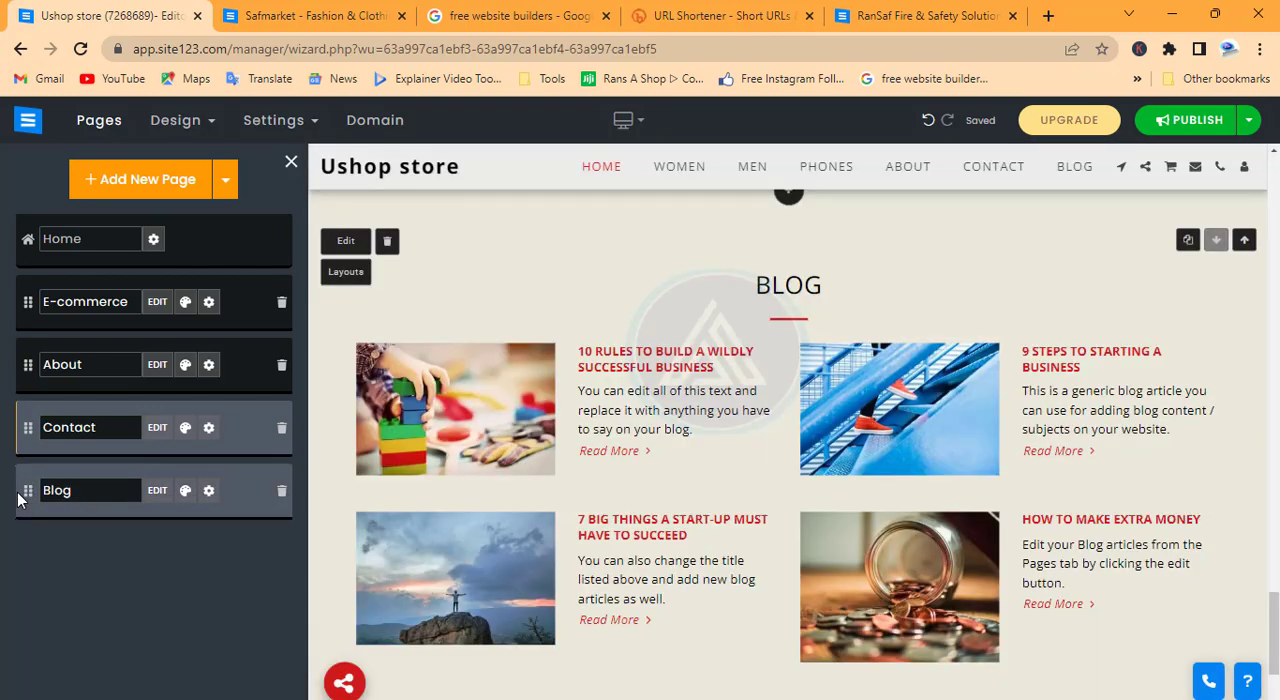
left_click_drag(27, 491, 26, 428)
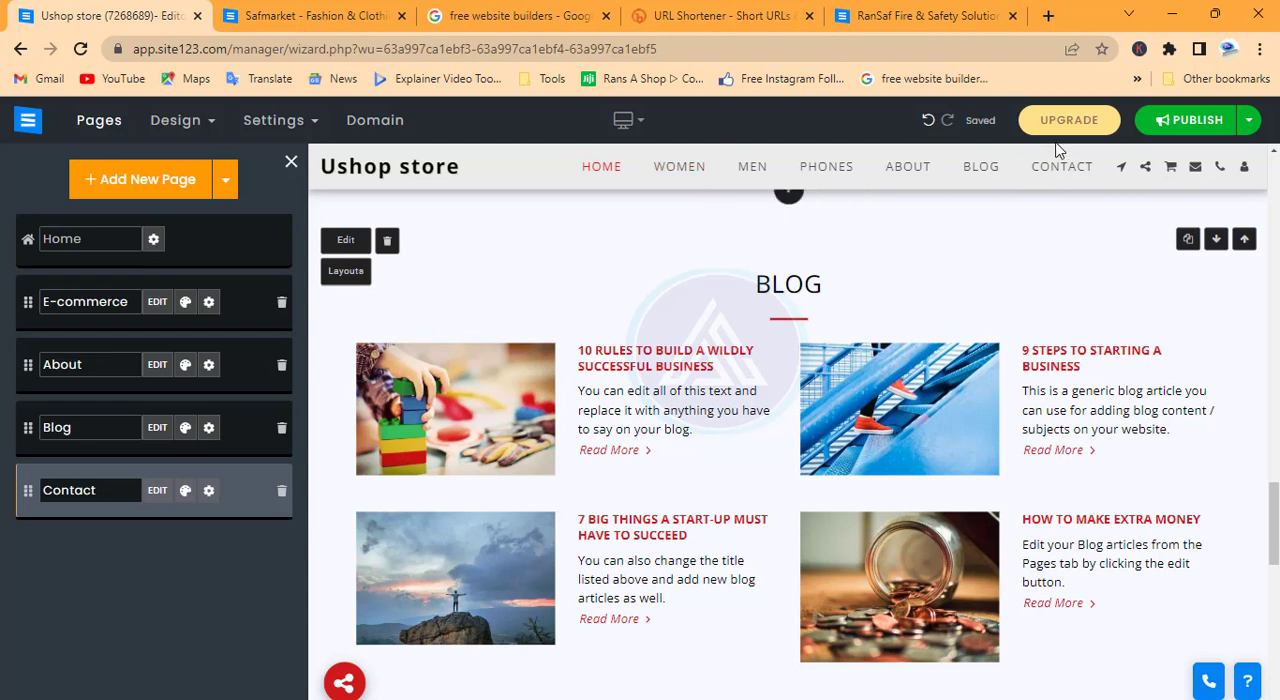
mouse_move(708, 193)
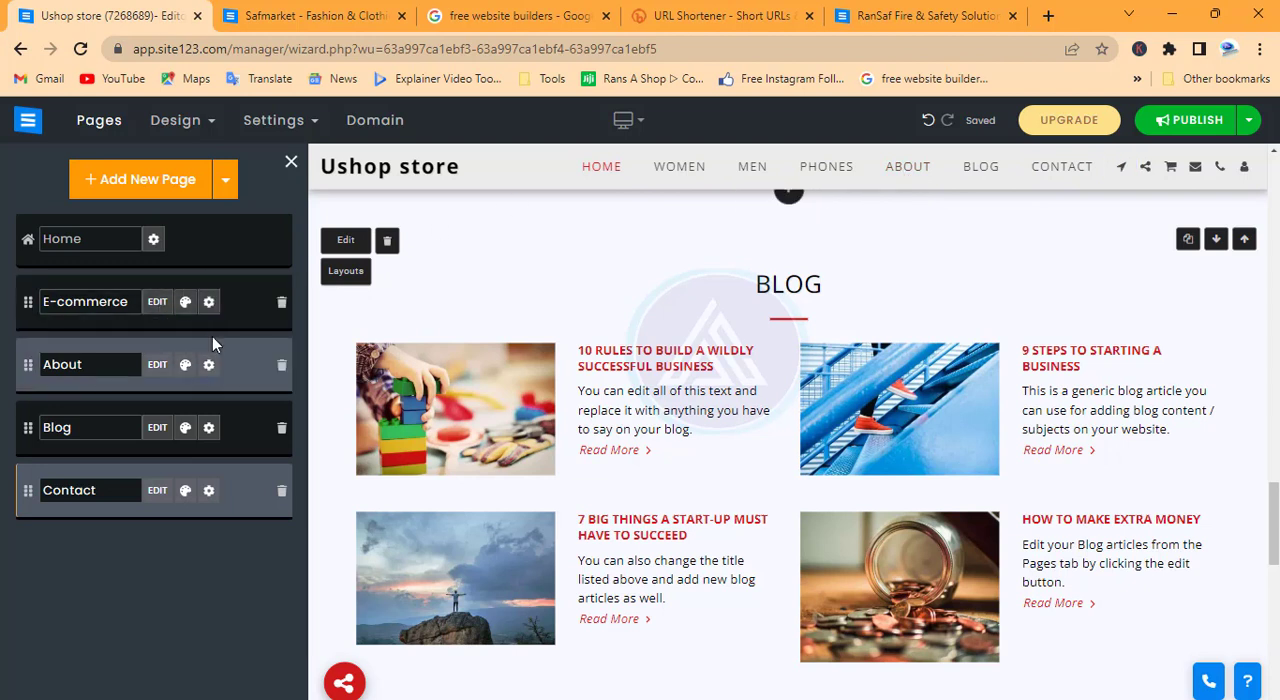
Look over the display settings of the E-commerce and About pages
left_click(210, 304)
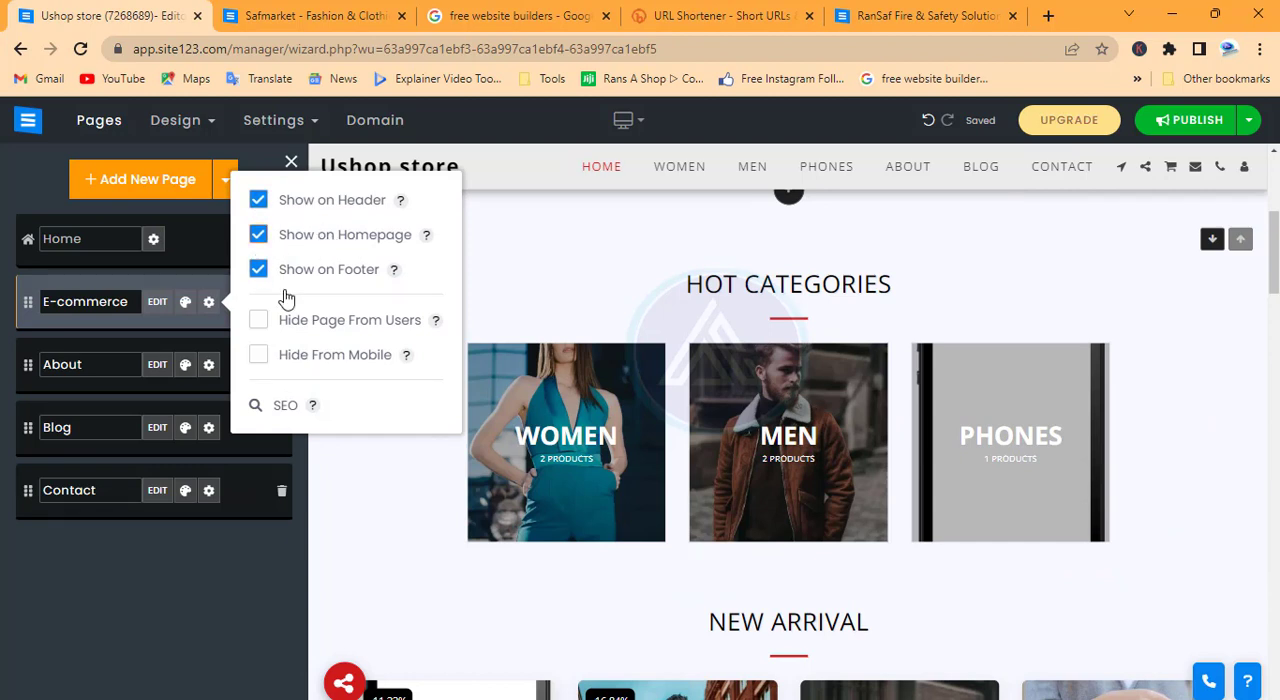
left_click(210, 371)
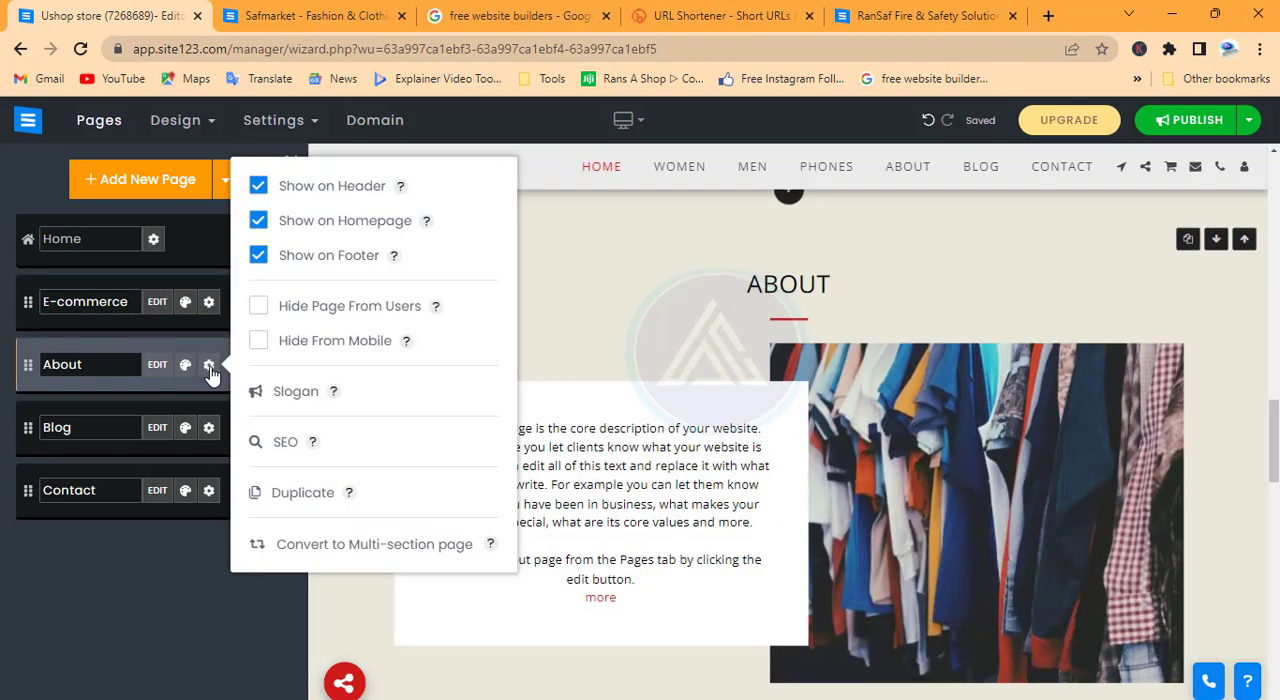
left_click(211, 373)
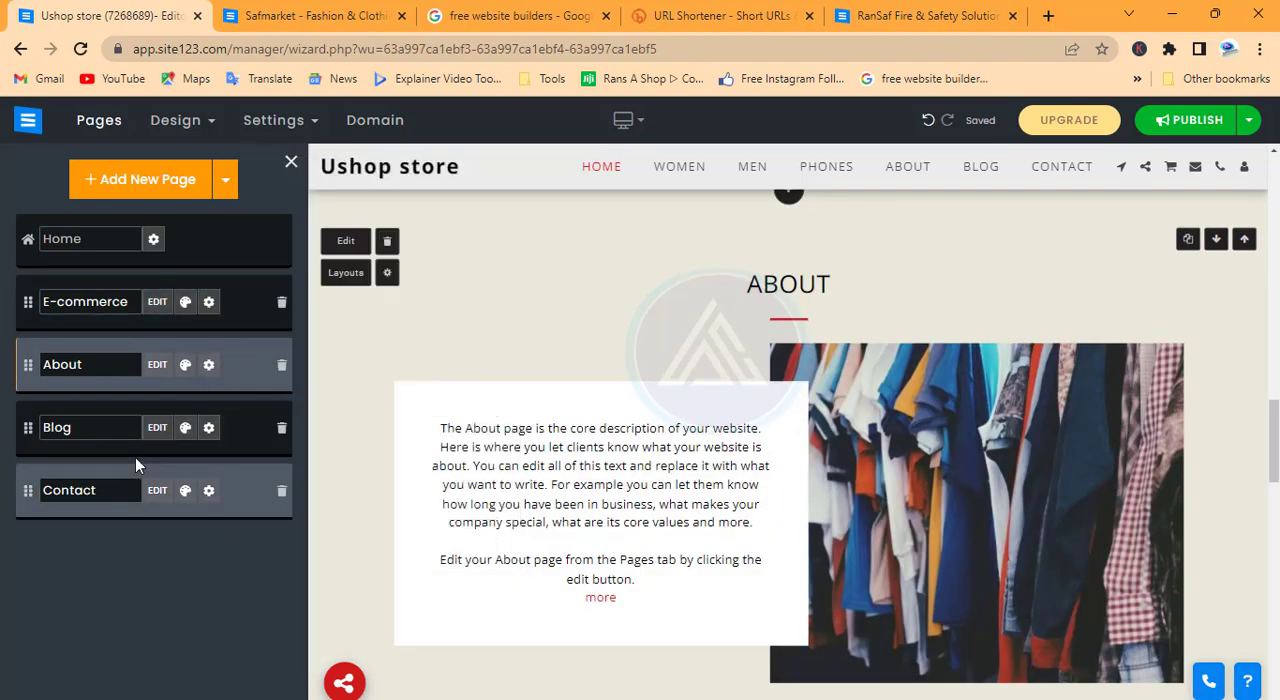
Turn off Show on Homepage for the Blog page and check the homepage sections in the preview
left_click(208, 427)
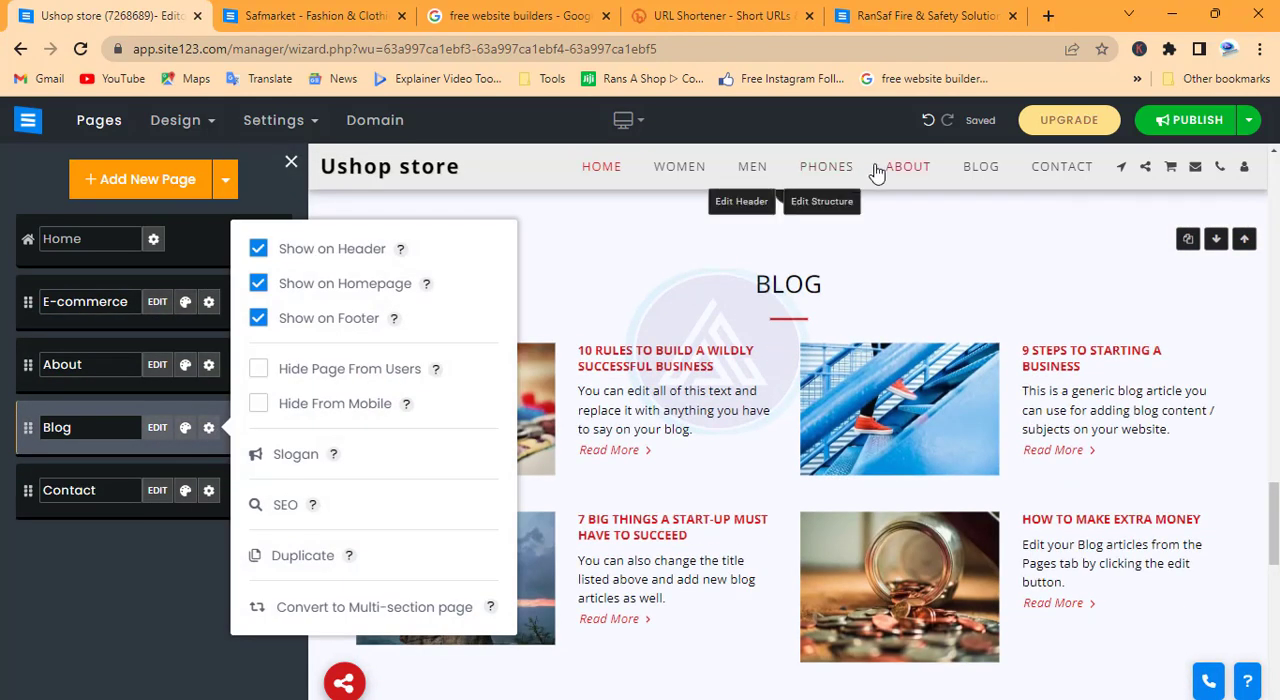
left_click(259, 285)
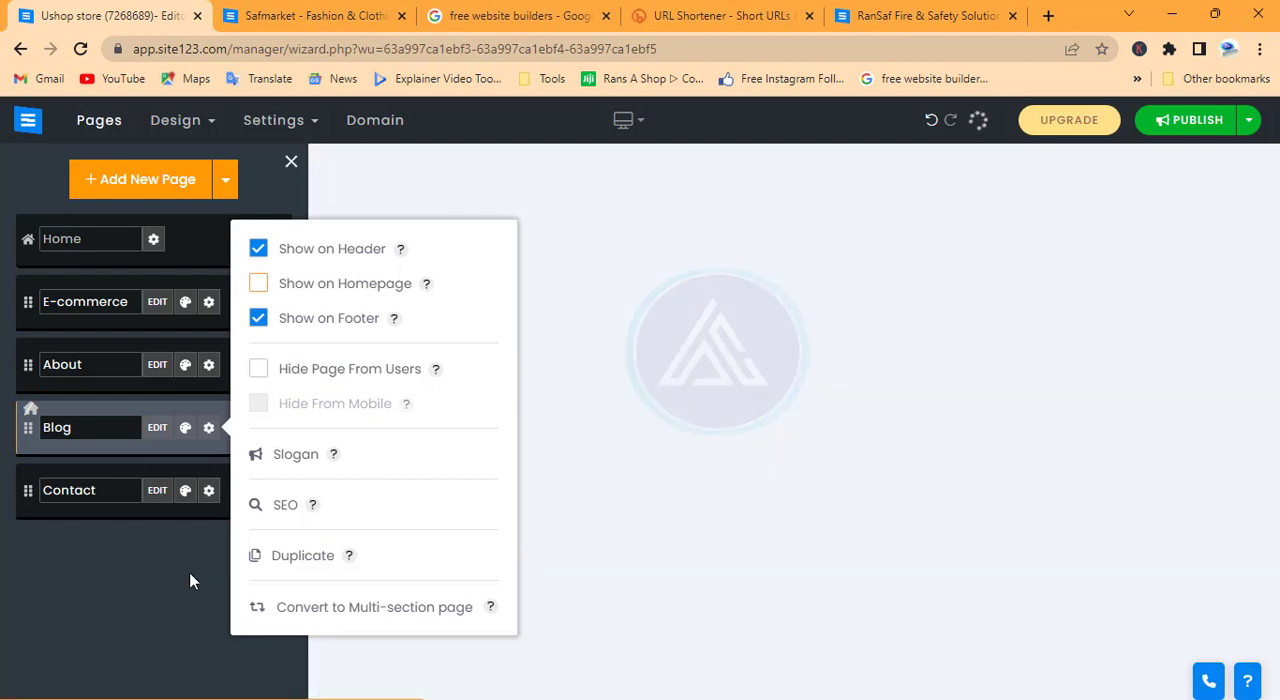
left_click(180, 573)
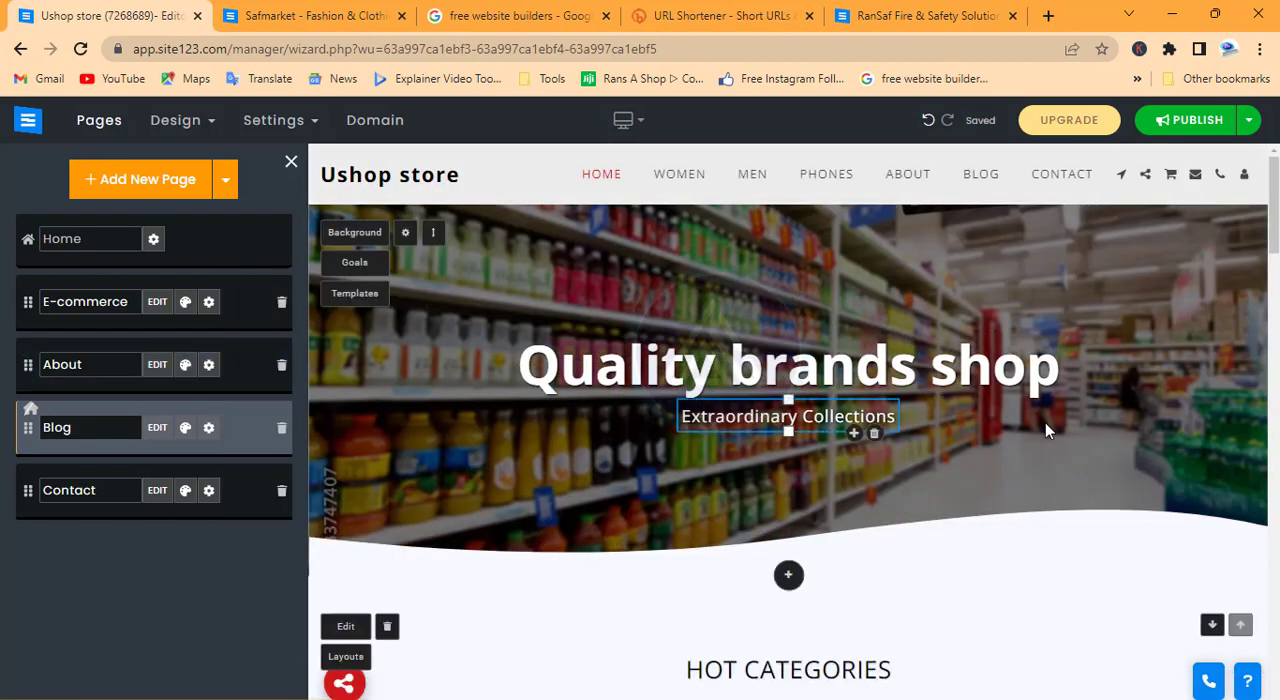
scroll(1040, 470, "down", 10)
scroll(1038, 485, "down", 9)
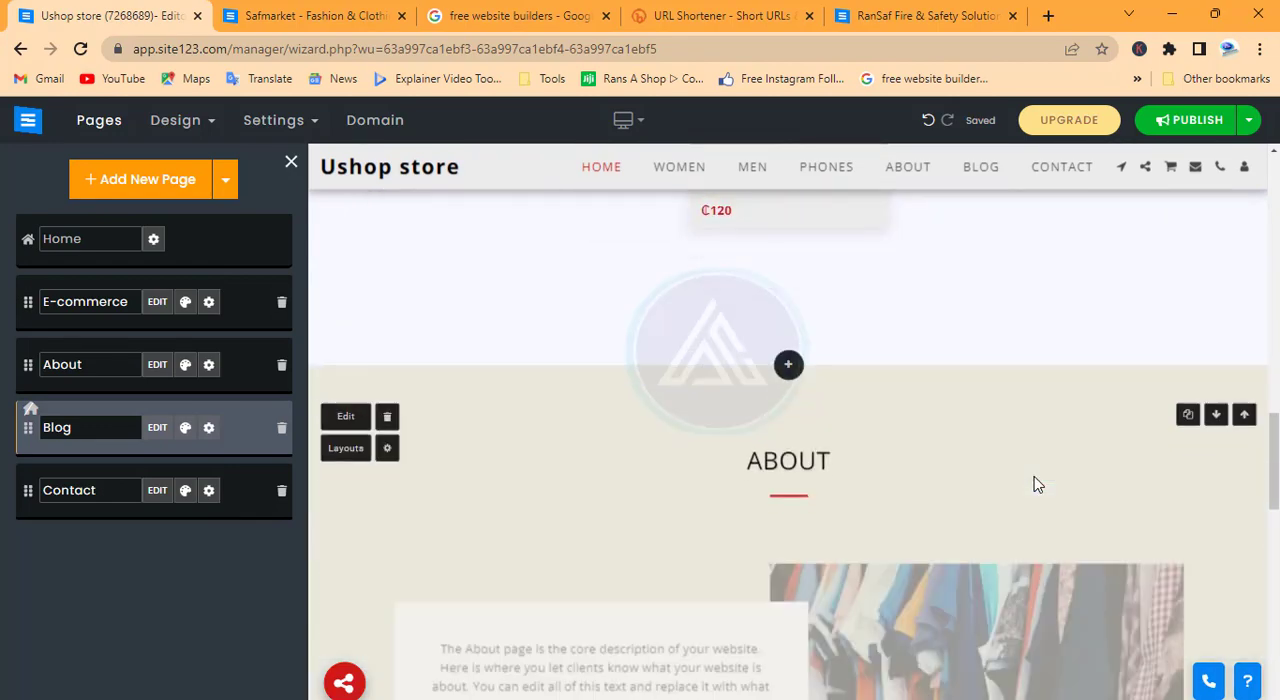
scroll(1036, 484, "up", 6)
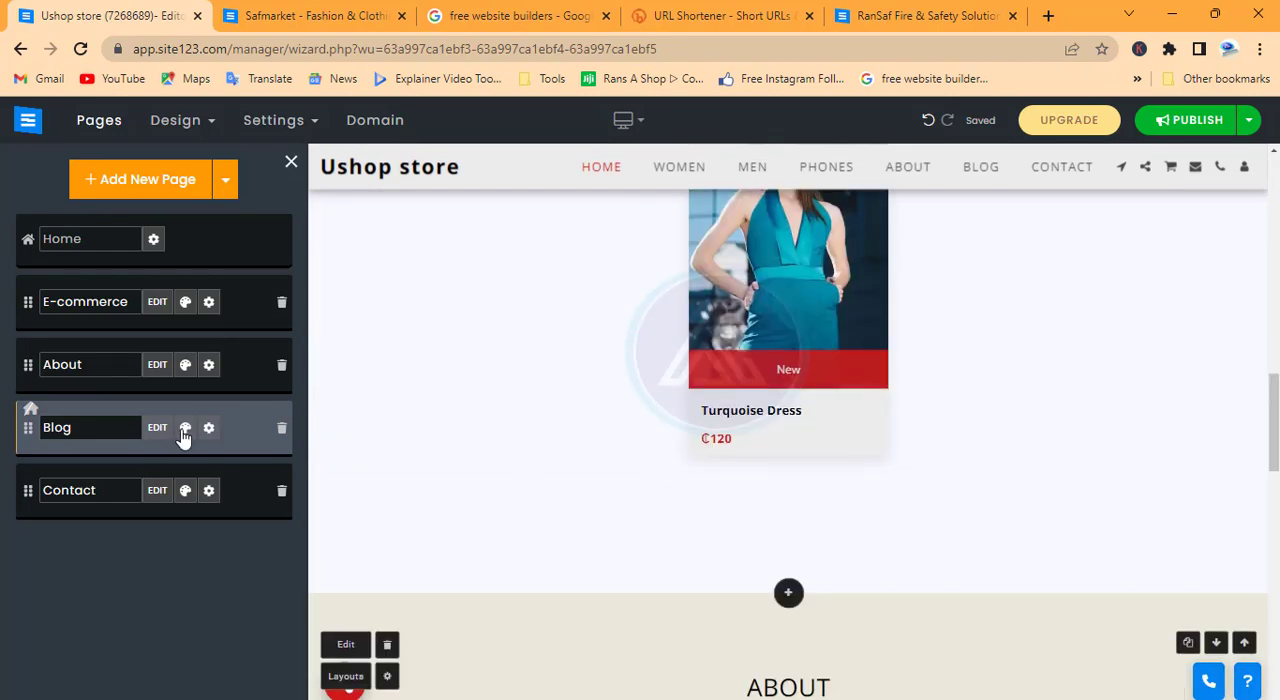
Turn off Show on Homepage for the About page
left_click(208, 365)
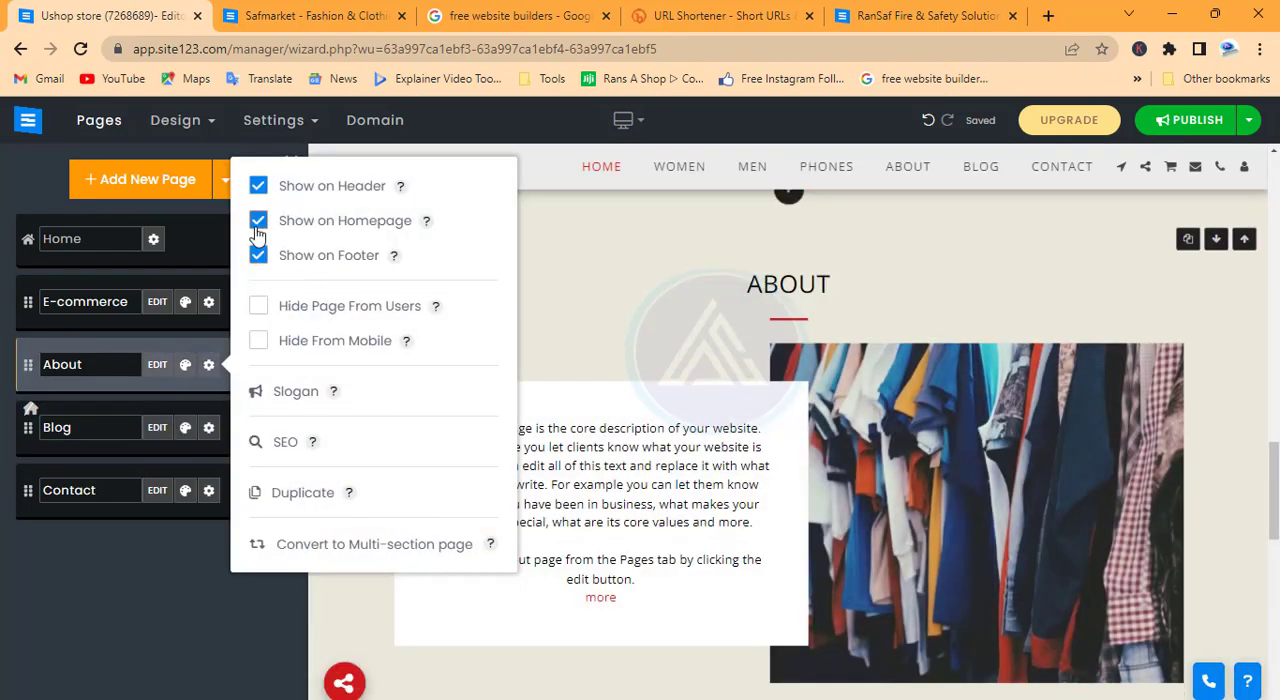
left_click(257, 229)
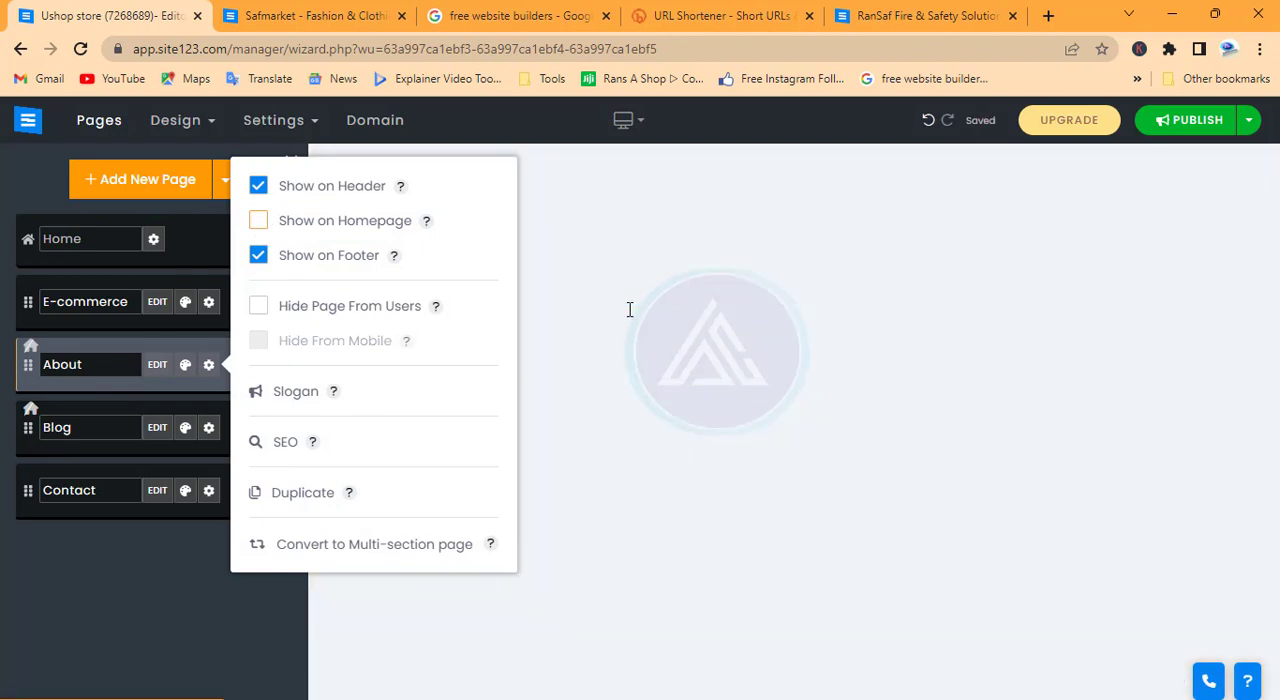
left_click(176, 584)
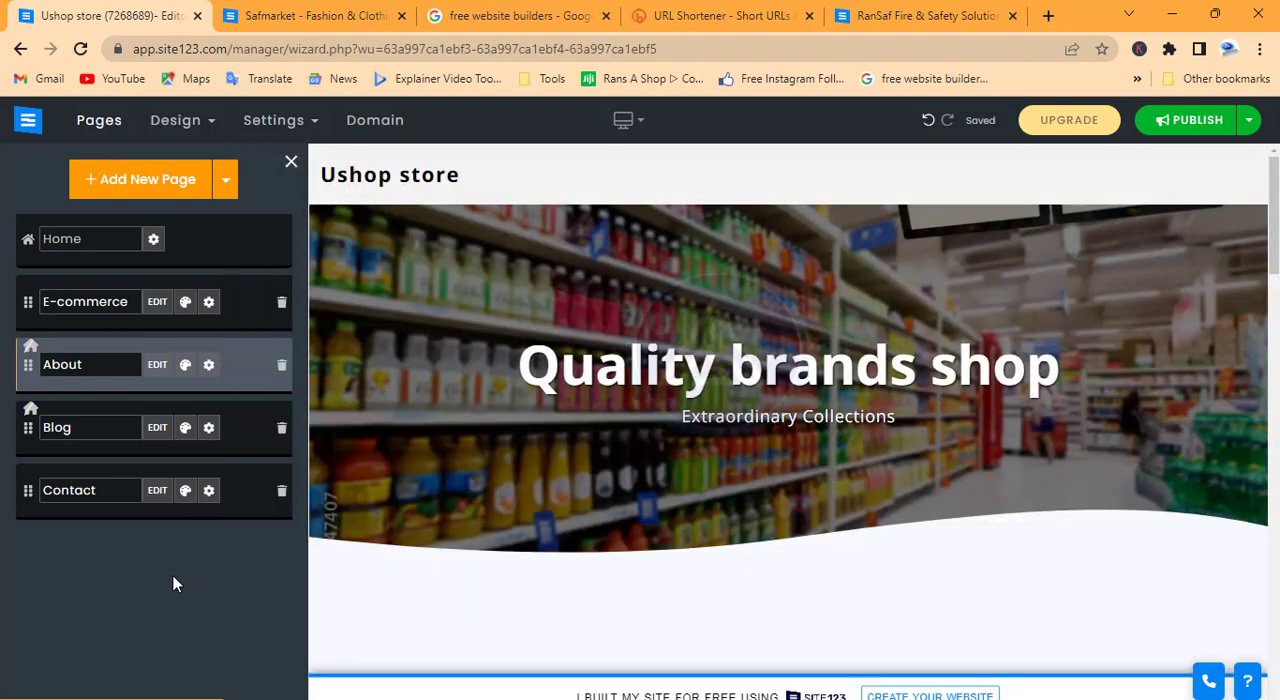
Look over the homepage preview from the banner and product sections down to the Contact section, map and footer
scroll(938, 385, "down", 10)
scroll(936, 398, "down", 5)
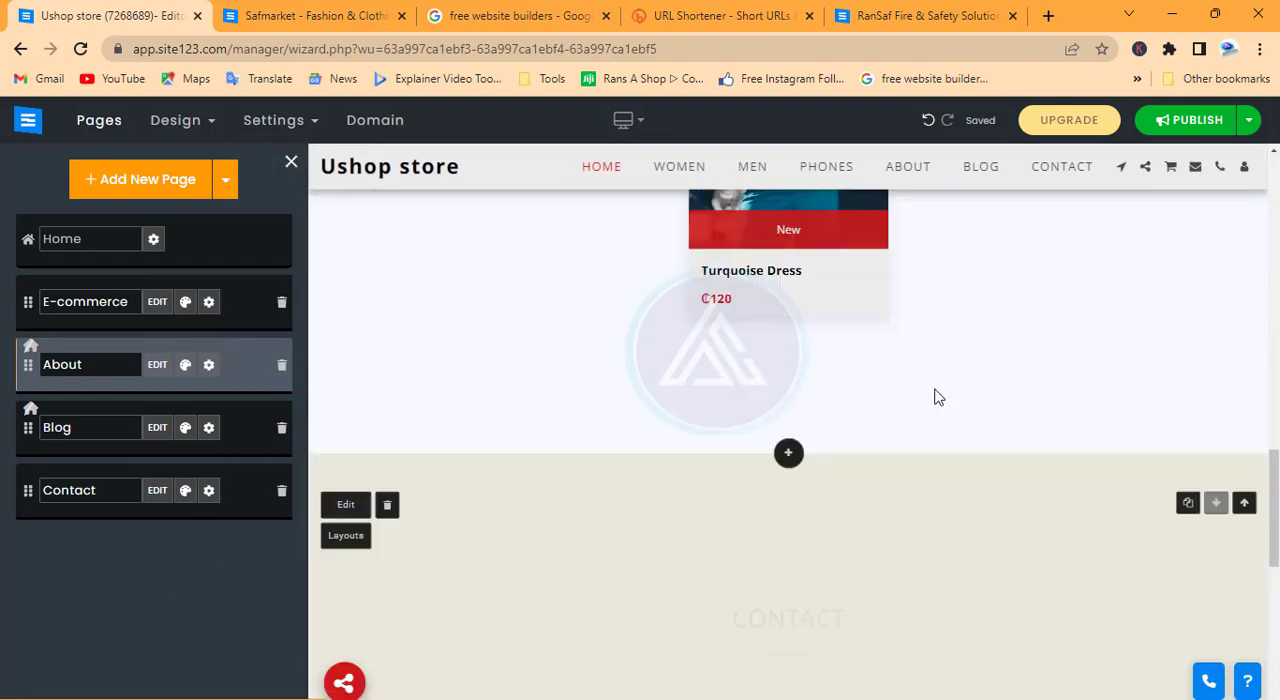
scroll(820, 426, "down", 4)
scroll(820, 426, "up", 9)
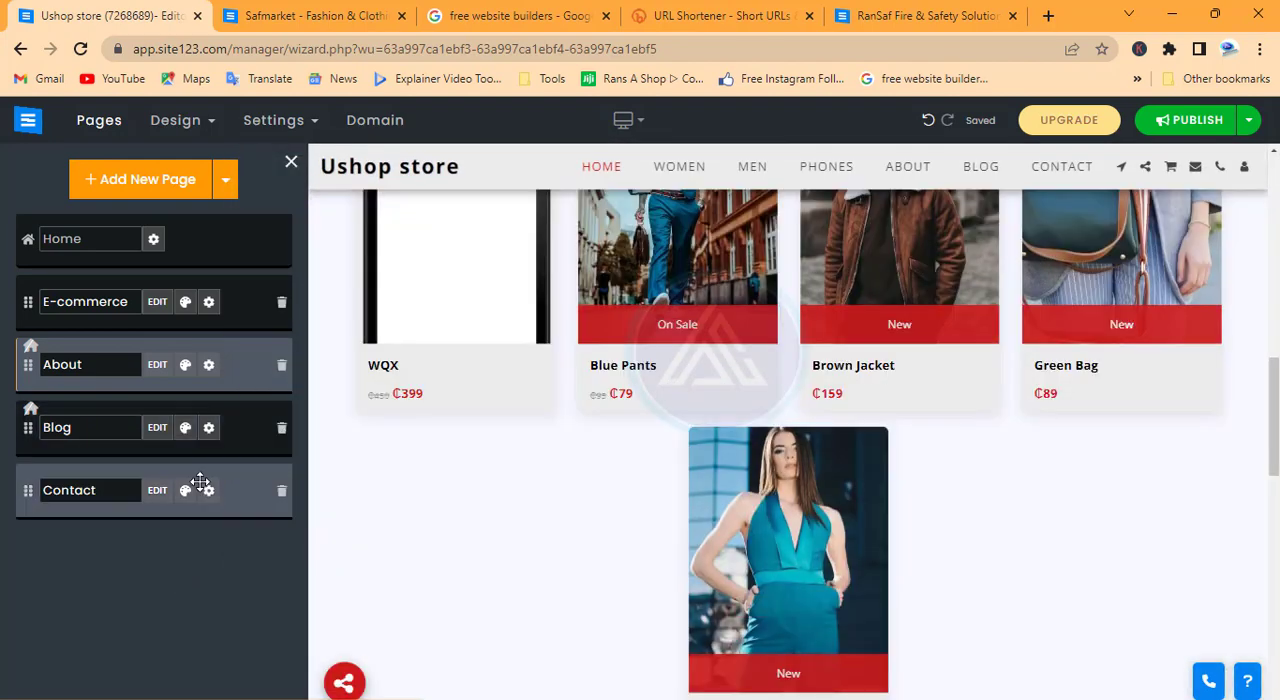
scroll(948, 180, "down", 5)
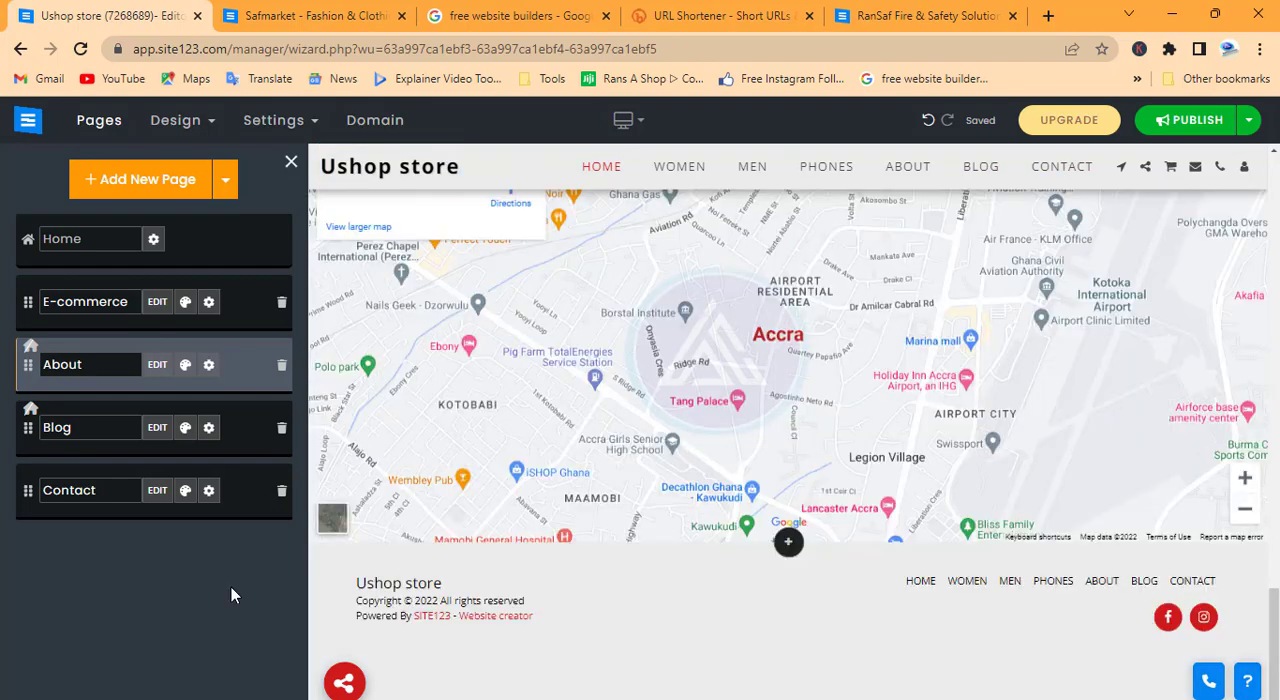
scroll(640, 389, "up", 4)
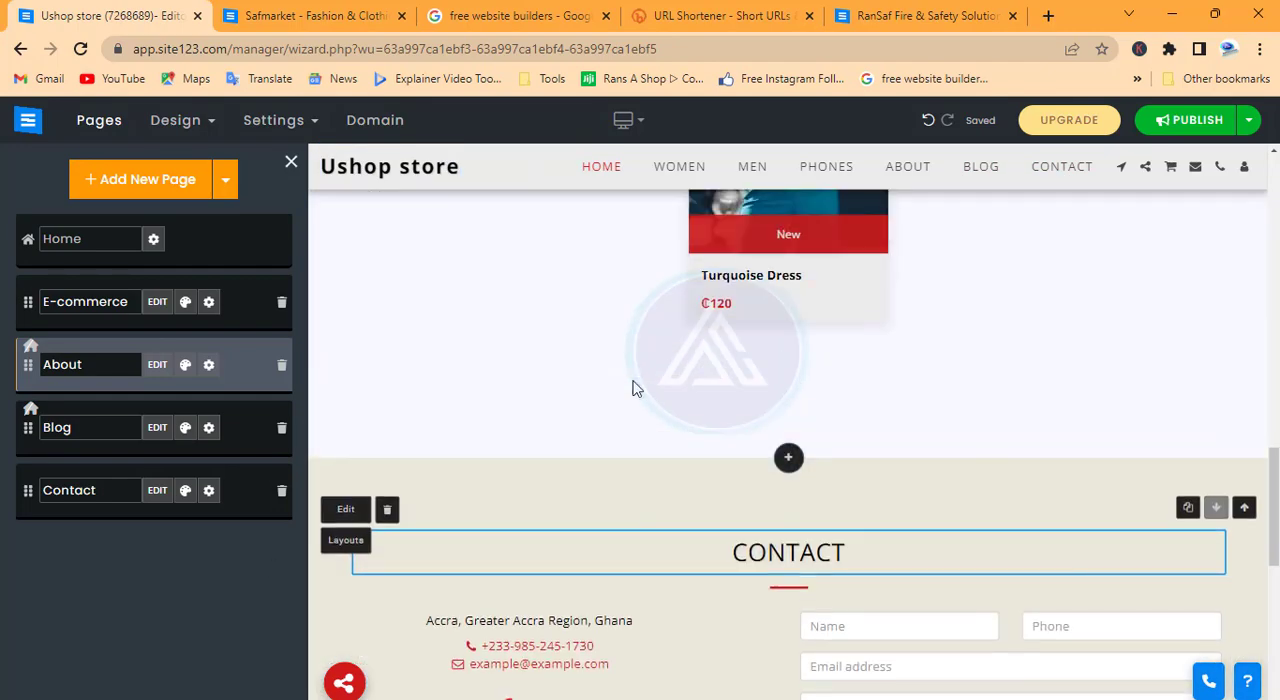
scroll(637, 388, "up", 10)
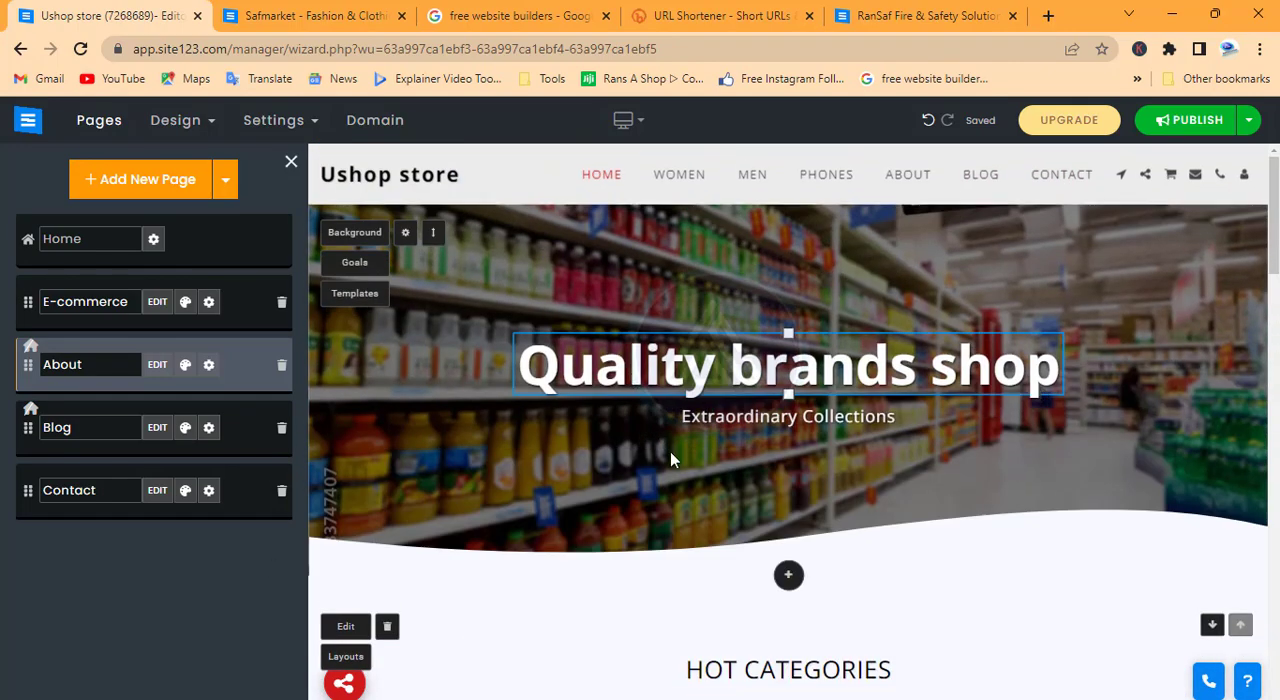
scroll(672, 460, "down", 8)
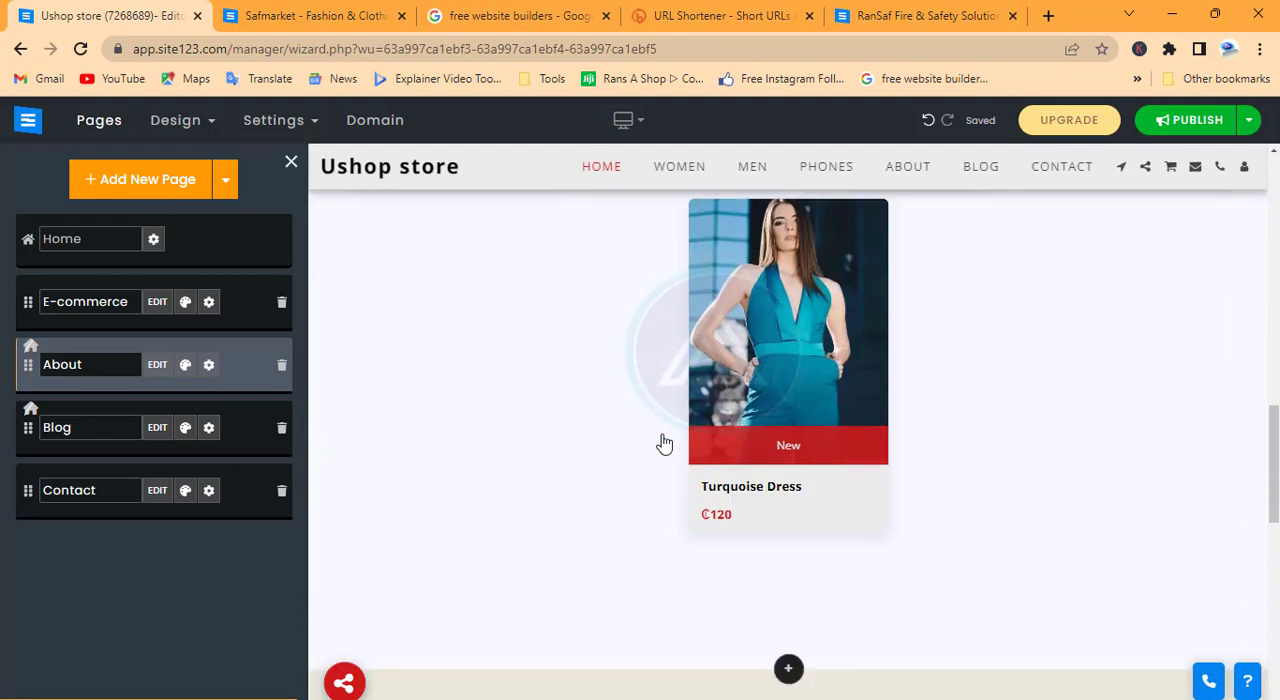
scroll(664, 443, "up", 4)
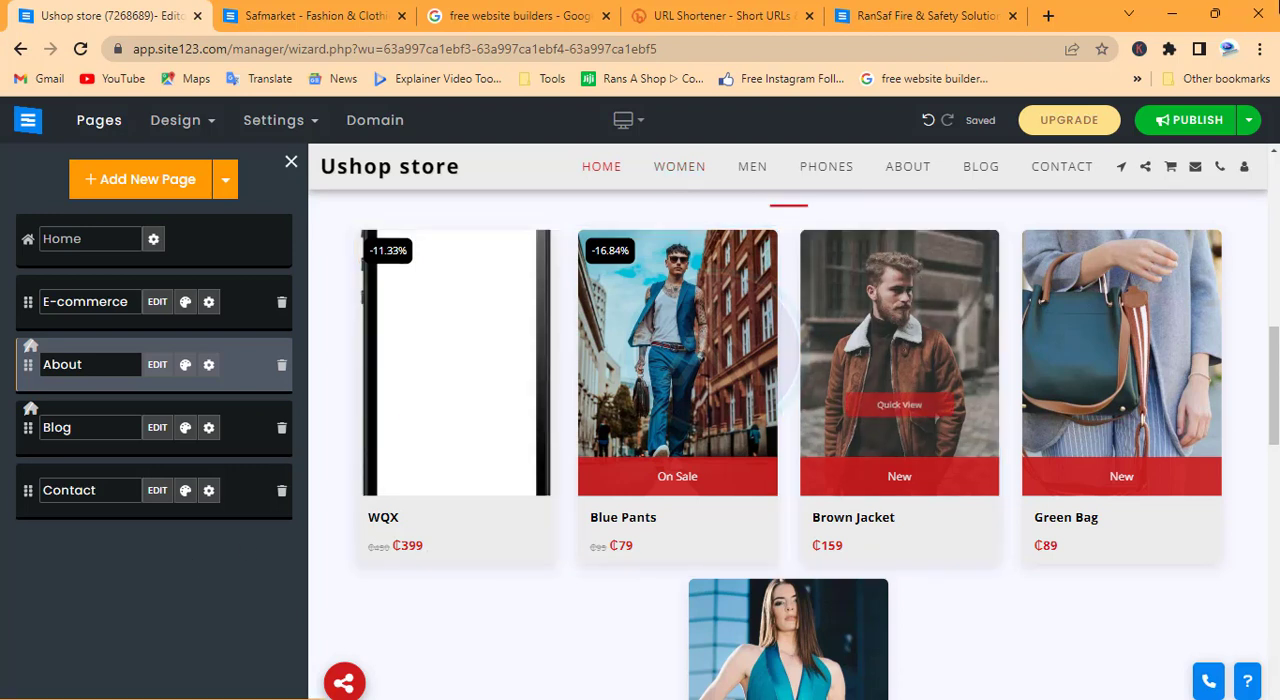
Publish the website, confirm the publication and copy the link address of the published site
left_click(1163, 120)
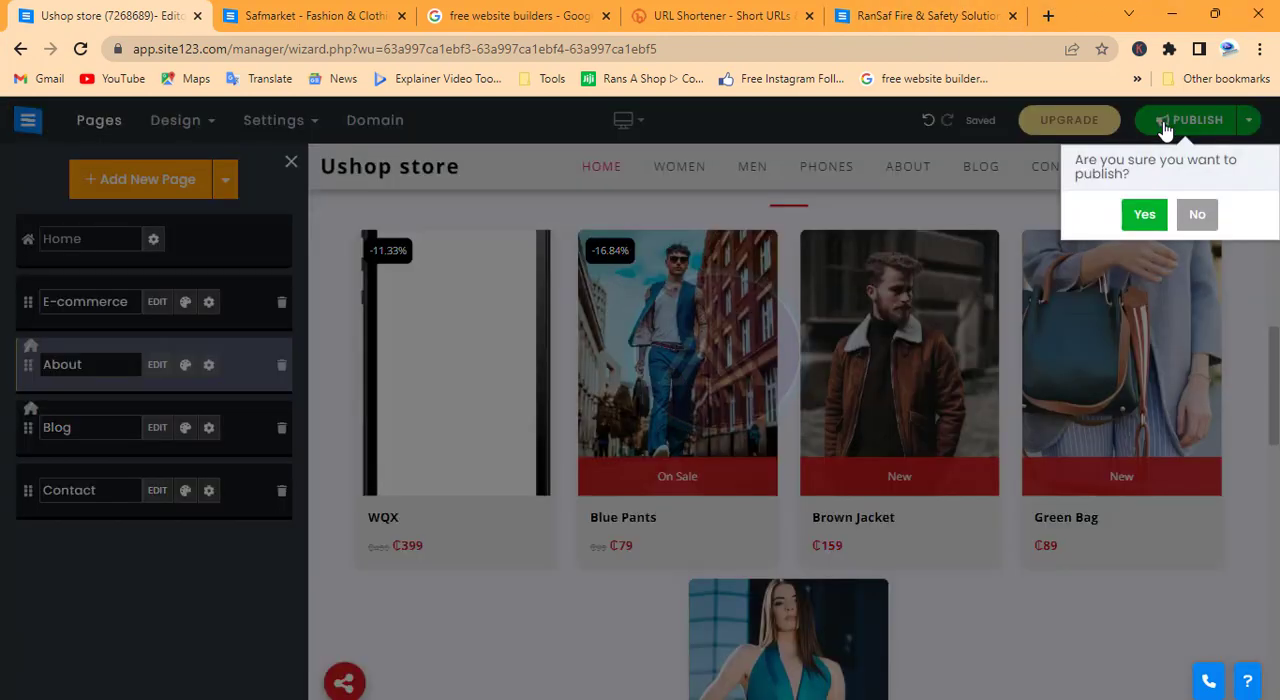
left_click(1144, 214)
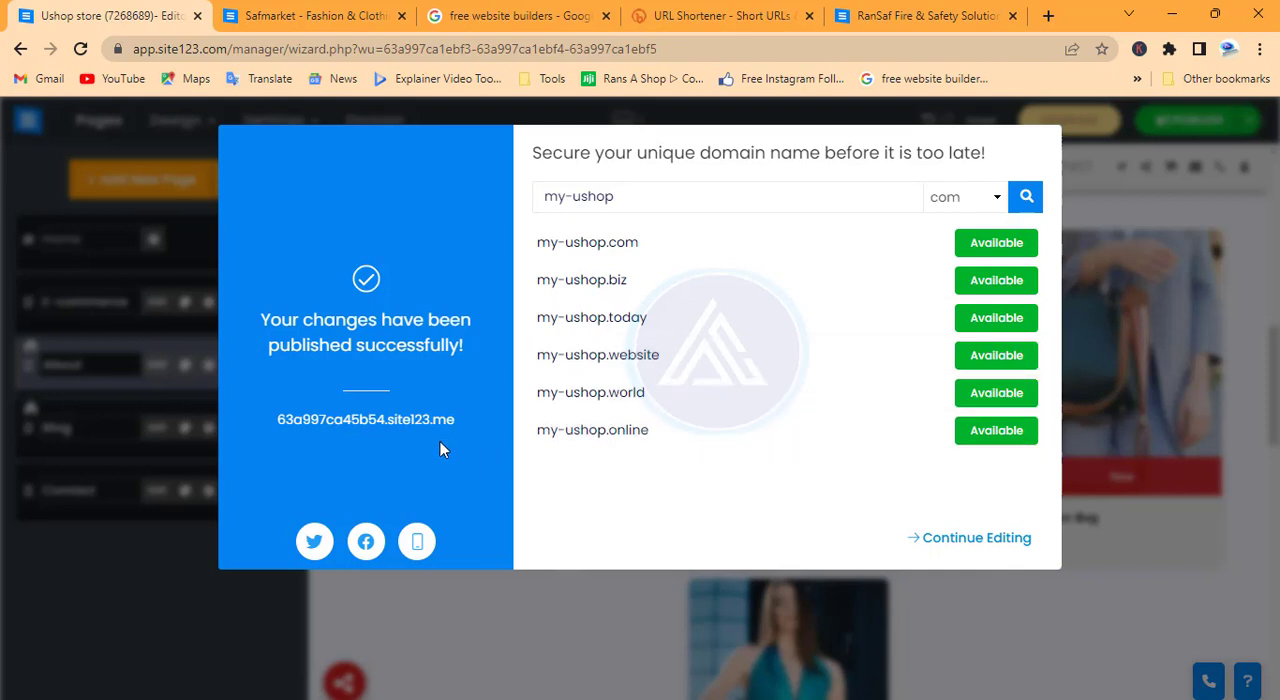
right_click(418, 423)
left_click(489, 541)
Open the published site to examine its homepage and social share options, and close the publish confirmation back in the SITE123 editor
left_click(380, 428)
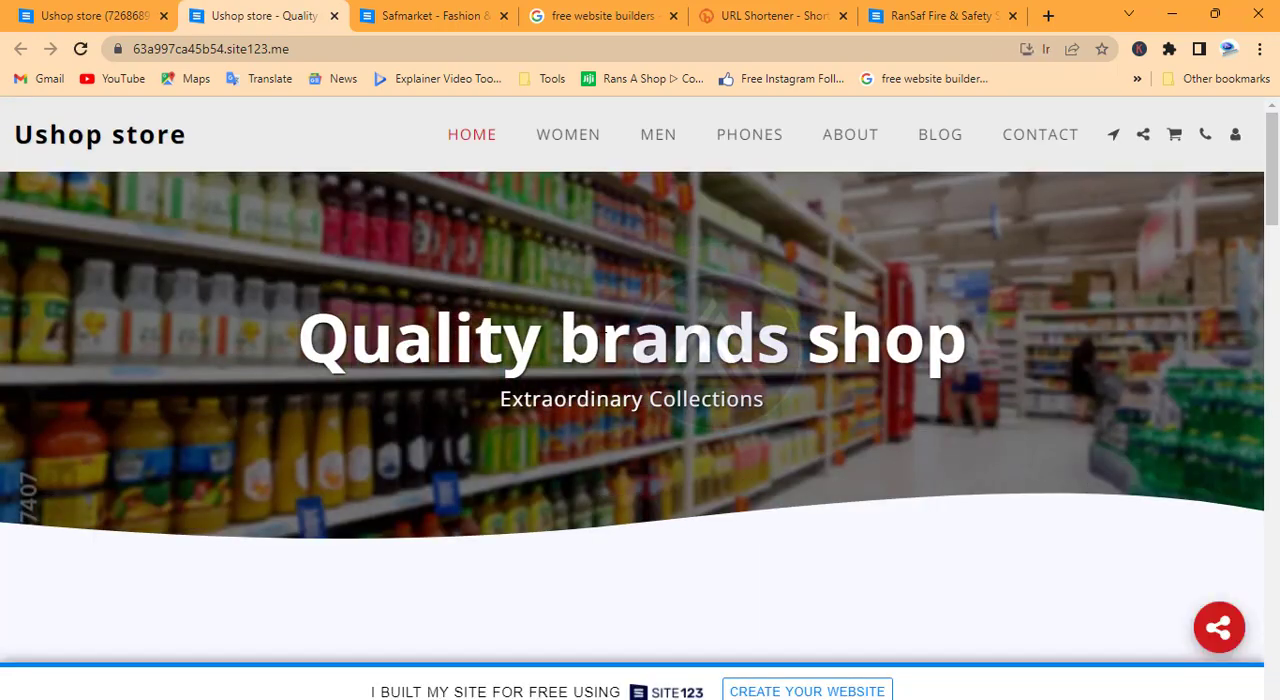
scroll(604, 335, "down", 10)
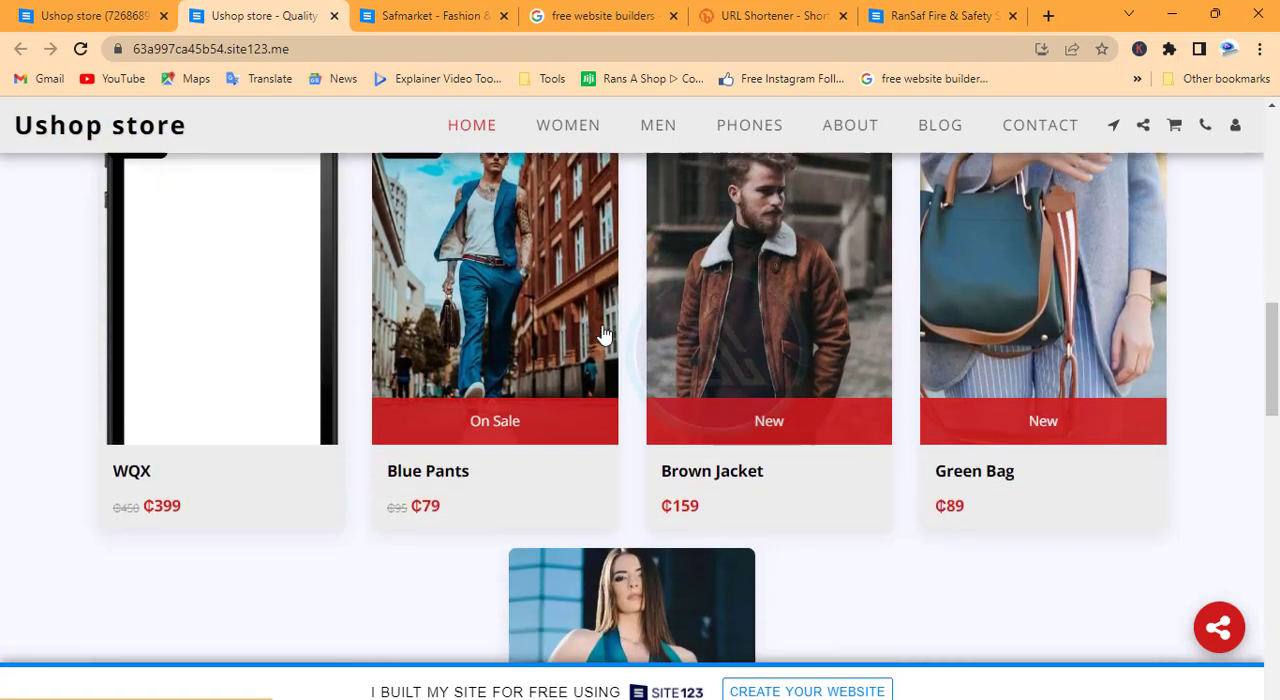
scroll(604, 335, "down", 5)
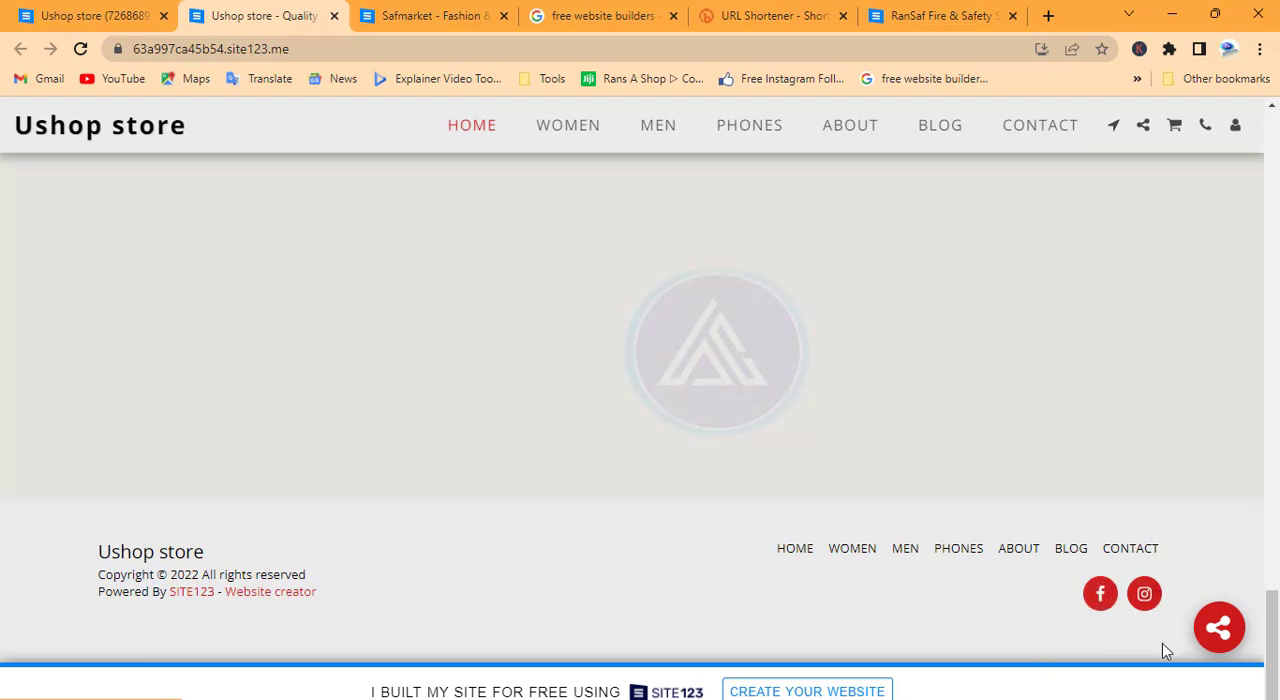
left_click(1220, 630)
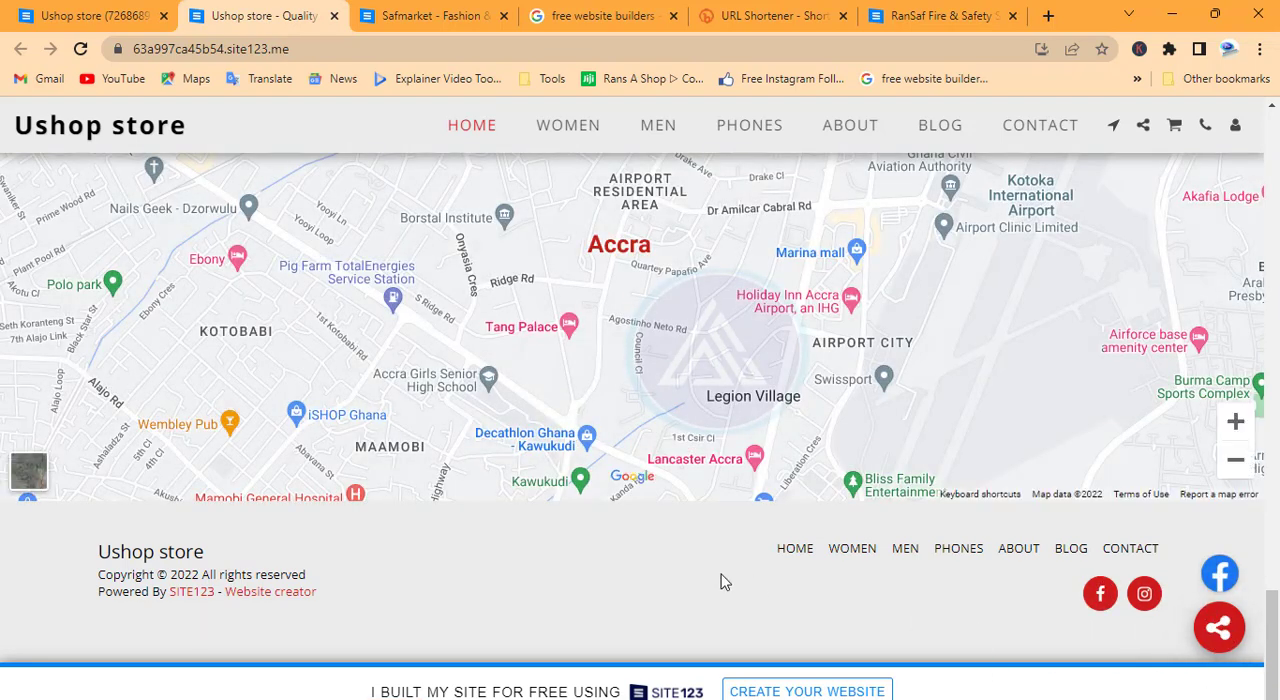
scroll(620, 571, "up", 20)
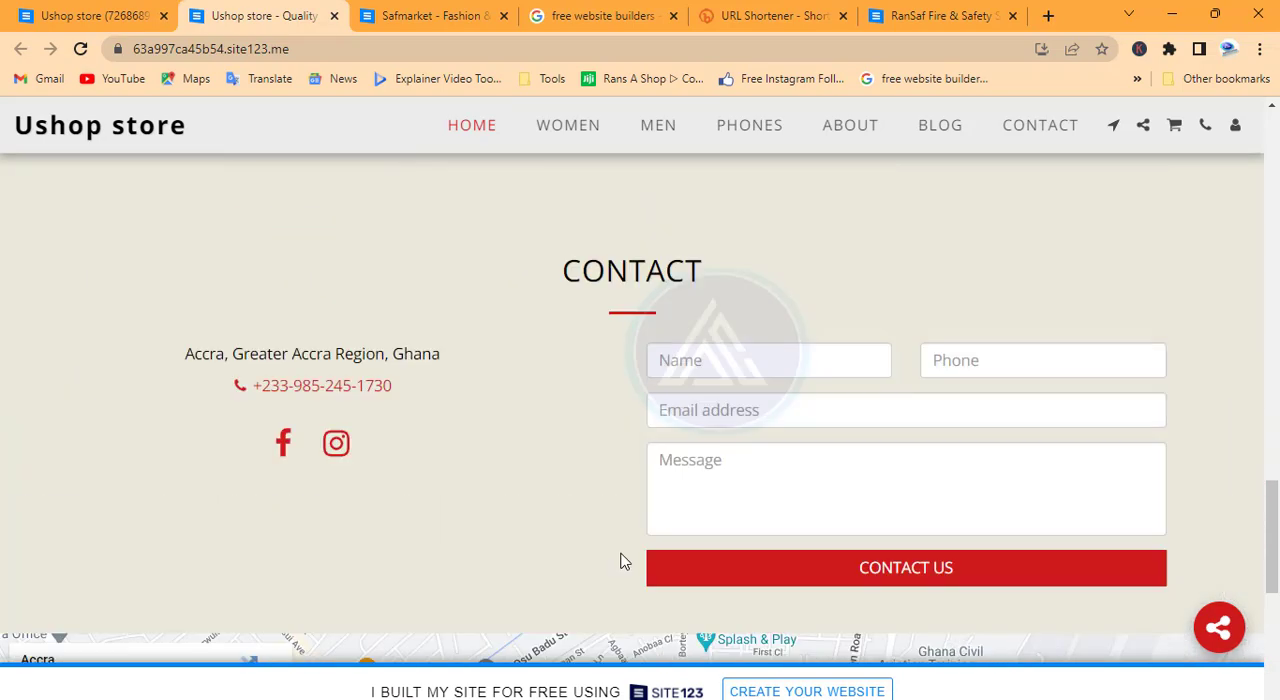
scroll(648, 444, "up", 2)
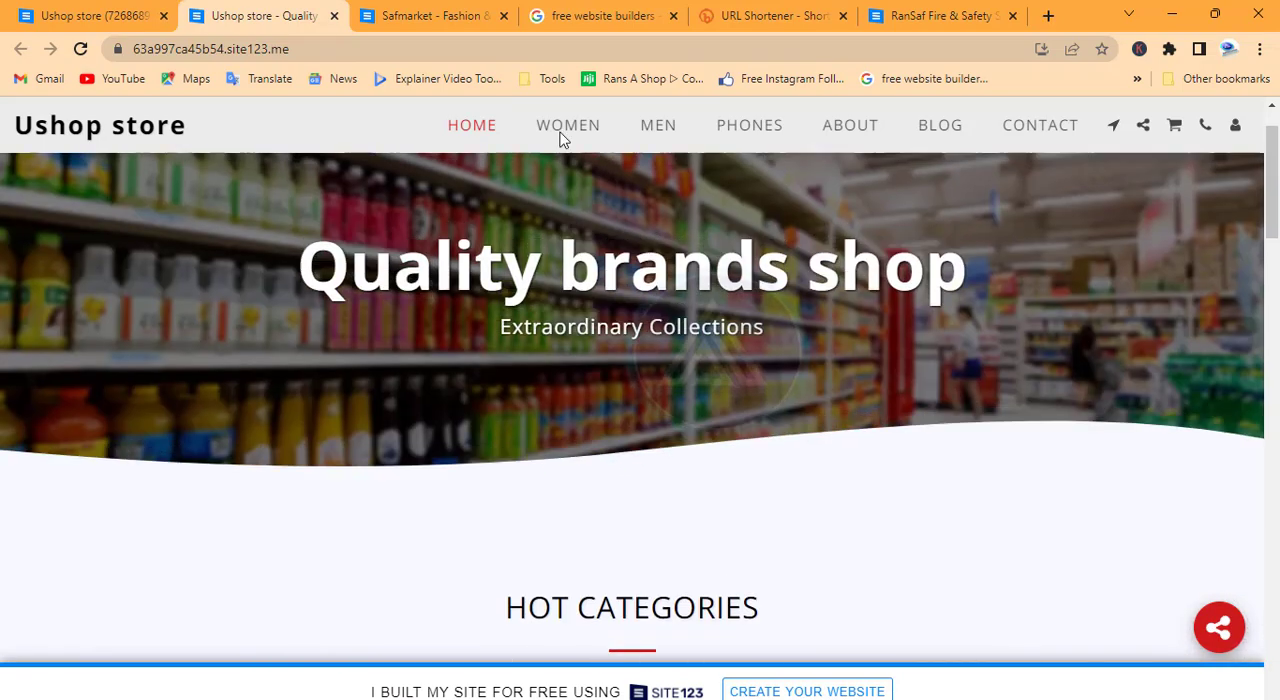
left_click(201, 47)
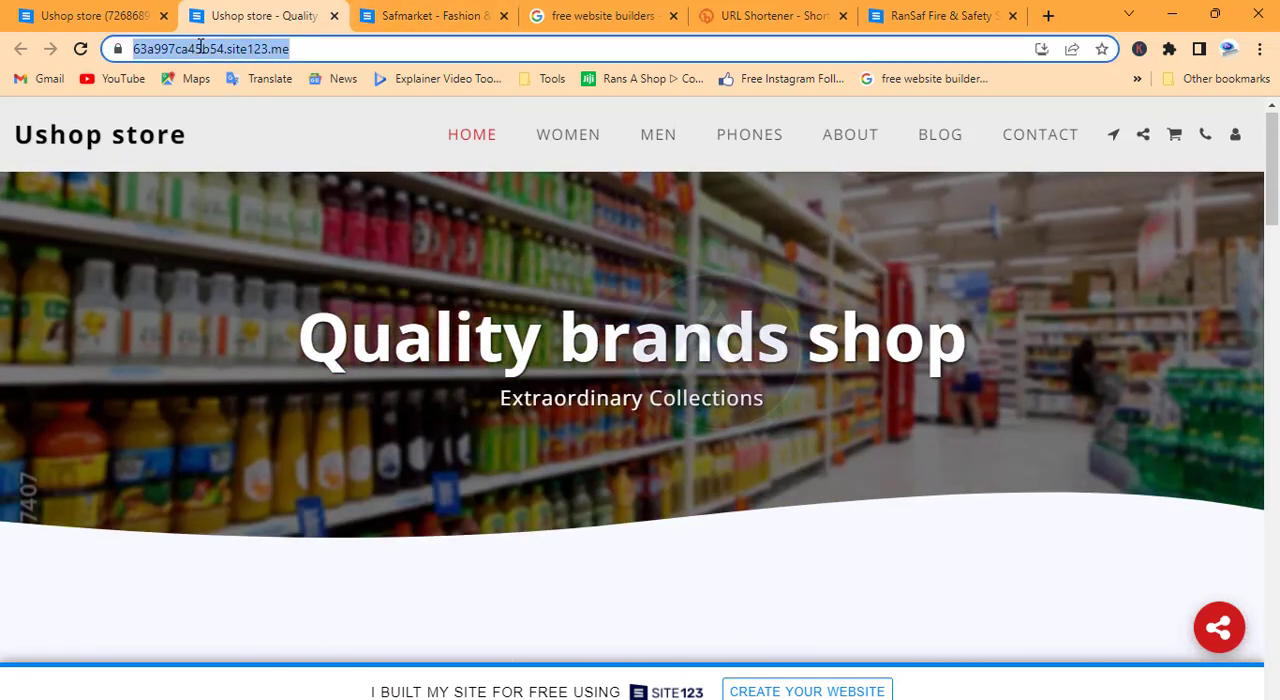
left_click(92, 15)
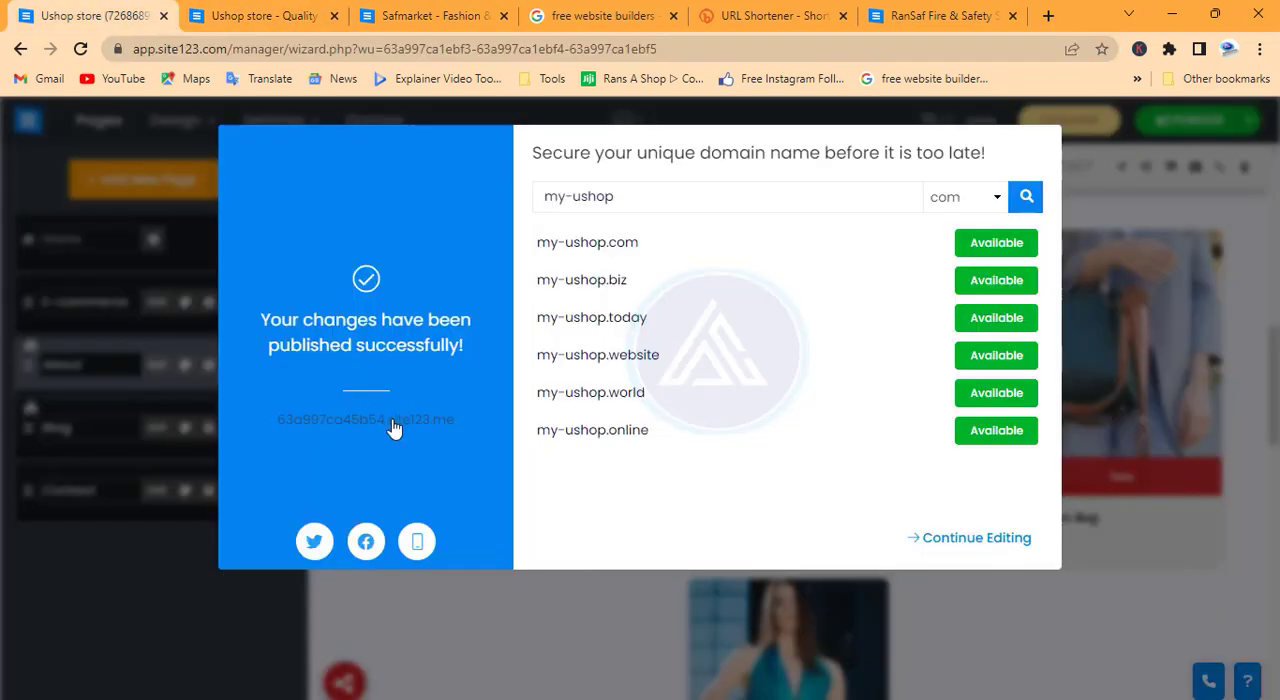
left_click(1100, 203)
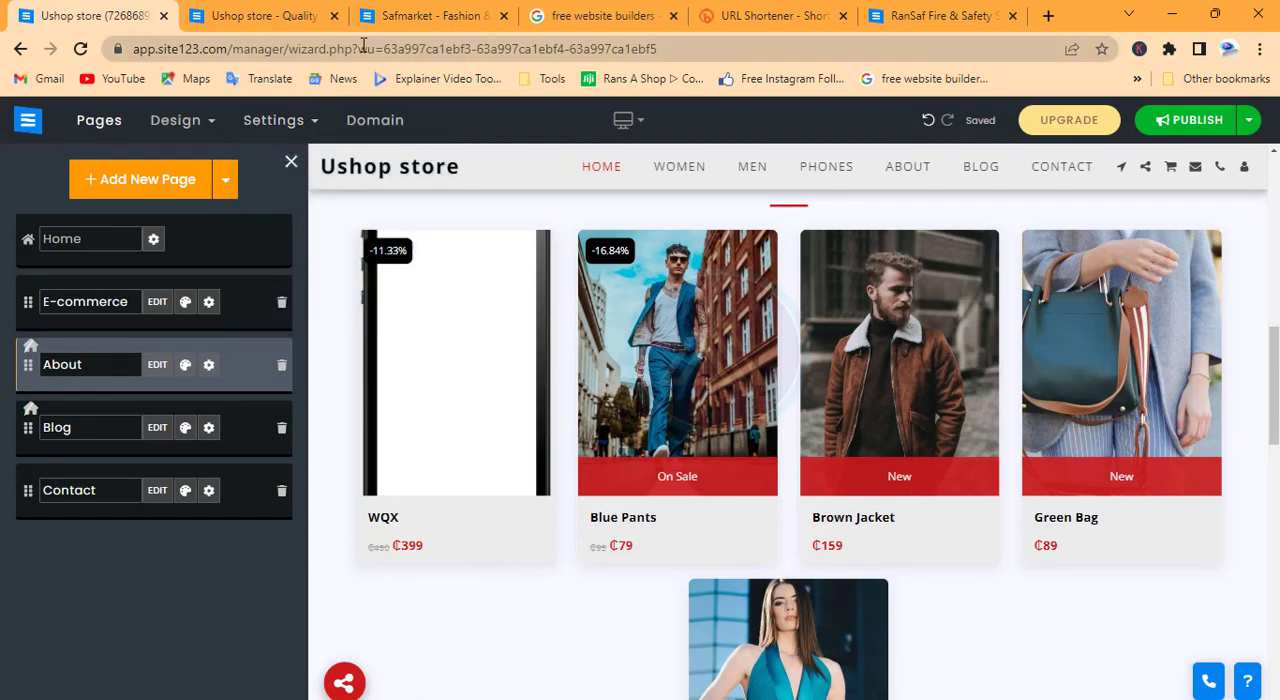
left_click(770, 15)
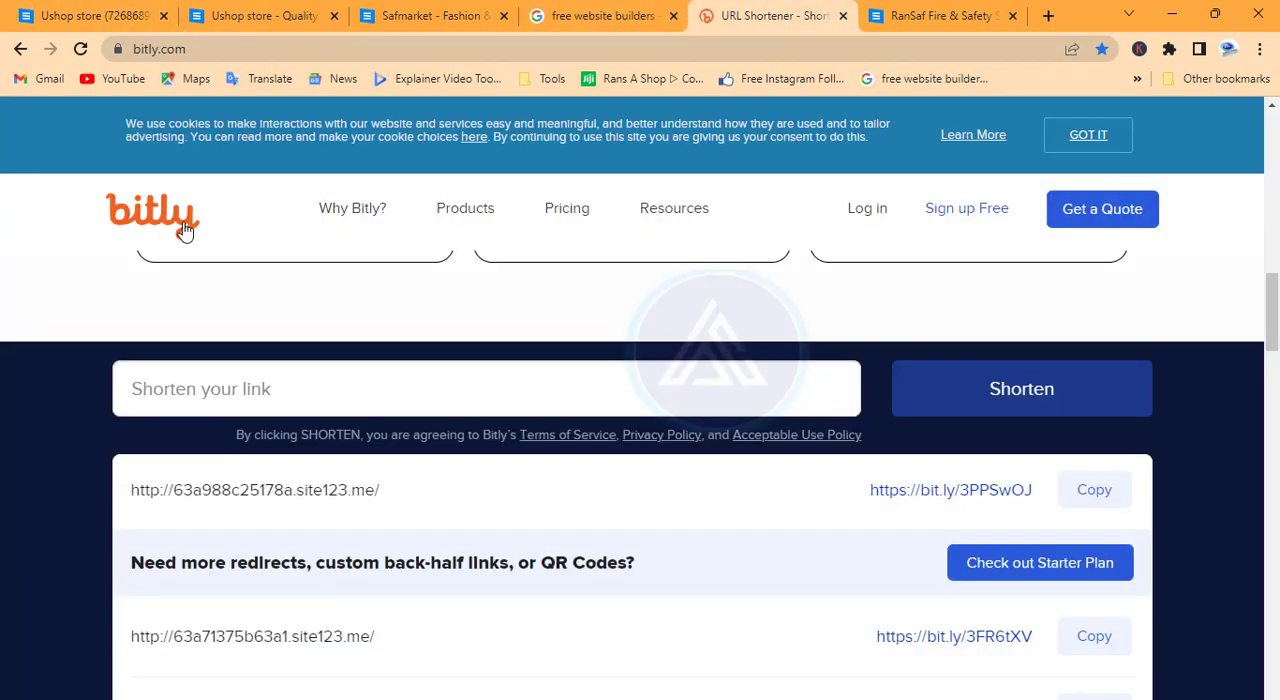
left_click(288, 391)
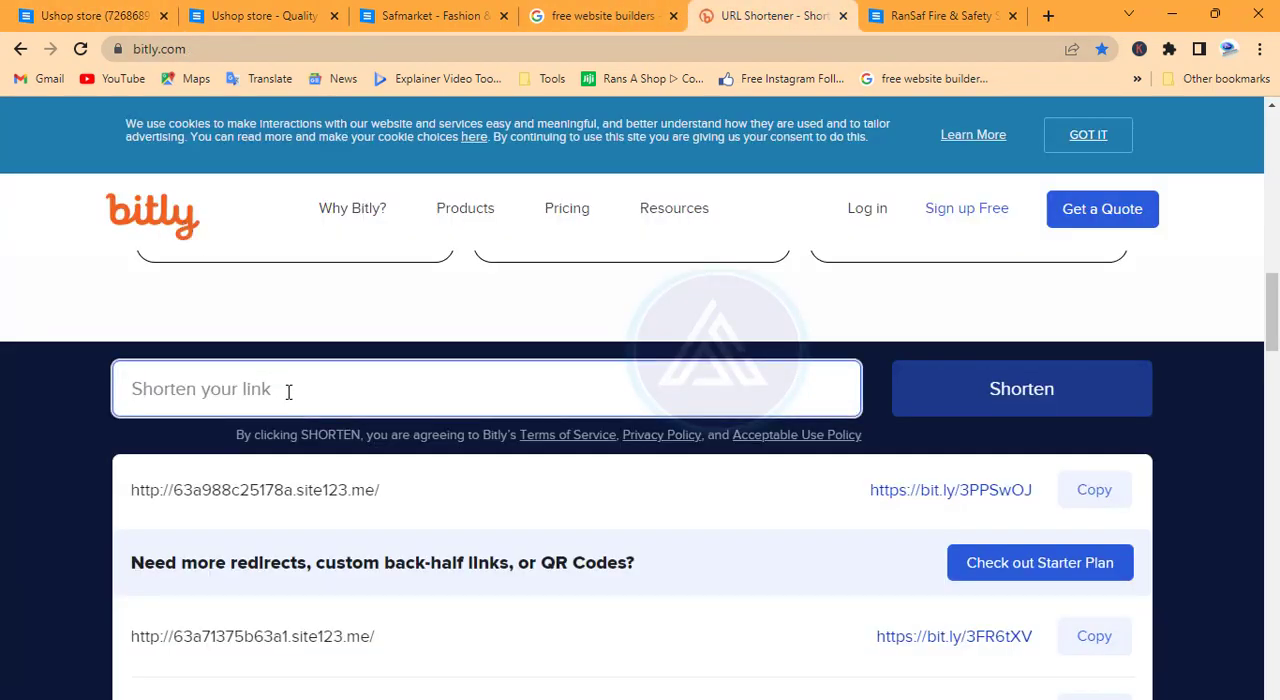
key("ctrl+v")
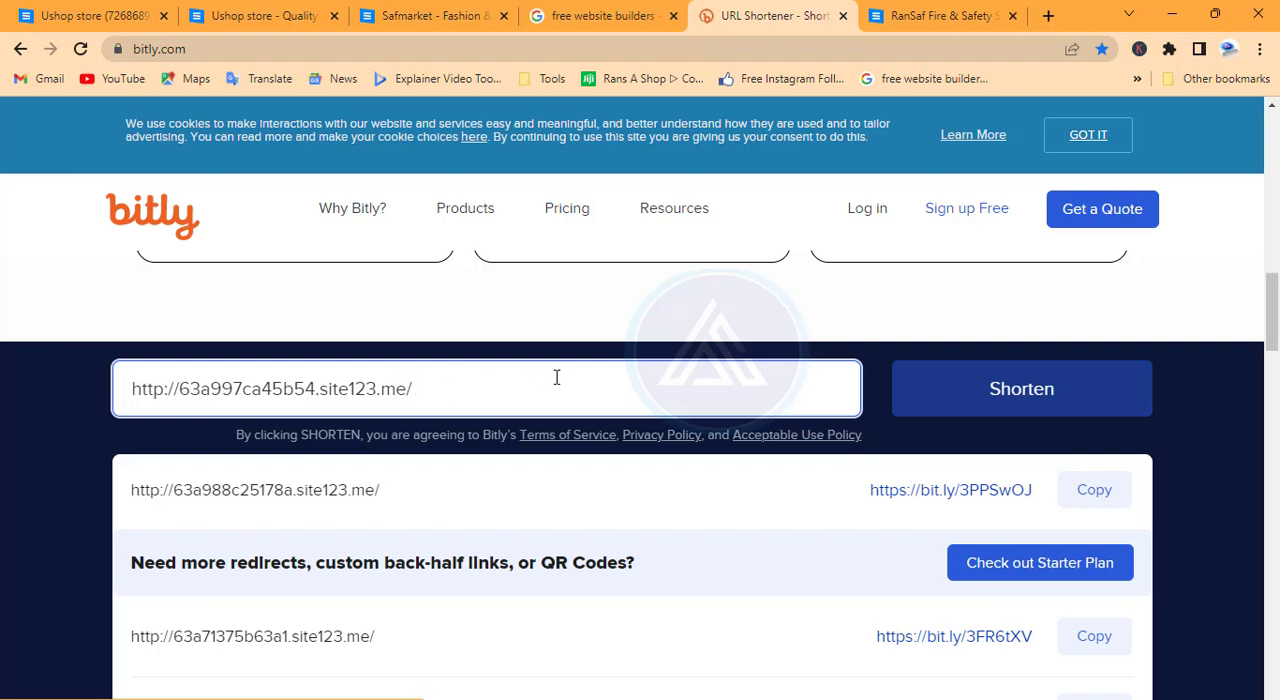
left_click(1043, 395)
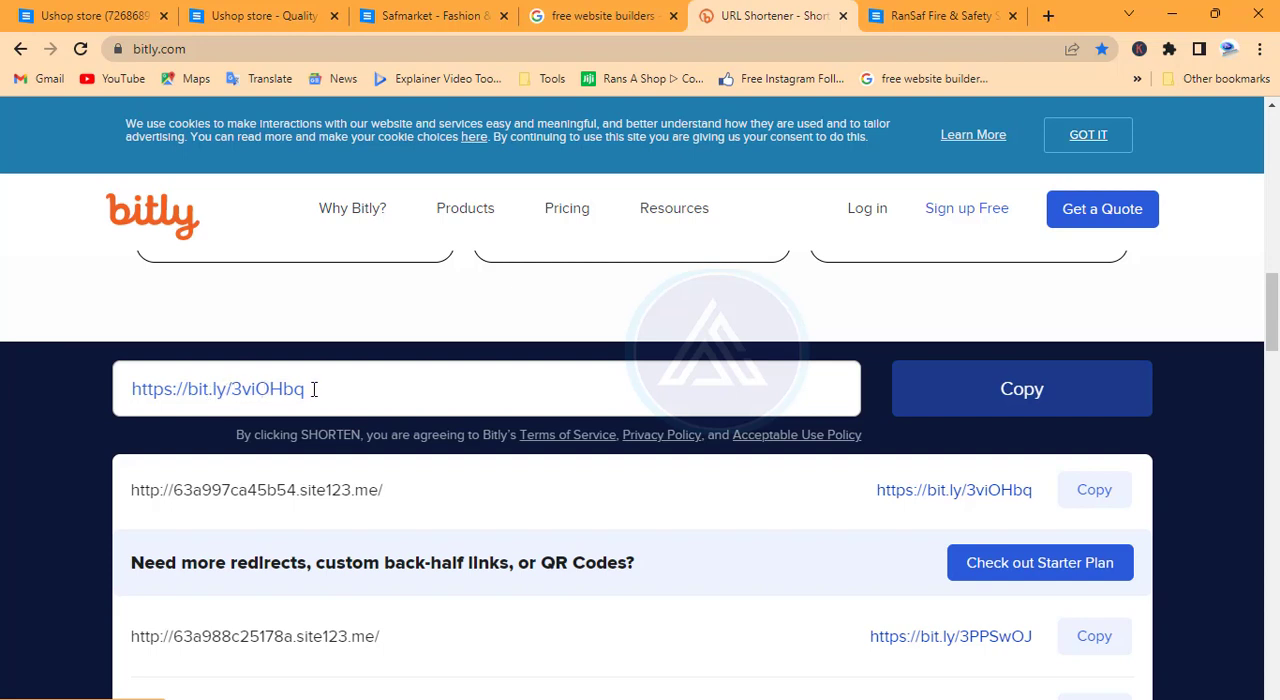
left_click(951, 405)
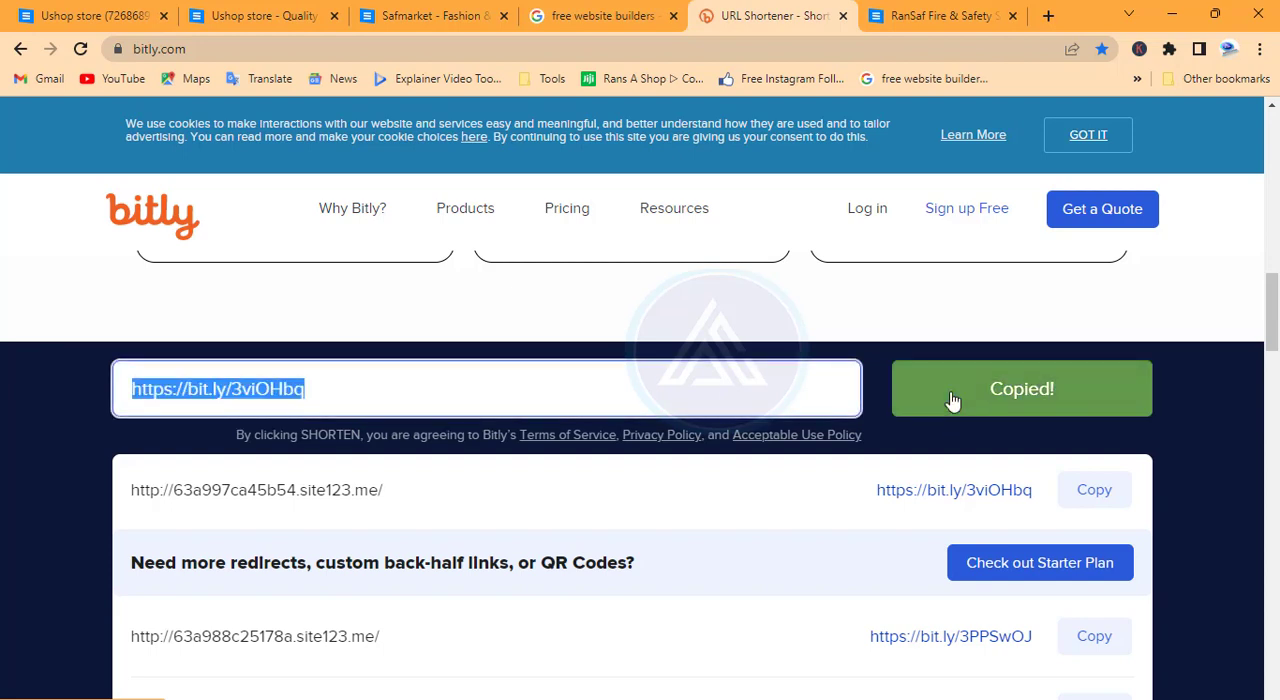
left_click(975, 22)
left_click(882, 53)
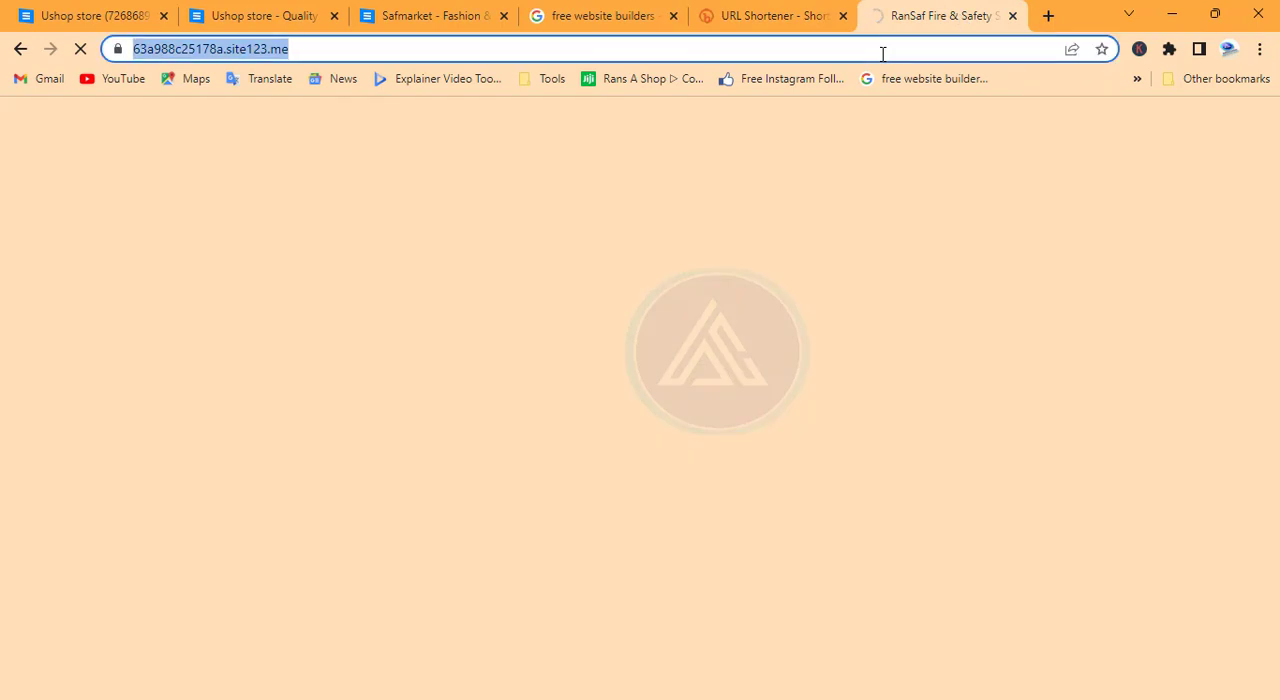
key("ctrl+v")
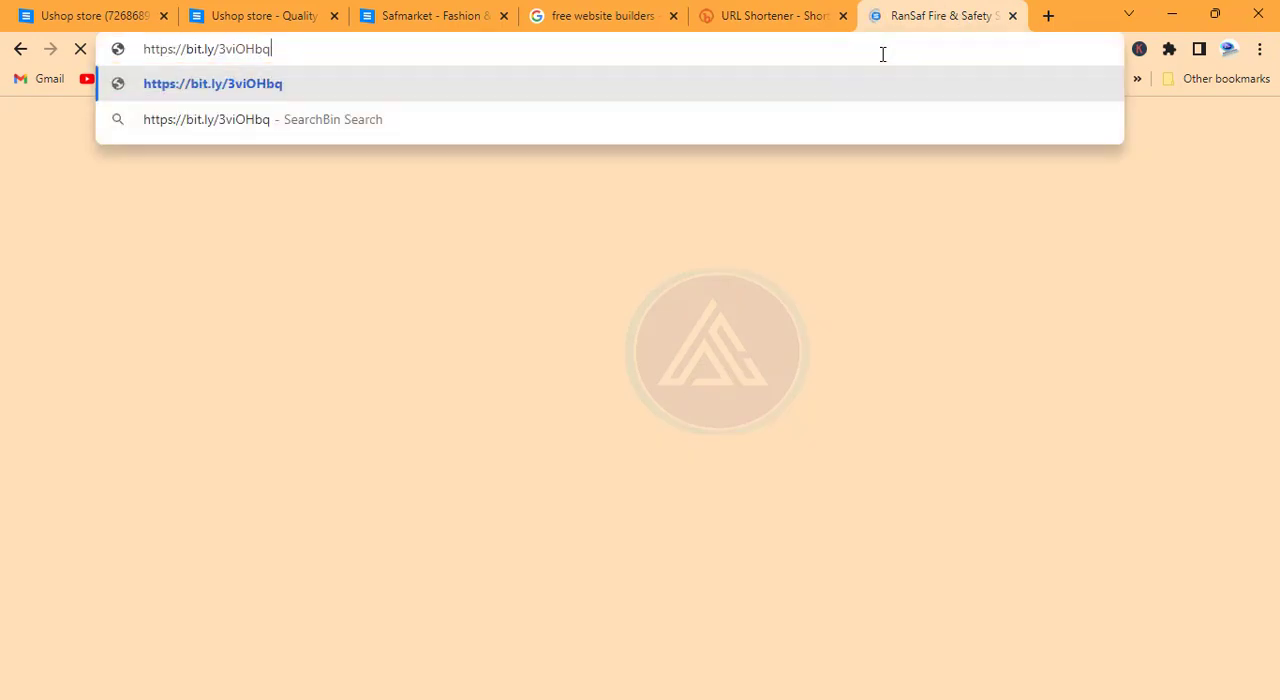
key("Return")
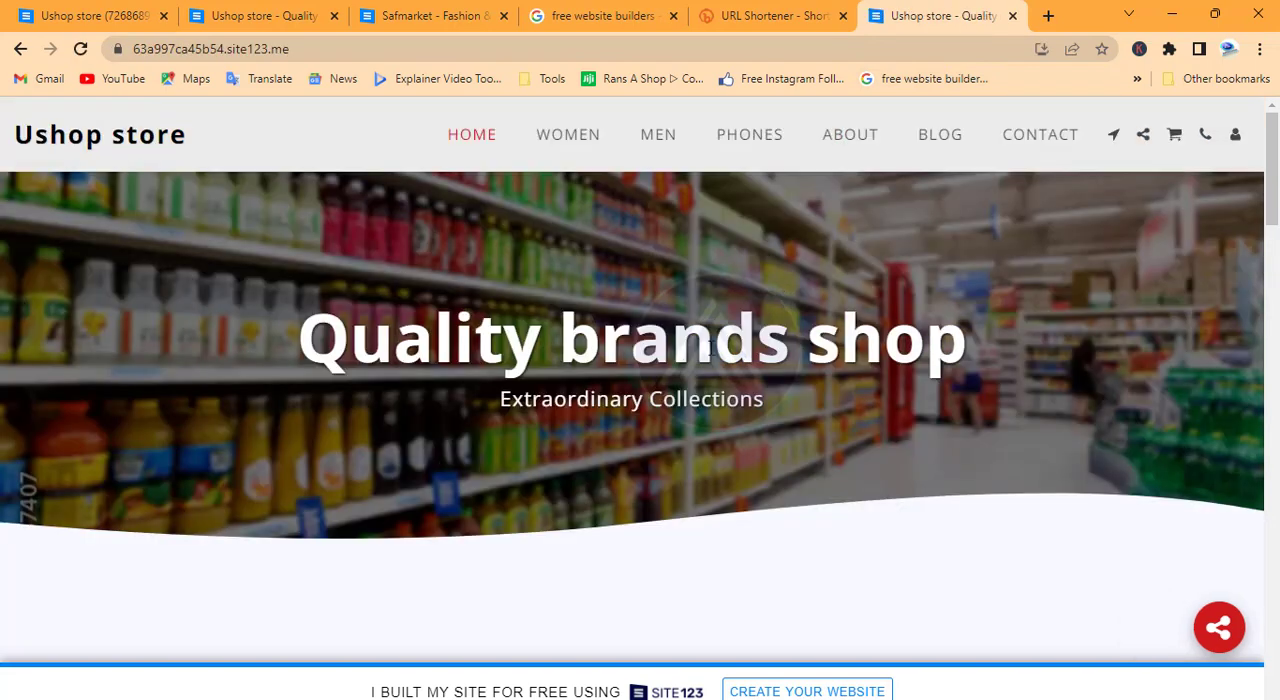
scroll(689, 359, "down", 10)
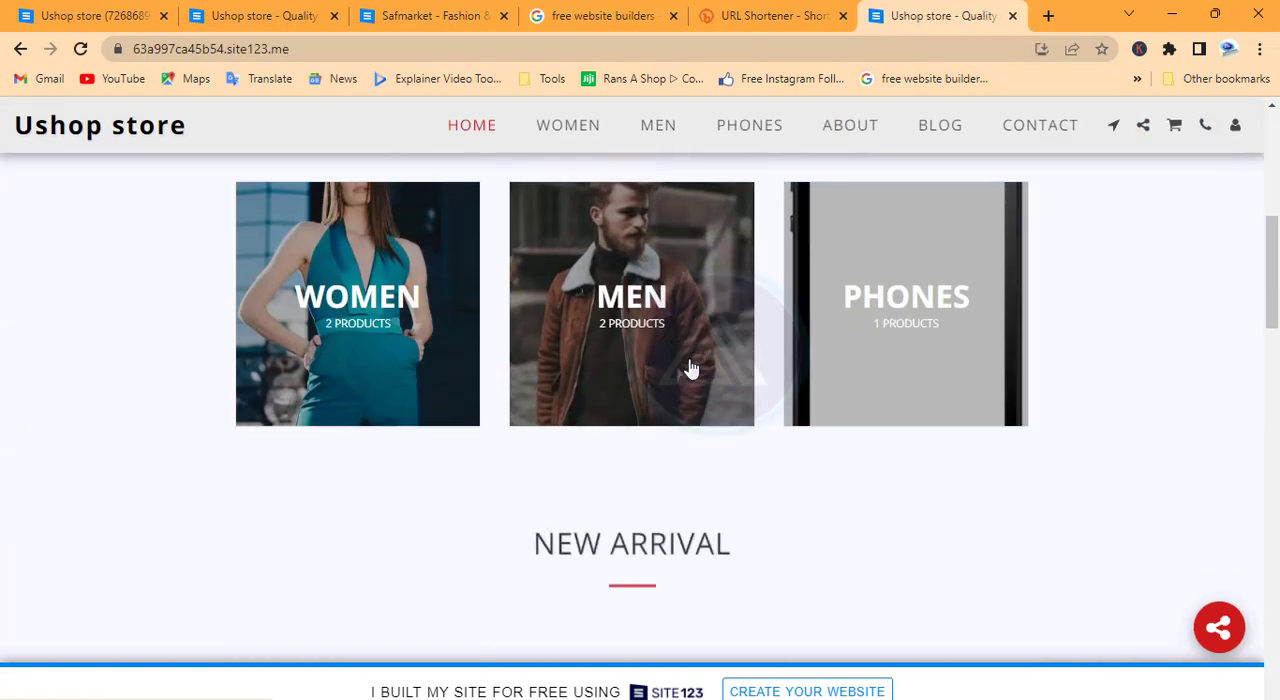
scroll(690, 365, "down", 10)
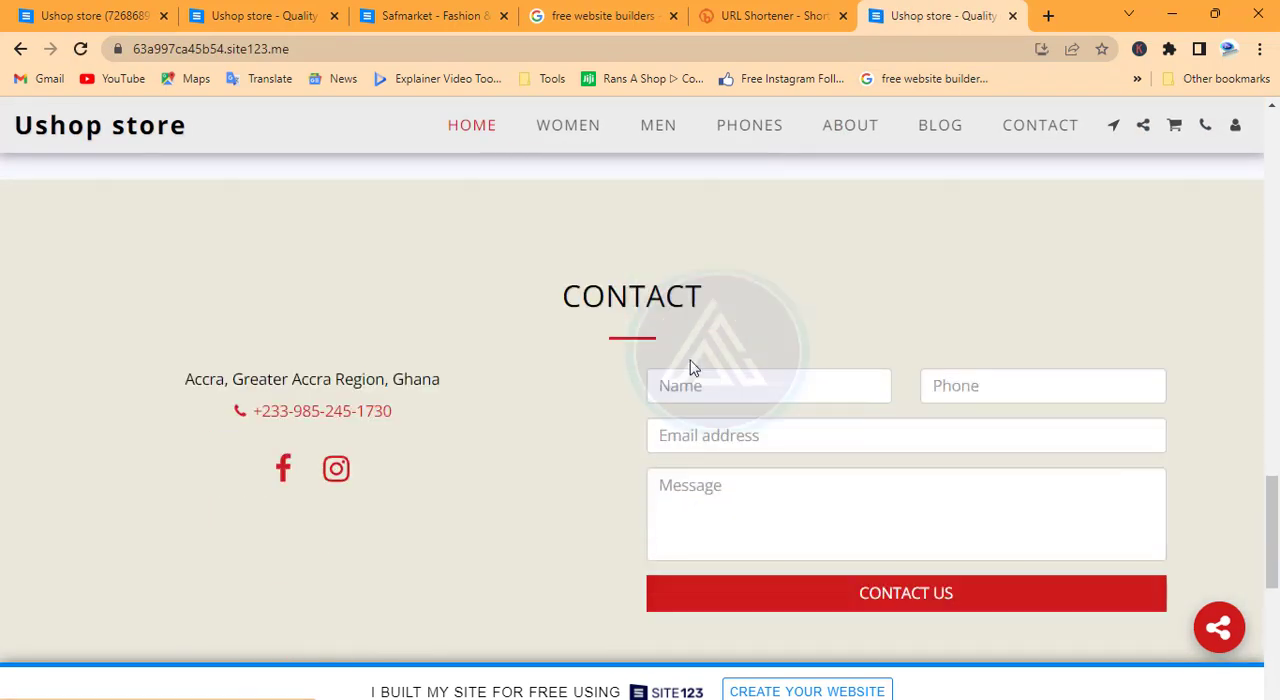
scroll(692, 364, "down", 2)
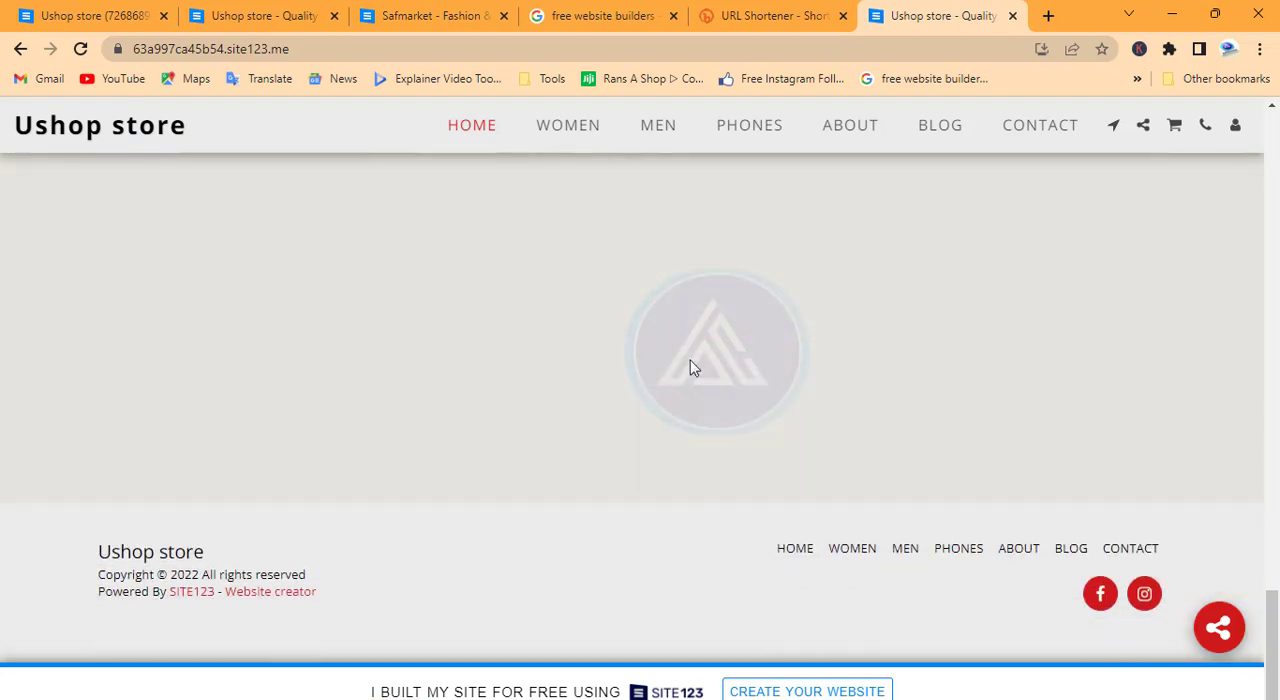
scroll(694, 368, "up", 20)
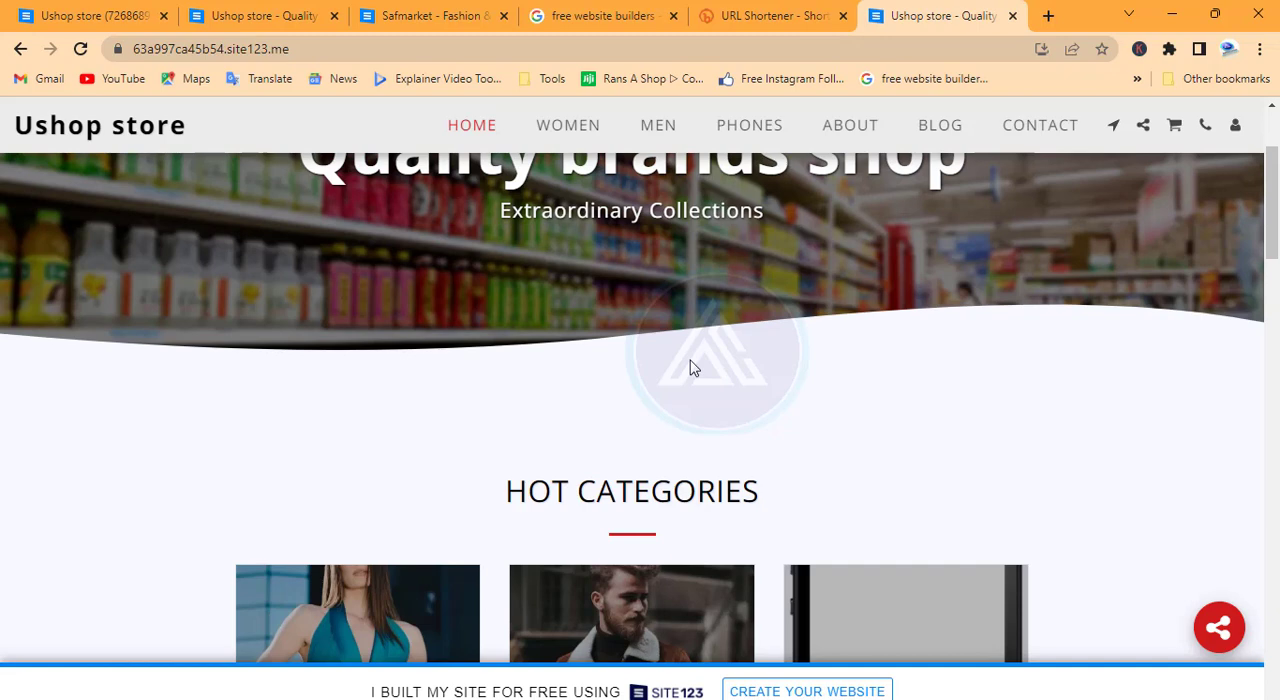
scroll(692, 368, "up", 2)
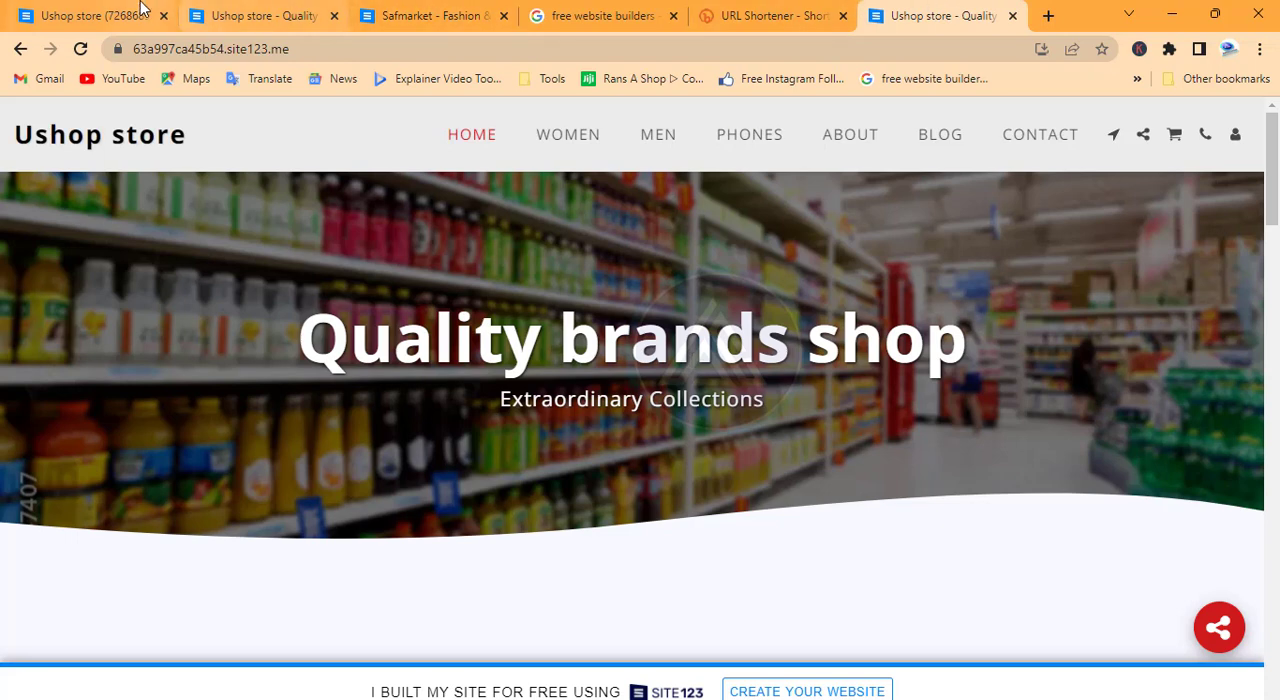
Compare the published Ushop store homepage with the homepage preview in the SITE123 editor
left_click(88, 16)
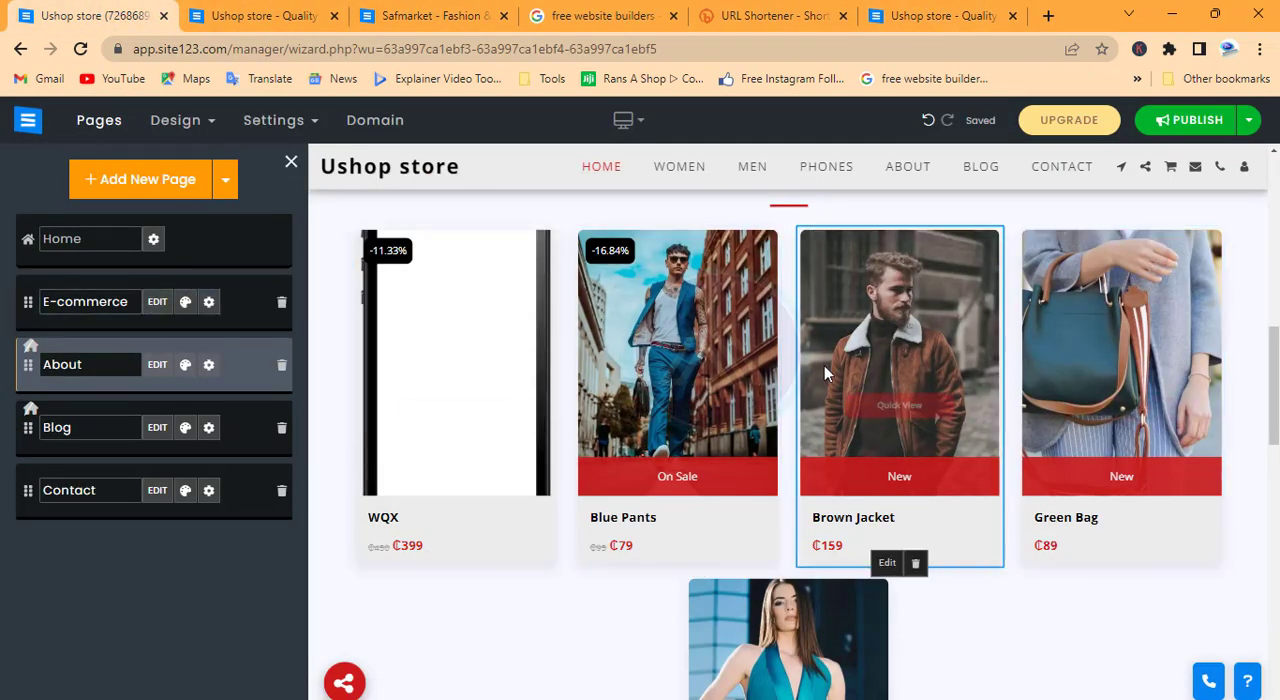
left_click(940, 16)
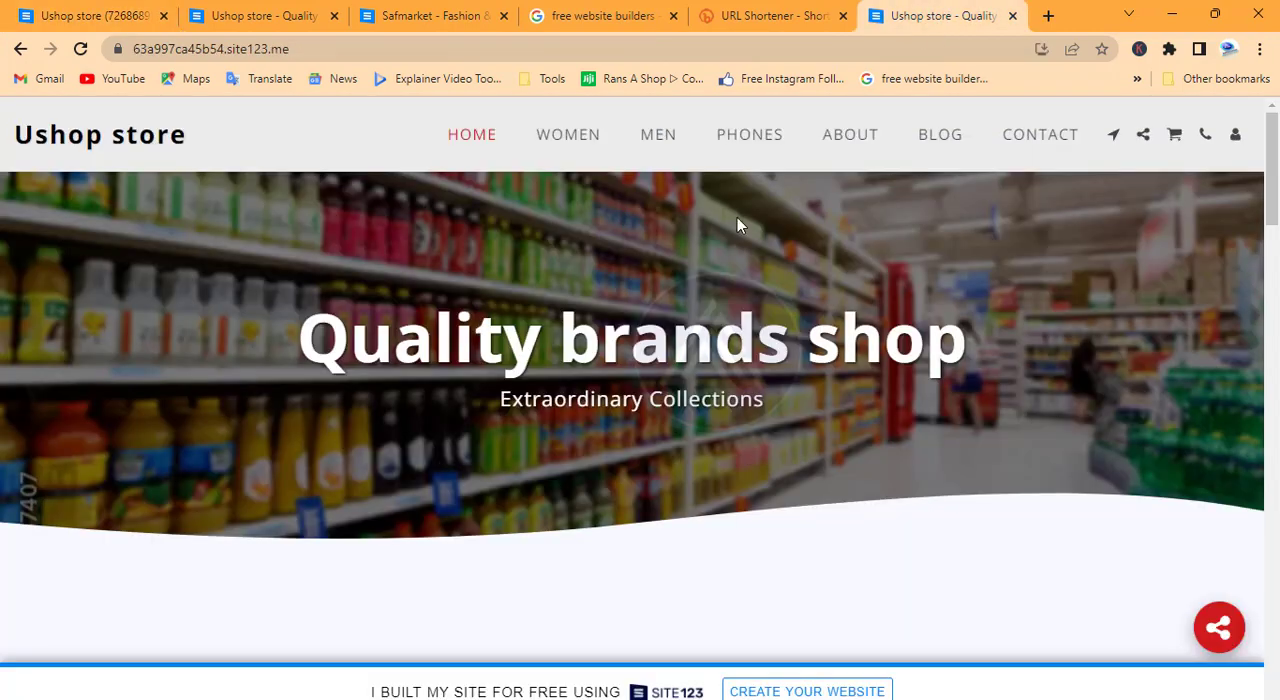
scroll(760, 430, "down", 10)
scroll(771, 423, "up", 10)
left_click(90, 17)
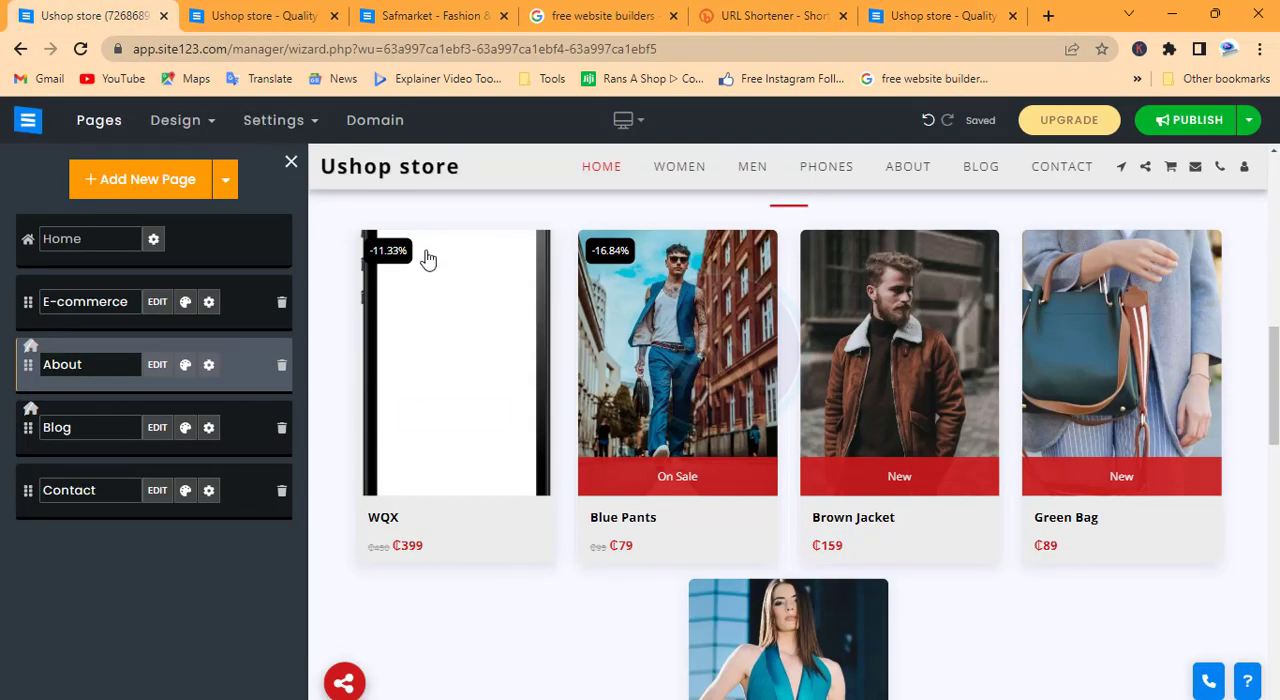
mouse_move(428, 259)
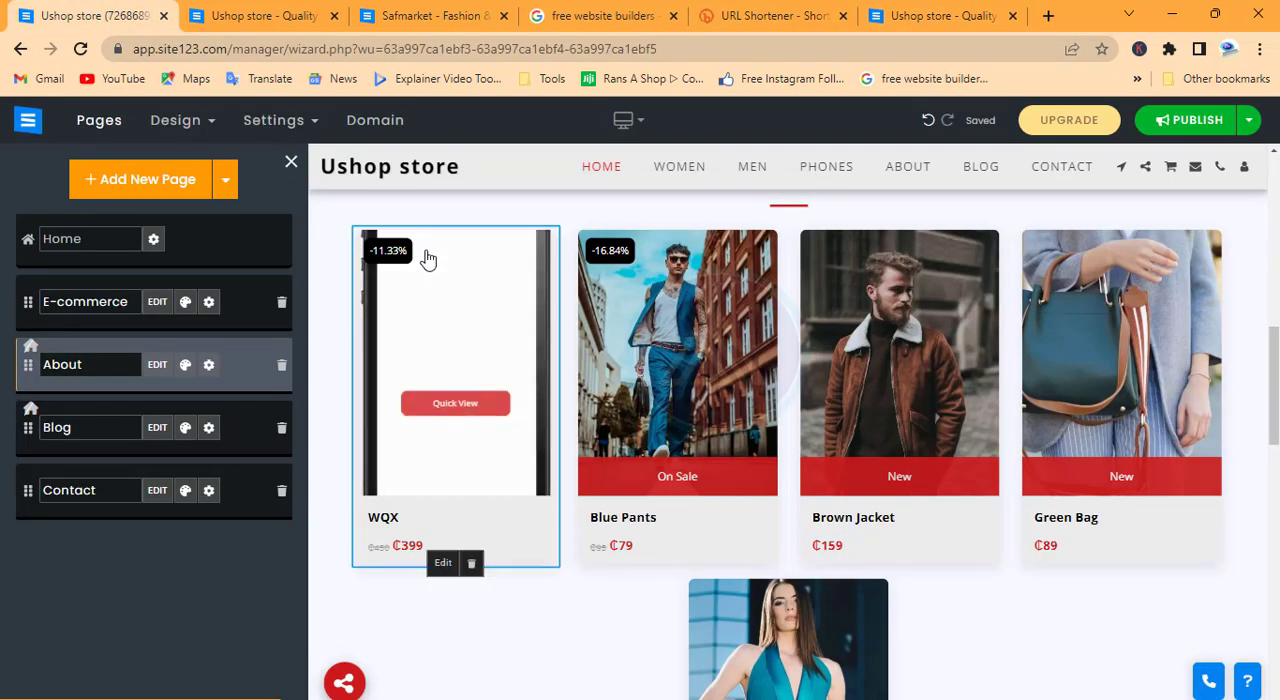
Leave the editor for the Ushop store dashboard, look over its activities, and briefly check the published store homepage
left_click(28, 121)
left_click(173, 245)
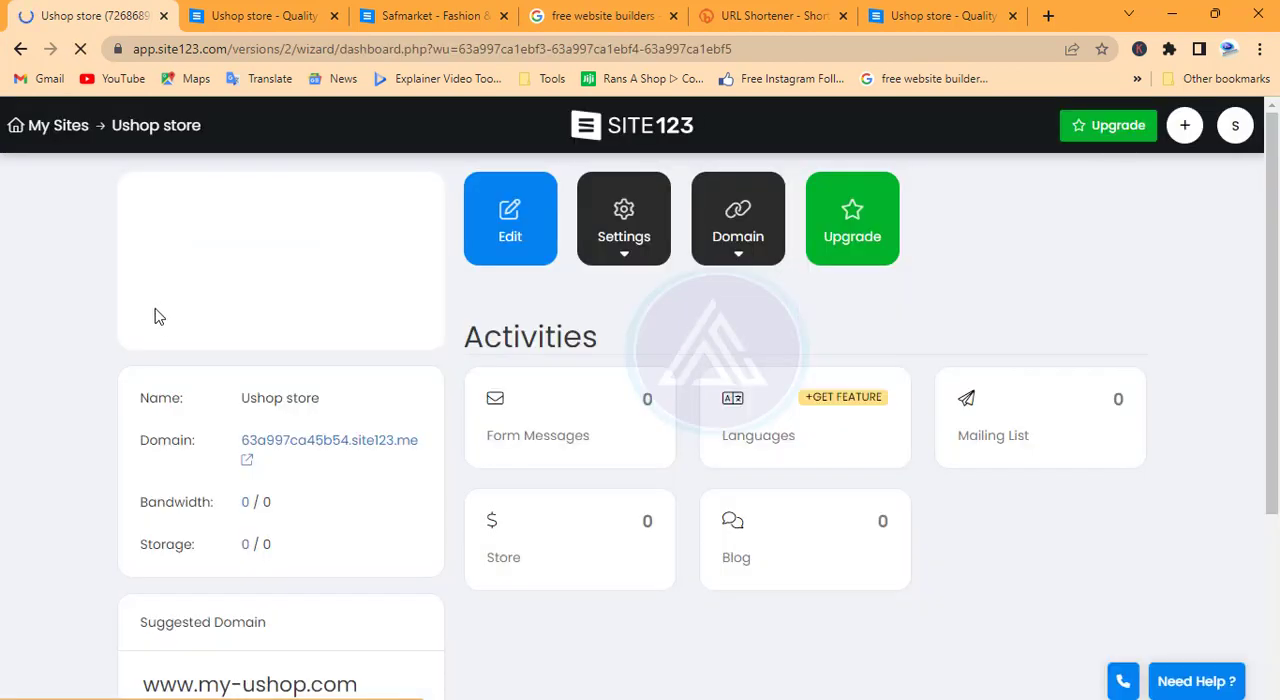
scroll(629, 423, "down", 2)
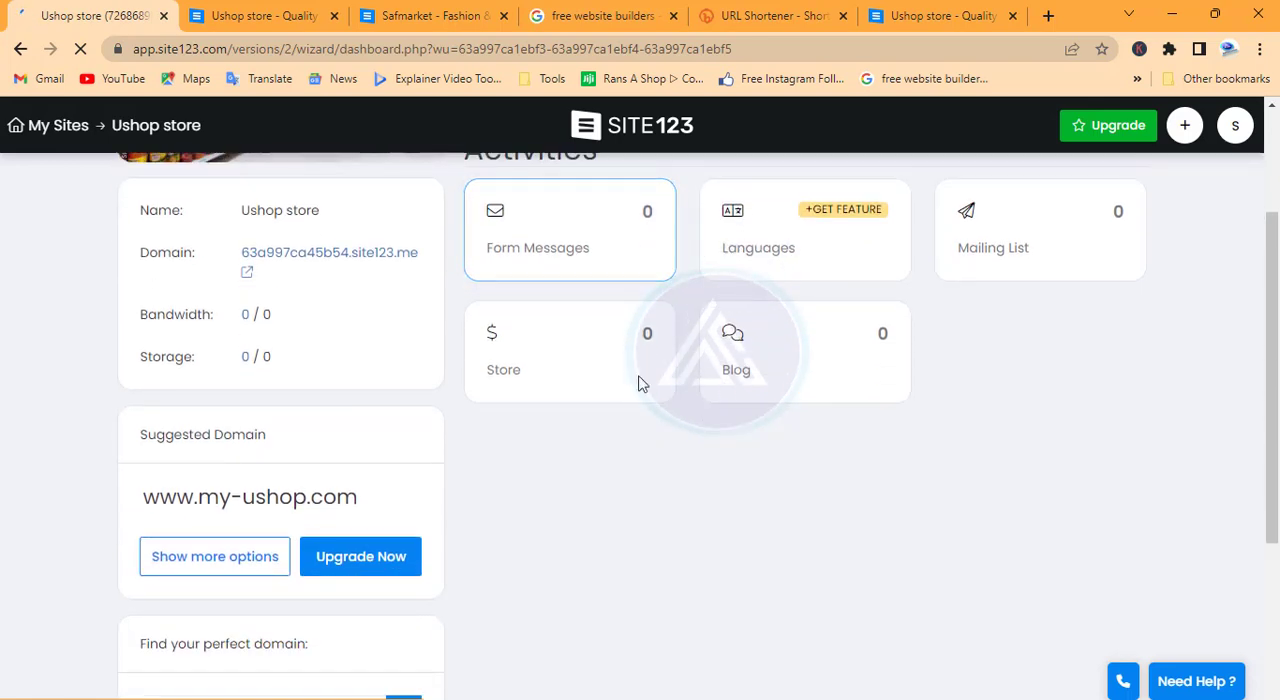
scroll(338, 347, "up", 2)
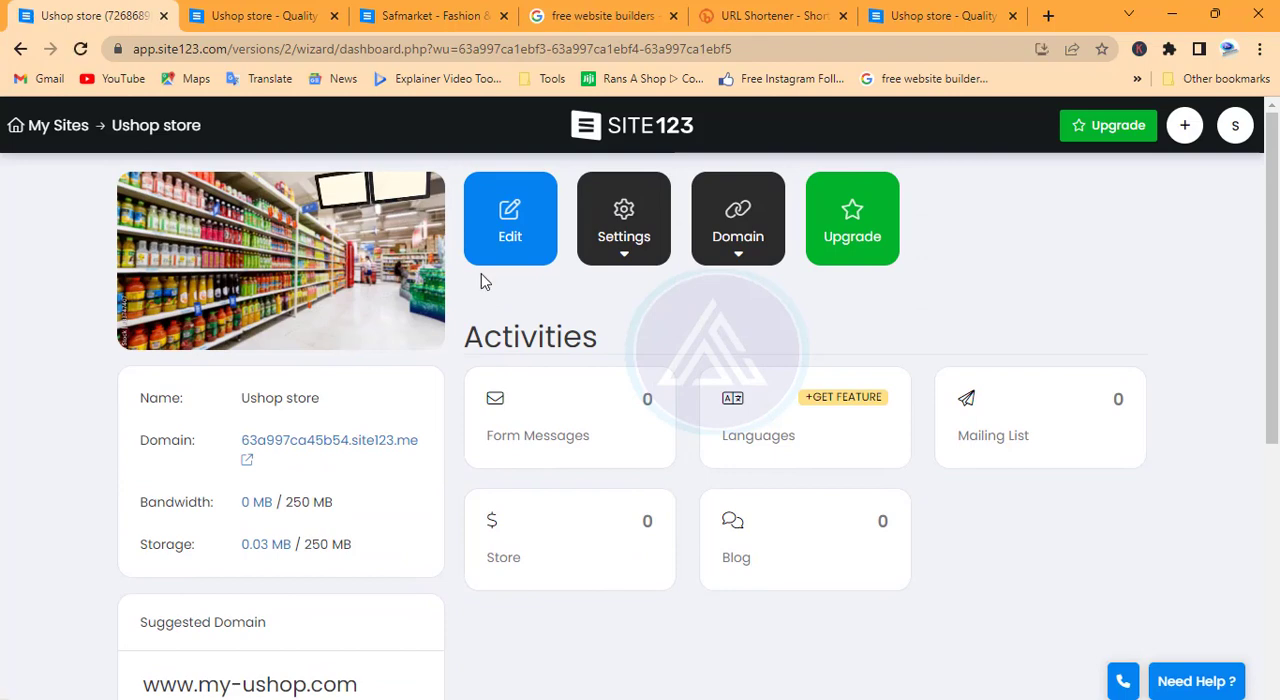
left_click(938, 16)
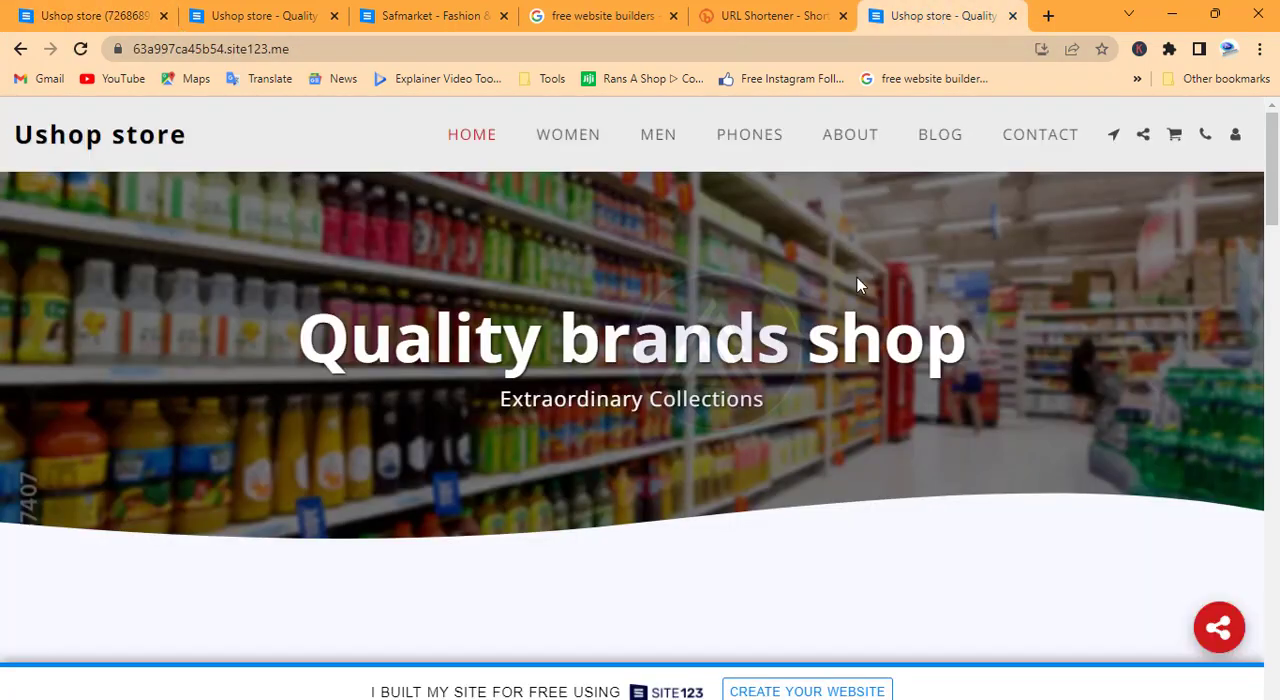
left_click(129, 21)
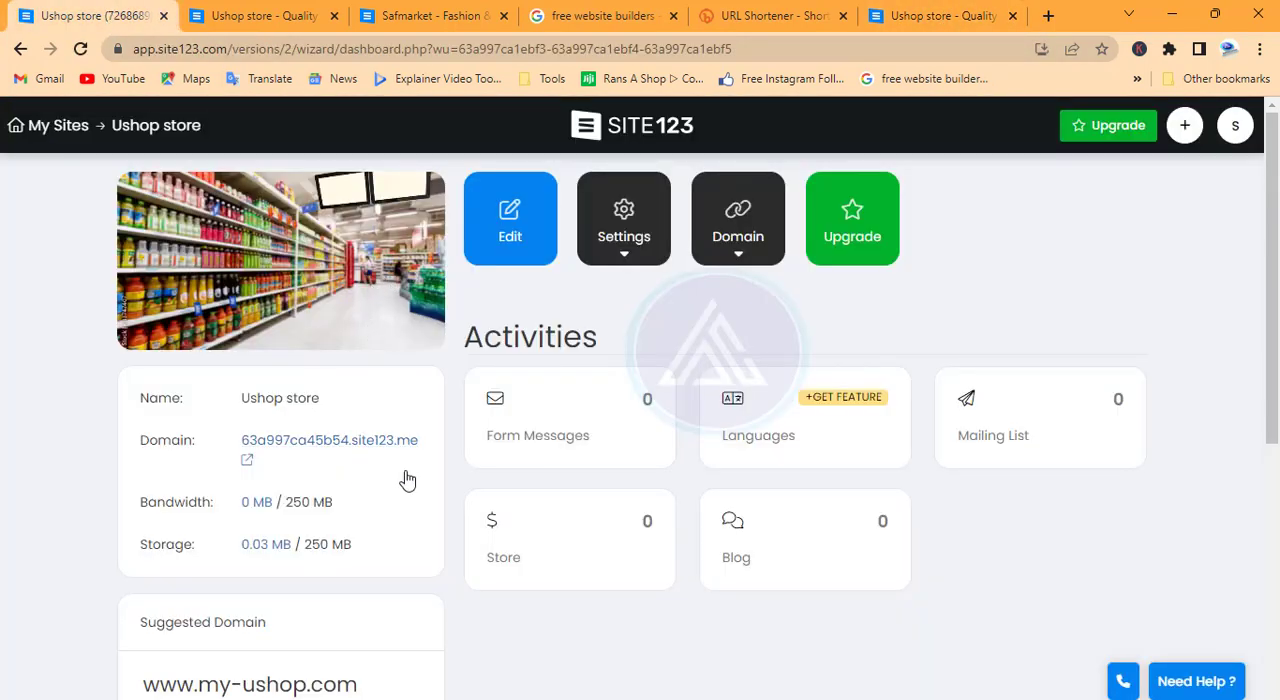
Examine the site's domain, bandwidth and storage details, the domain suggestions and the activity cards on the Ushop store dashboard
scroll(540, 503, "down", 3)
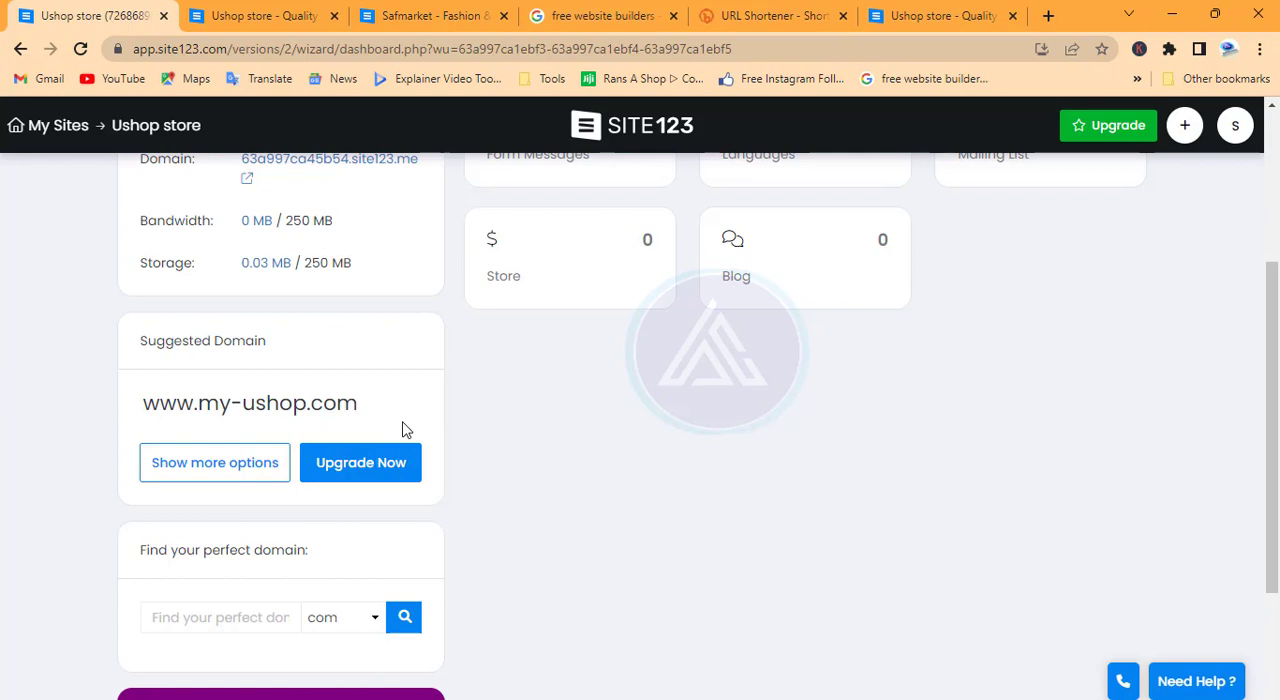
scroll(367, 429, "up", 2)
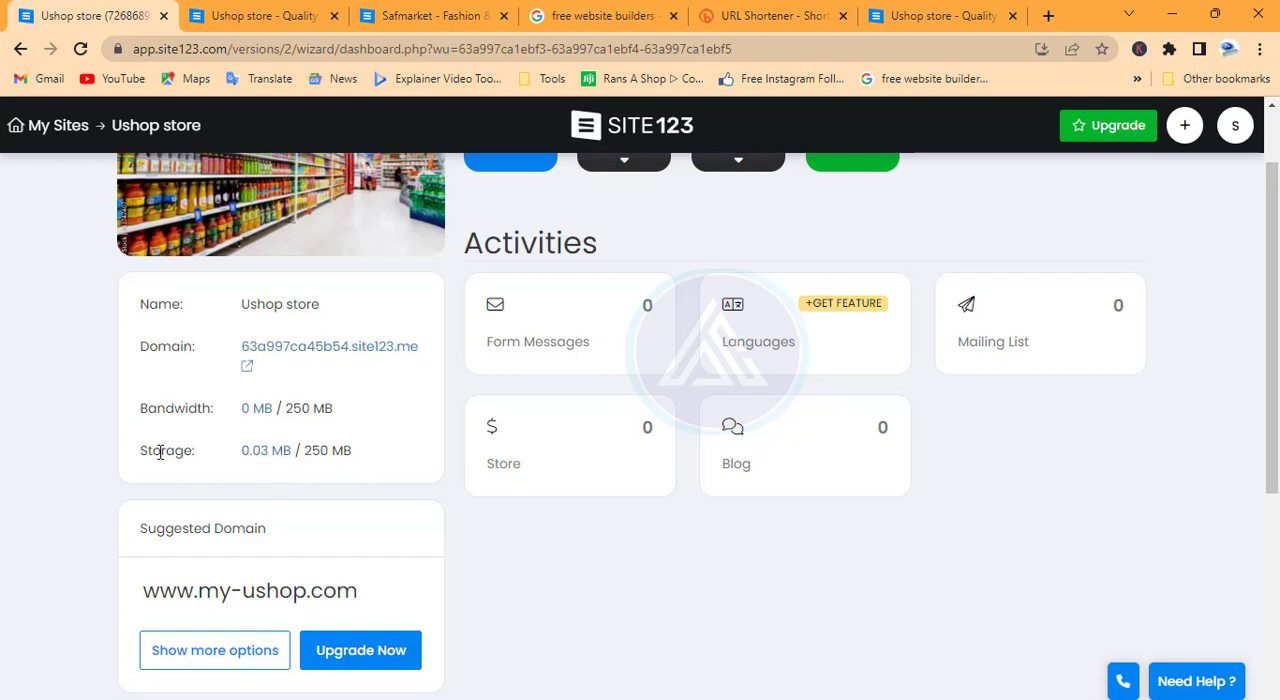
left_click(270, 460)
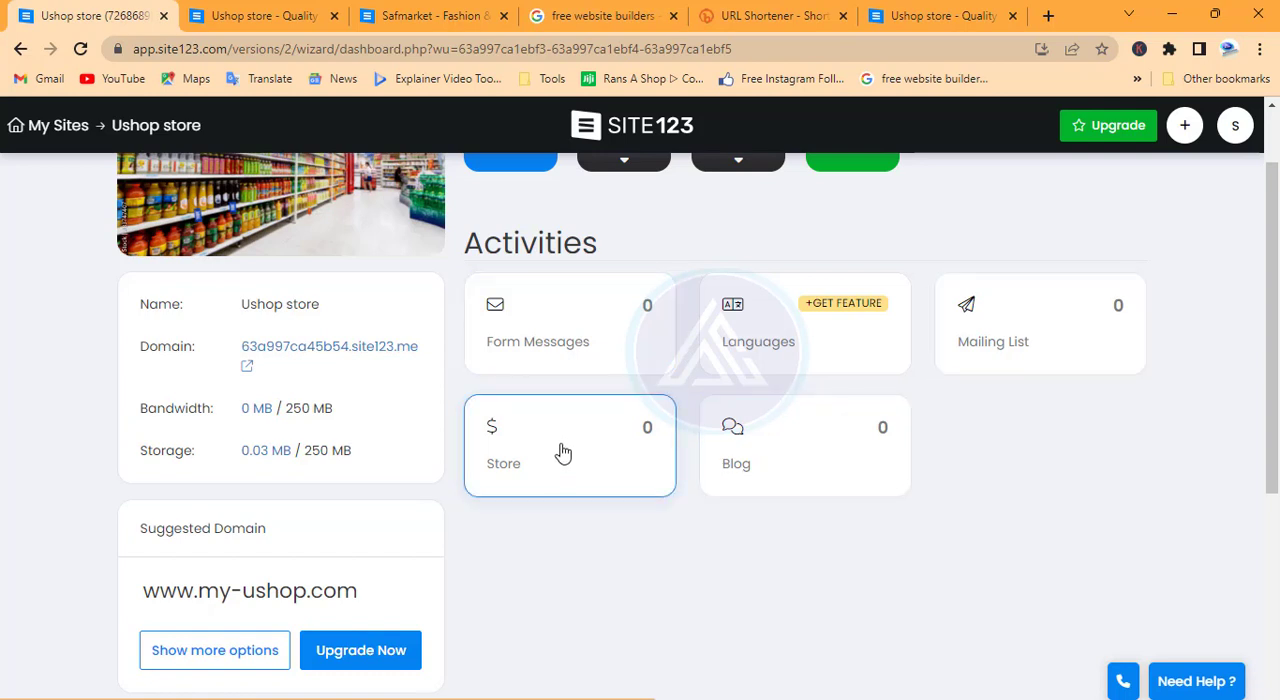
scroll(585, 420, "up", 1)
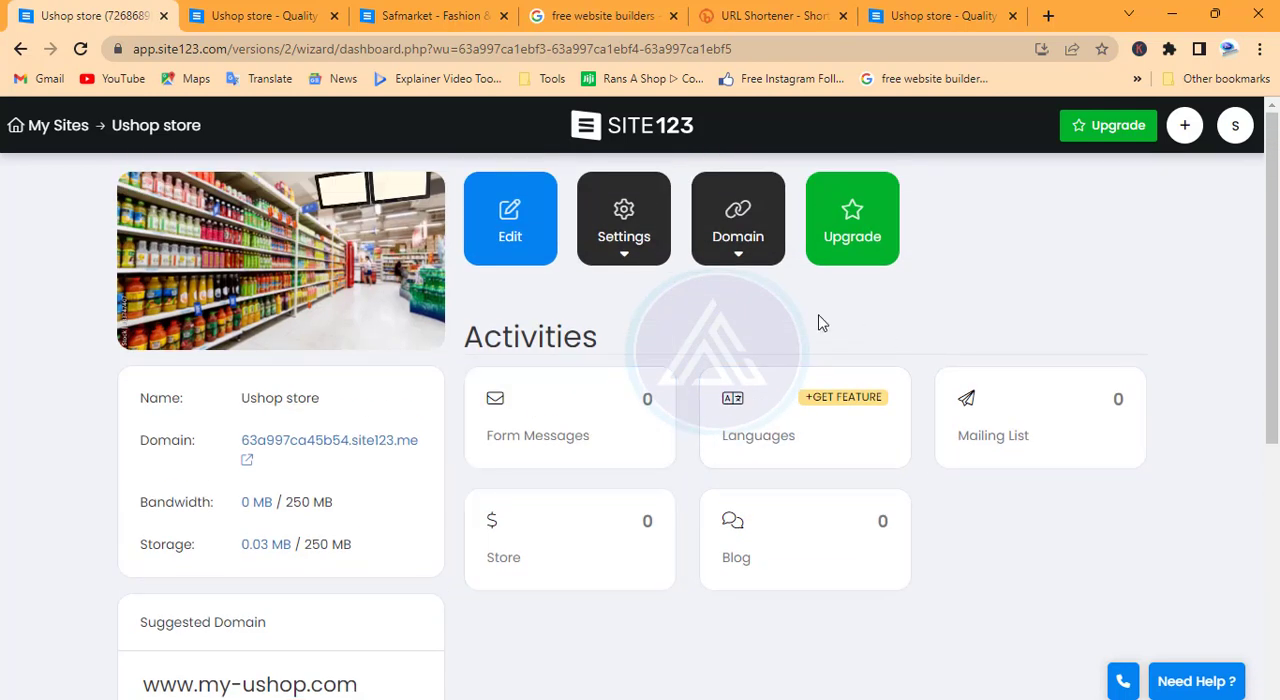